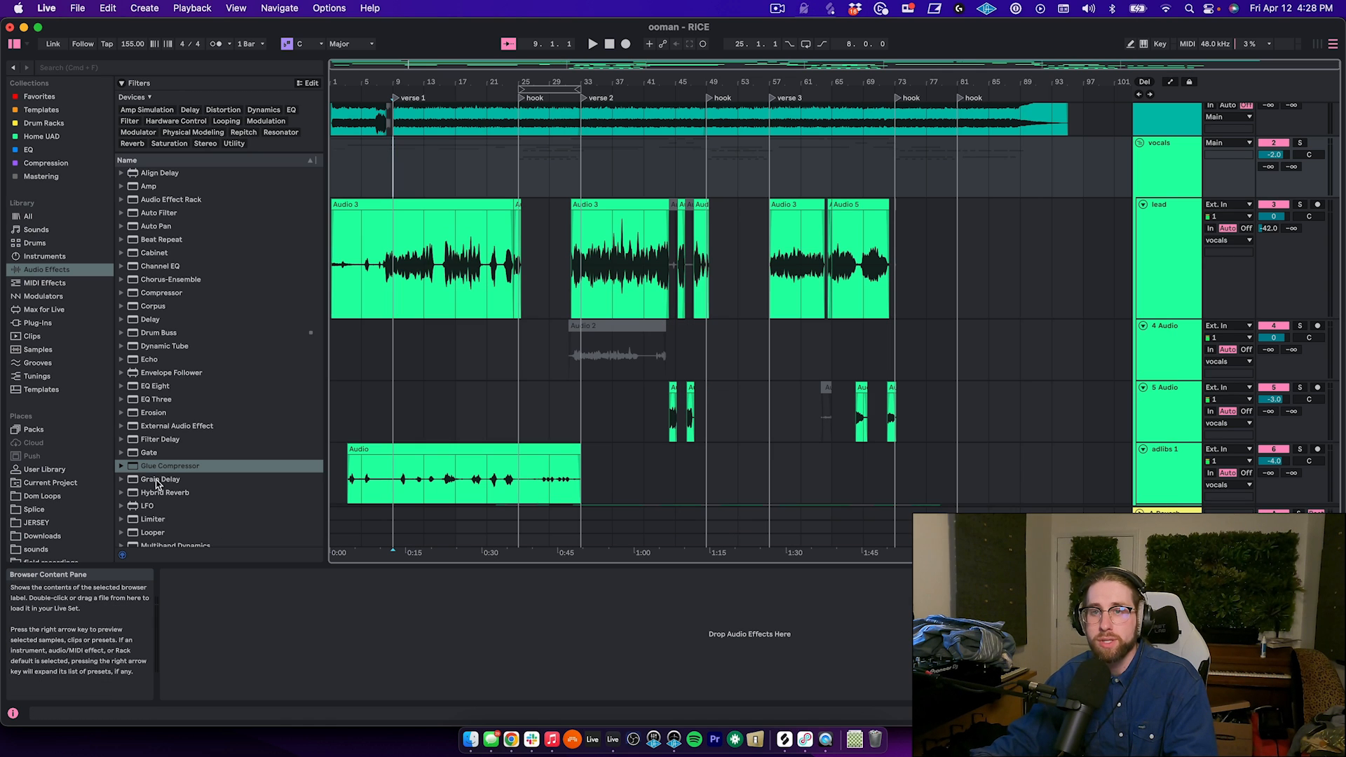
Add a Glue Compressor to the vocals group track.
left_click_drag(161, 467, 365, 281)
left_click_drag(421, 182, 417, 185)
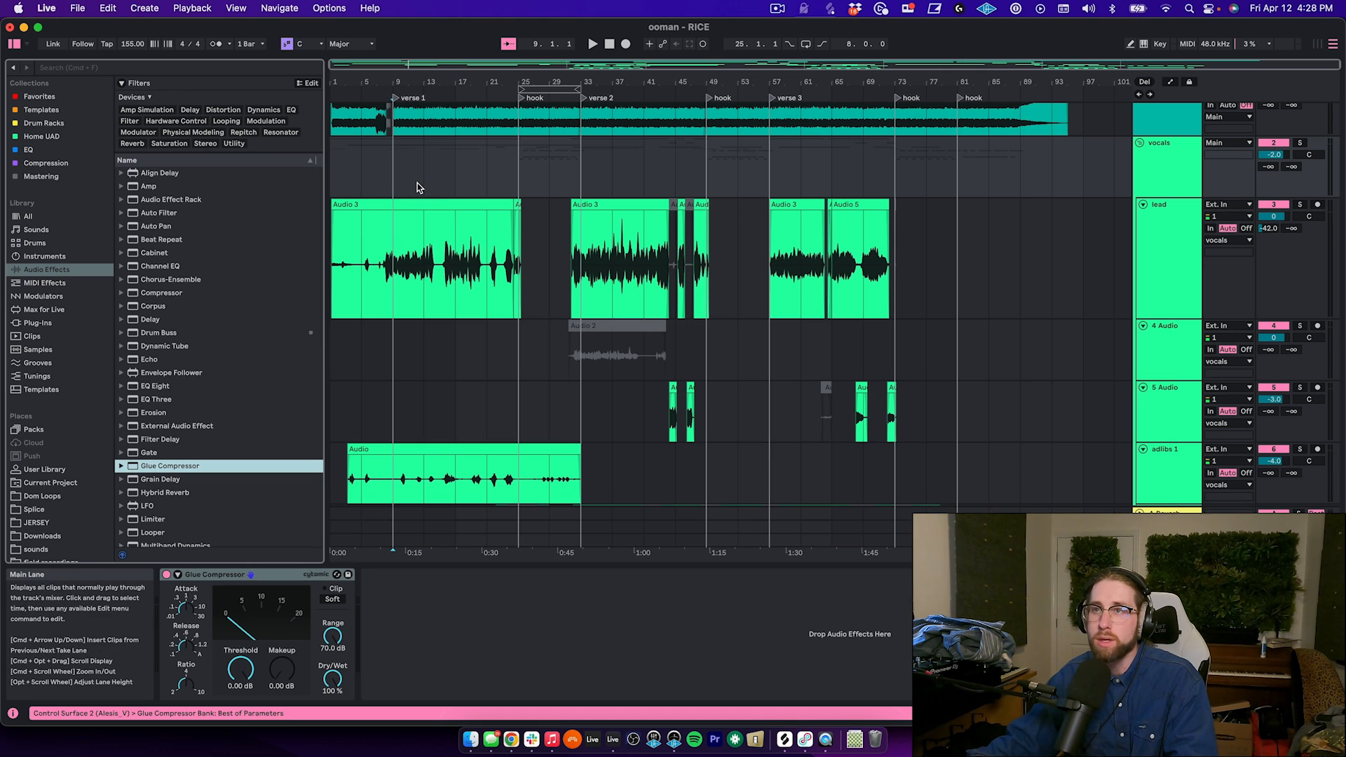
left_click(1178, 165)
left_click(1165, 211)
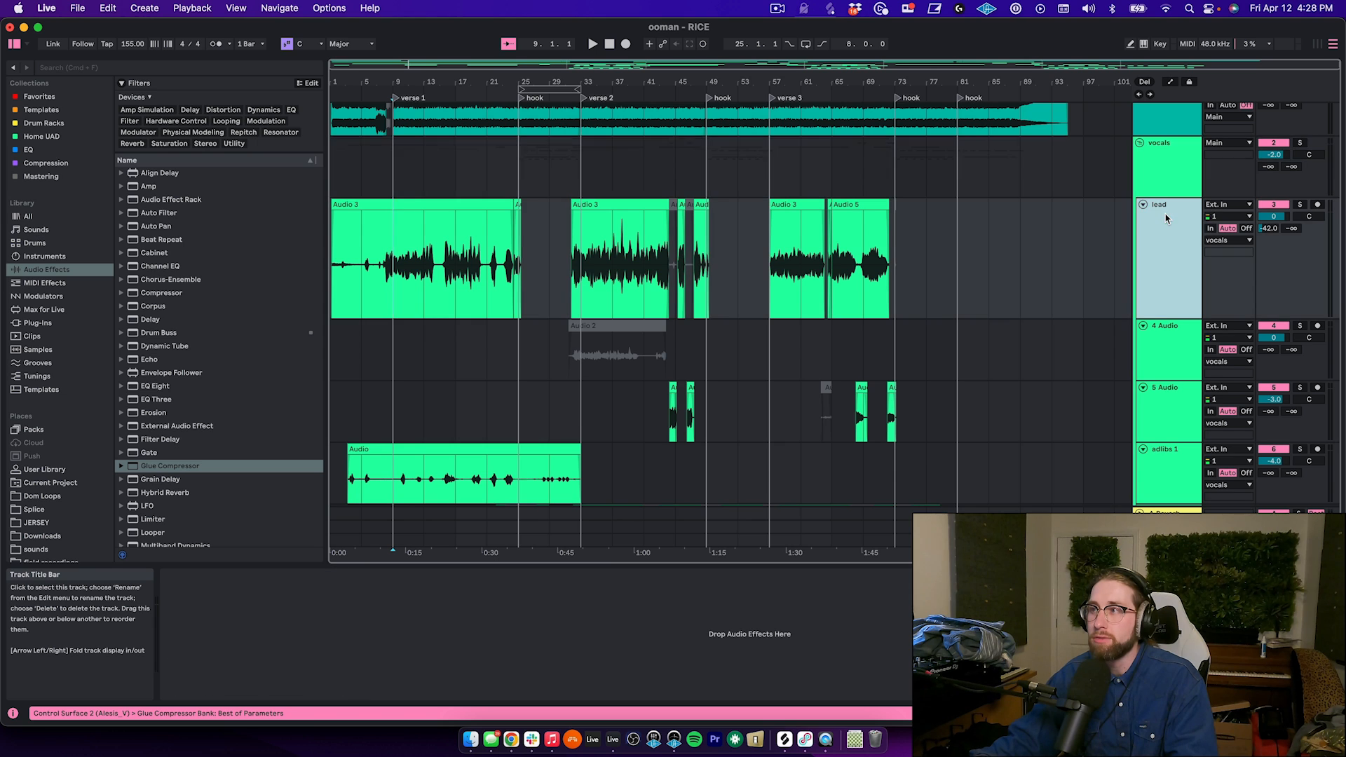
scroll(1166, 219, "down", 5)
scroll(1167, 226, "up", 5)
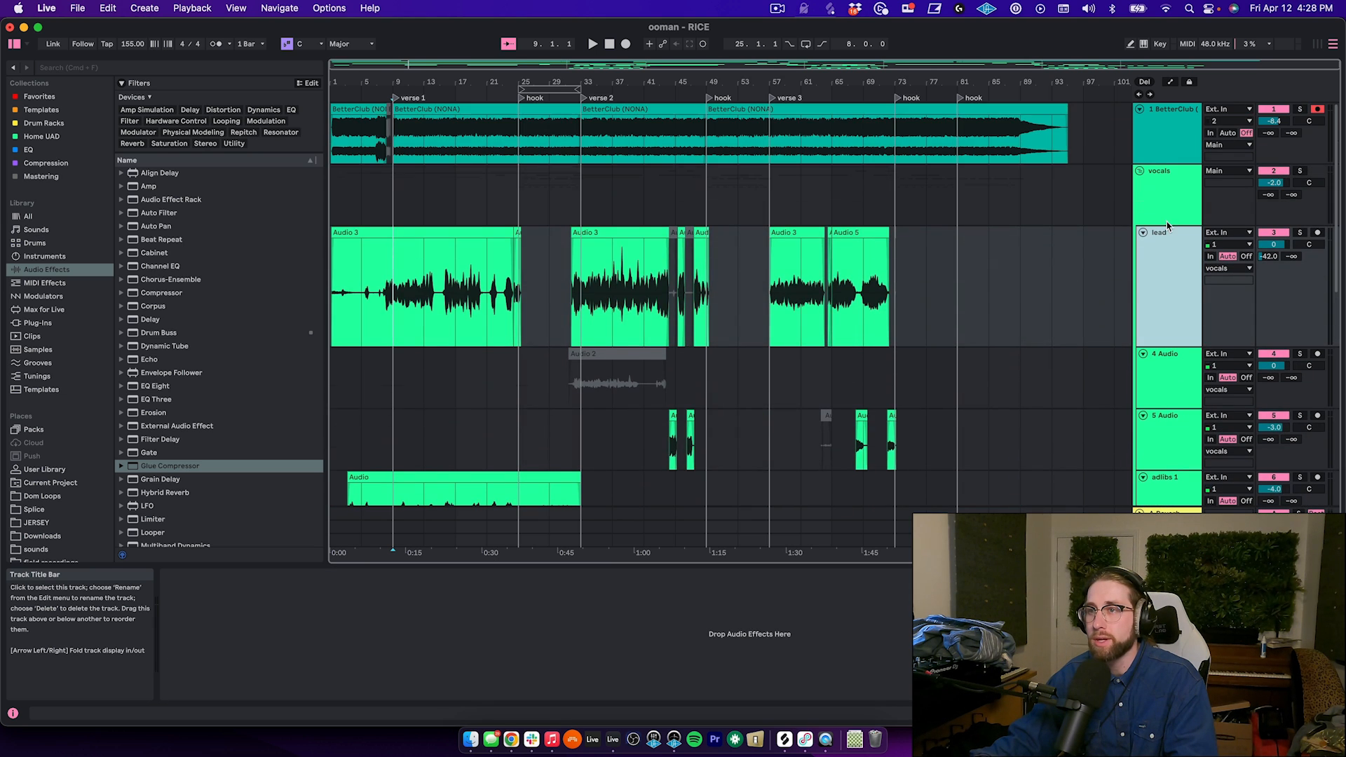
left_click(1171, 195)
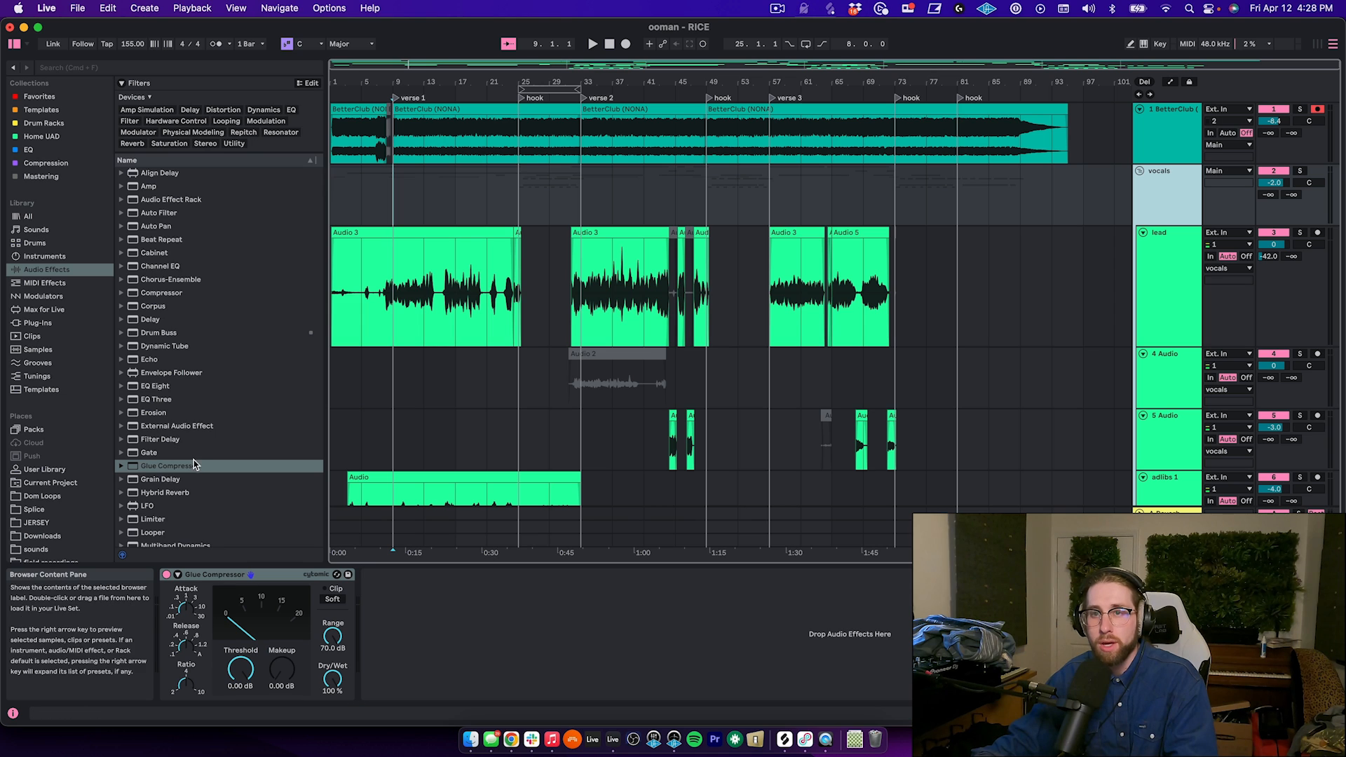
Add a Compressor to the lead track and set its ratio to 2.80:1.
left_click_drag(166, 293, 180, 298)
left_click_drag(416, 286, 418, 292)
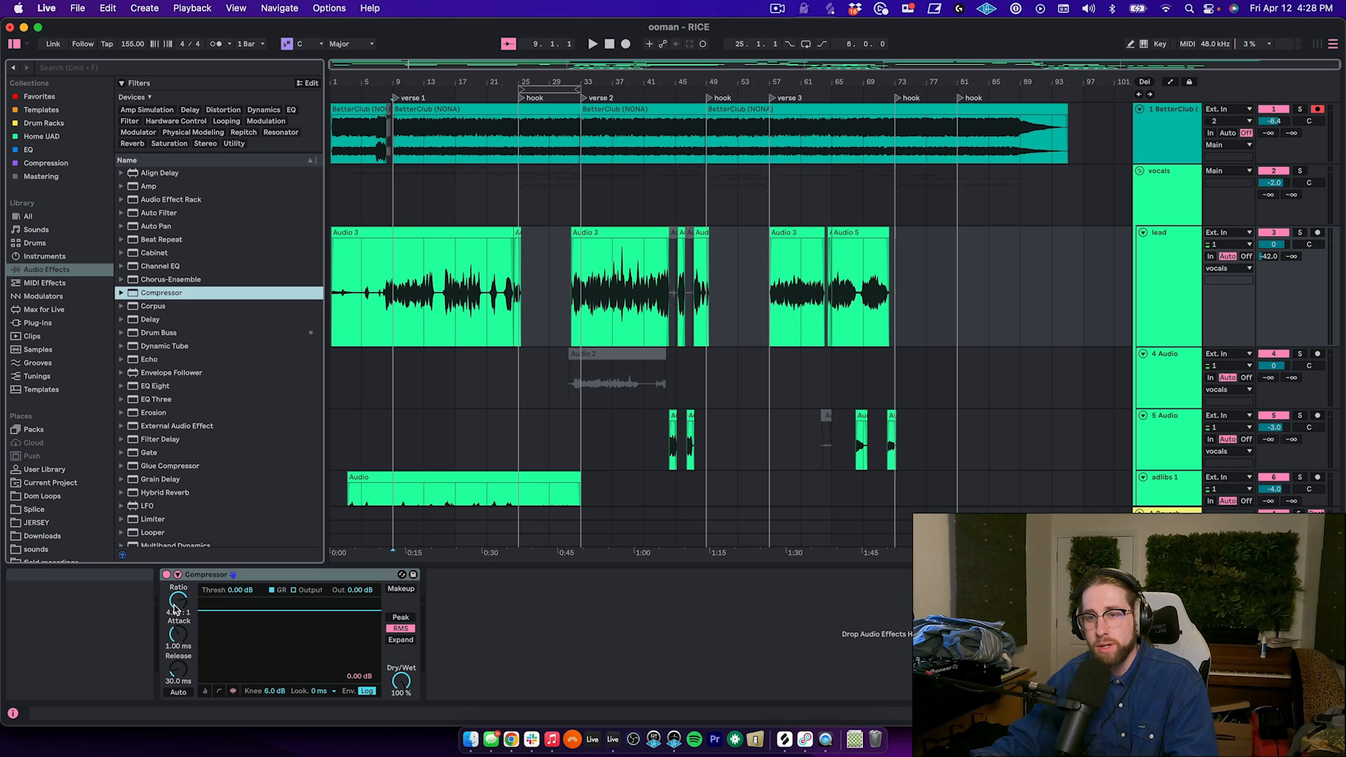
left_click_drag(176, 603, 176, 615)
Solo the lead track and play it from the start of verse 2.
left_click_drag(395, 331, 515, 322)
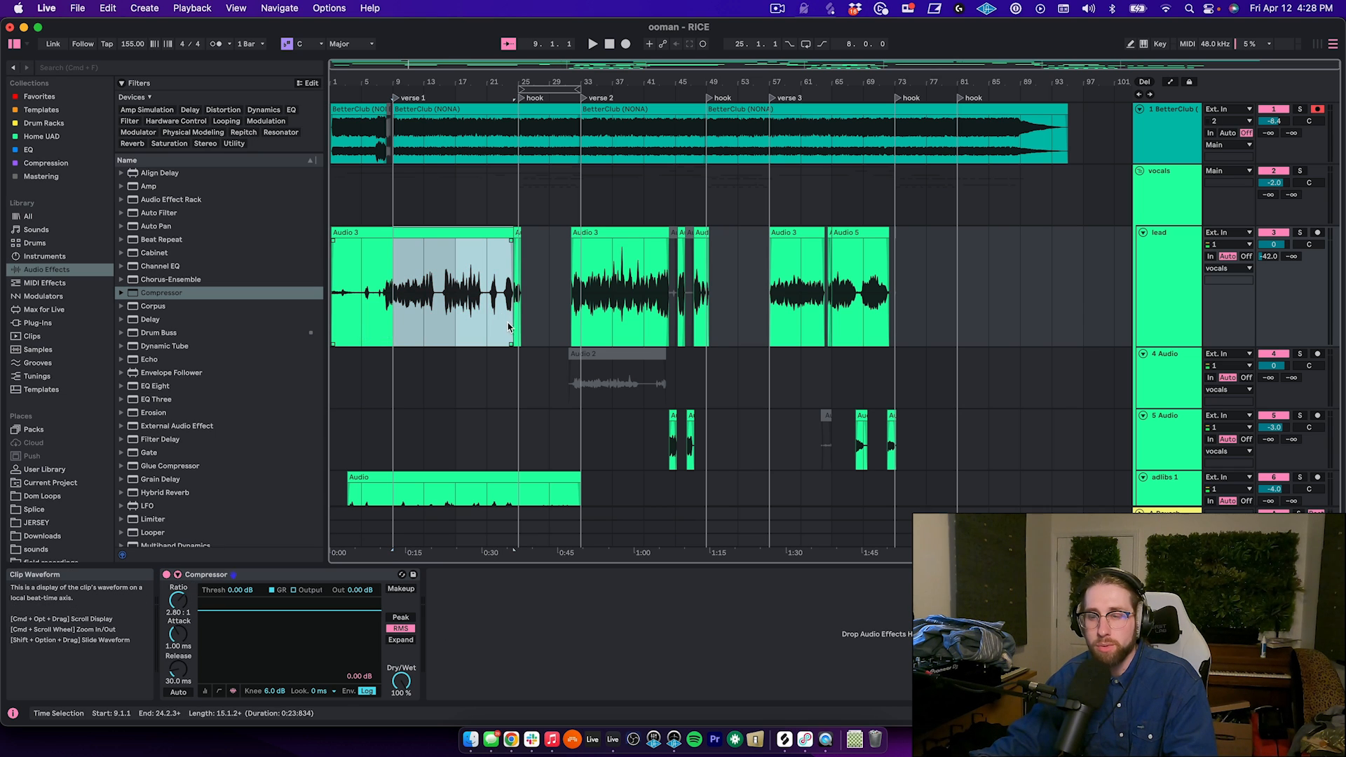
left_click_drag(392, 192, 513, 194)
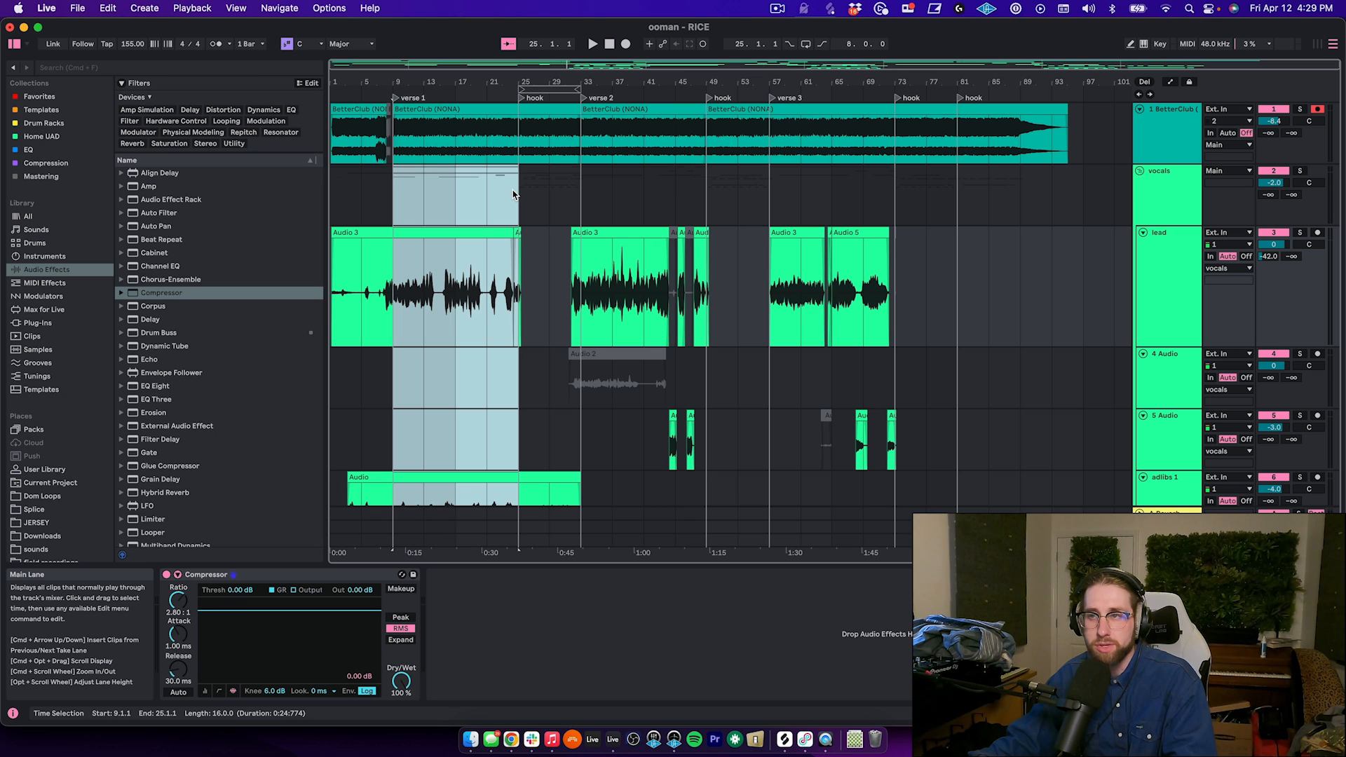
left_click(581, 265)
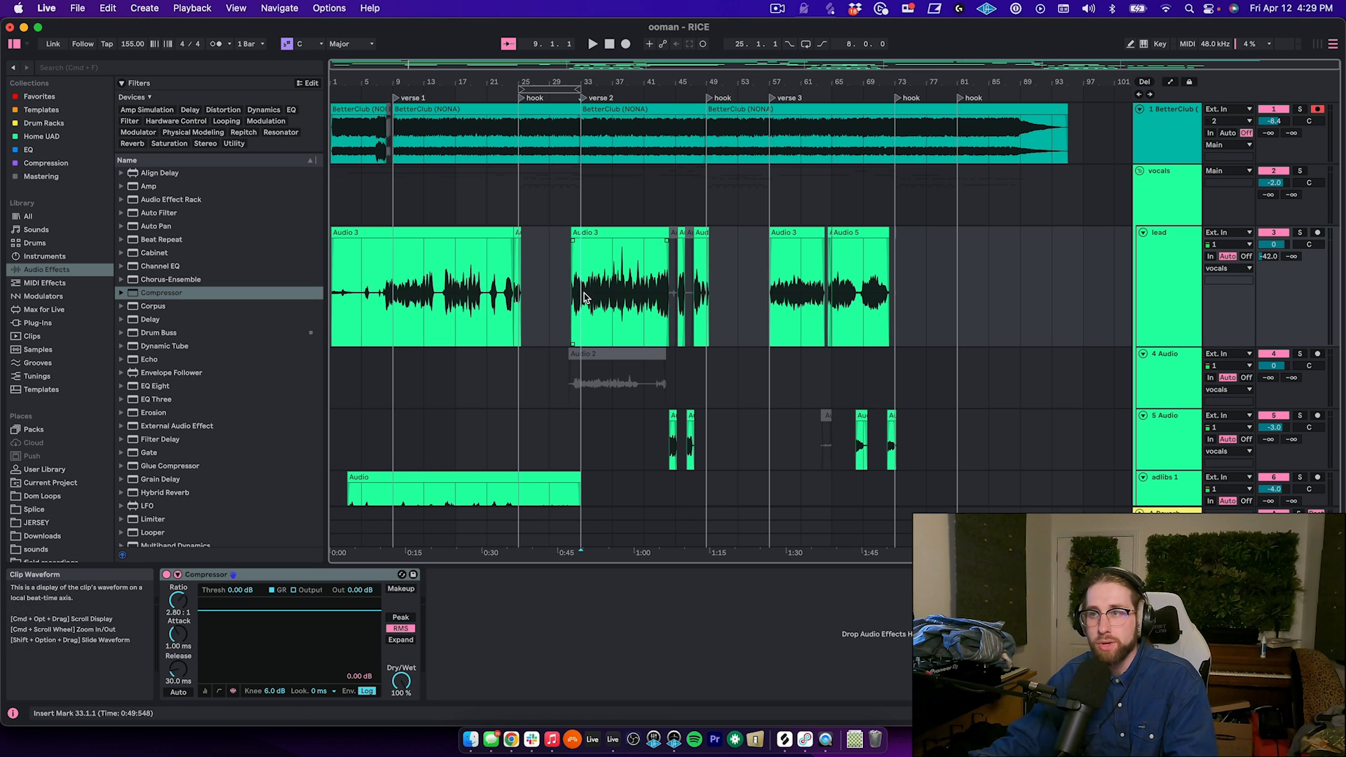
left_click(1302, 233)
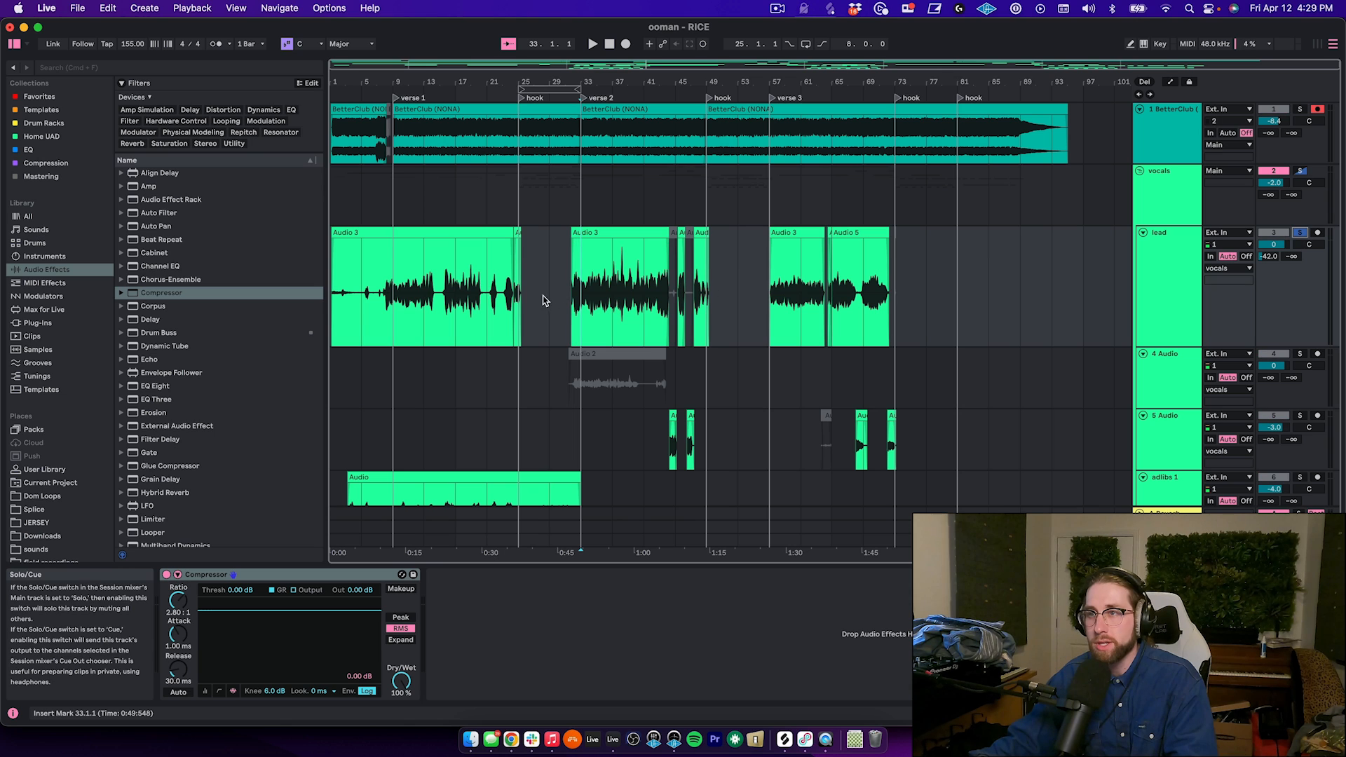
key("space")
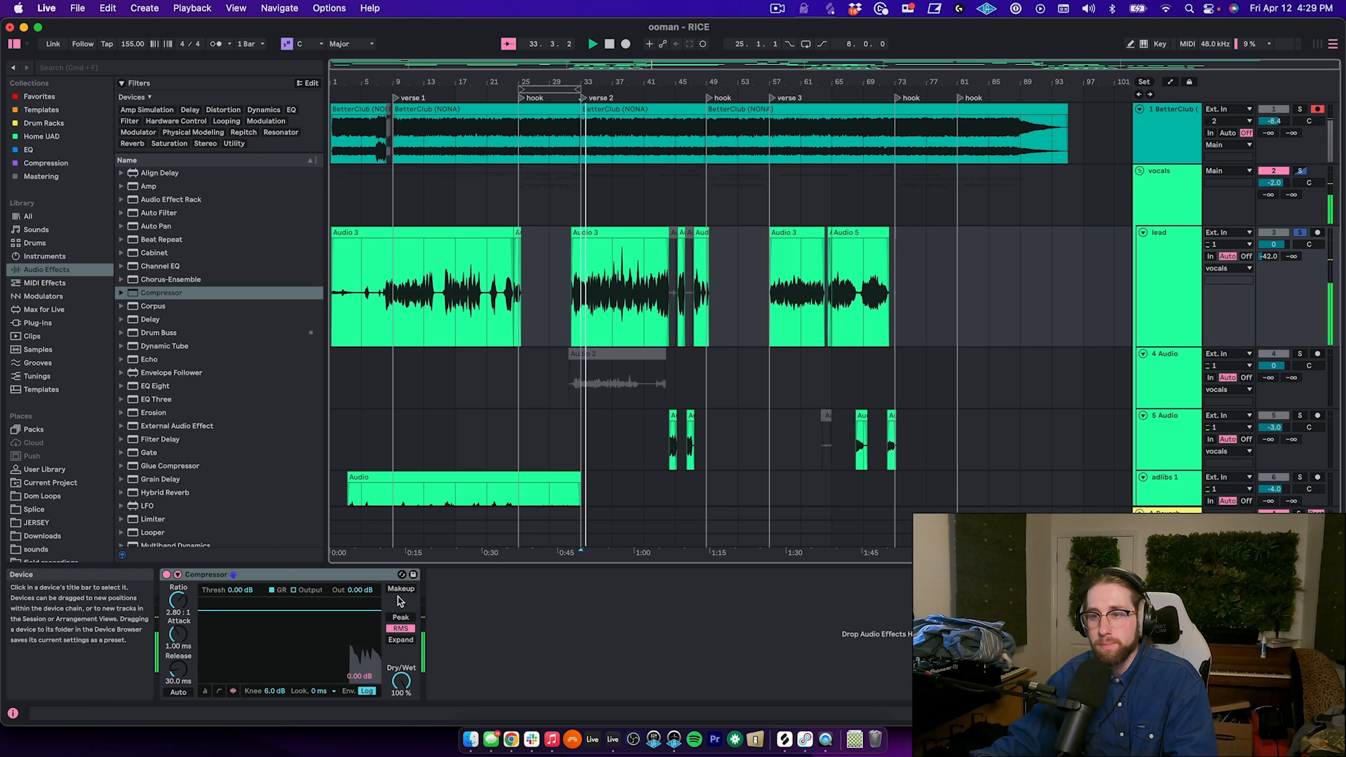
Switch the lead track's Compressor to Peak mode and lower its threshold to -23.8 dB during playback.
left_click(400, 617)
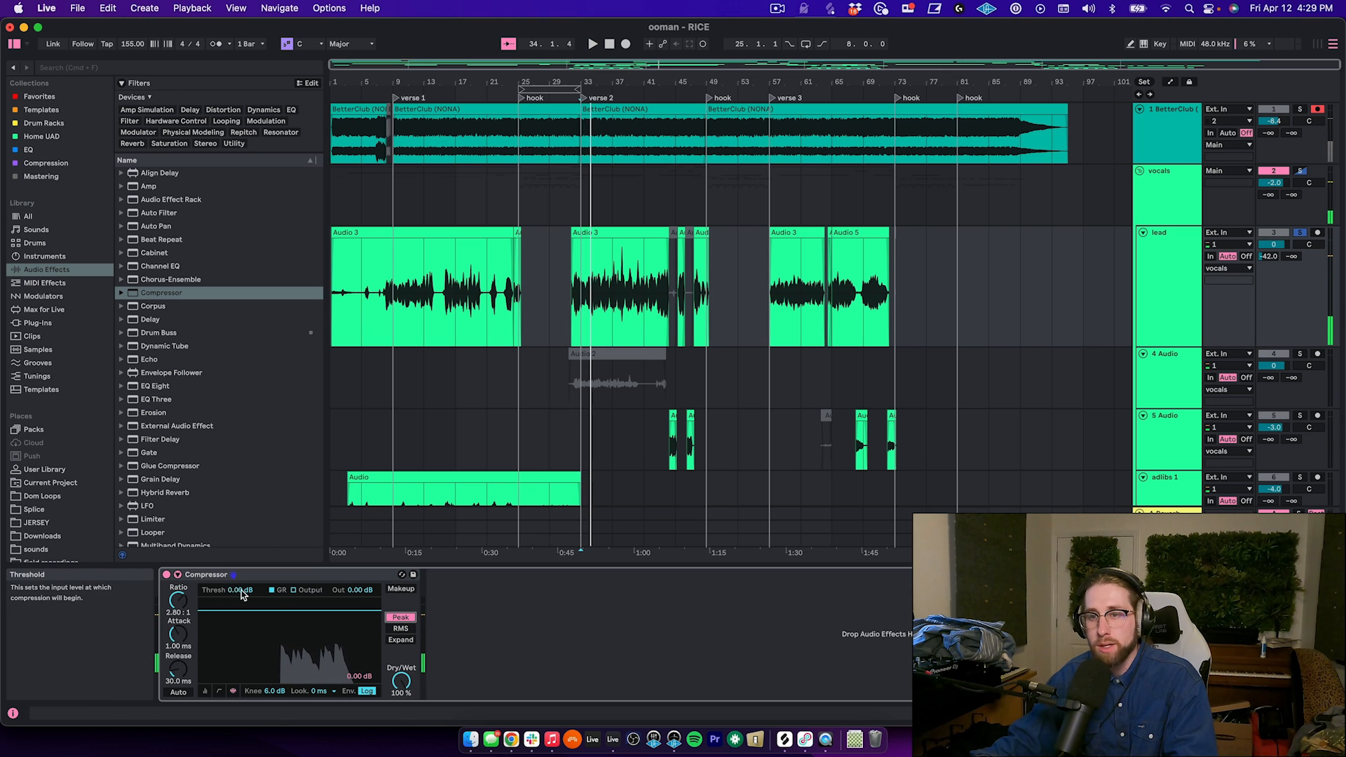
left_click_drag(240, 590, 241, 637)
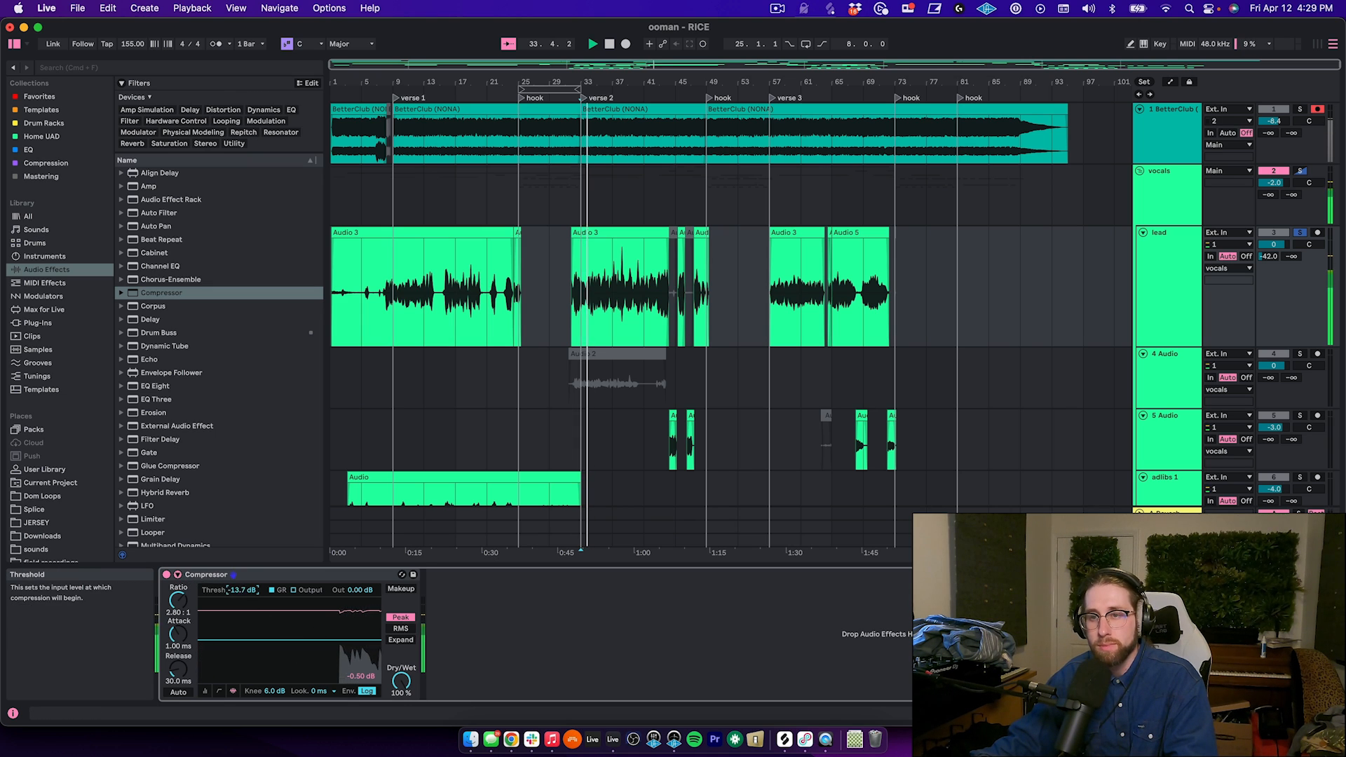
left_click_drag(233, 617, 233, 649)
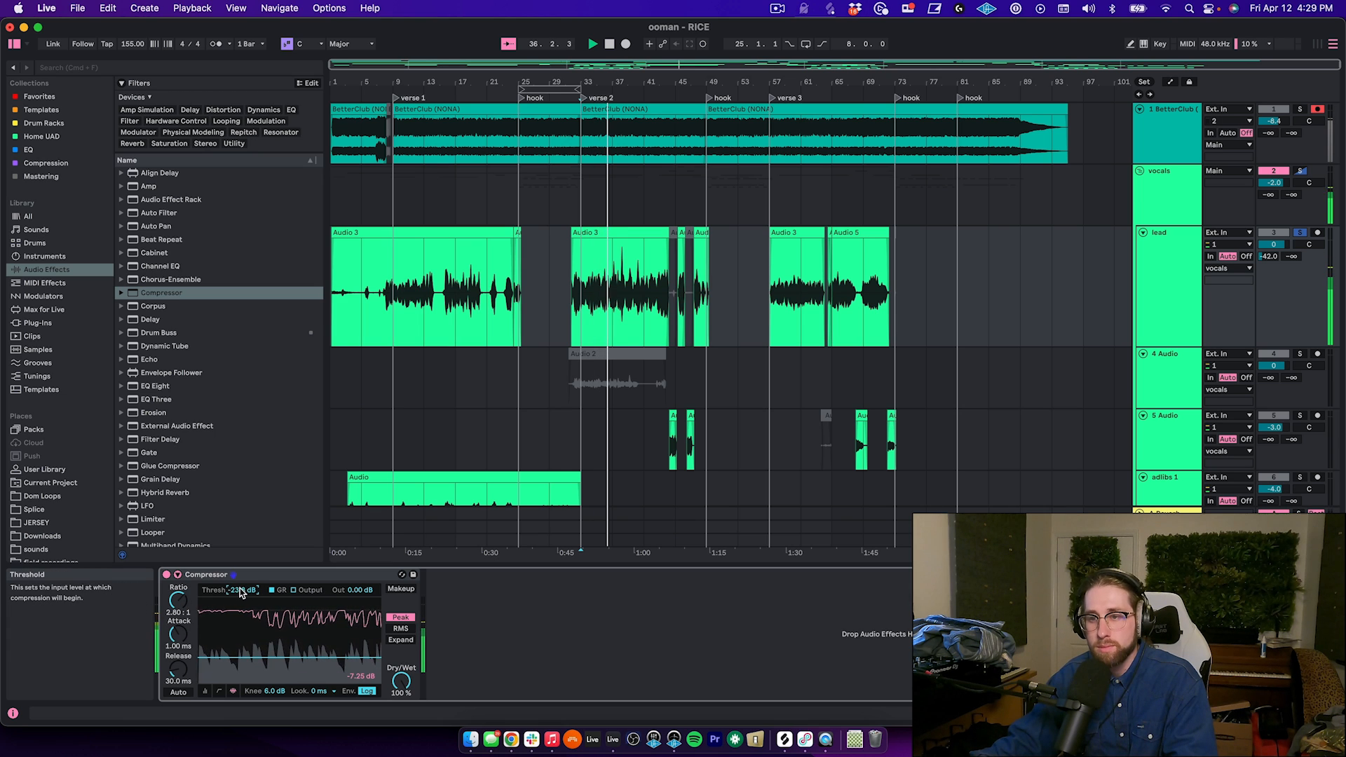
key("space")
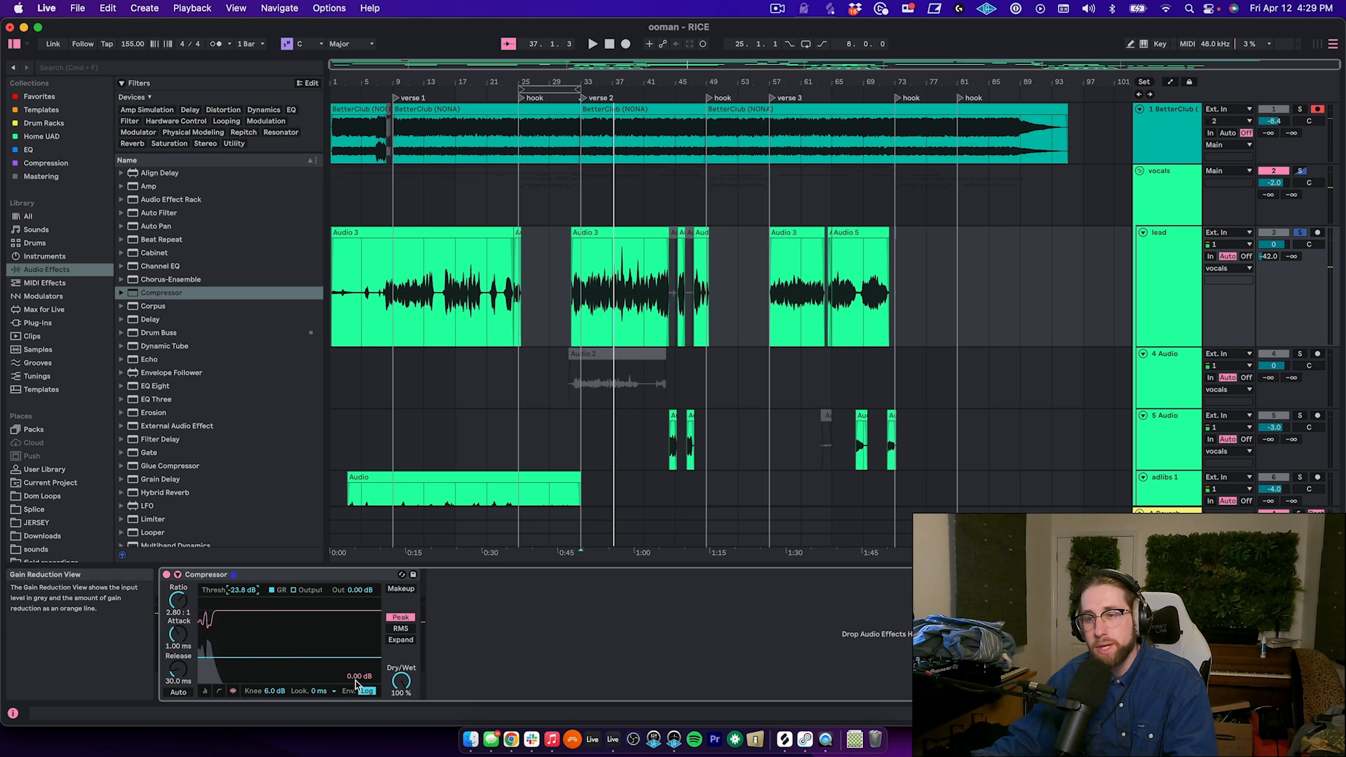
Set the Compressor's output gain on the lead track to 5 dB.
left_click_drag(356, 589, 356, 560)
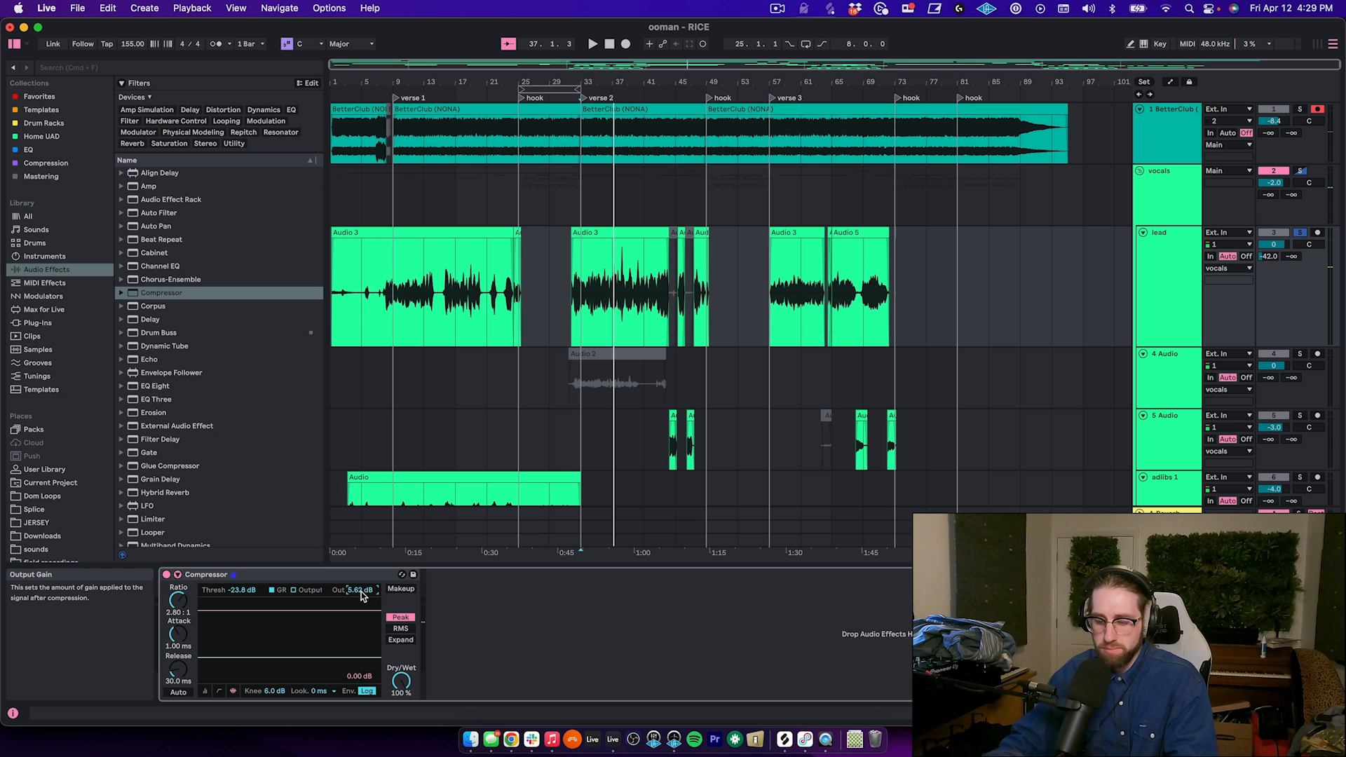
type("5")
key("Return")
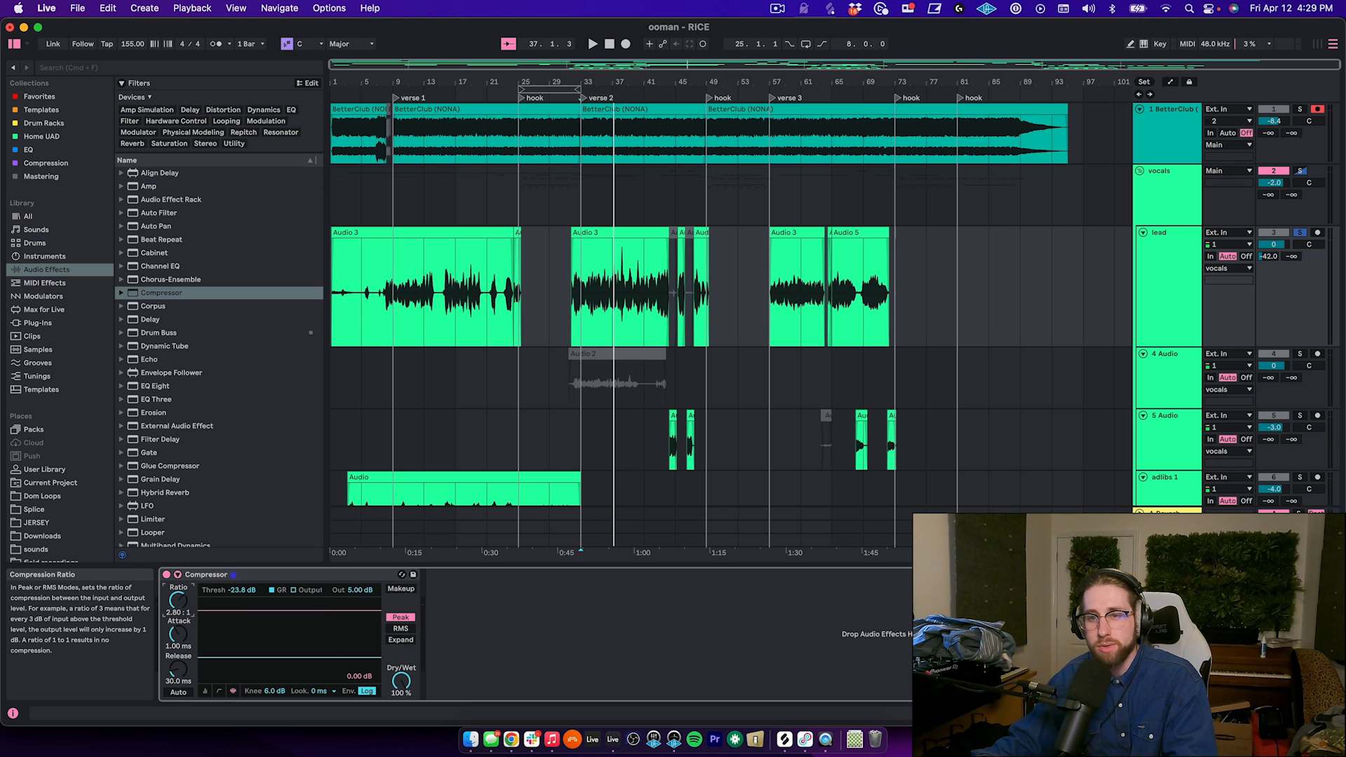
Unsolo the lead track and, while playing verse 1, set its Compressor's ratio to 2.86:1, attack to 9.47 ms and threshold to -28.0 dB.
key("space")
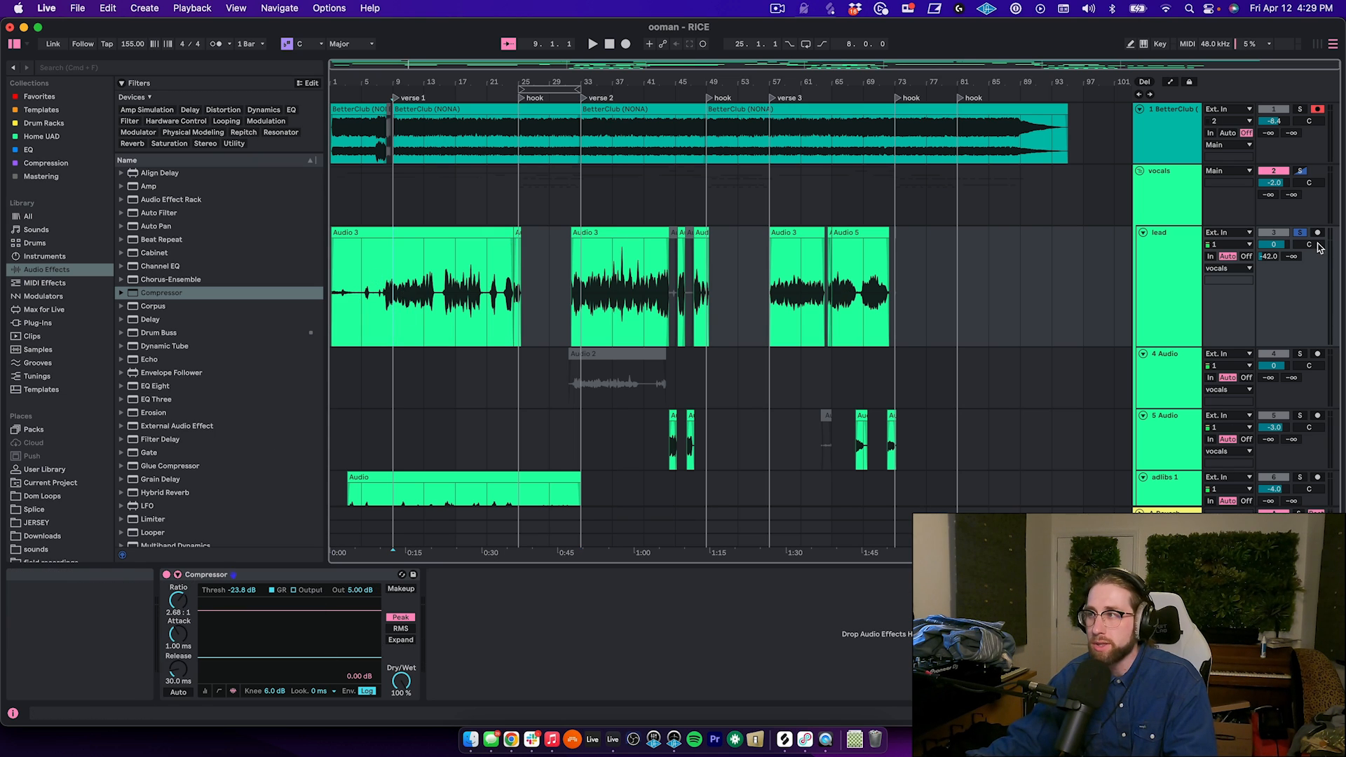
left_click(1300, 233)
key("space")
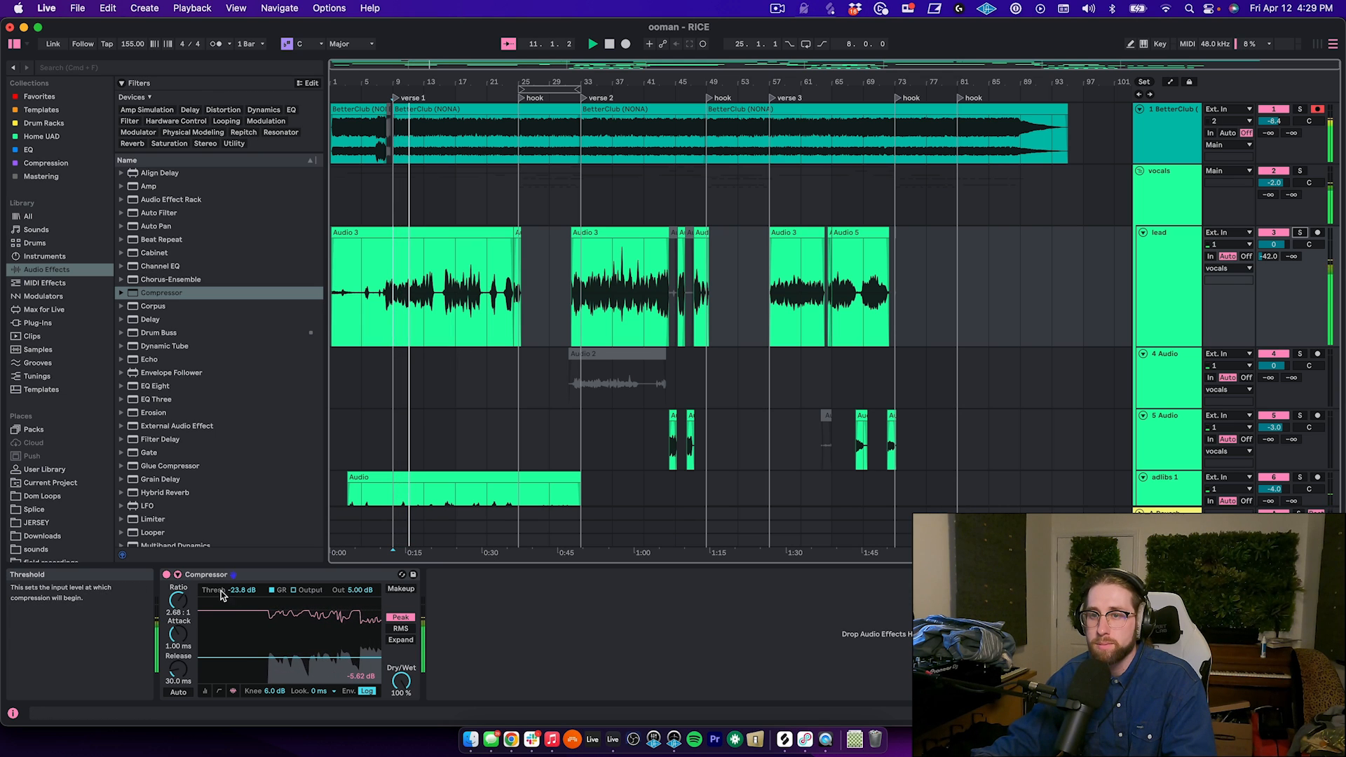
left_click_drag(182, 606, 238, 601)
key("space")
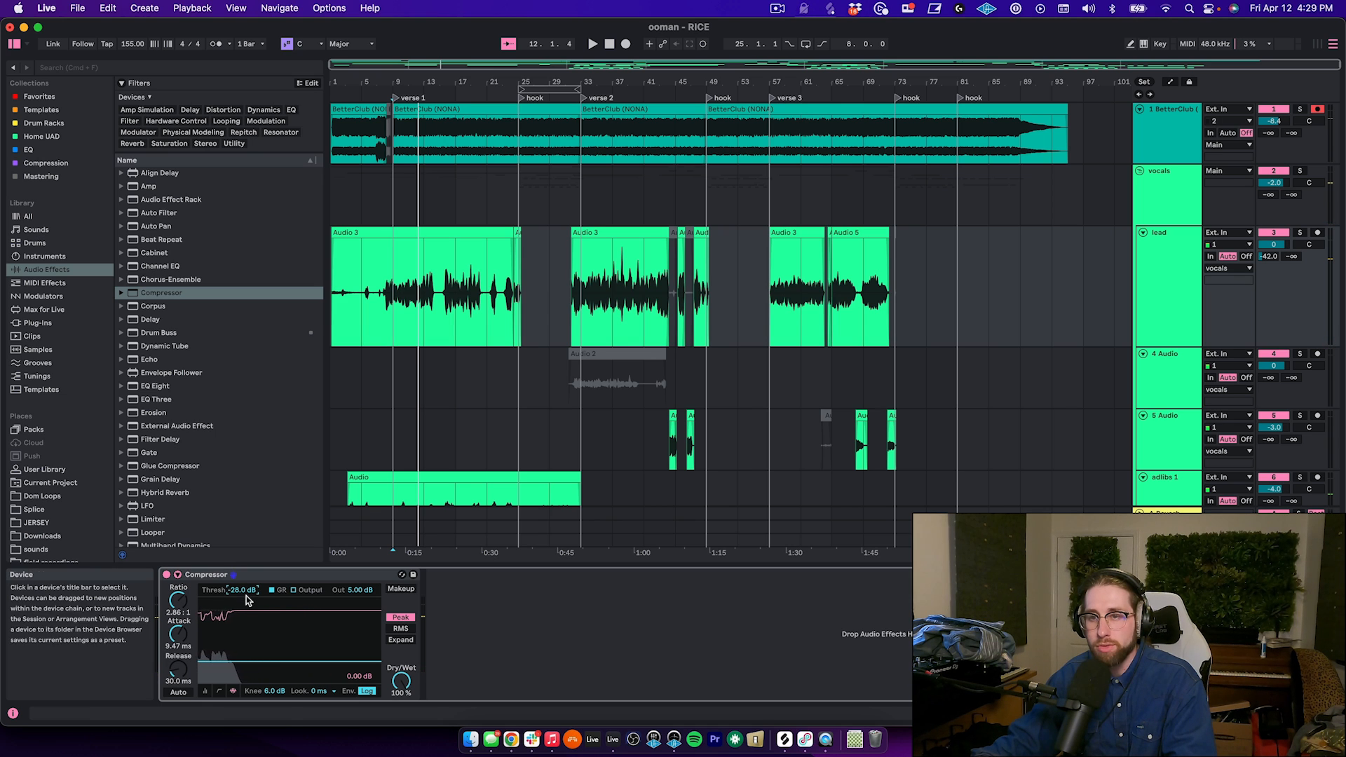
key("space")
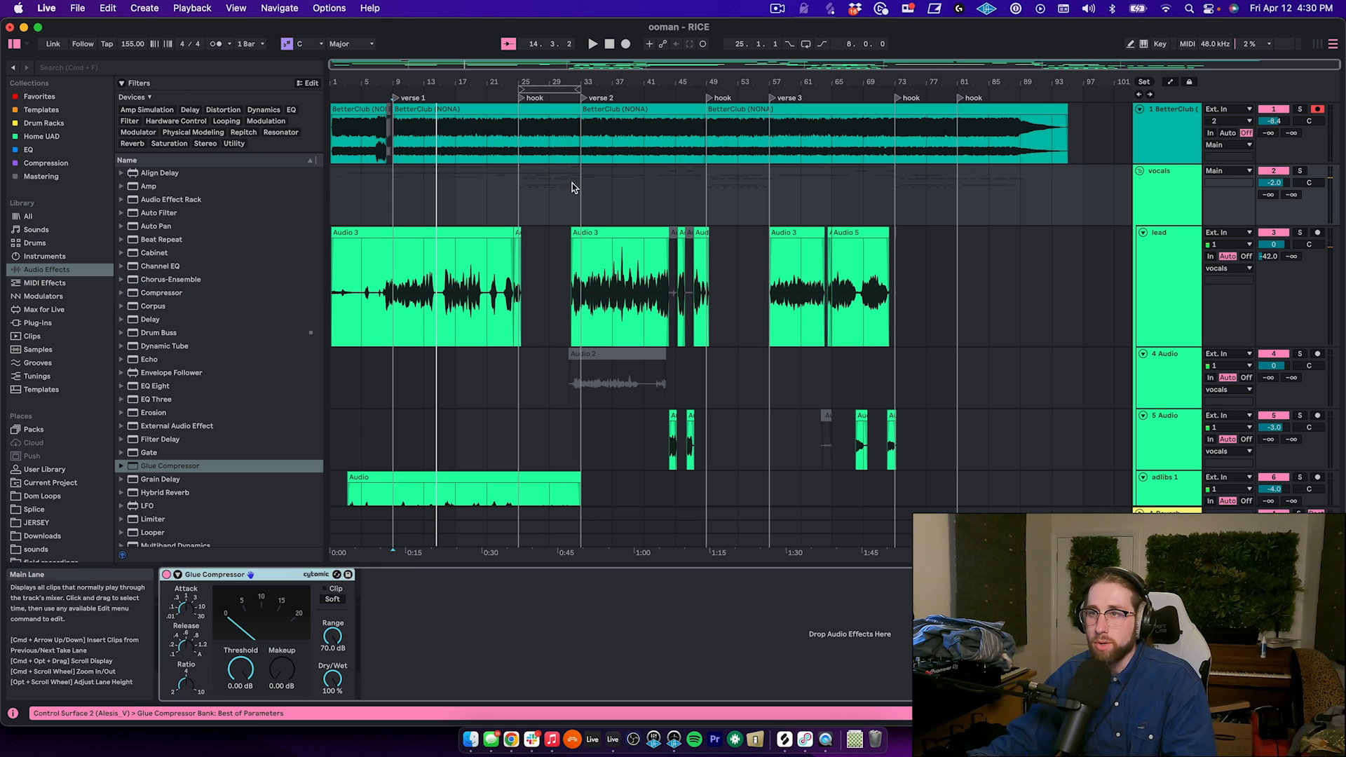
Loop the whole of verse 2, from bar 33 to bar 49.
left_click(514, 196)
left_click_drag(392, 200, 702, 199)
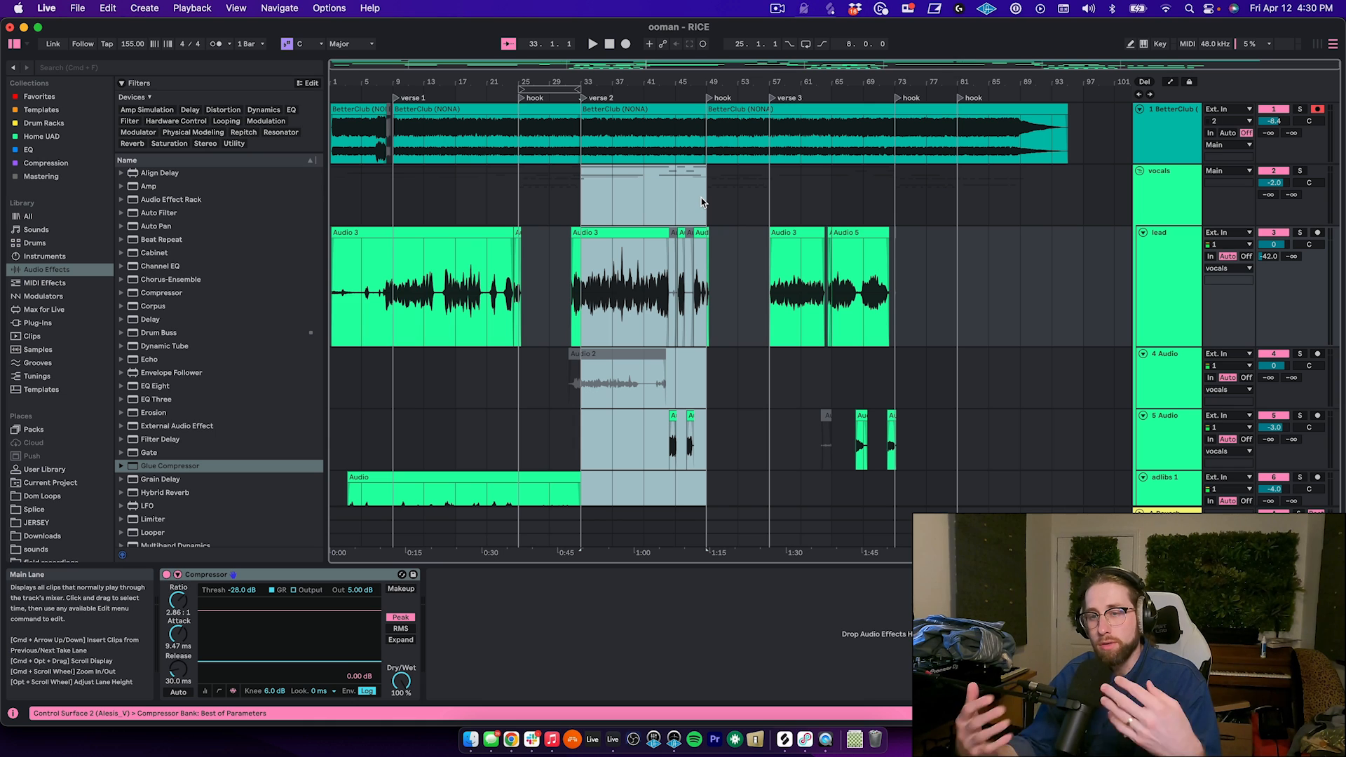
key("super+l")
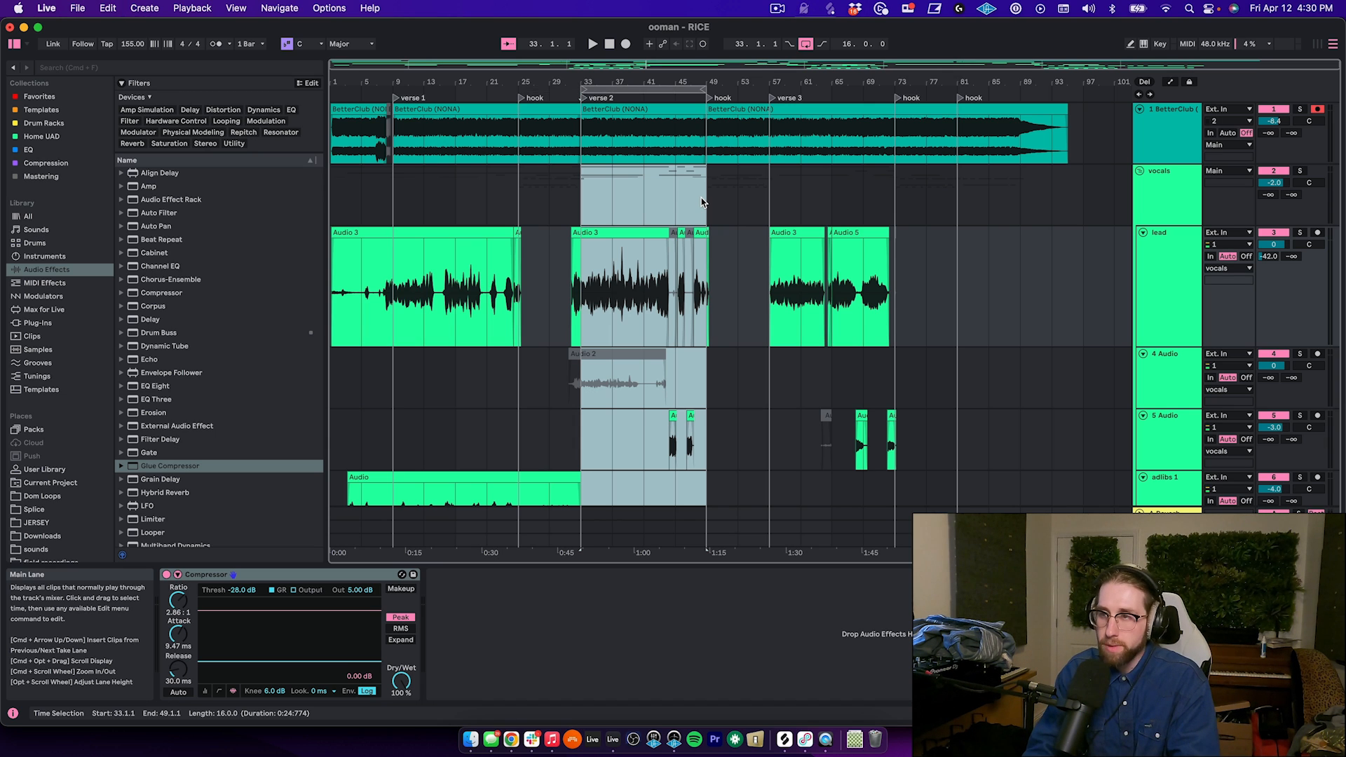
While playing verse 2, set the vocals group's Glue Compressor to a -20.6 dB threshold and 4.29 dB makeup gain.
left_click(362, 509)
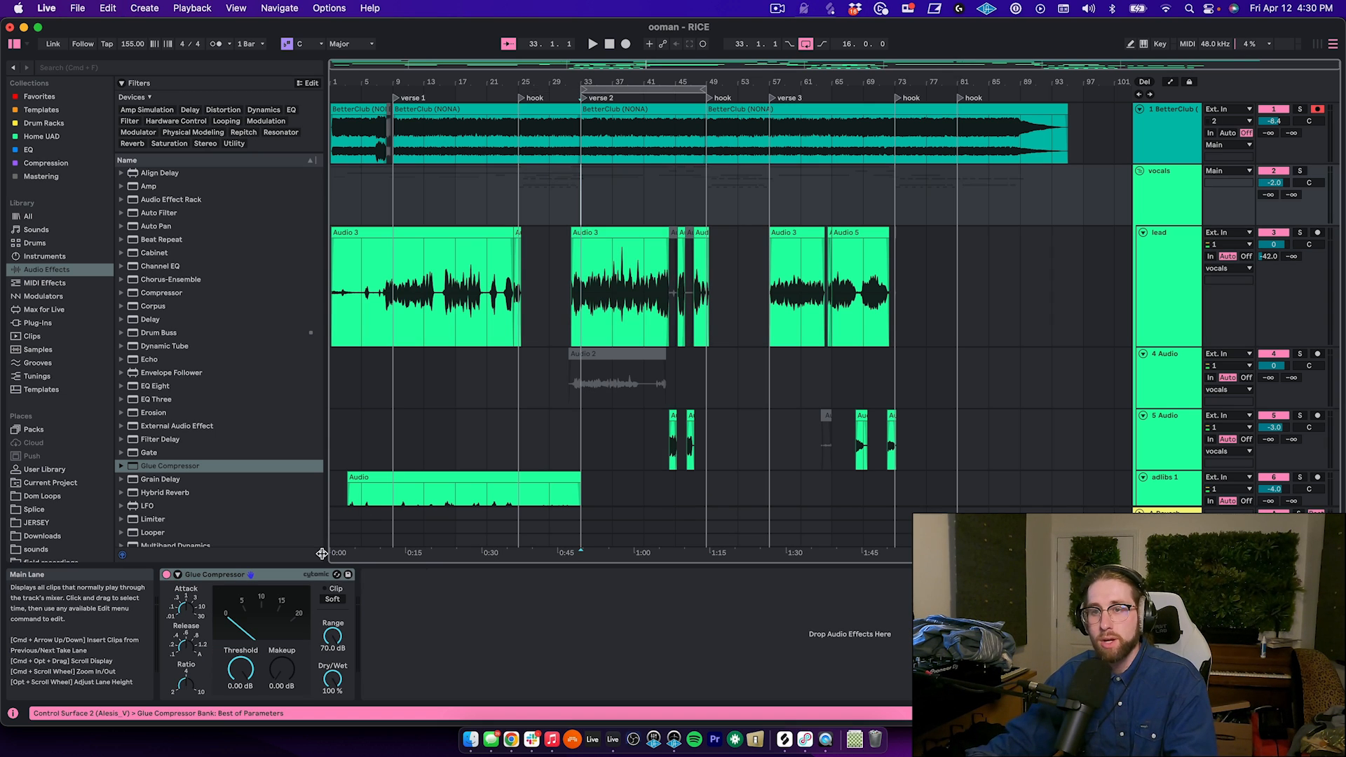
left_click_drag(240, 670, 241, 673)
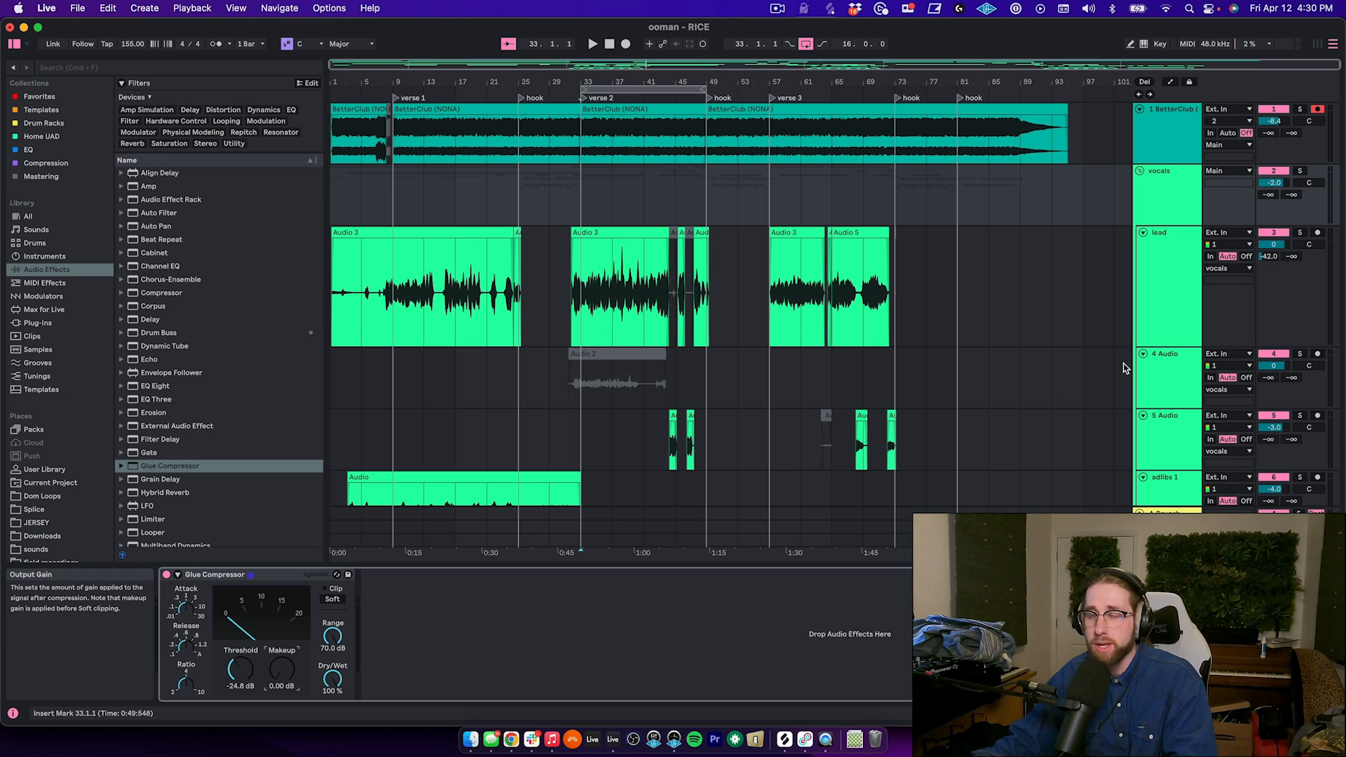
left_click(1161, 306)
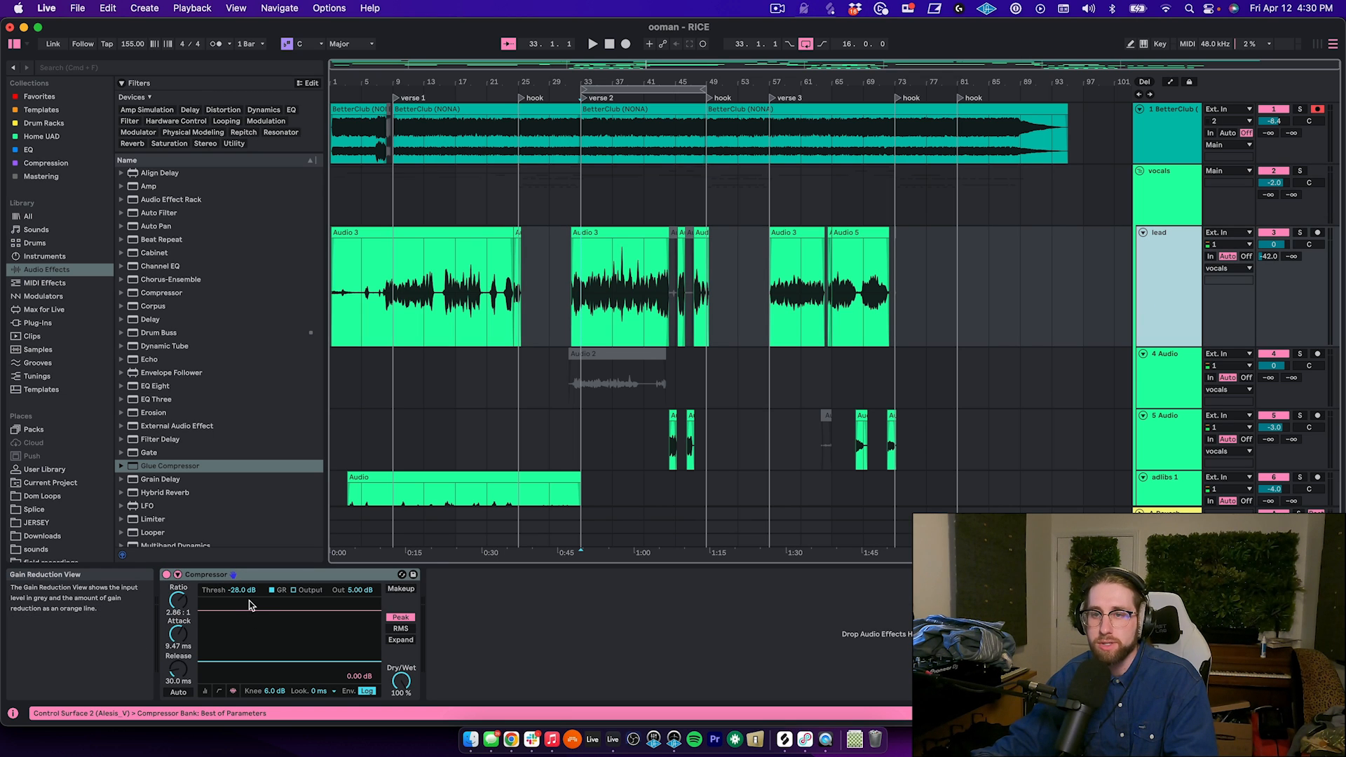
left_click(1175, 210)
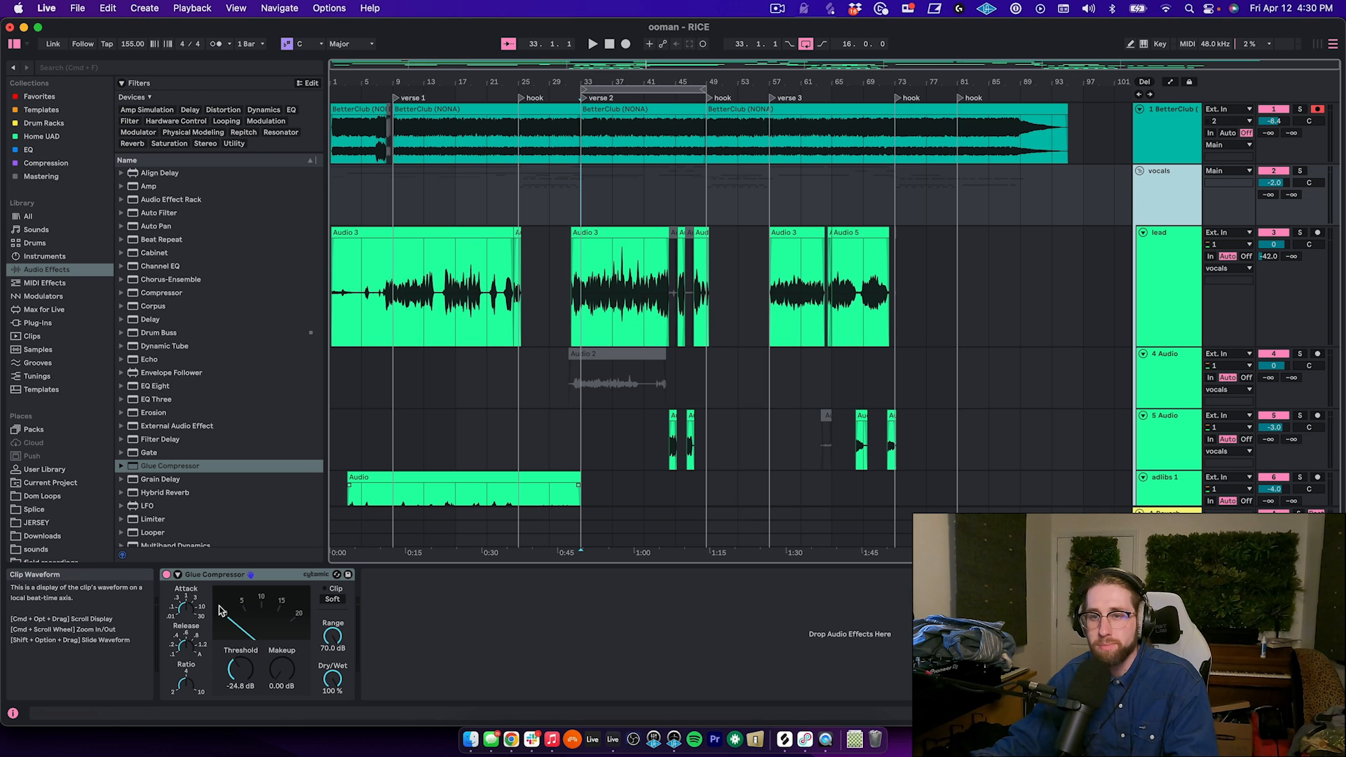
left_click(185, 607)
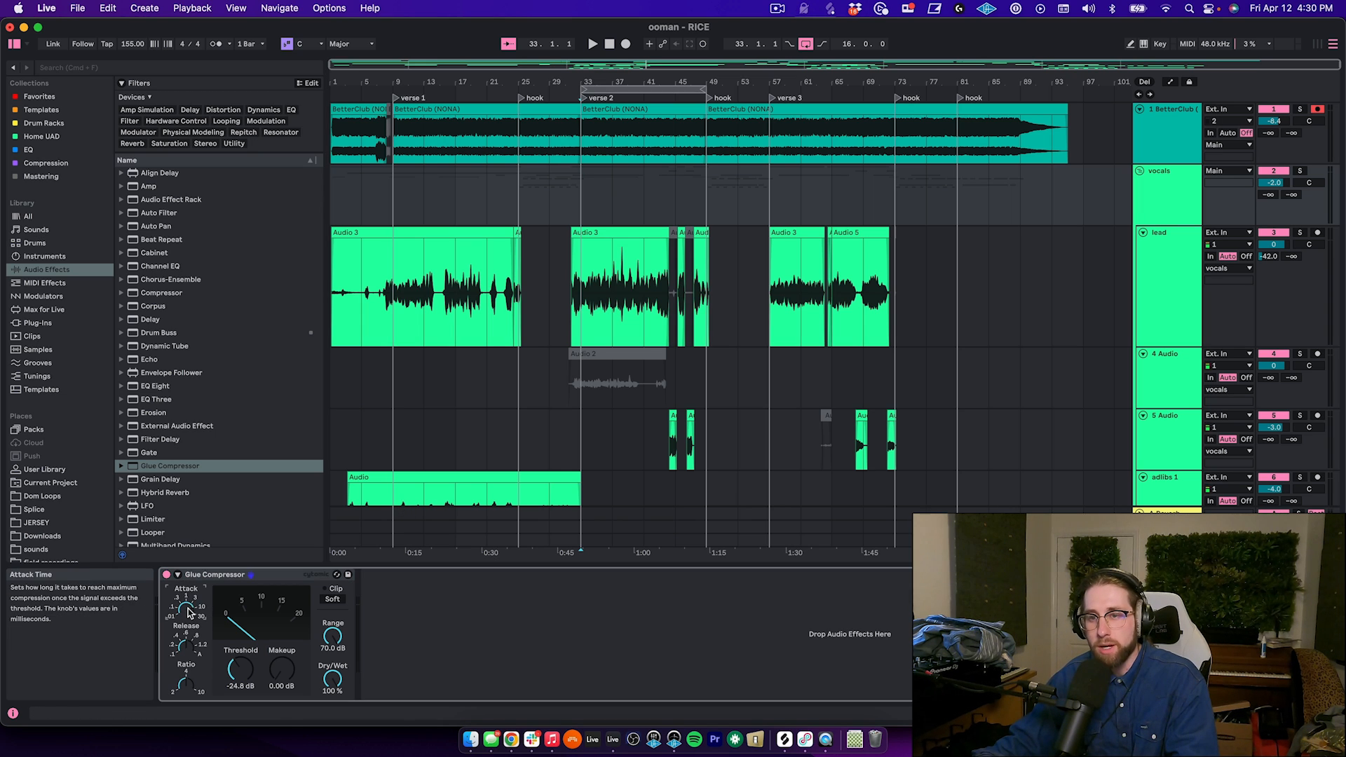
left_click(583, 181)
key("space")
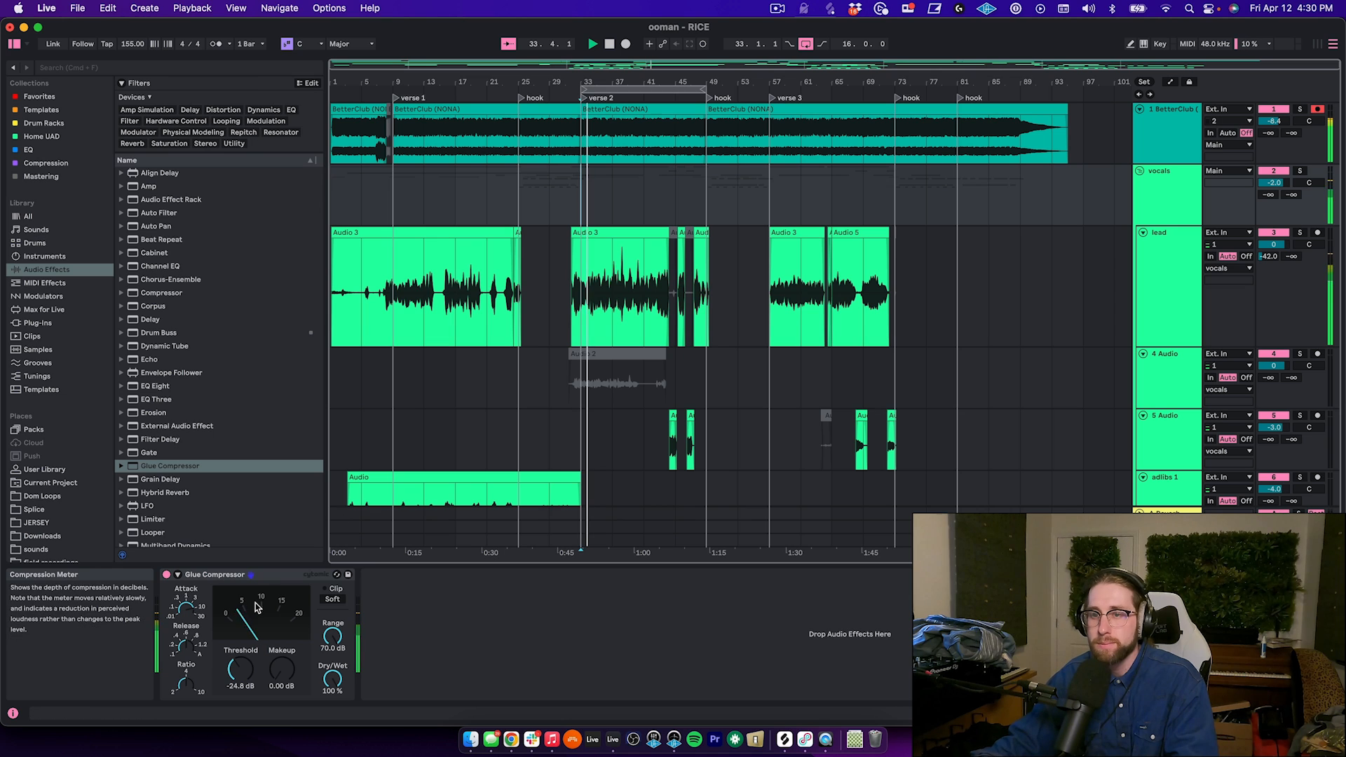
left_click_drag(241, 670, 282, 655)
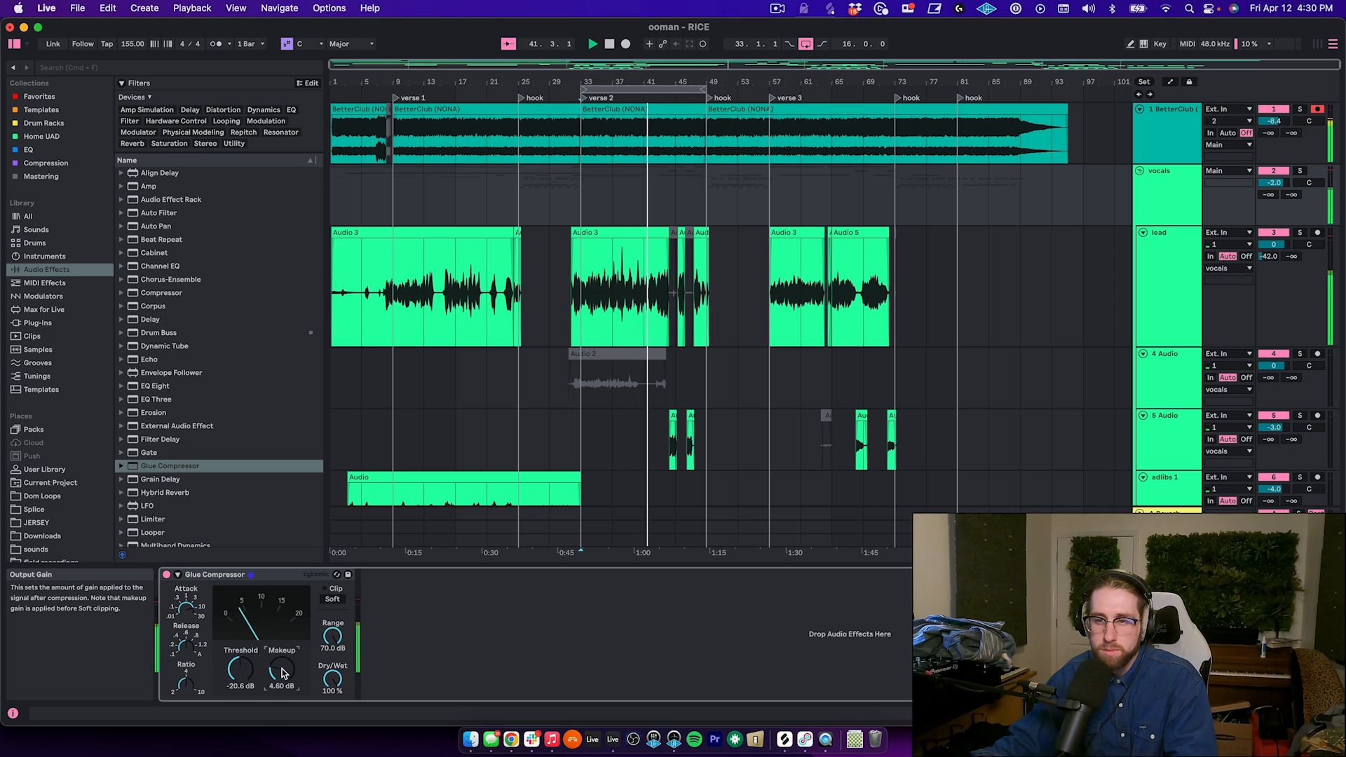
left_click_drag(283, 674, 284, 678)
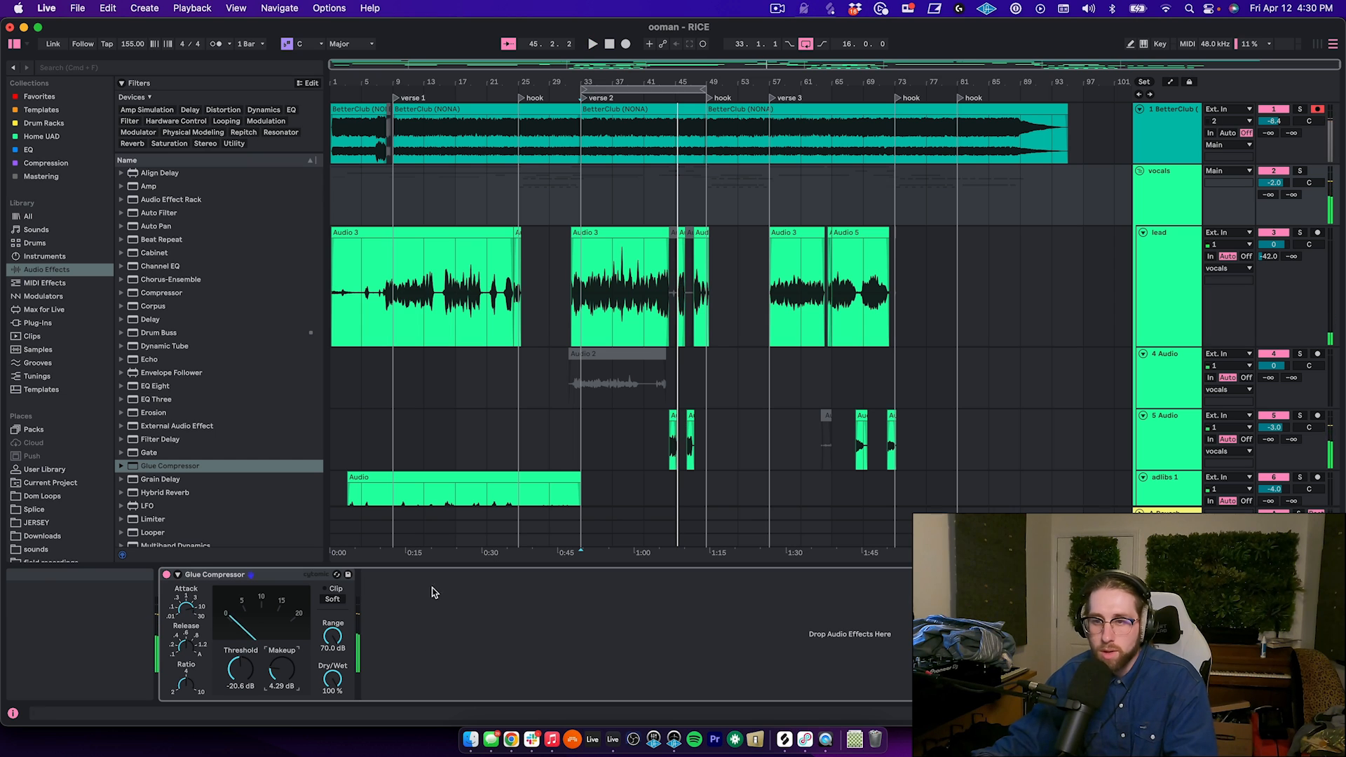
Turn off the lead track's Compressor and the vocals group's Glue Compressor.
left_click(530, 284)
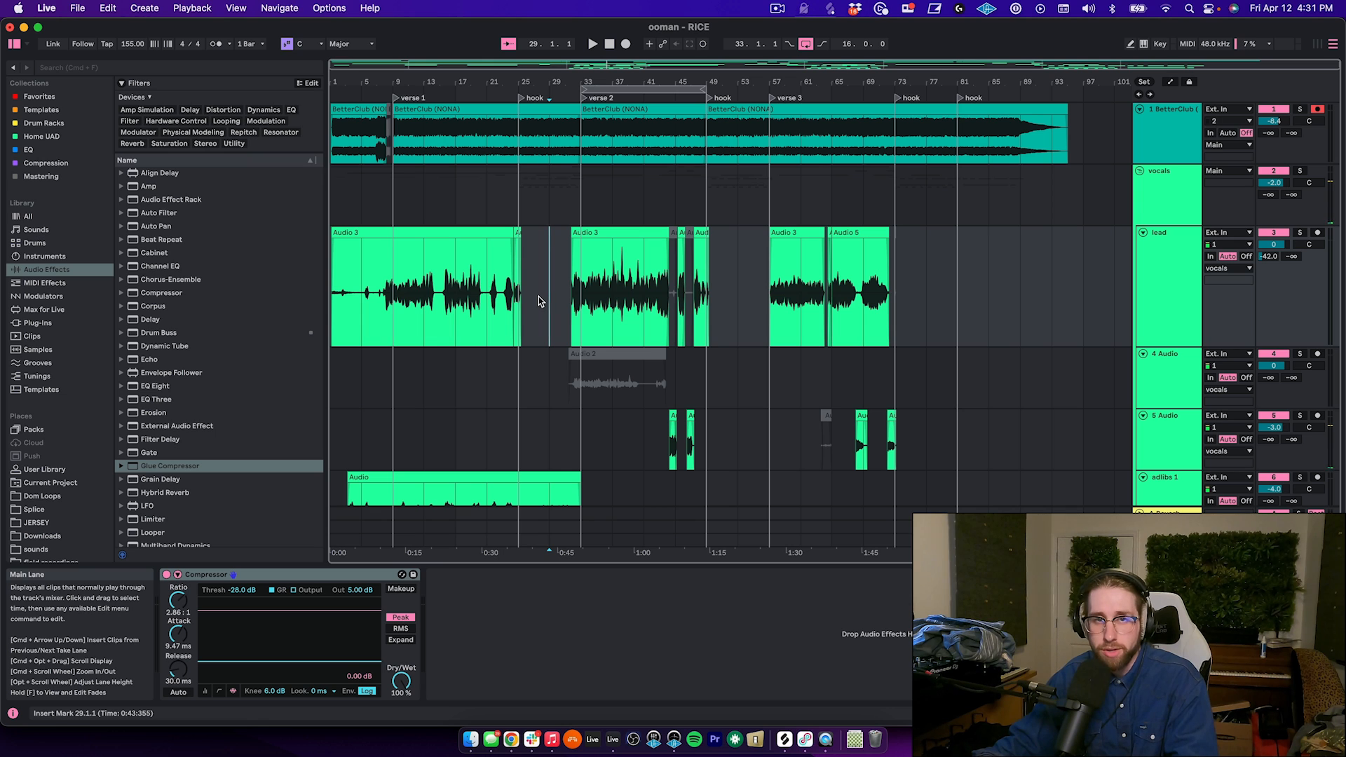
left_click(1164, 285)
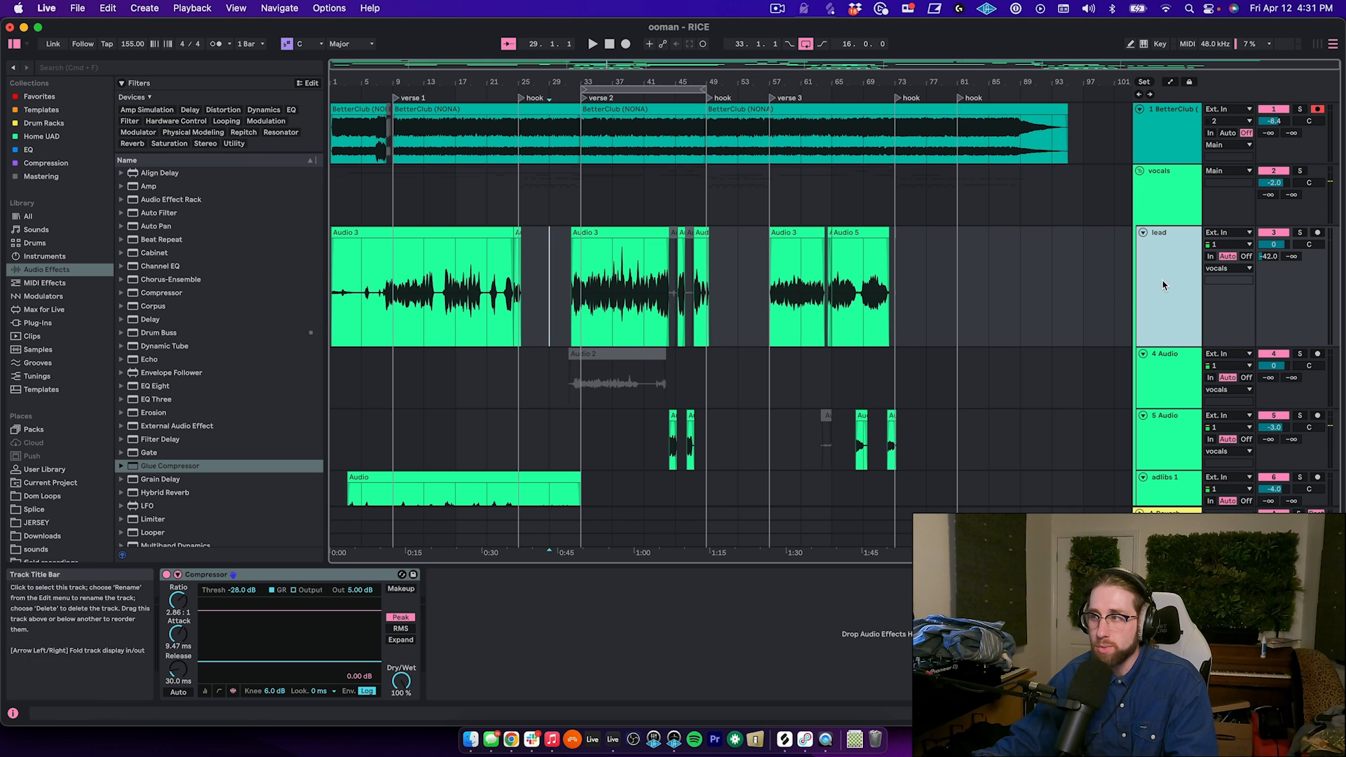
left_click(167, 575)
left_click(1148, 200)
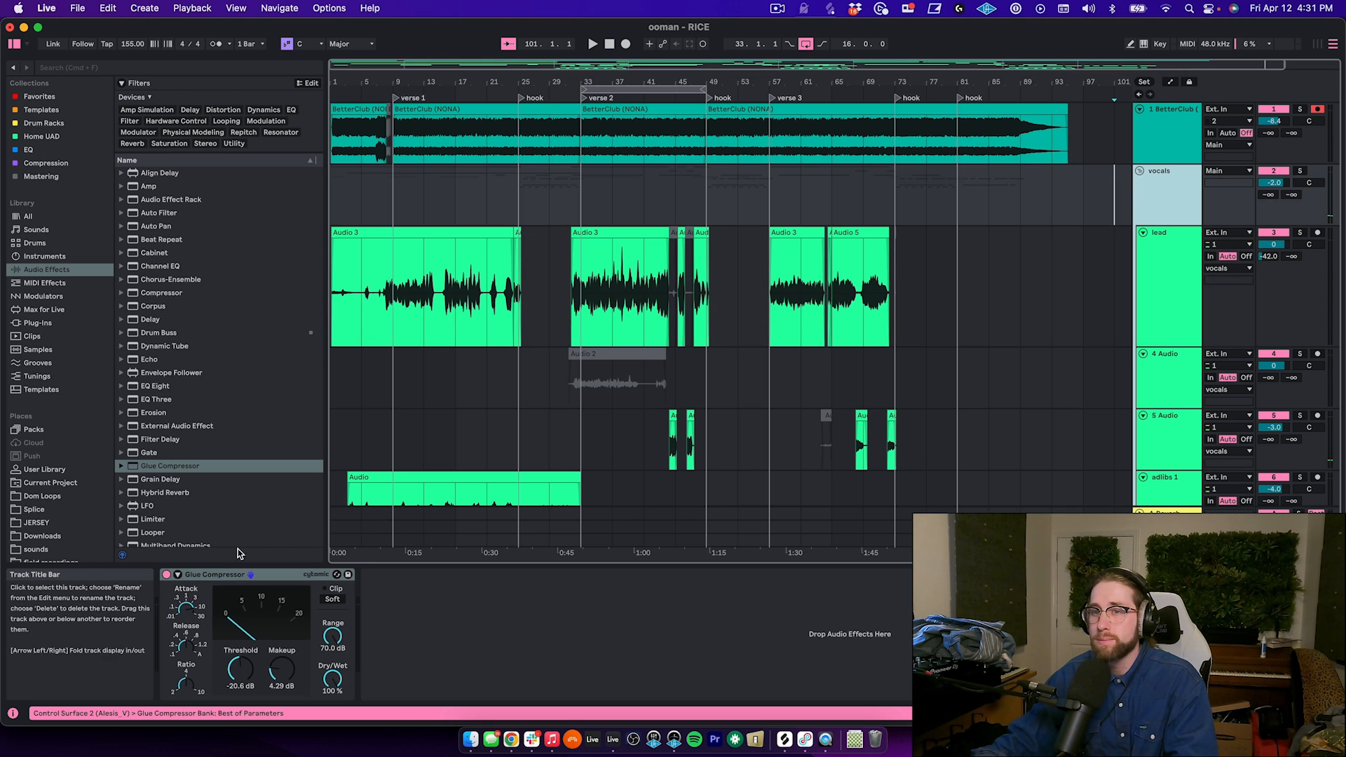
left_click(167, 575)
Play verse 2 from its start to hear the vocals without compression, and return to the lead track's Compressor.
left_click(581, 194)
key("space")
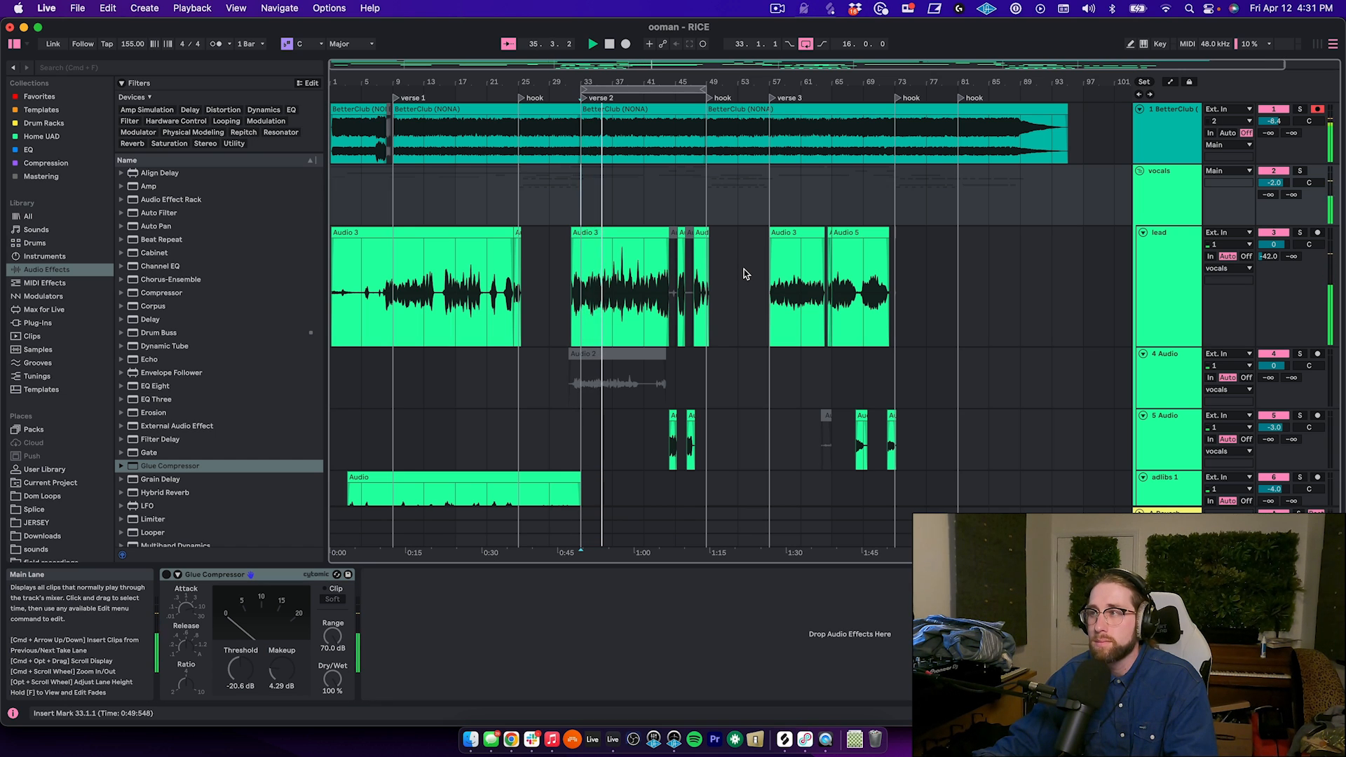
left_click(621, 234)
key("space")
left_click(1142, 258)
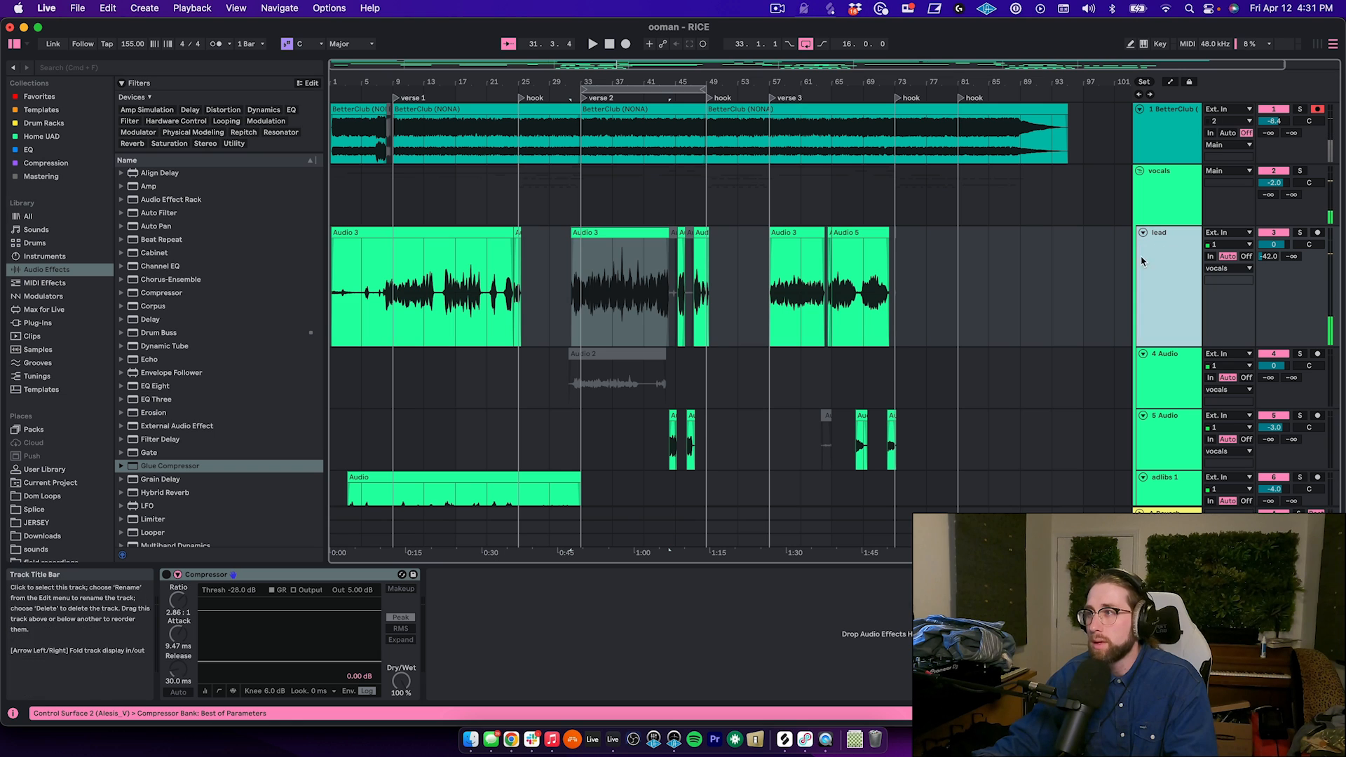
Turn the lead track's Compressor and the vocals group's Glue Compressor back on, and play verse 2 from the lead clip's start.
left_click(203, 575)
left_click(1152, 193)
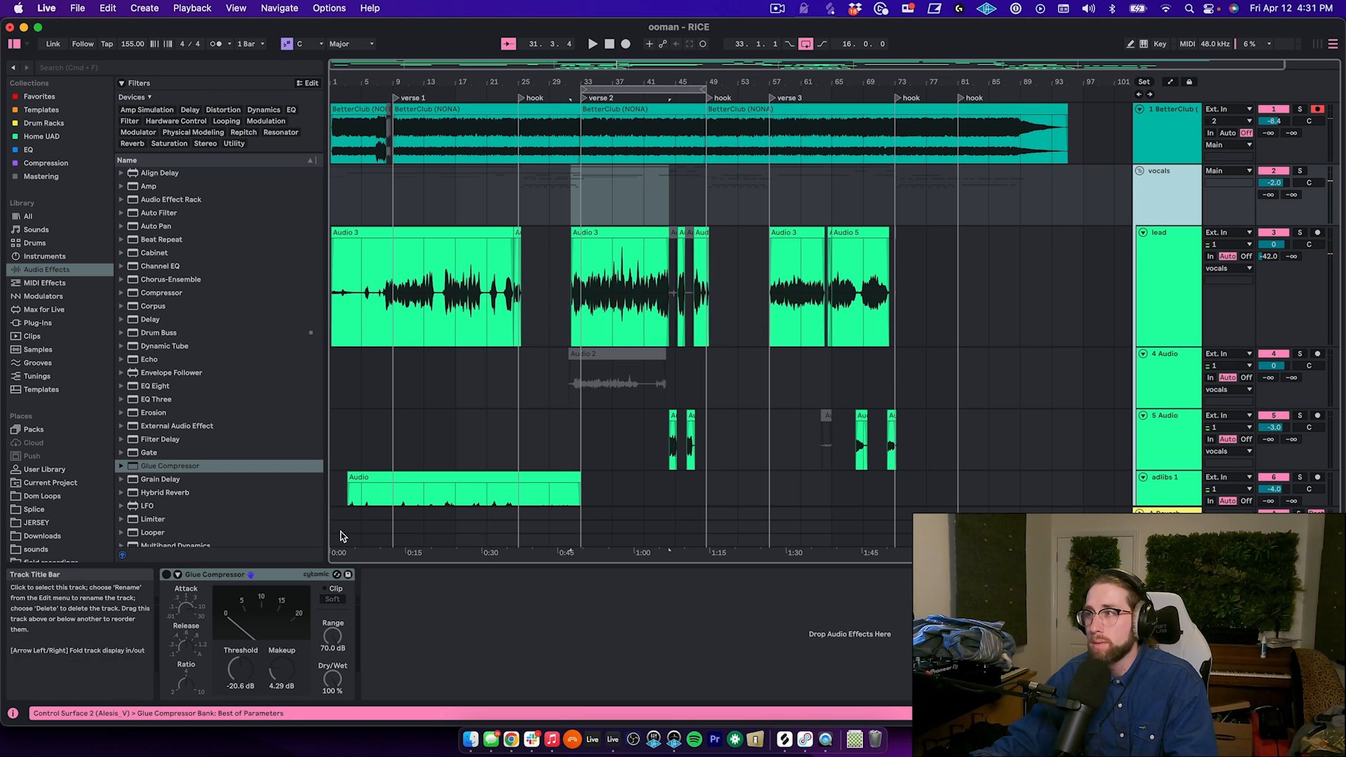
left_click(632, 232)
key("space")
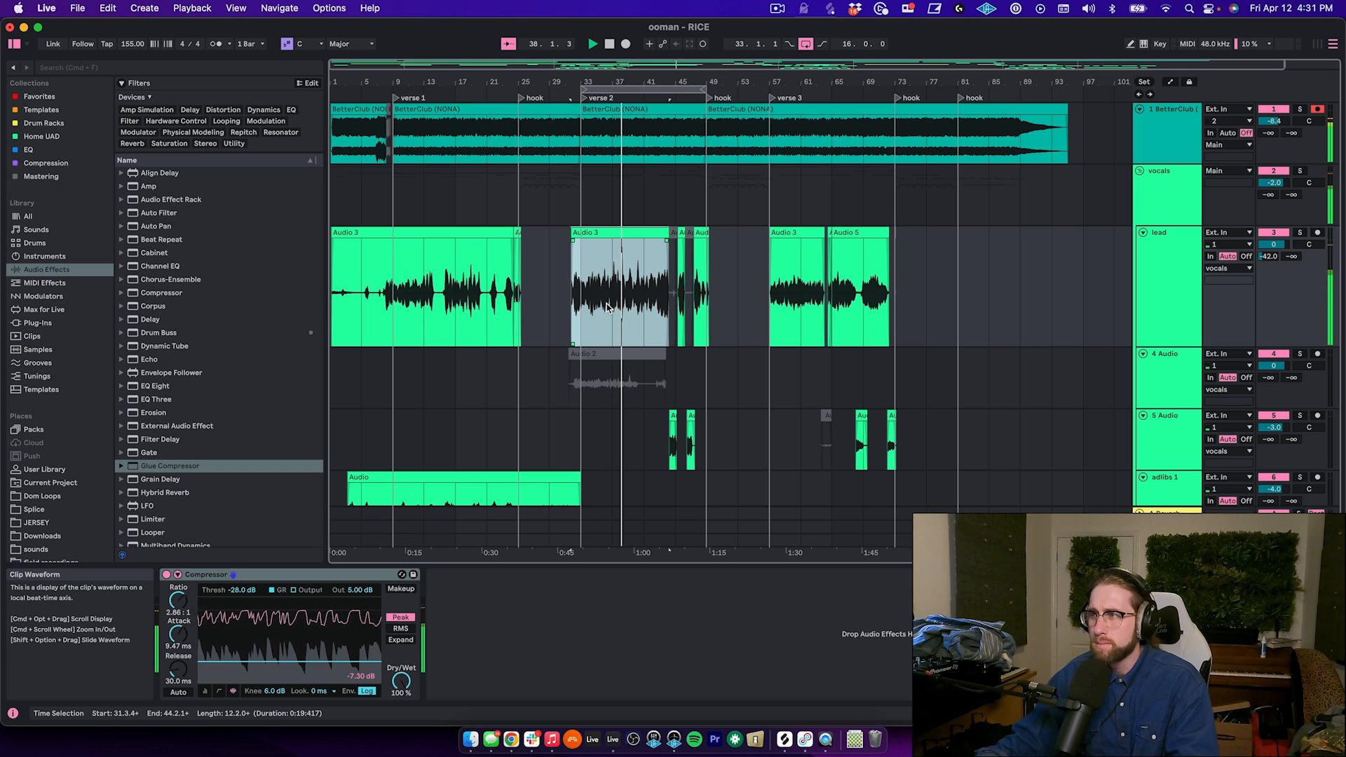
key("space")
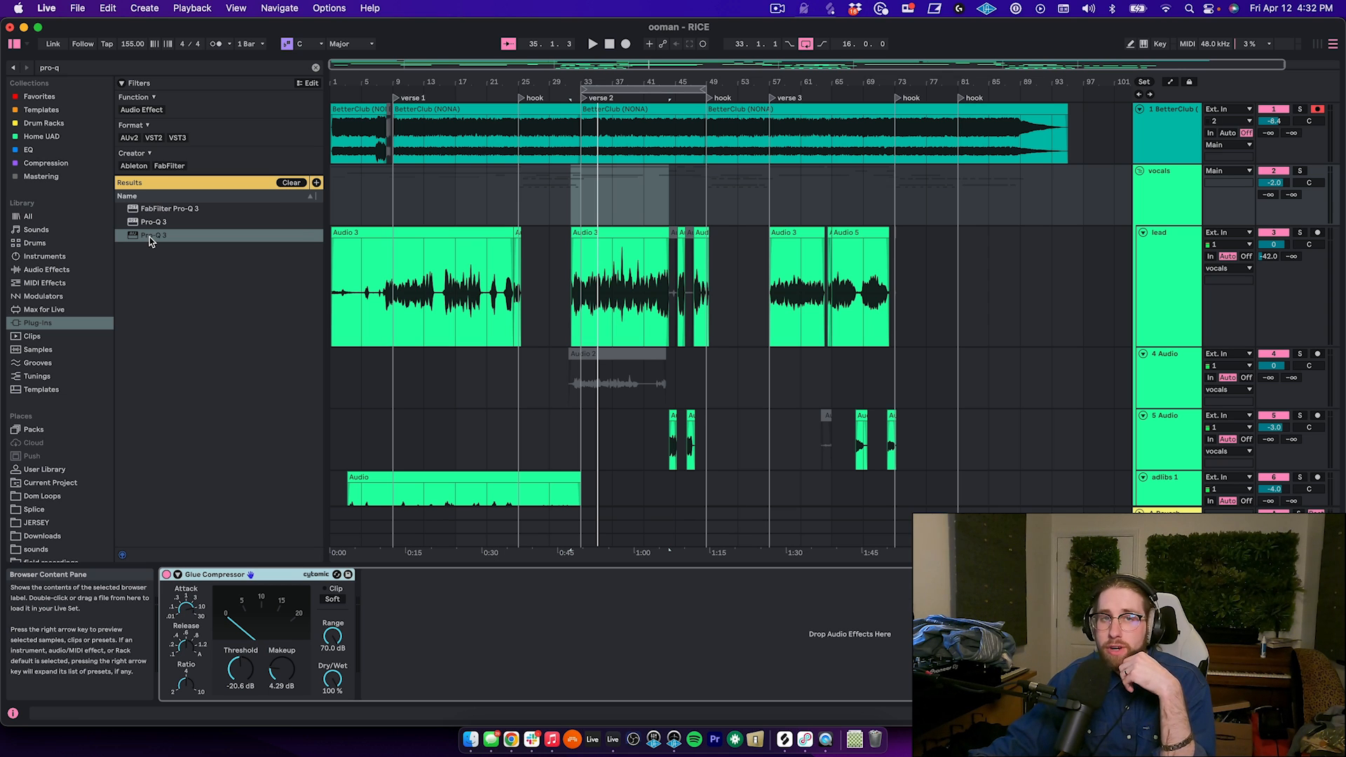
Add Pro-Q 3 after the Glue Compressor on the vocals group, and play verse 2 to view the vocal spectrum.
left_click_drag(149, 237, 470, 194)
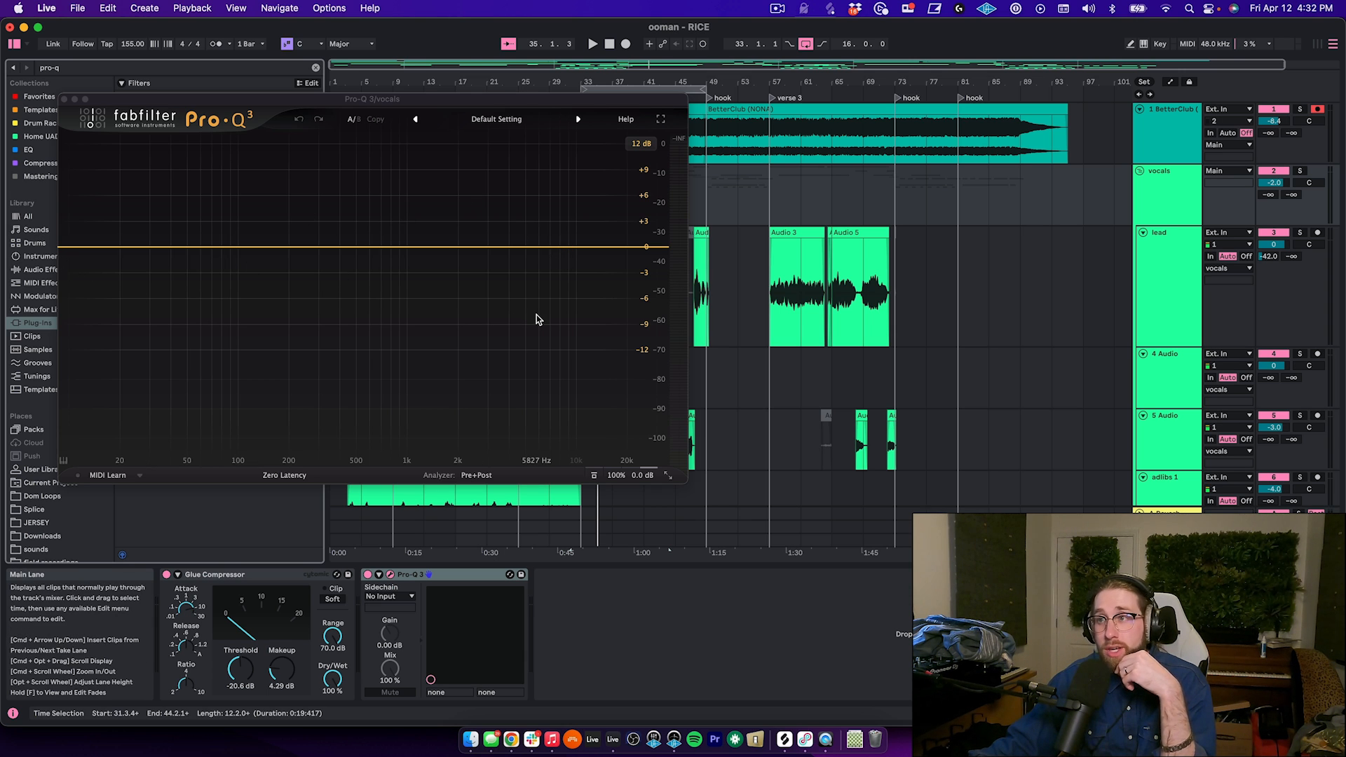
left_click_drag(420, 102, 658, 163)
key("space")
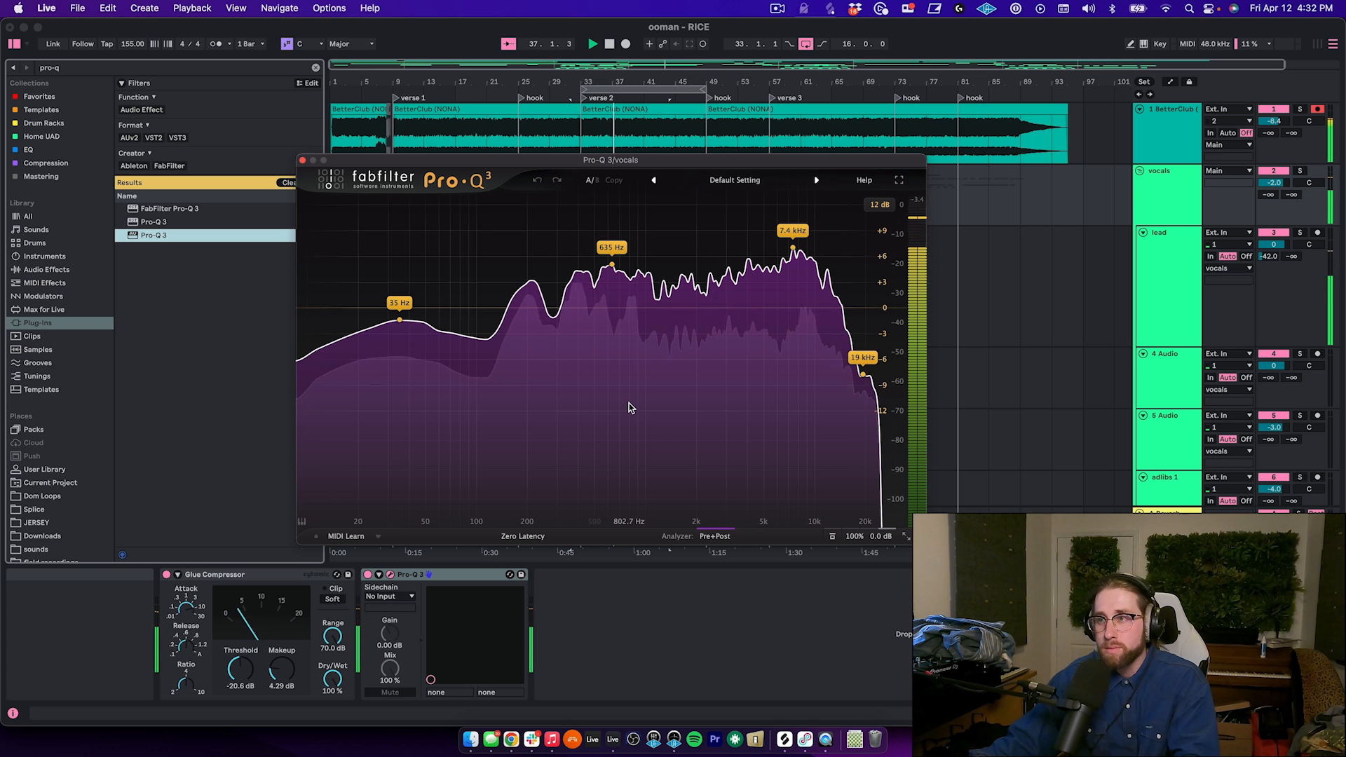
key("space")
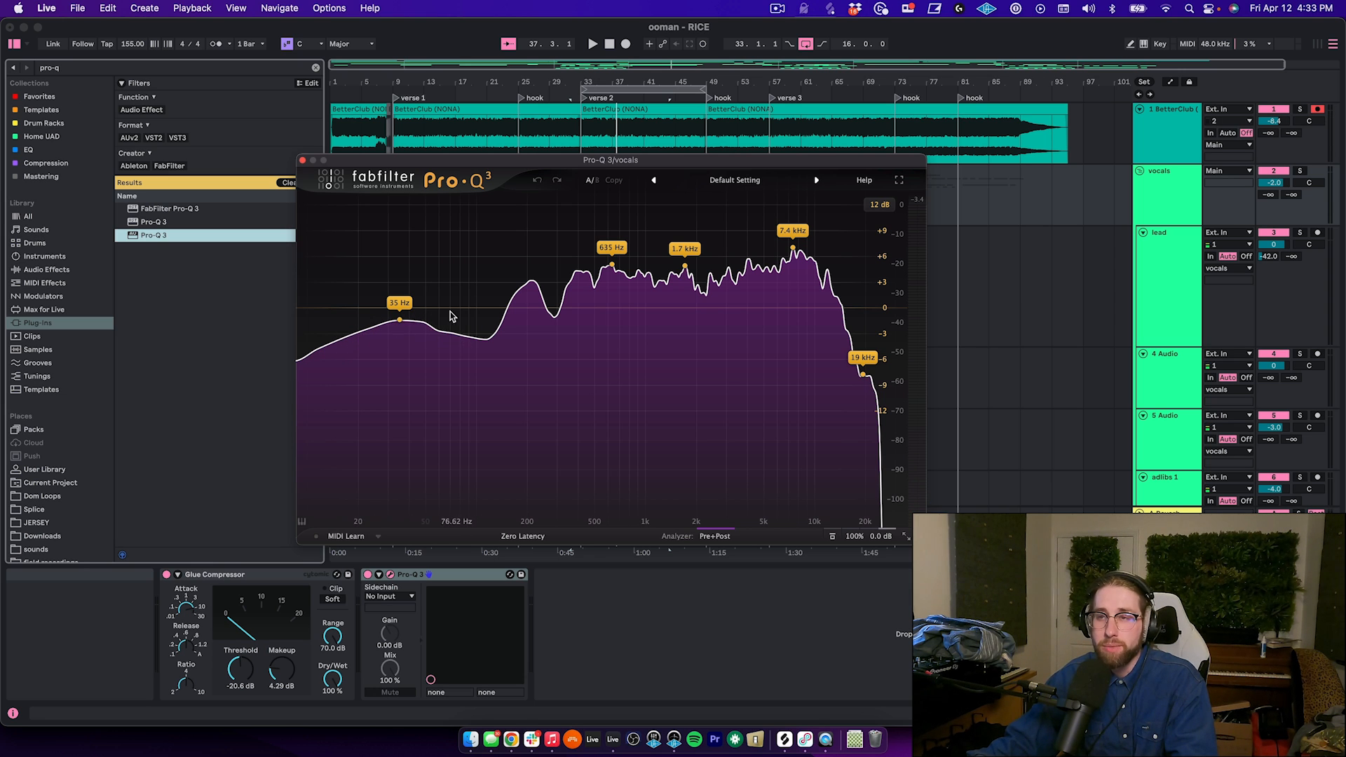
Create a low shelf band in the vocals group's Pro-Q 3 at about 92 Hz with -9.70 dB gain.
left_click(449, 308)
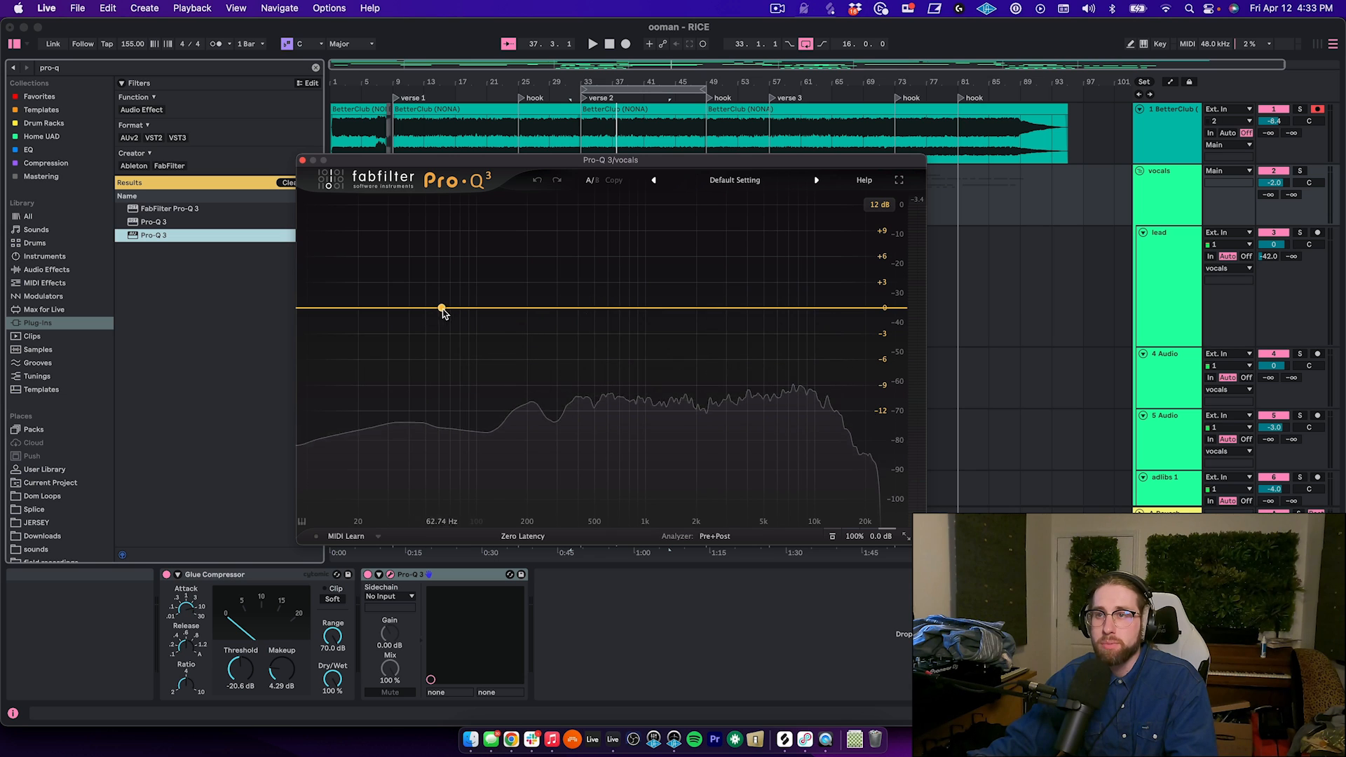
mouse_move(408, 309)
left_mouse_down()
mouse_move(402, 355)
mouse_move(416, 322)
left_mouse_up()
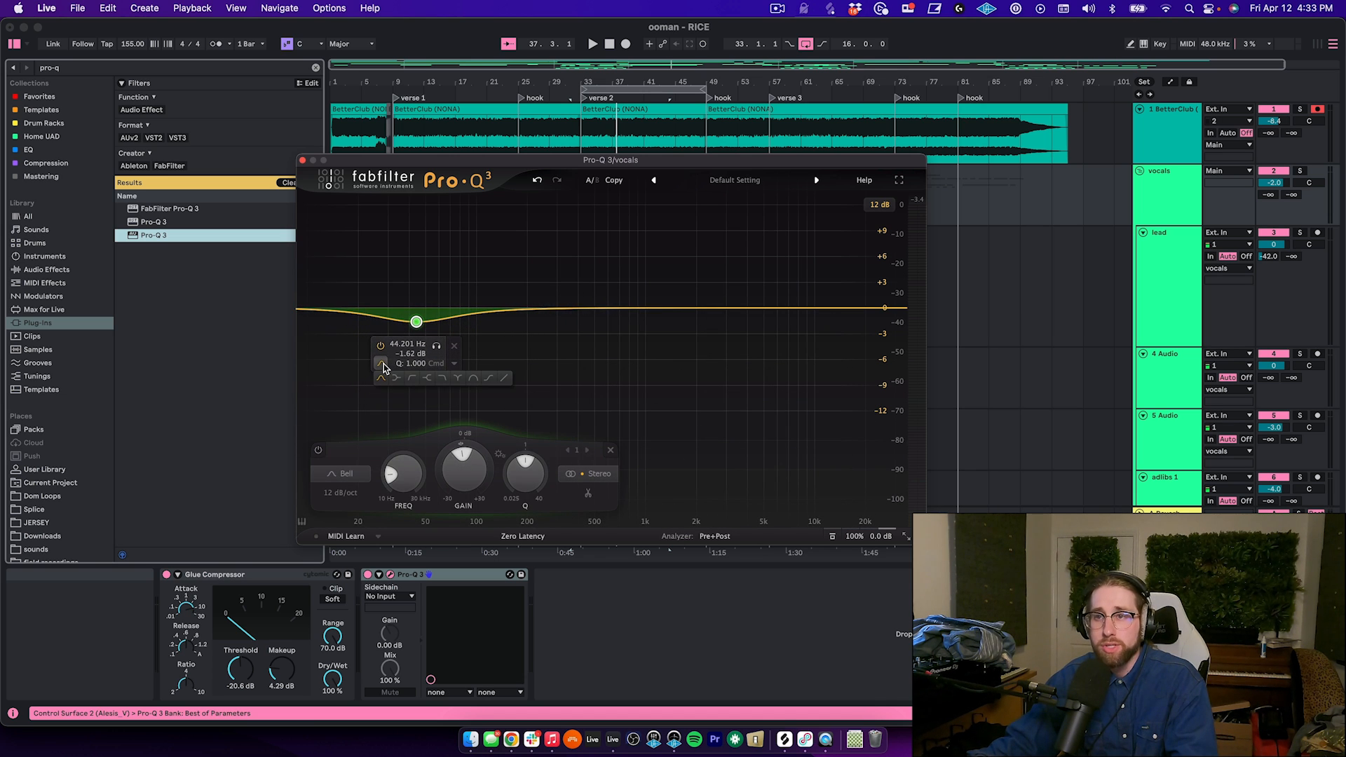
left_click(398, 380)
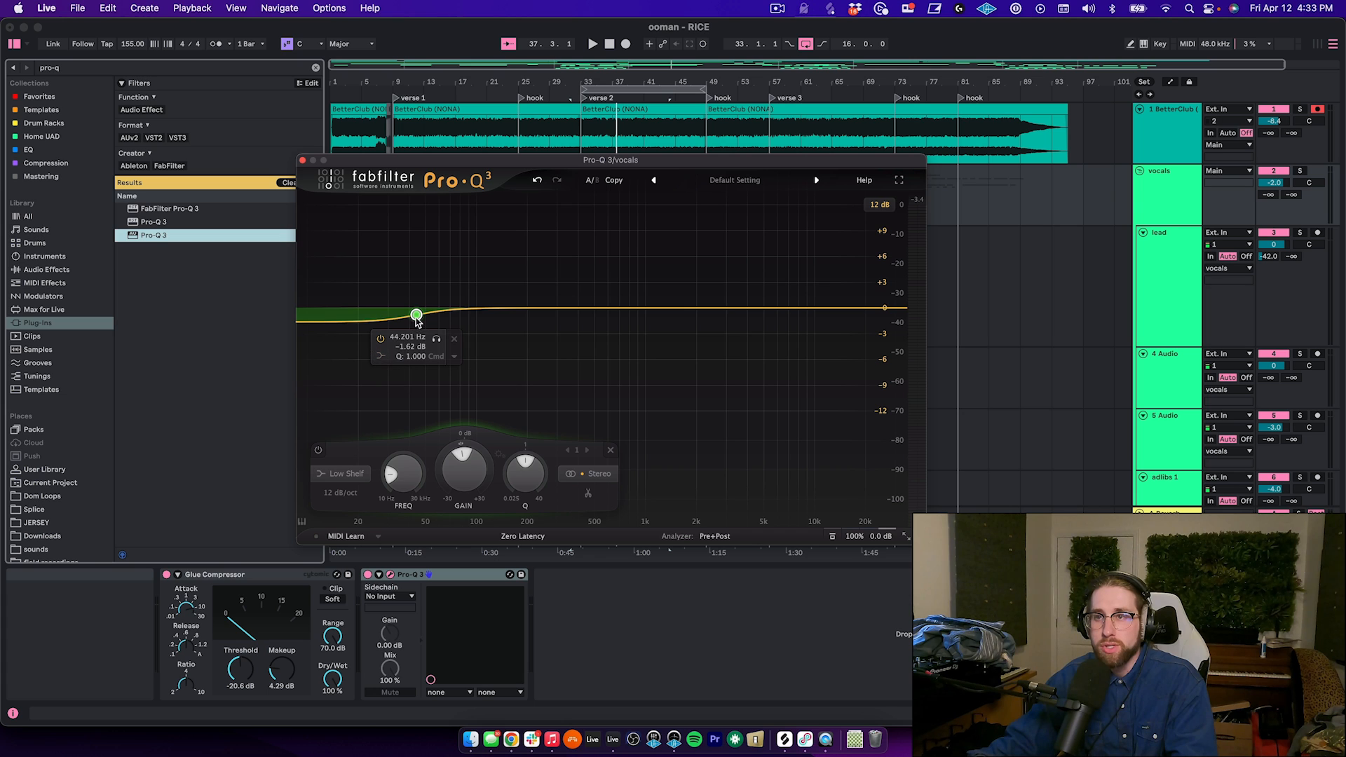
left_click_drag(417, 320, 480, 394)
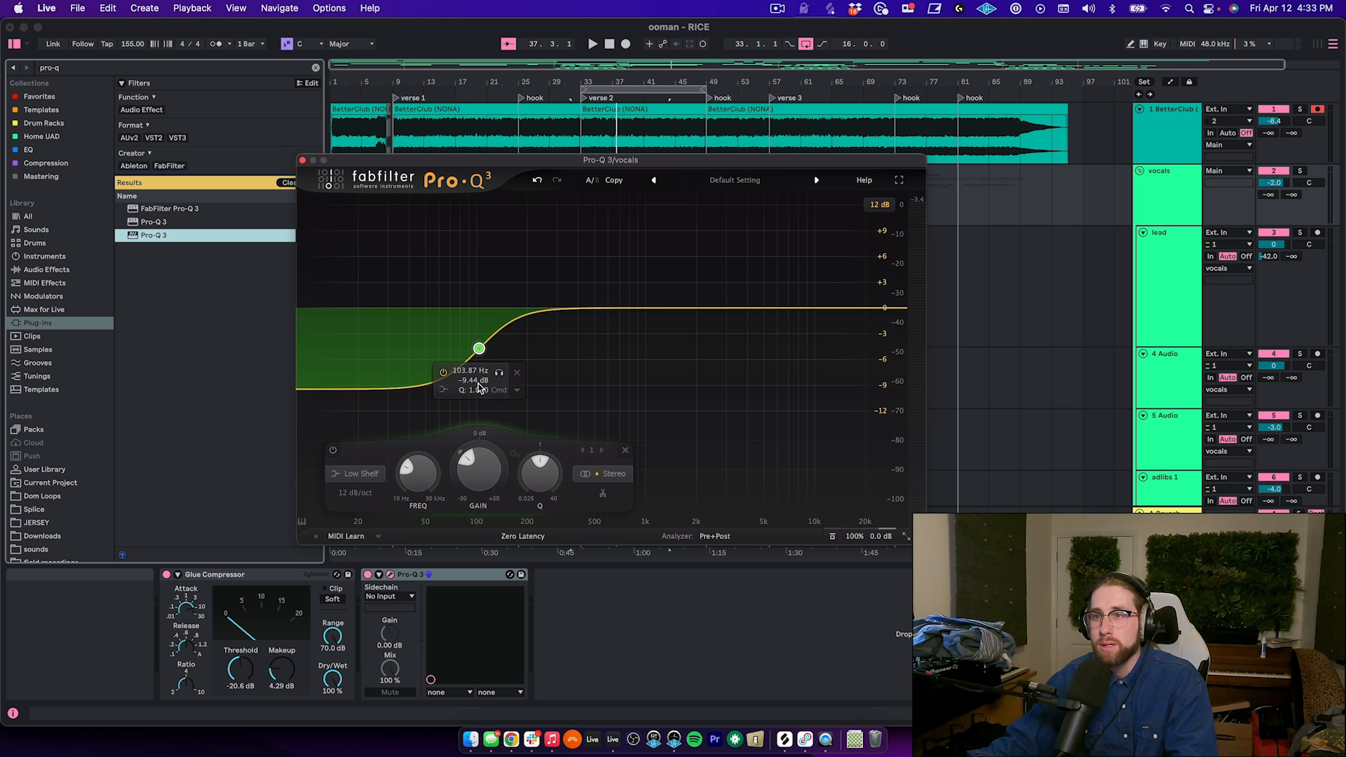
left_click_drag(482, 355, 473, 354)
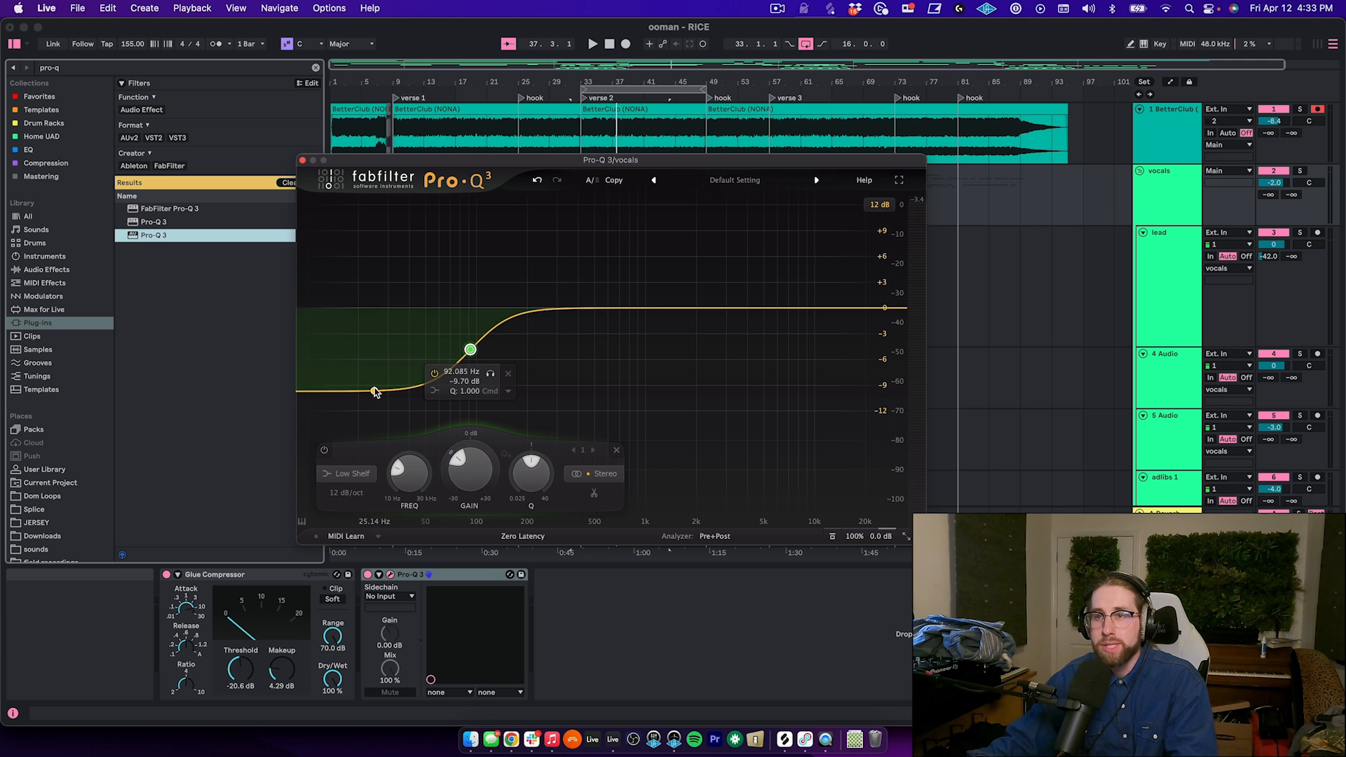
While playing verse 2, set the low shelf to about 113 Hz, -10.27 dB gain and a Q of 1.851.
key("space")
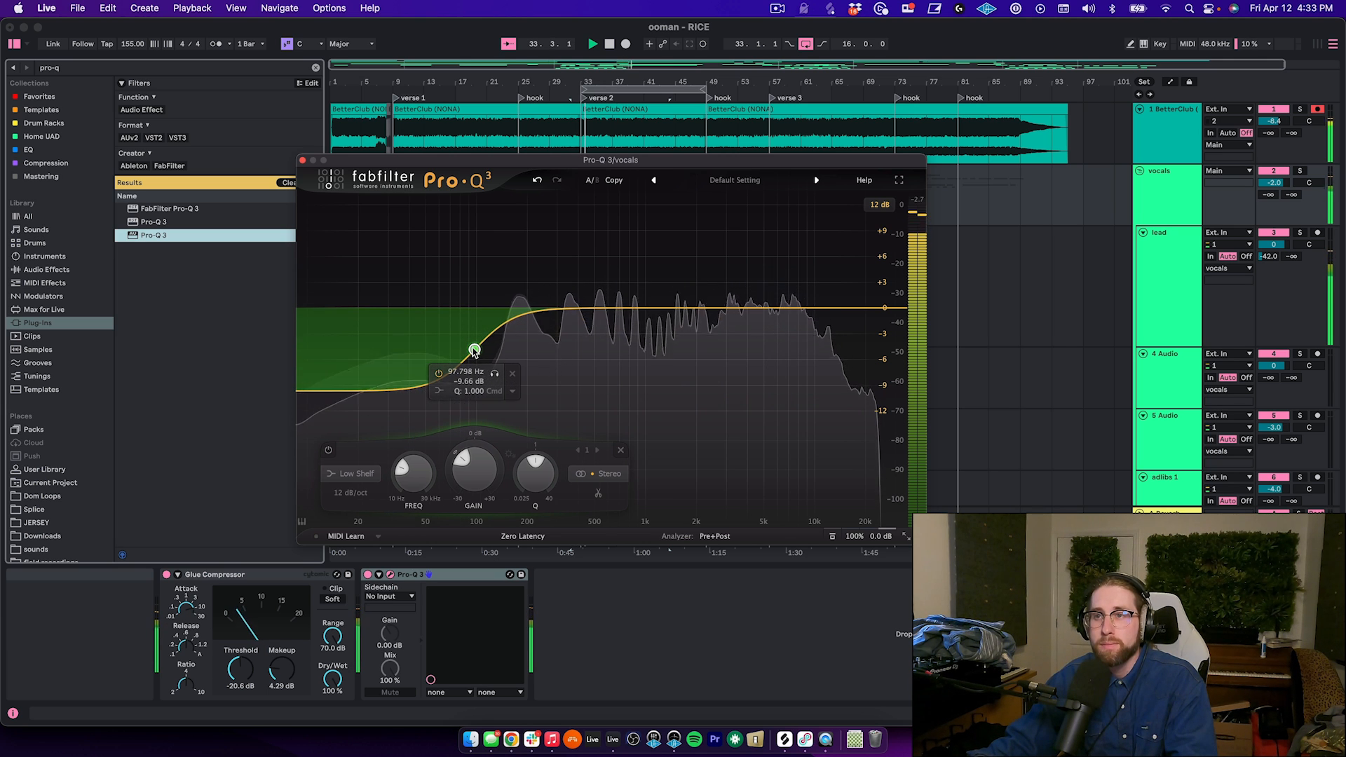
left_click_drag(469, 351, 486, 352)
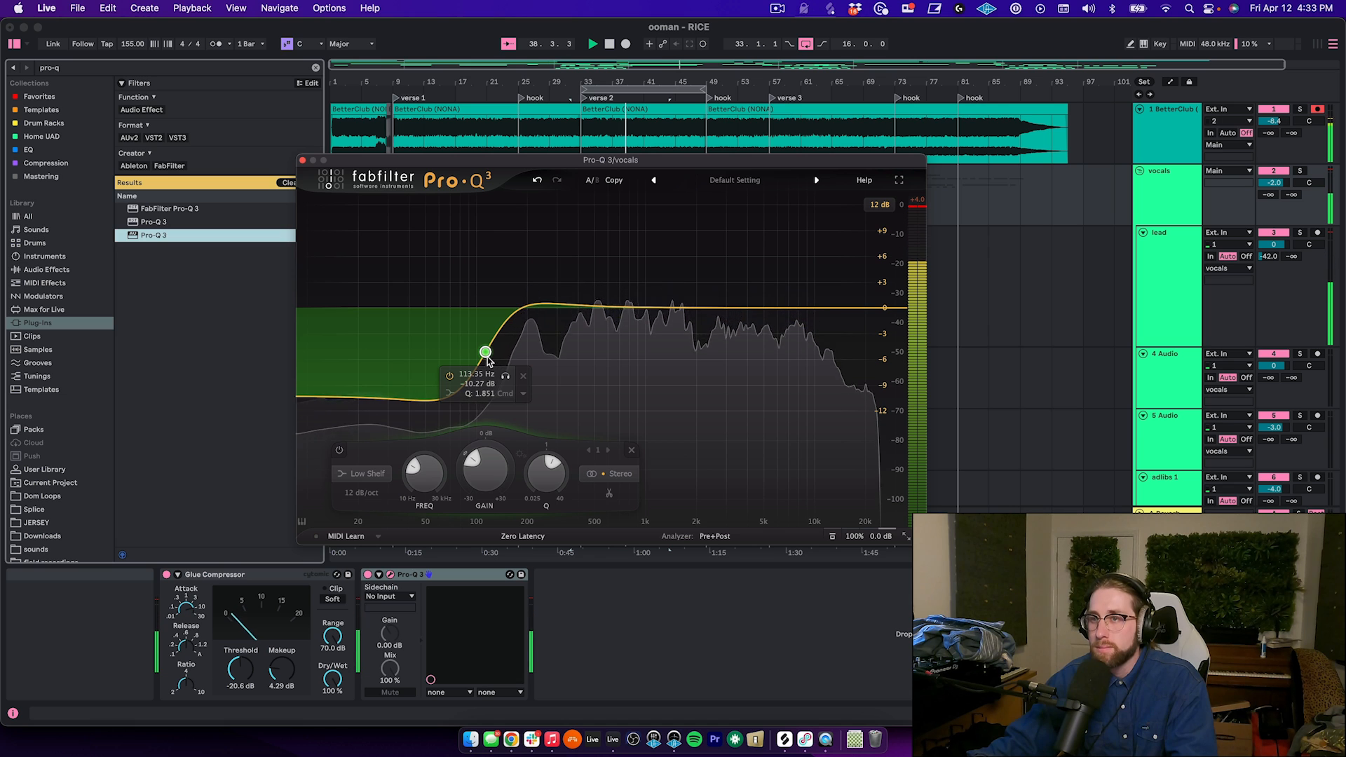
key("space")
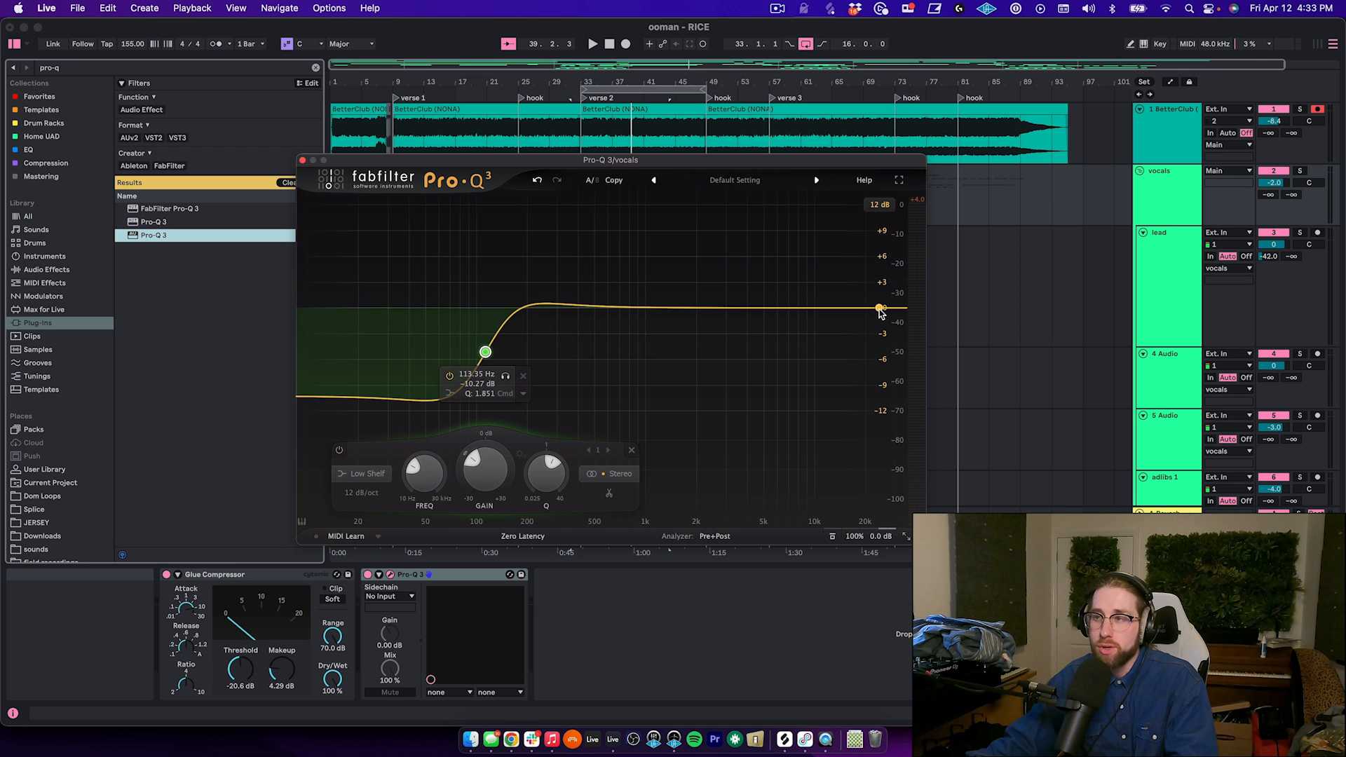
Add a high shelf band to the vocals EQ at about 9391 Hz, with +0.41 dB gain and a Q of 0.744.
left_click_drag(878, 307, 785, 281)
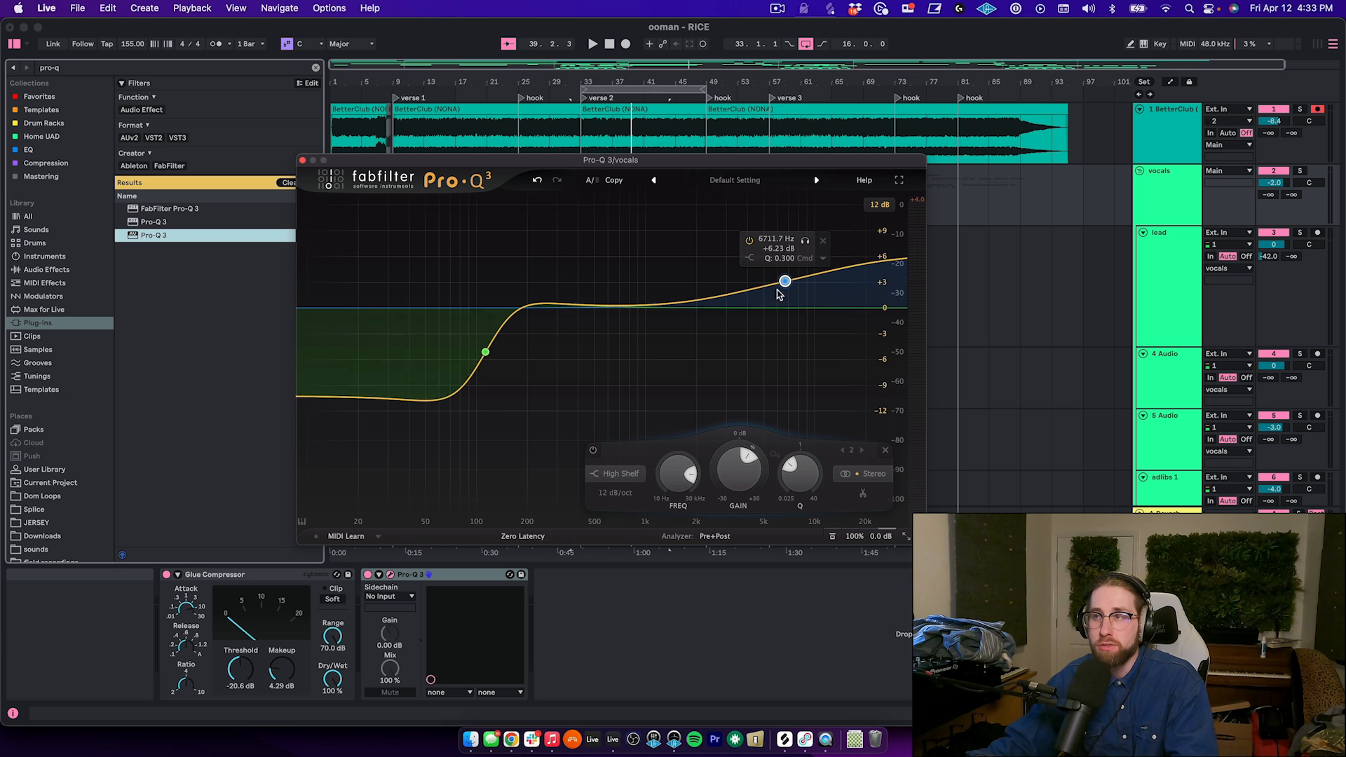
scroll(785, 277, "up", 2)
scroll(786, 280, "up", 3)
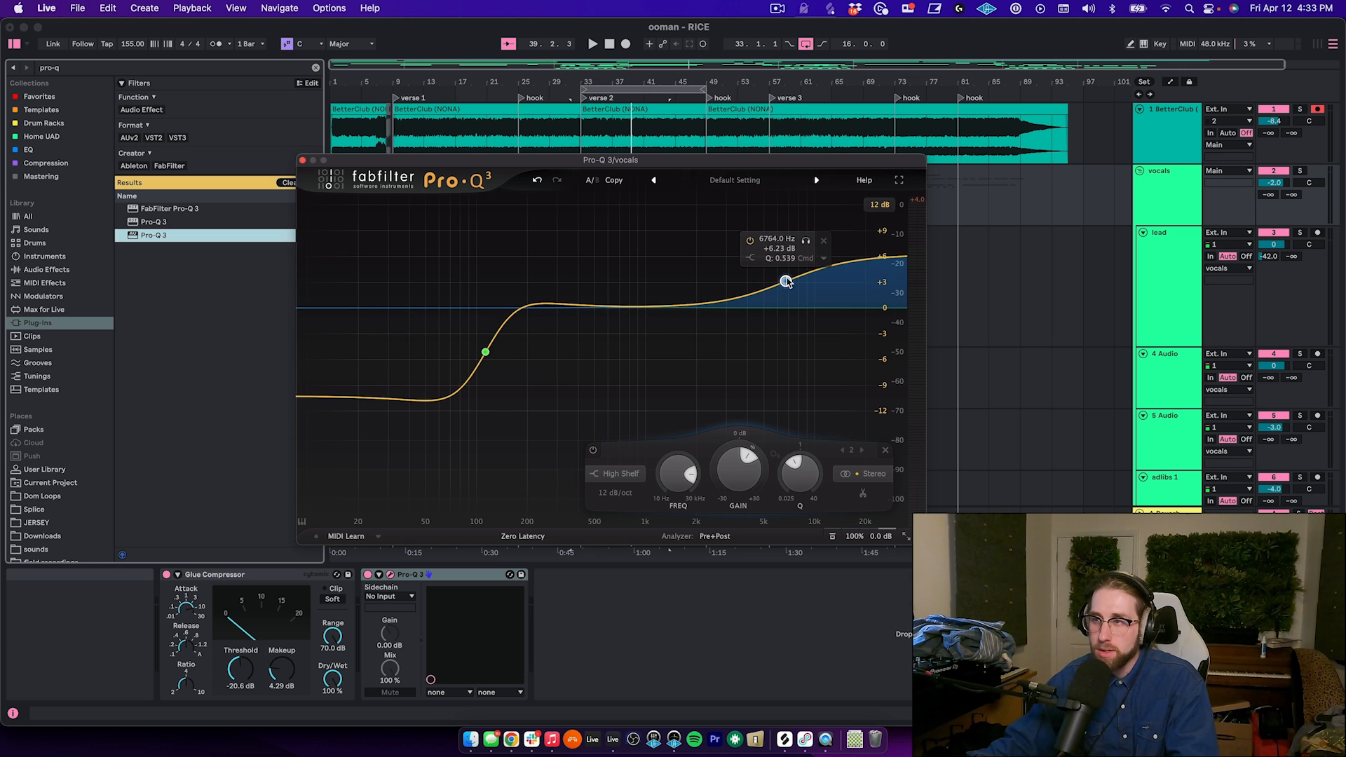
scroll(786, 279, "up", 4)
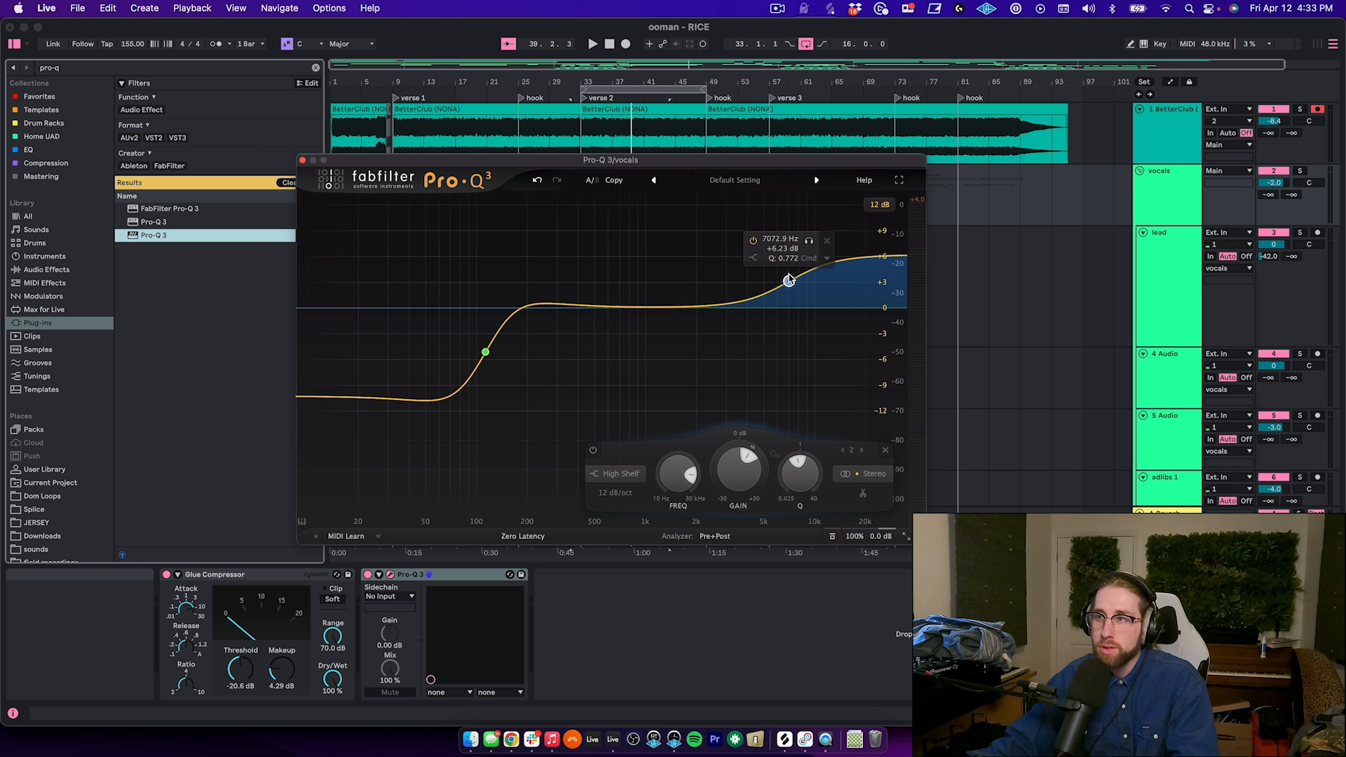
left_click_drag(791, 282, 810, 307)
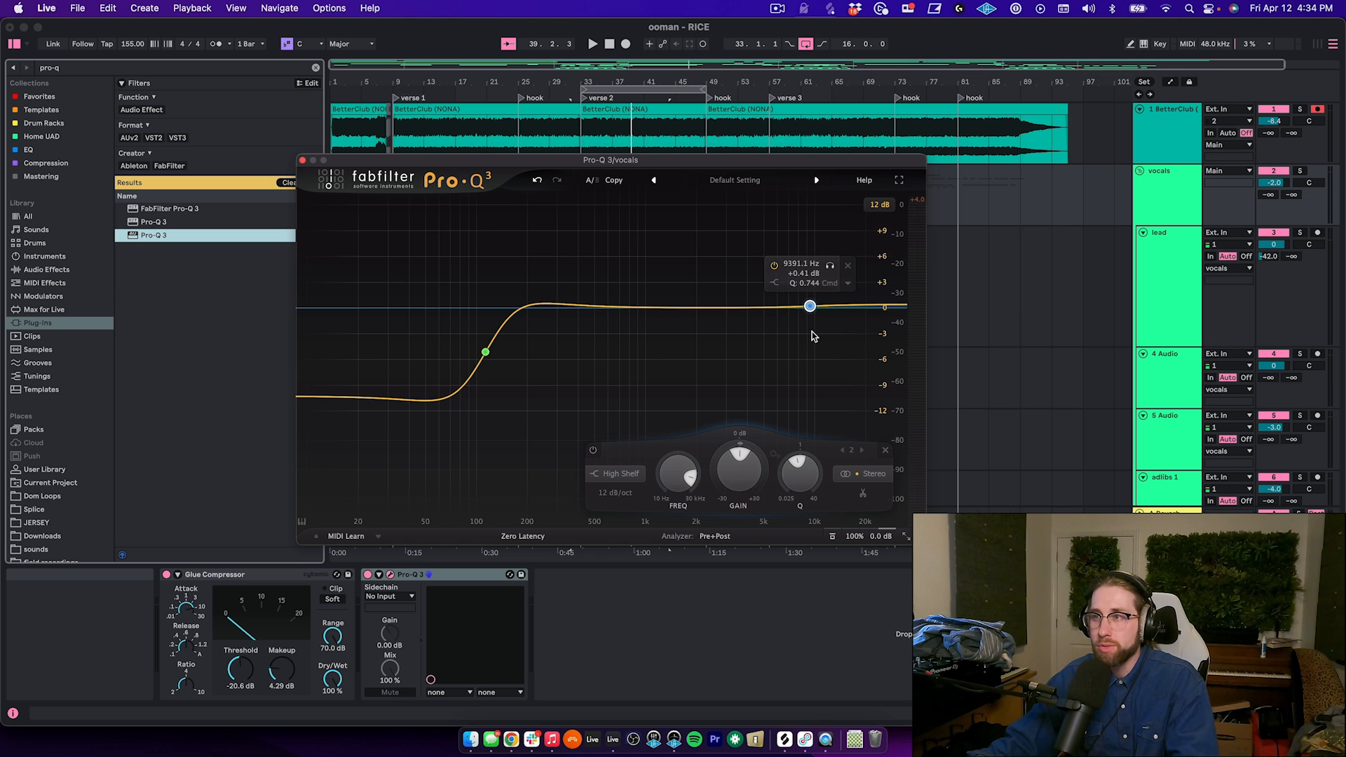
While playing verse 2, set the high shelf to about 7512 Hz and +6.01 dB, and the low shelf to about 99 Hz and -10.35 dB.
key("space")
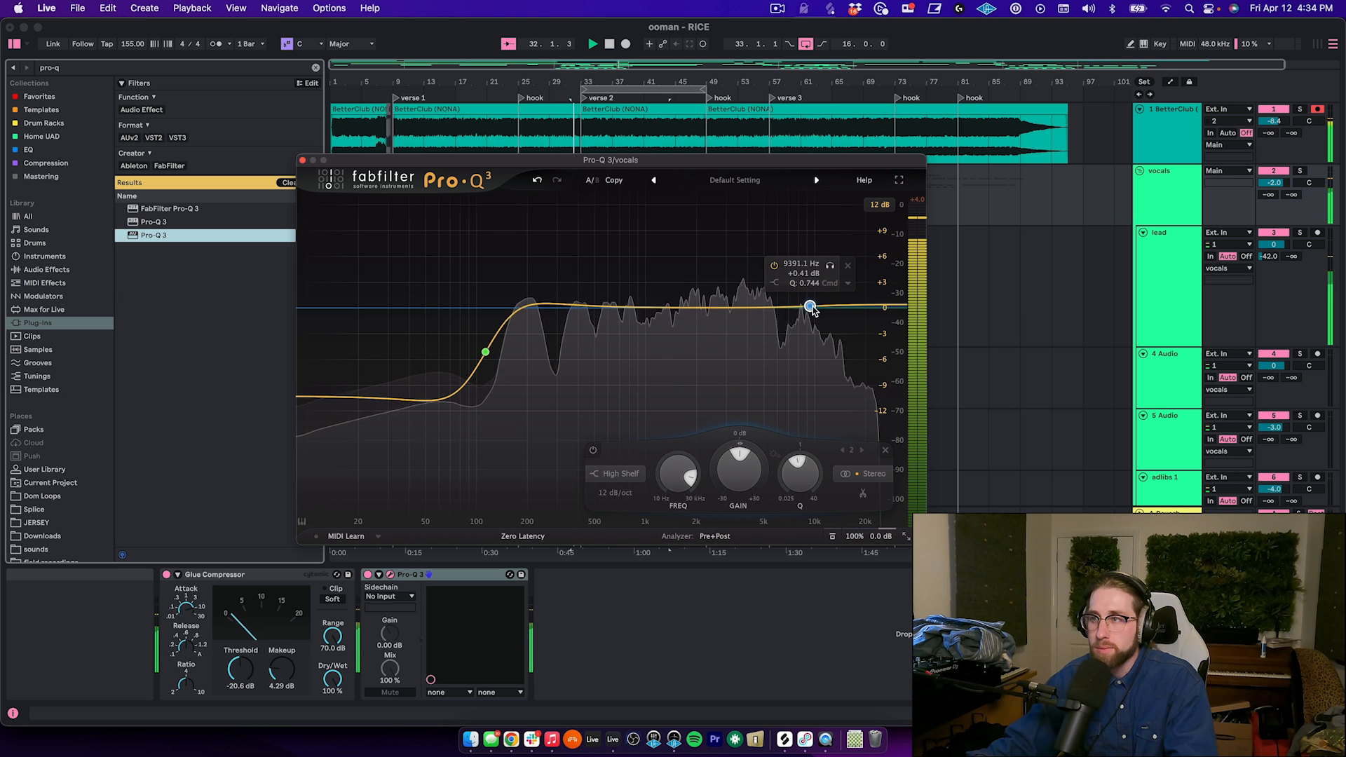
left_click_drag(811, 307, 786, 282)
key("space")
key("space")
left_click_drag(483, 345, 473, 346)
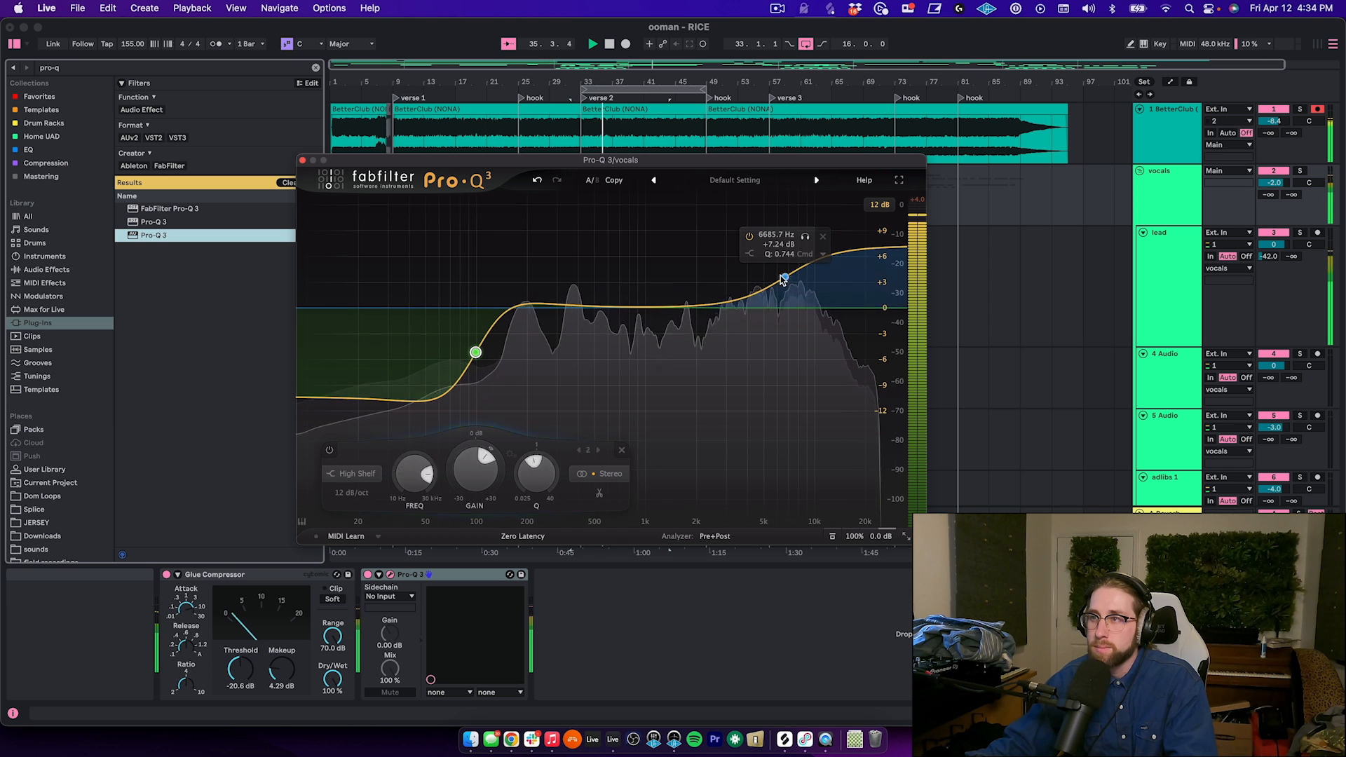
left_click_drag(785, 277, 793, 288)
key("space")
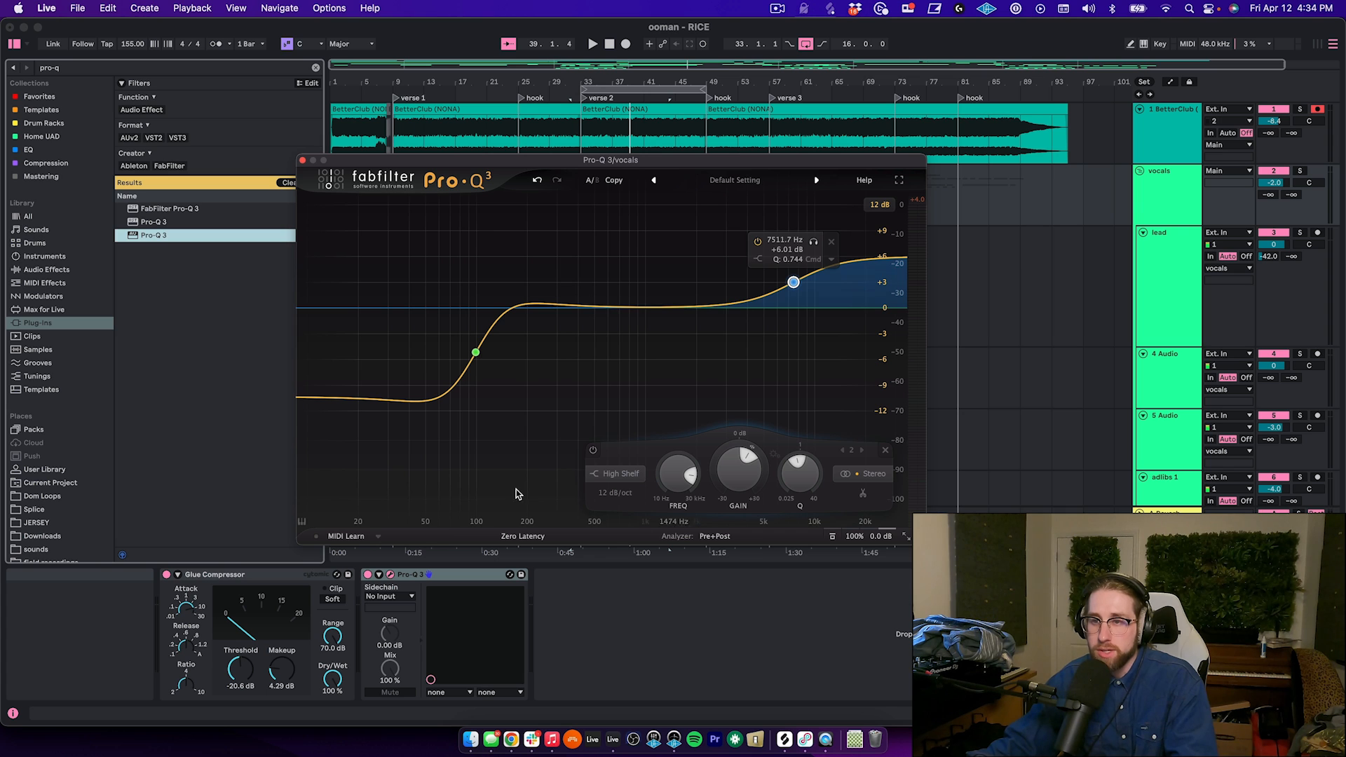
Reorder the vocals group's devices so that Pro-Q 3 comes before the Glue Compressor.
left_click_drag(373, 166, 613, 95)
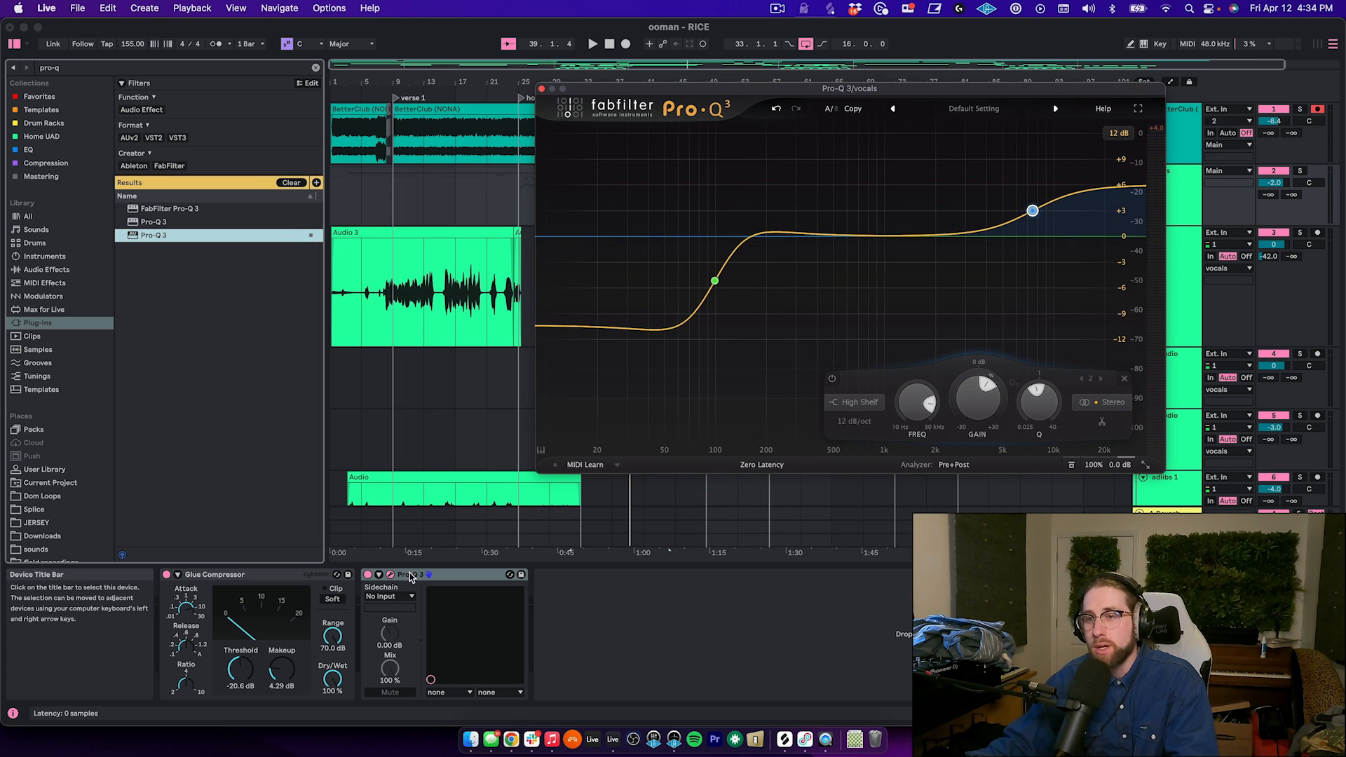
left_click(208, 593)
left_click_drag(209, 575, 392, 577)
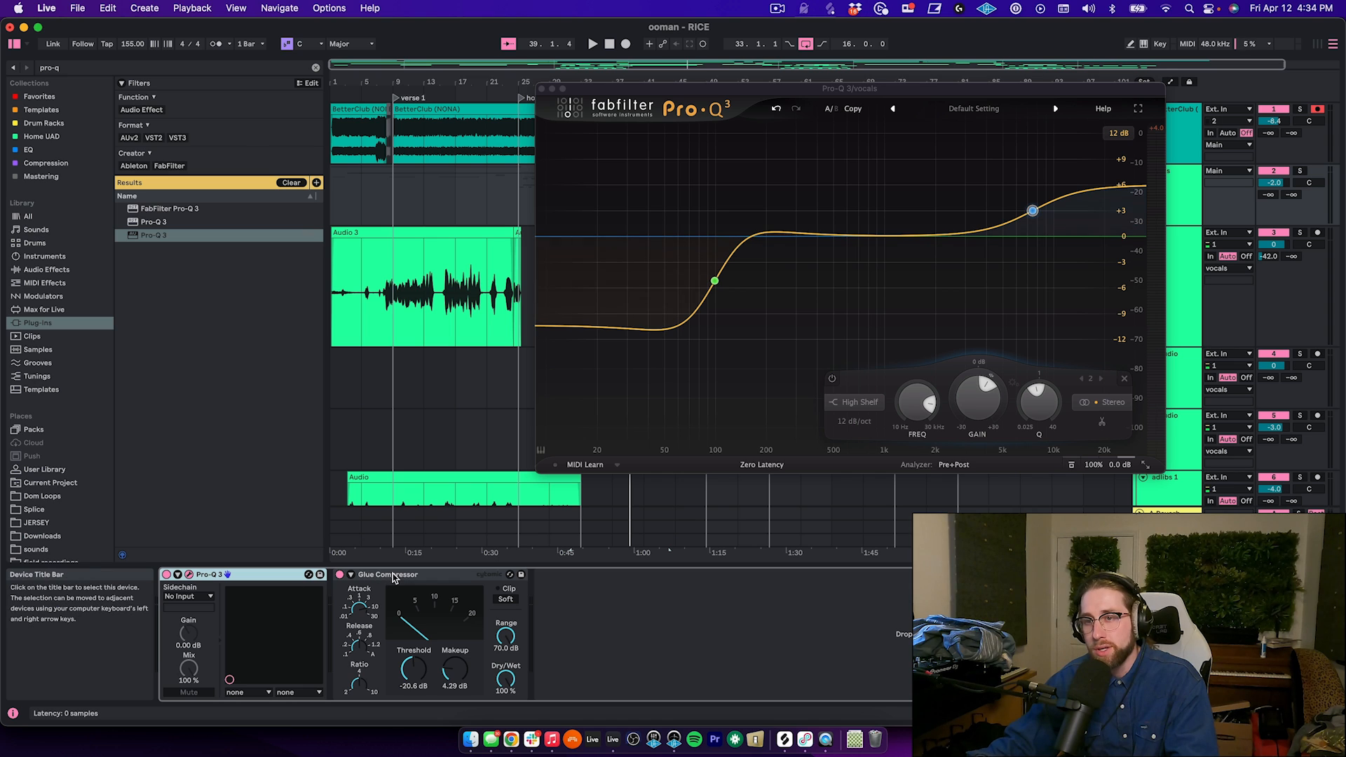
double_click(217, 575)
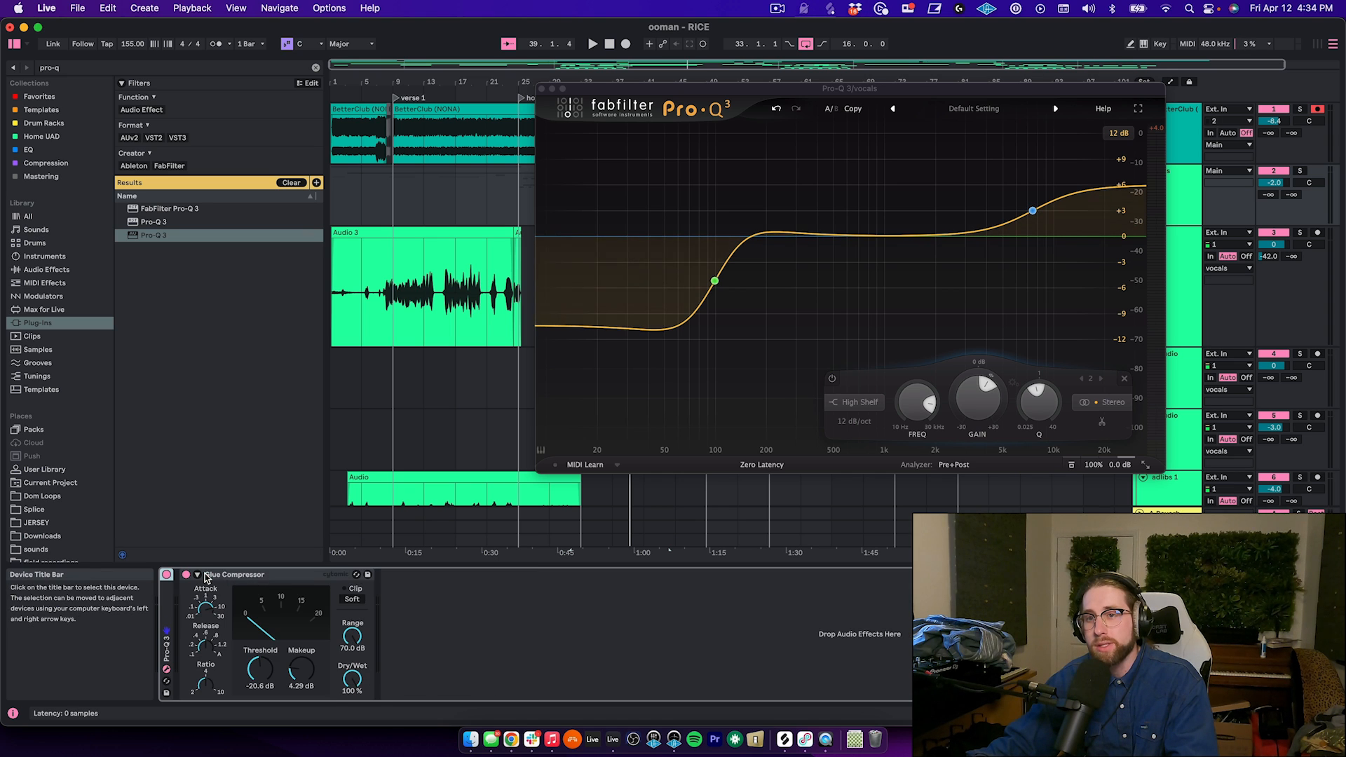
double_click(162, 597)
left_click(411, 575)
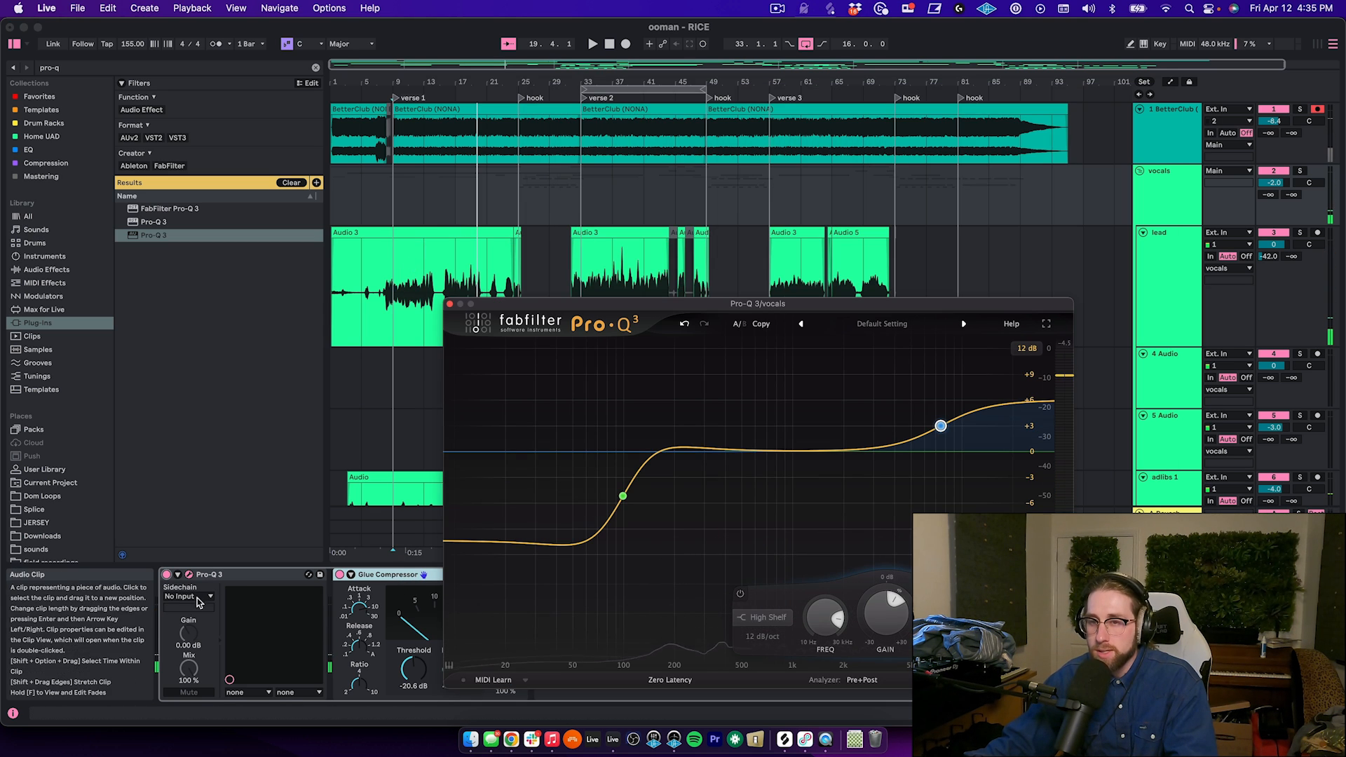
Play verse 2 with Pro-Q 3 turned off, and turn it back on during playback to compare the vocals with the EQ.
left_click(610, 230)
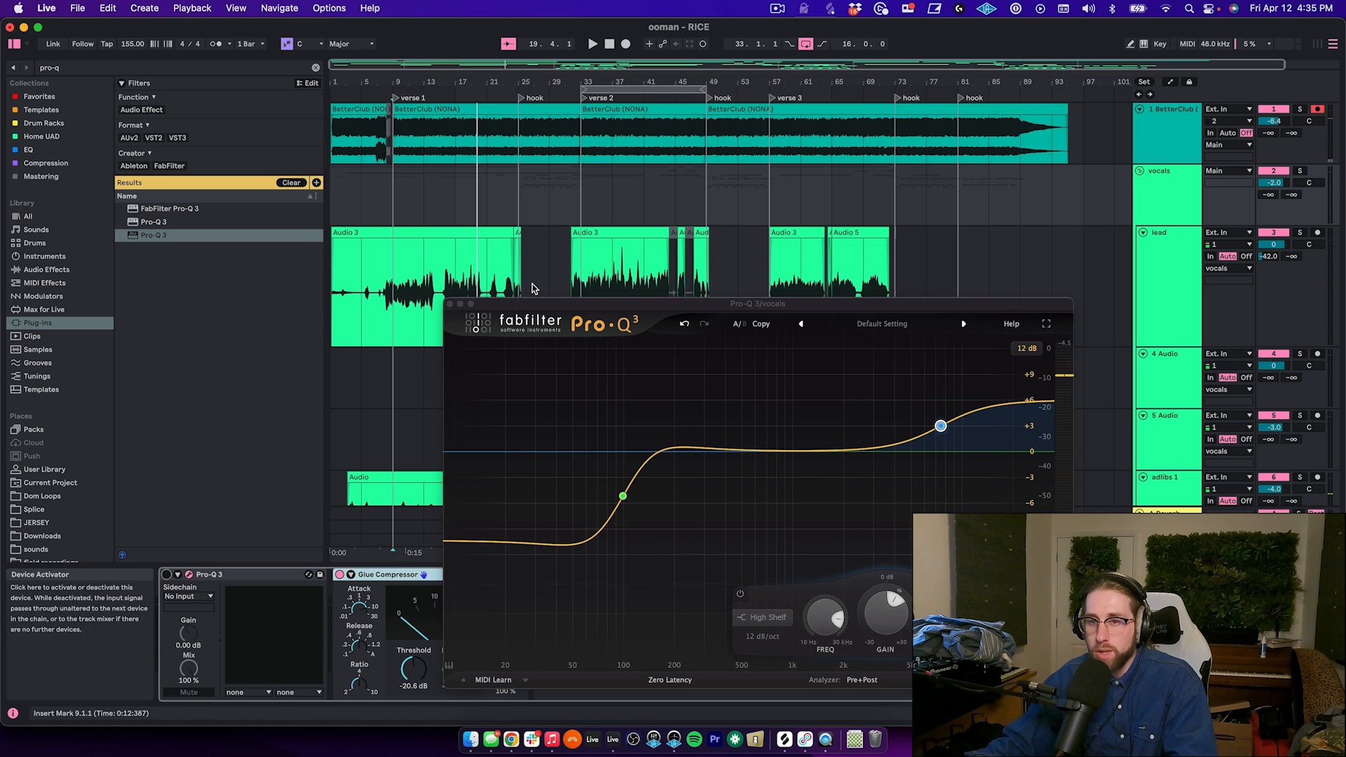
left_click(617, 242)
key("space")
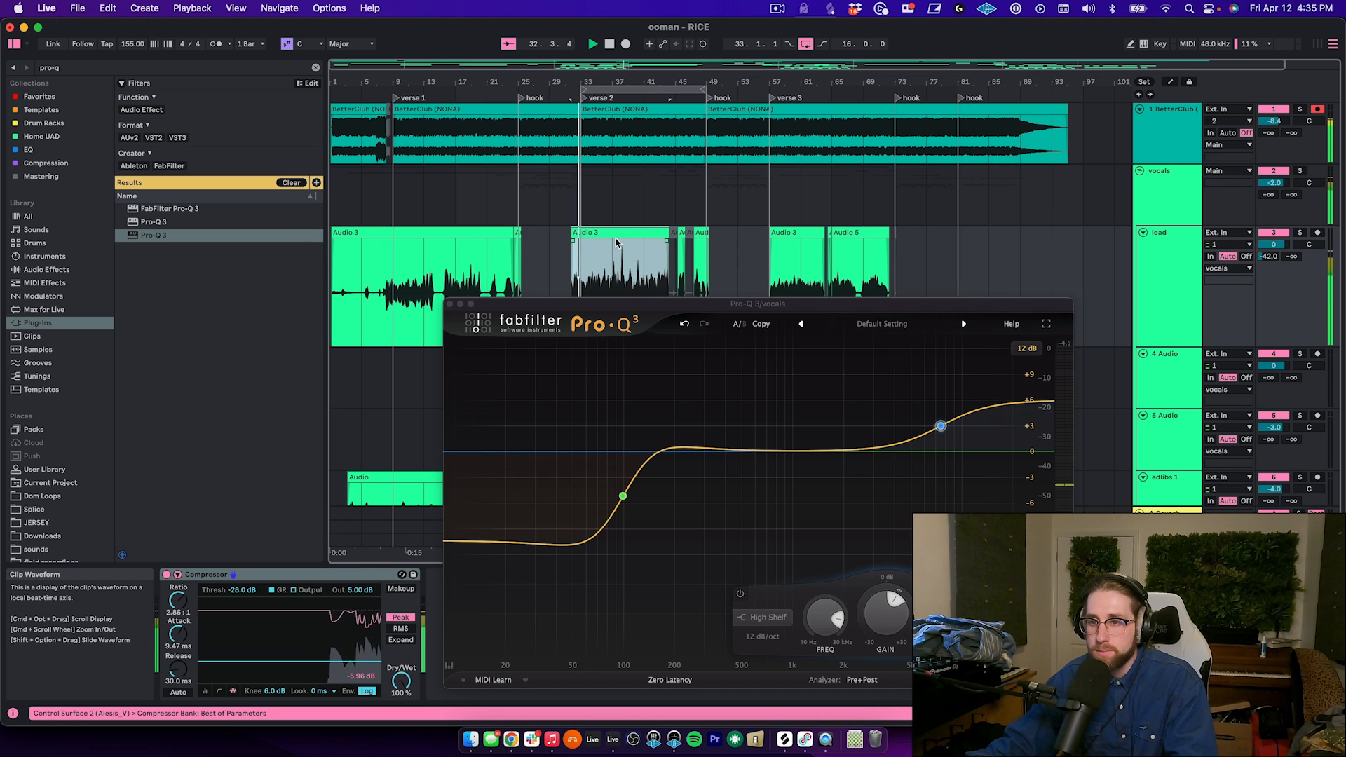
left_click(1197, 194)
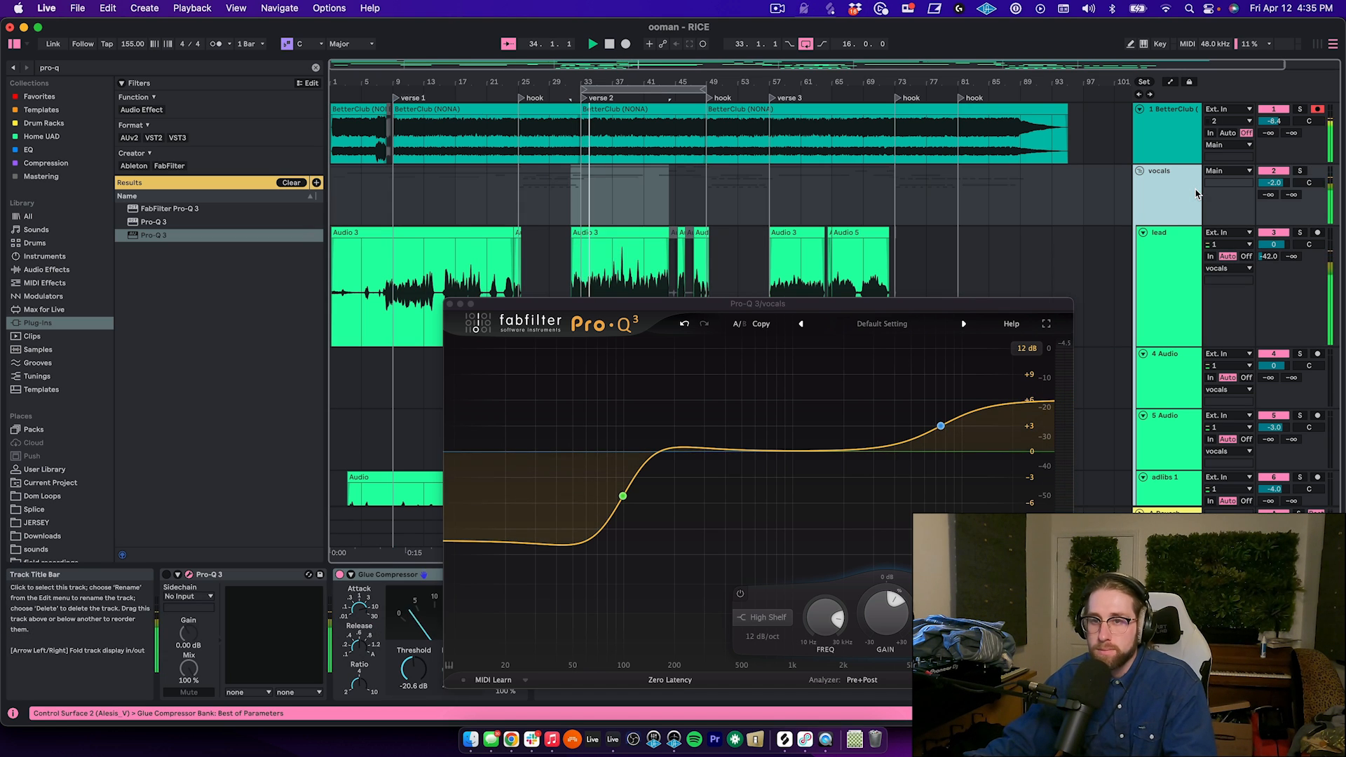
left_click(180, 588)
key("space")
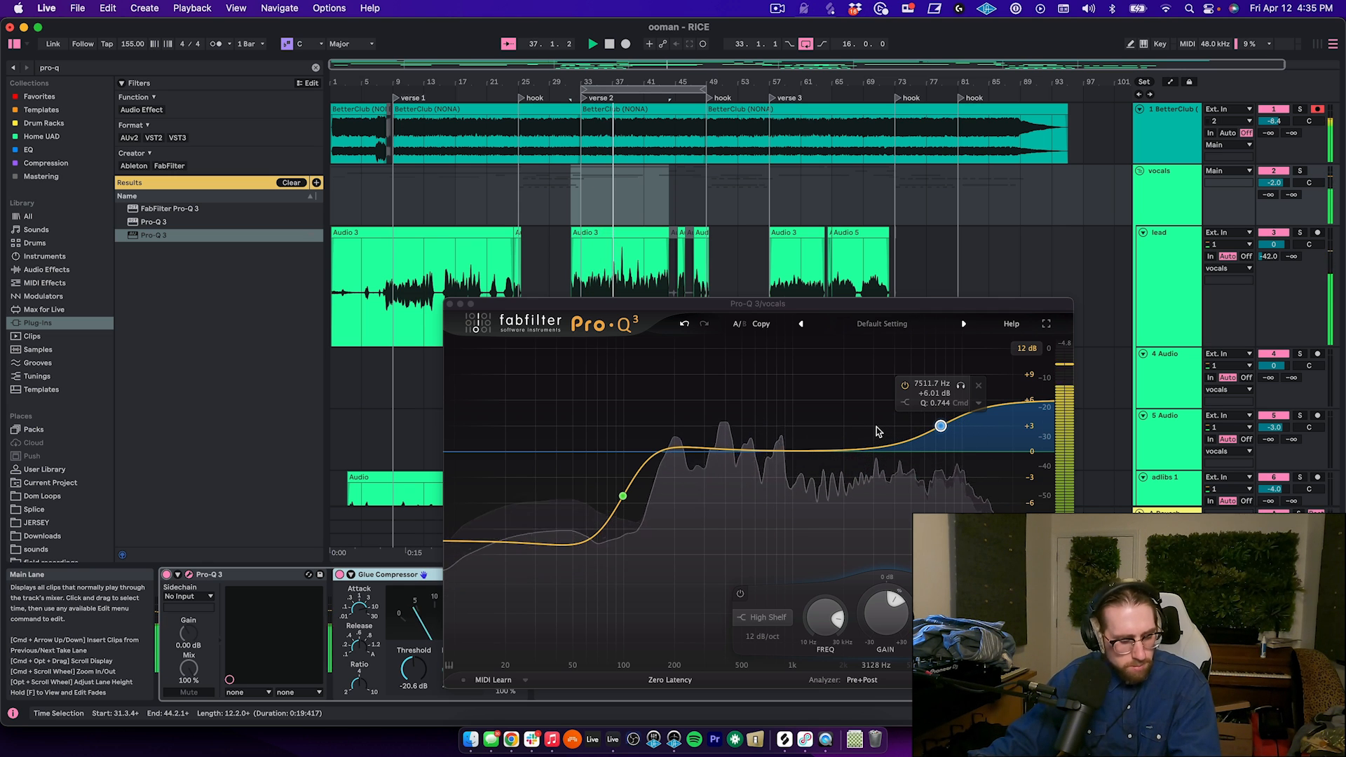
key("space")
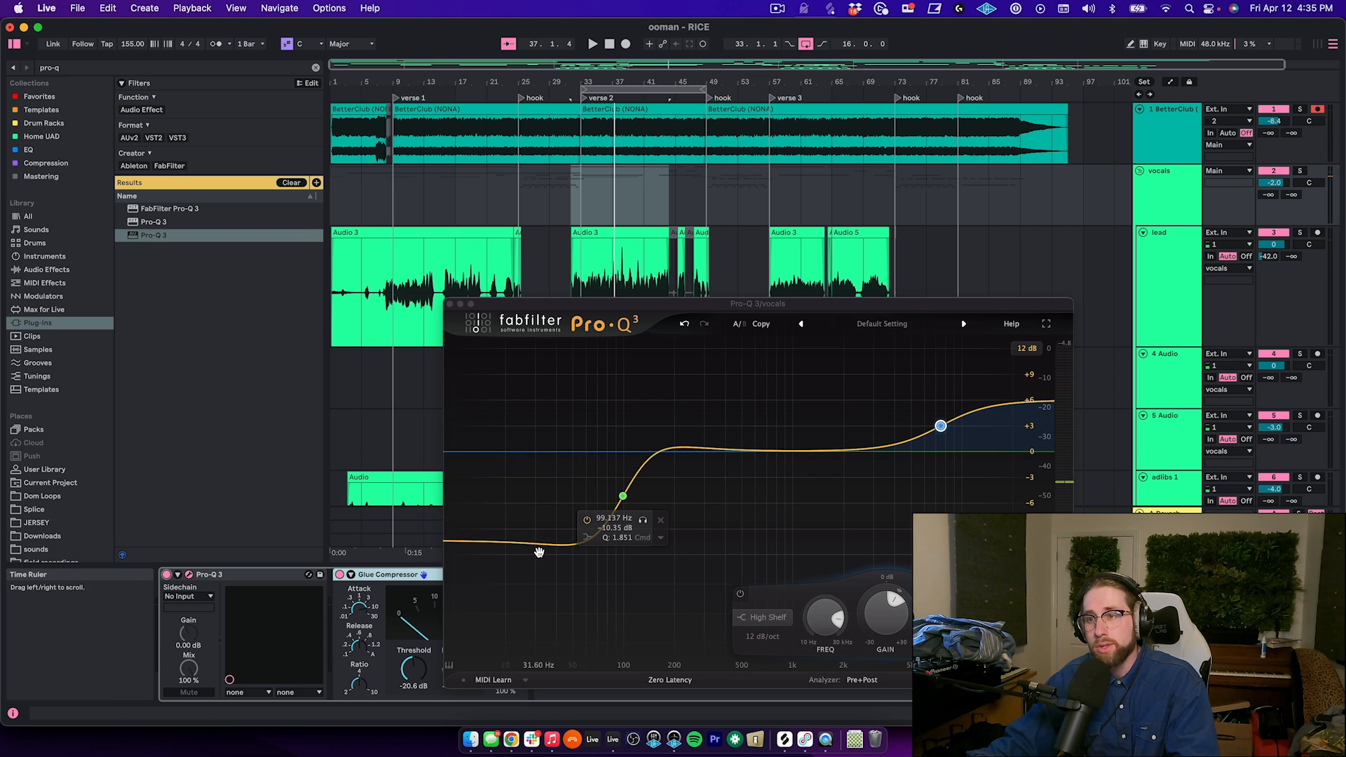
left_click(535, 549)
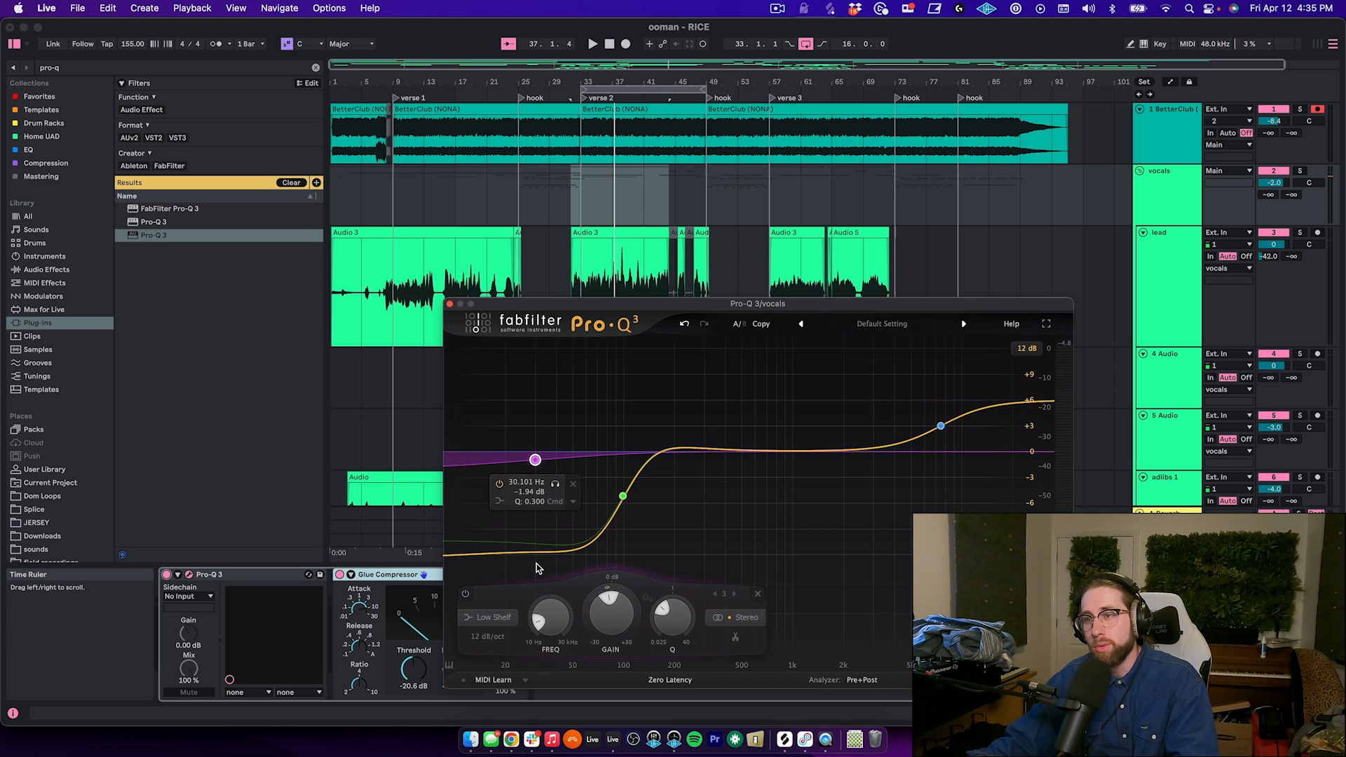
left_click_drag(538, 568, 540, 551)
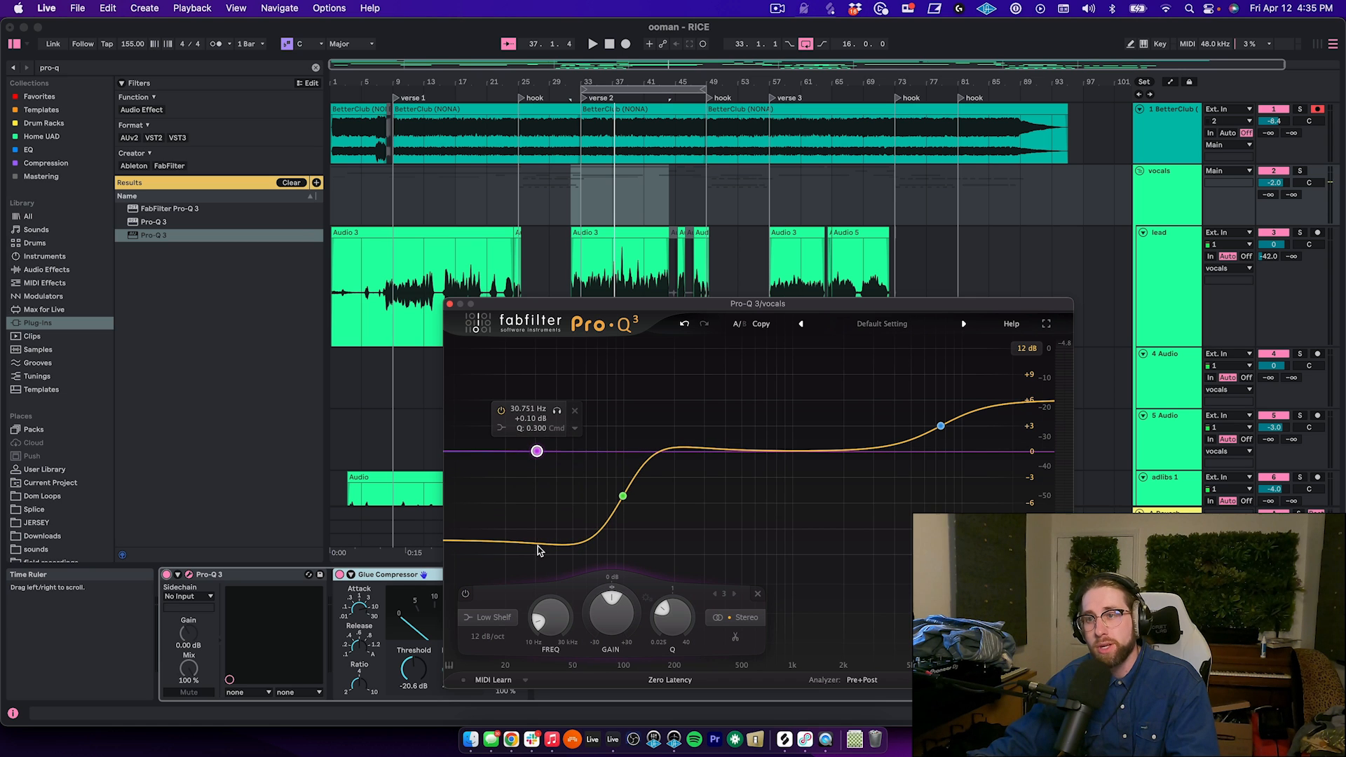
right_click(539, 449)
left_click(532, 436)
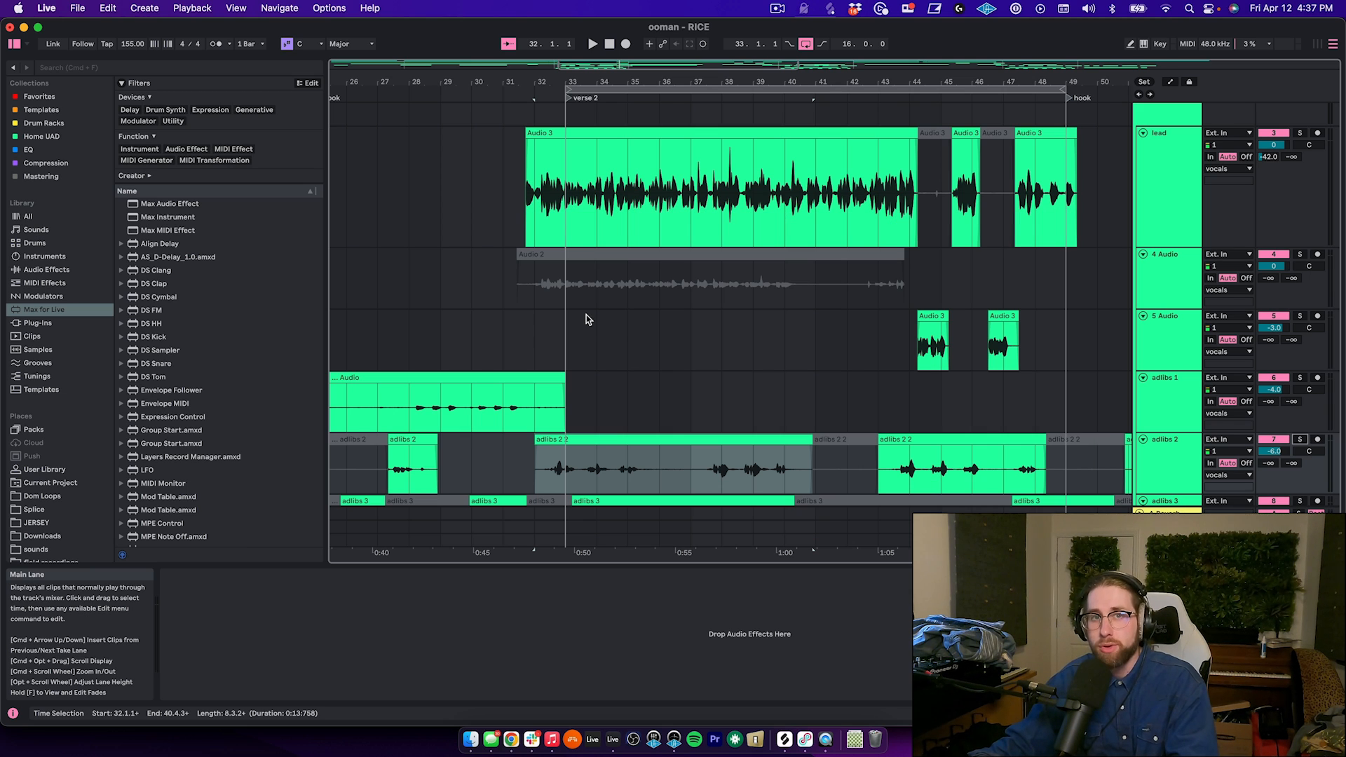
left_click_drag(517, 82, 653, 28)
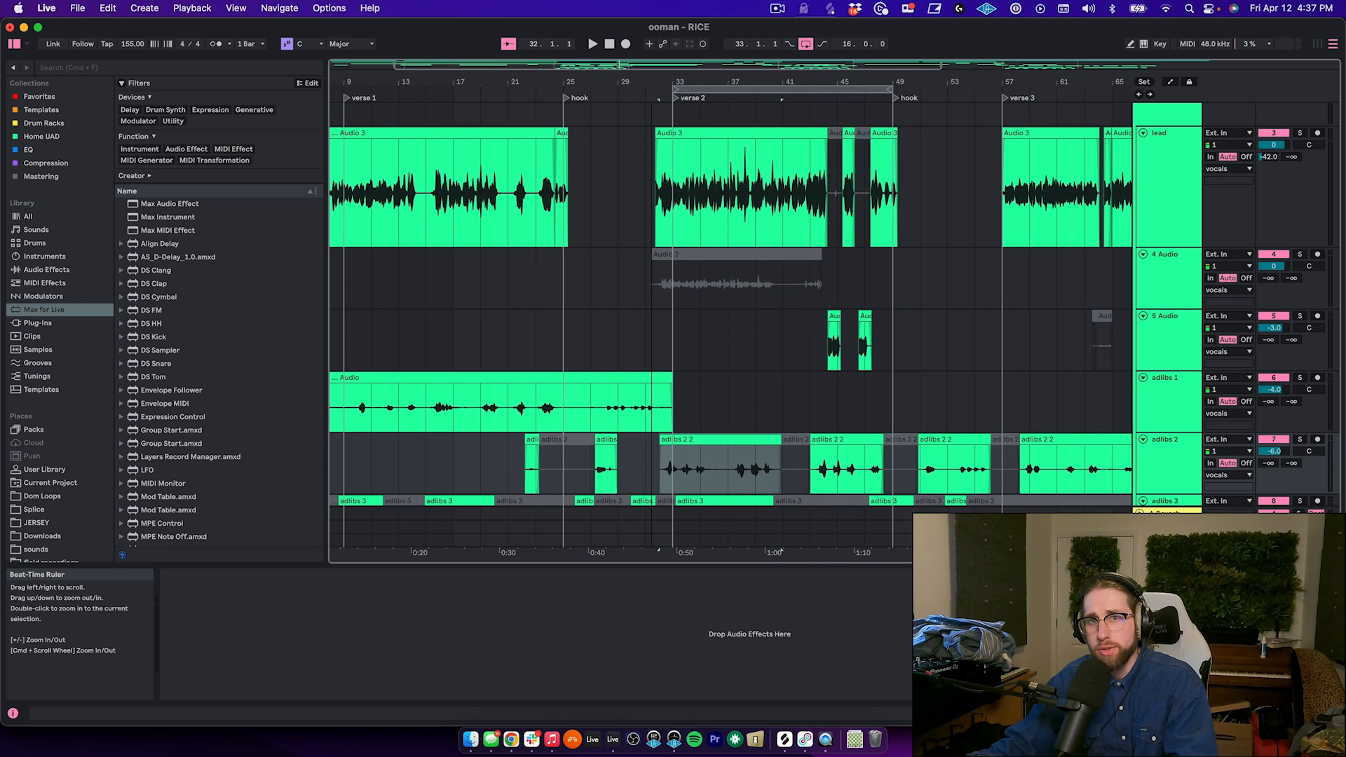
left_click_drag(654, 28, 749, 28)
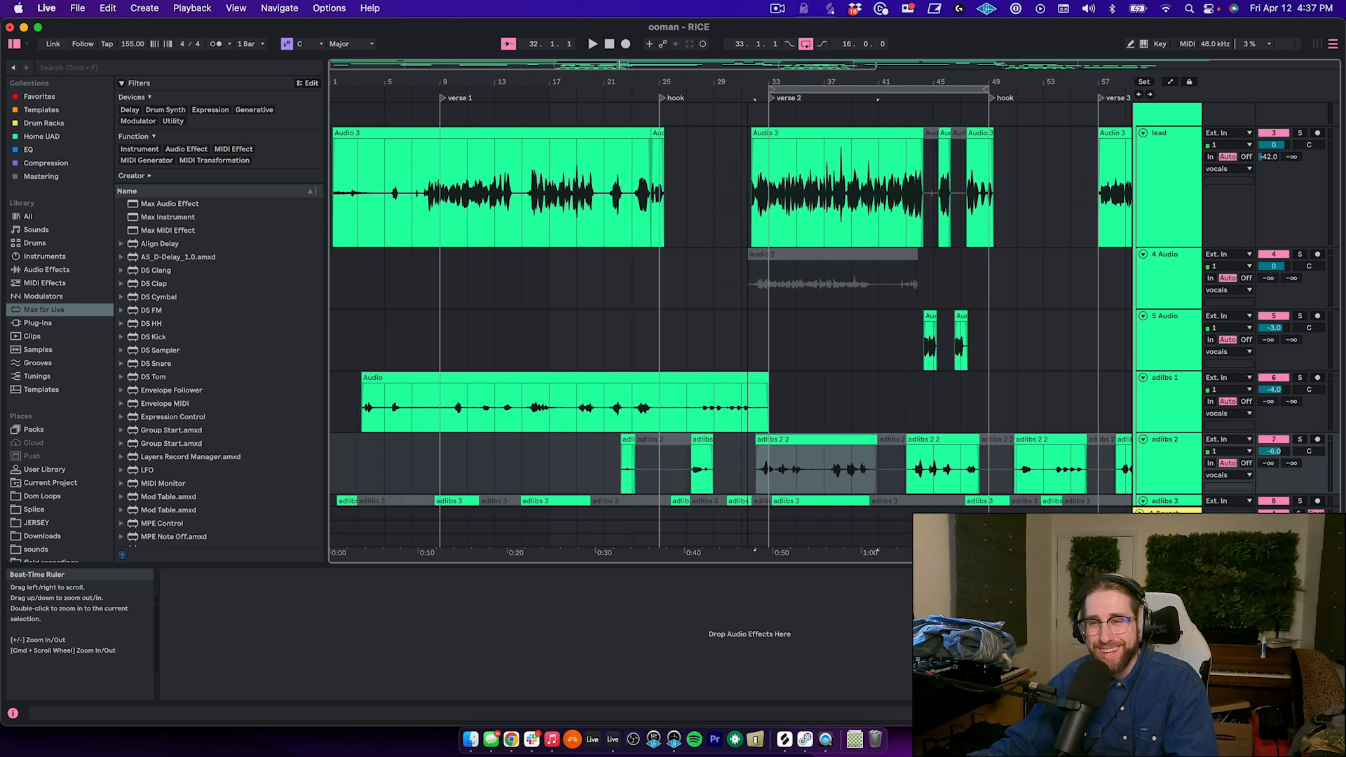
Show the Max for Live devices in the browser and look over the adlib tracks' clips in the arrangement.
scroll(685, 338, "down", 2)
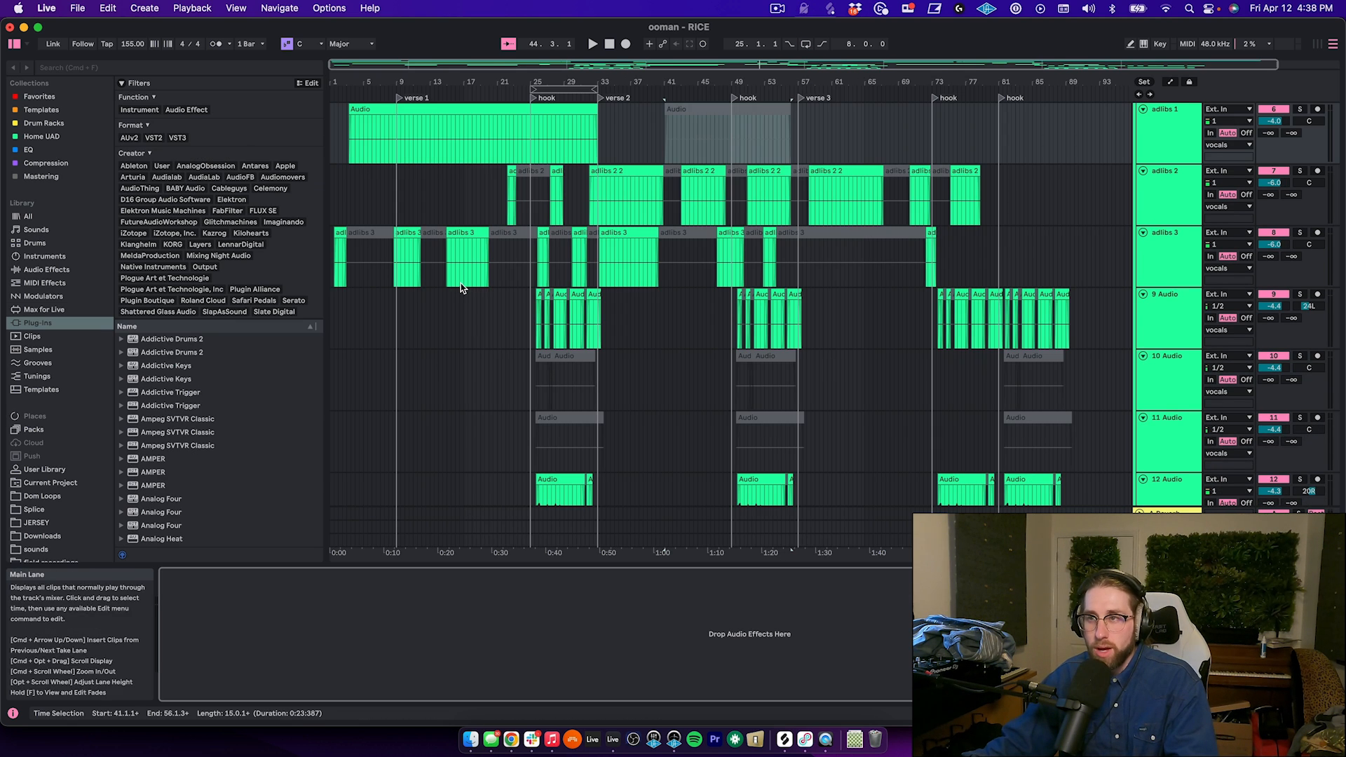
left_click(467, 304)
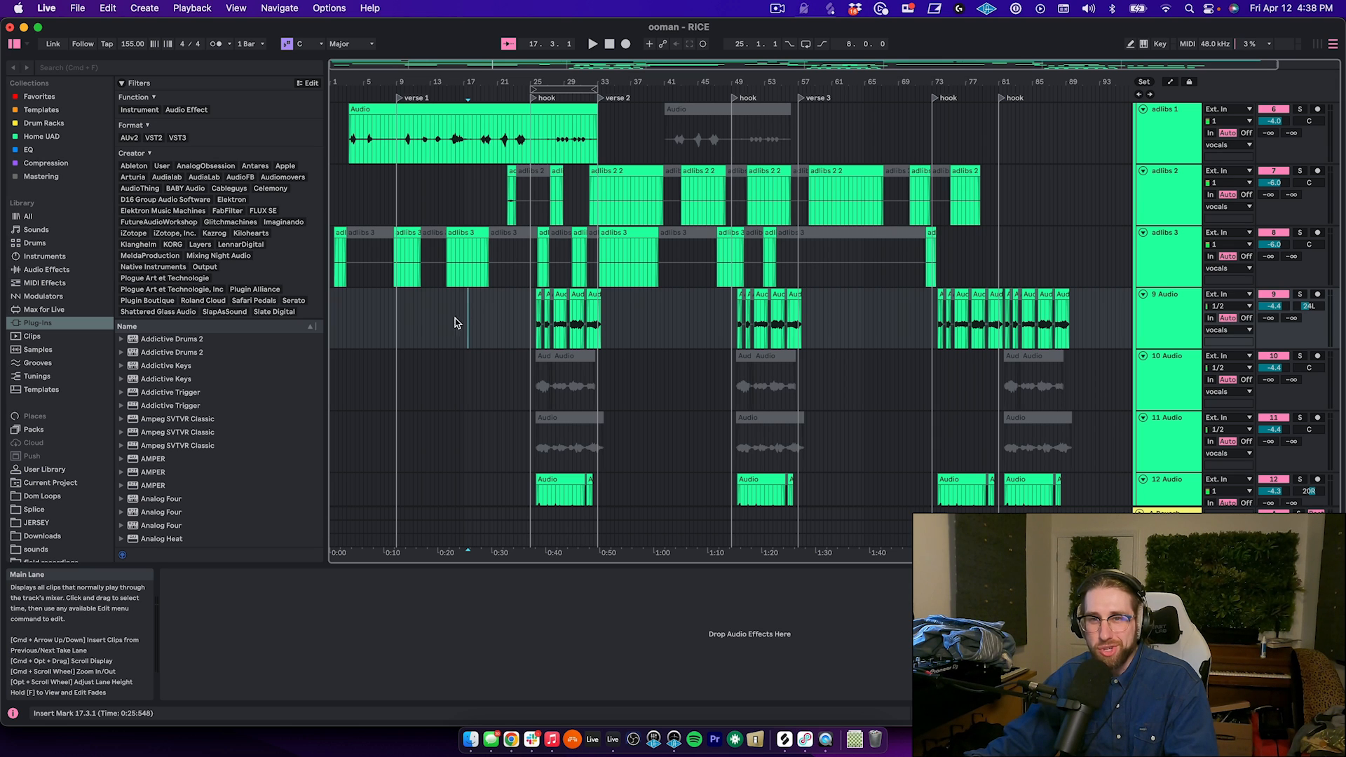
left_click(44, 310)
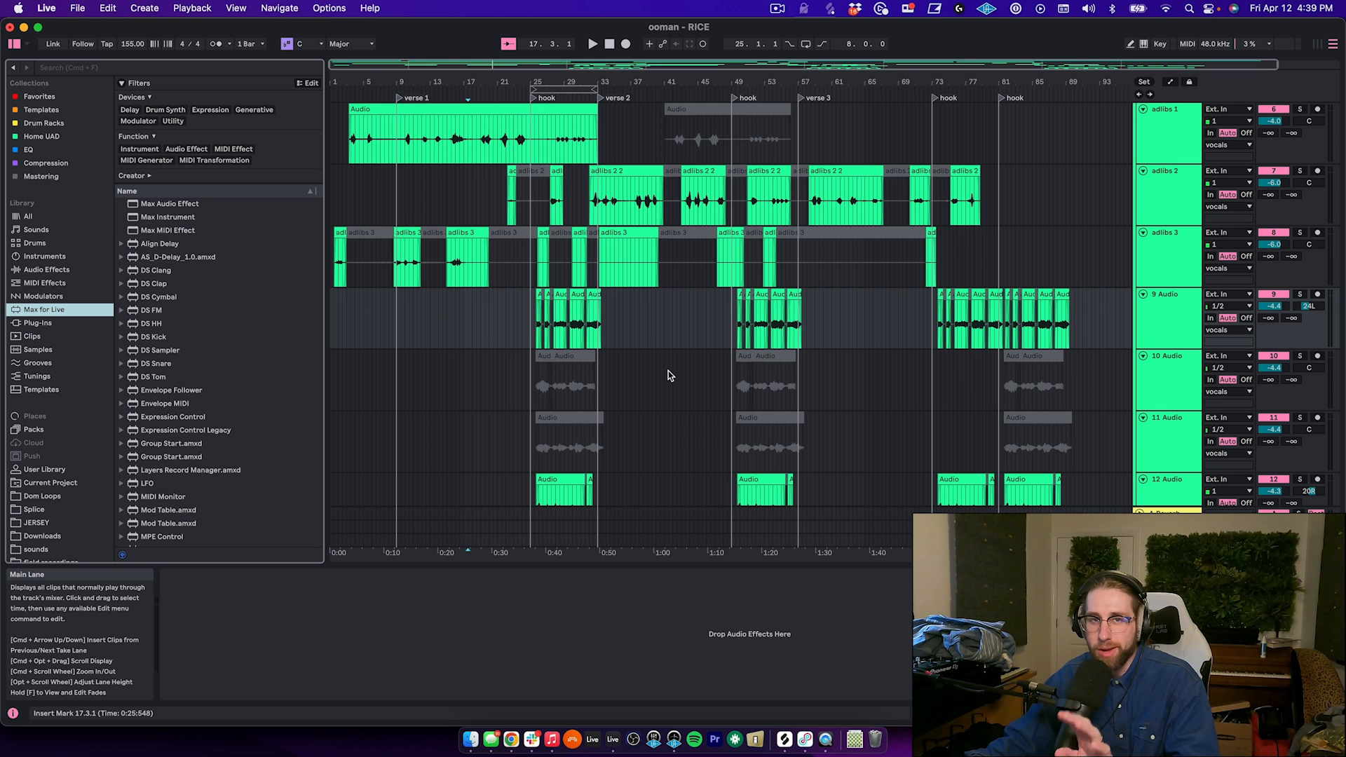
scroll(624, 354, "up", 2)
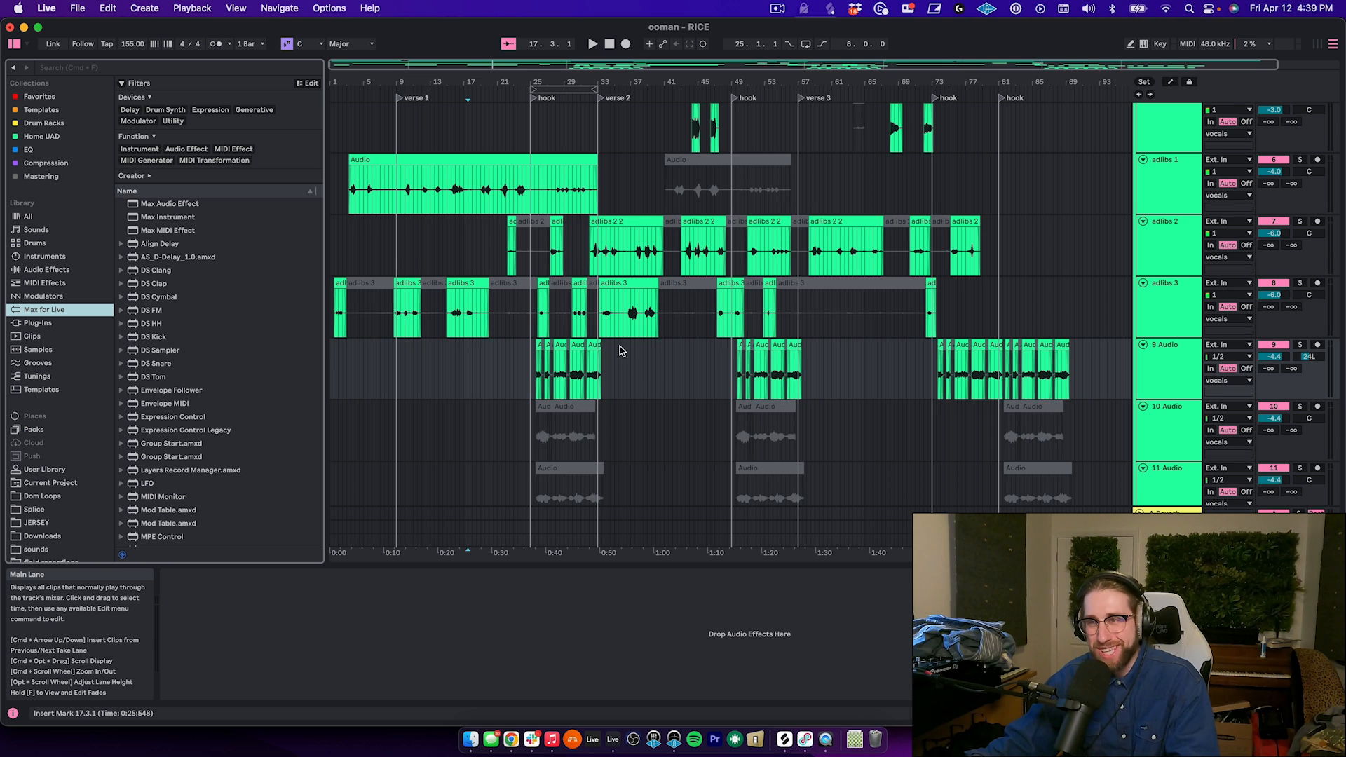
scroll(620, 347, "up", 4)
Solo the adlibs 1 track and play its clip from around bar 5.
left_click(419, 253)
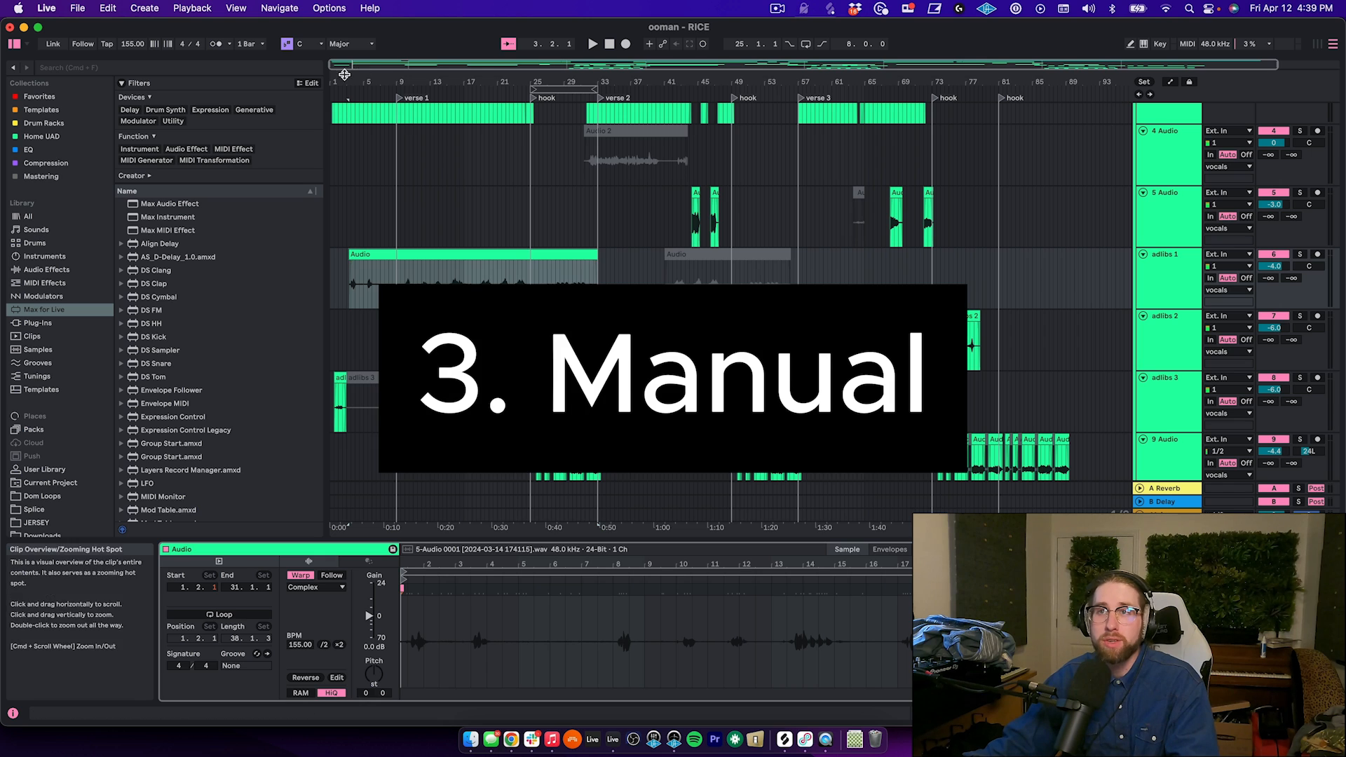
left_click_drag(379, 82, 383, 154)
left_click(640, 258)
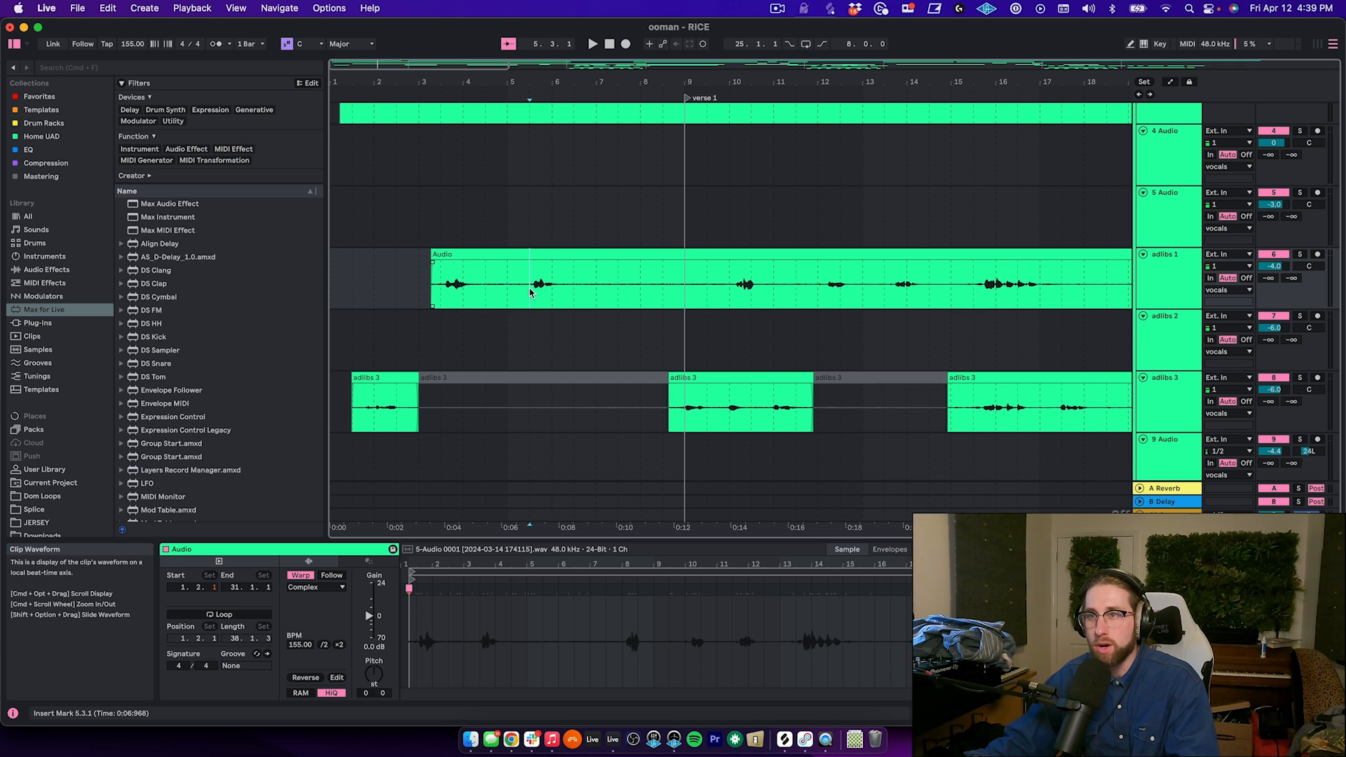
left_click(1300, 255)
left_click(797, 98)
left_click_drag(870, 82, 781, 72)
key("space")
key("space")
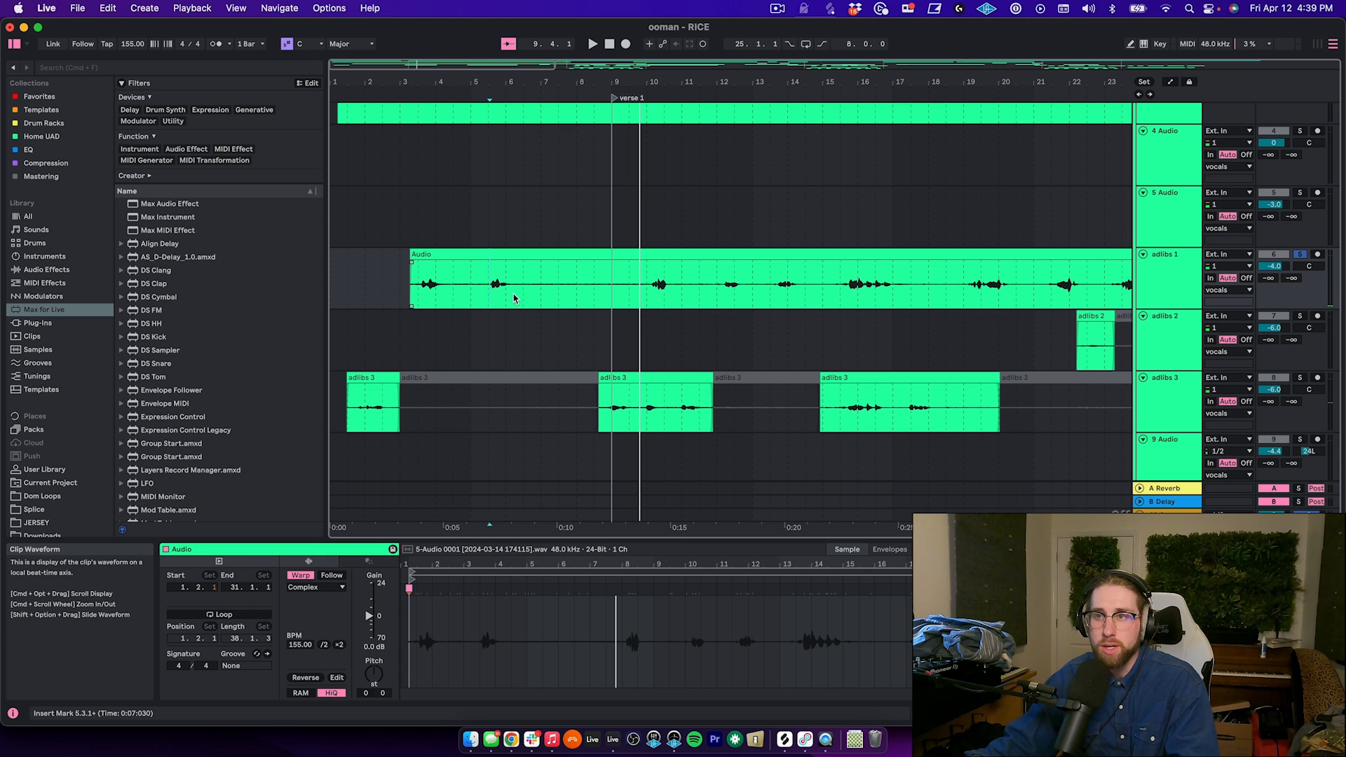
key("space")
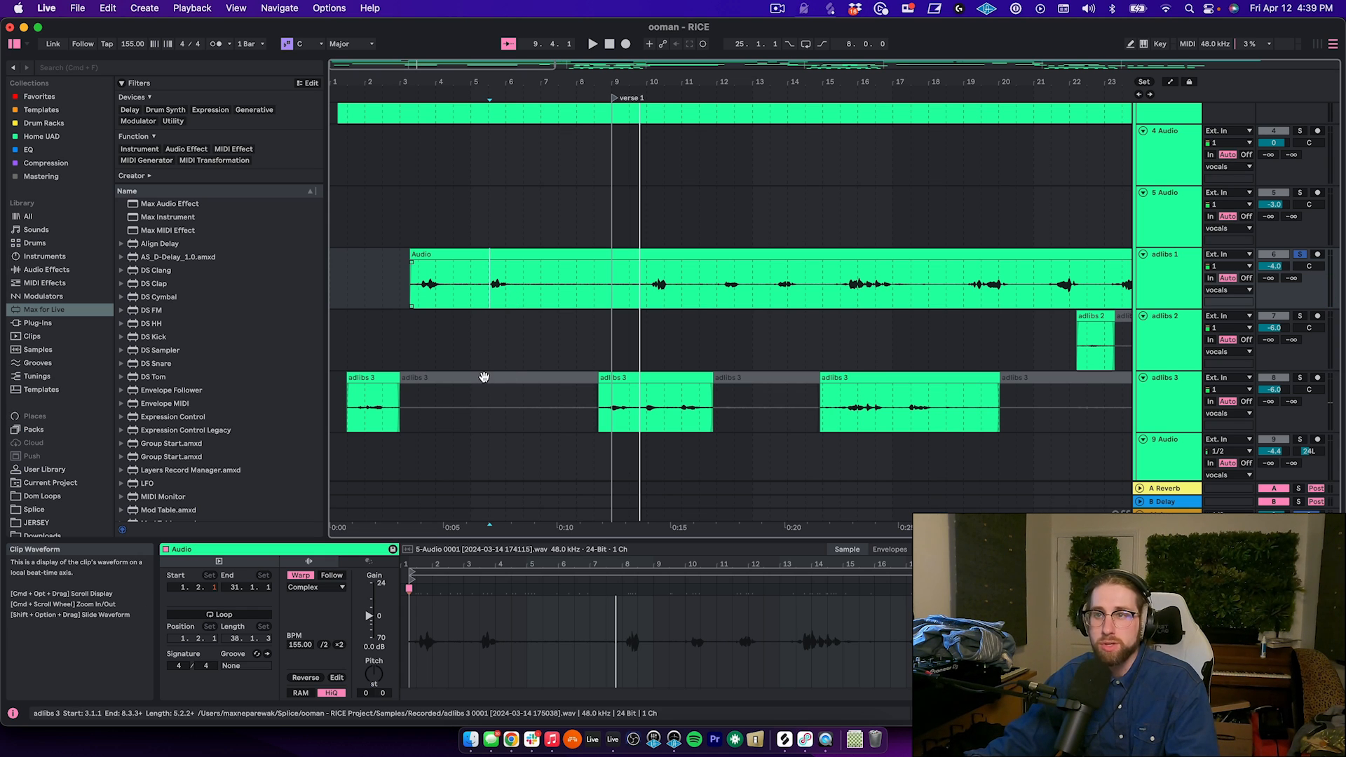
left_click(485, 379)
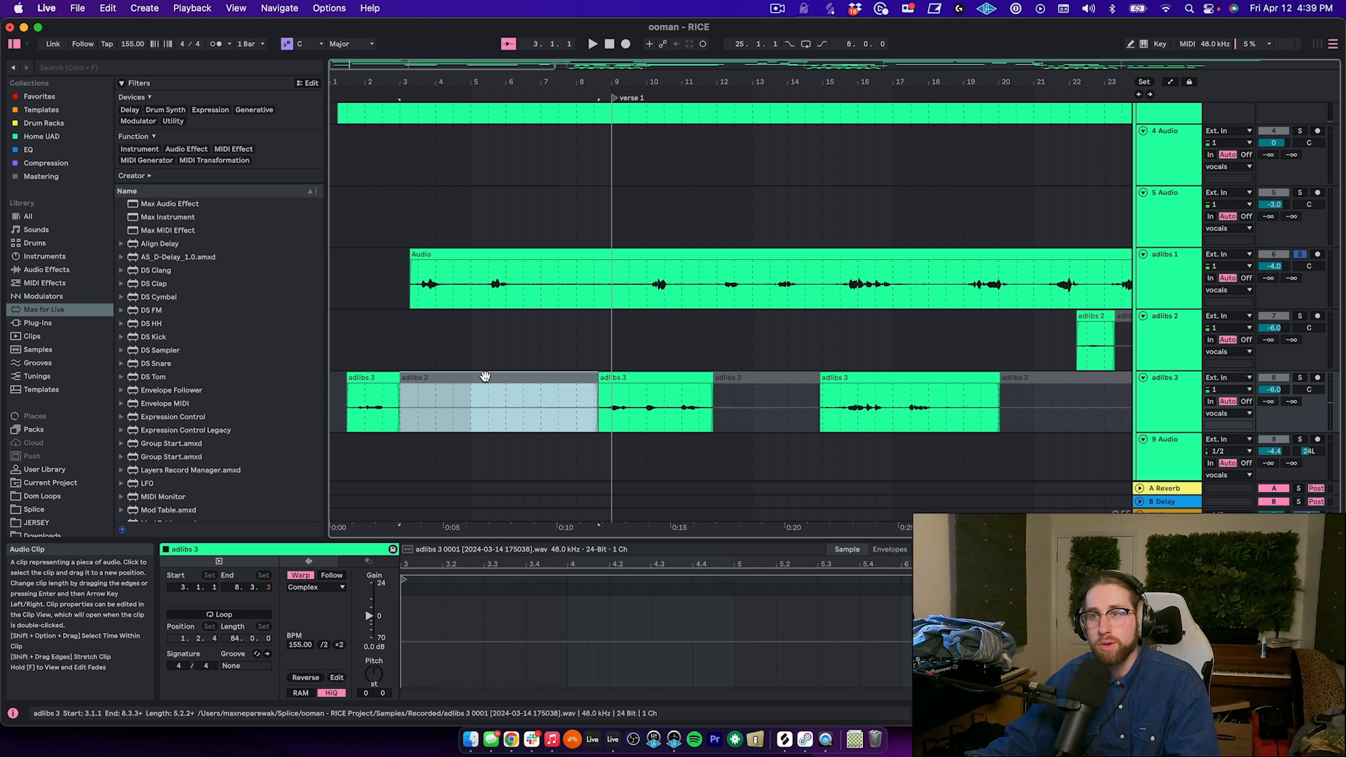
left_click(487, 295)
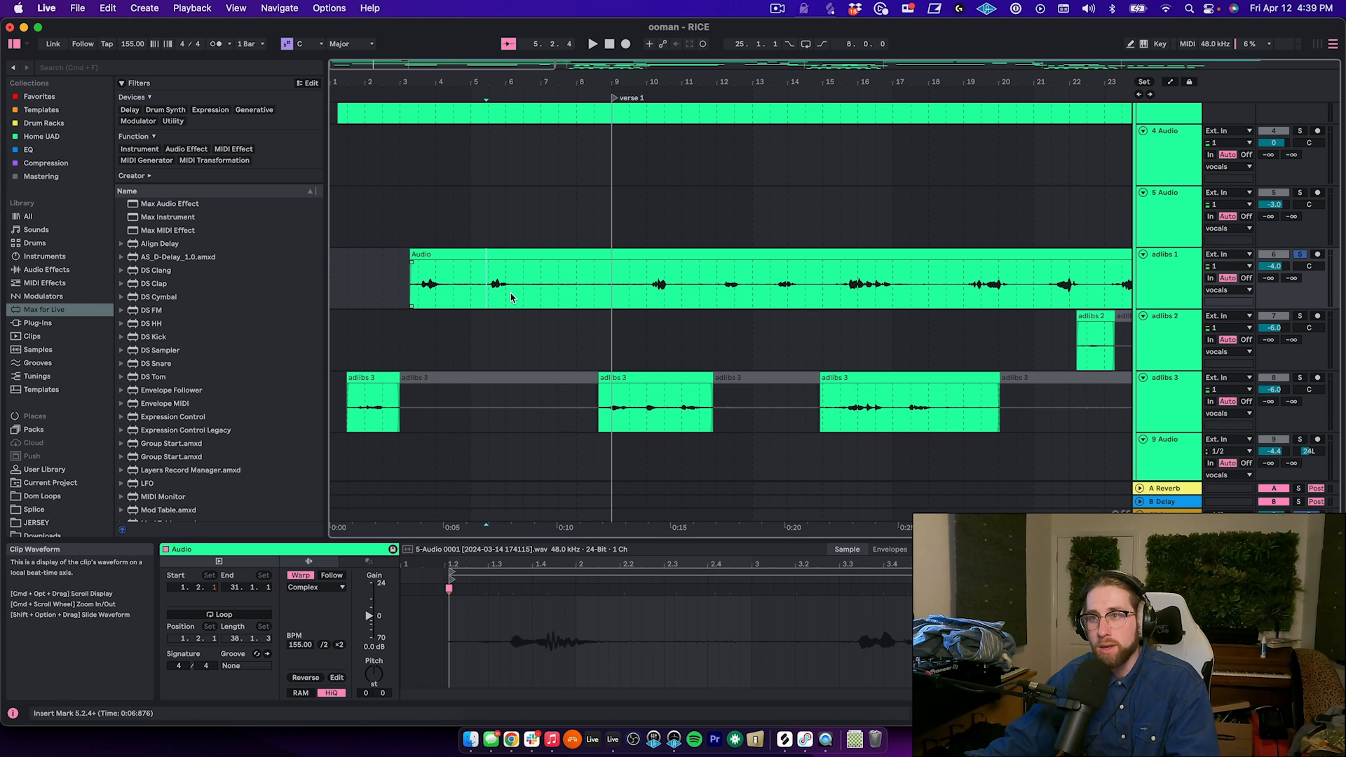
left_click(512, 298)
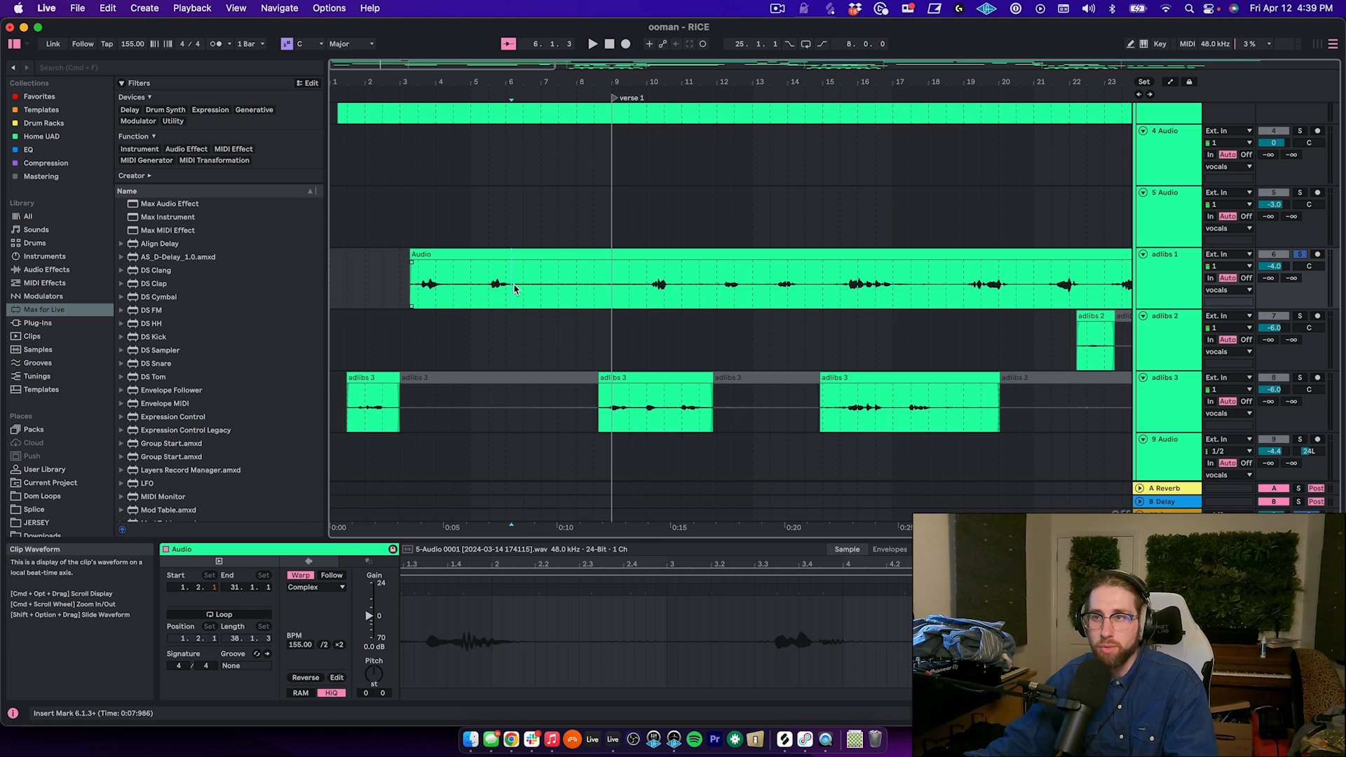
left_click_drag(502, 280, 561, 281)
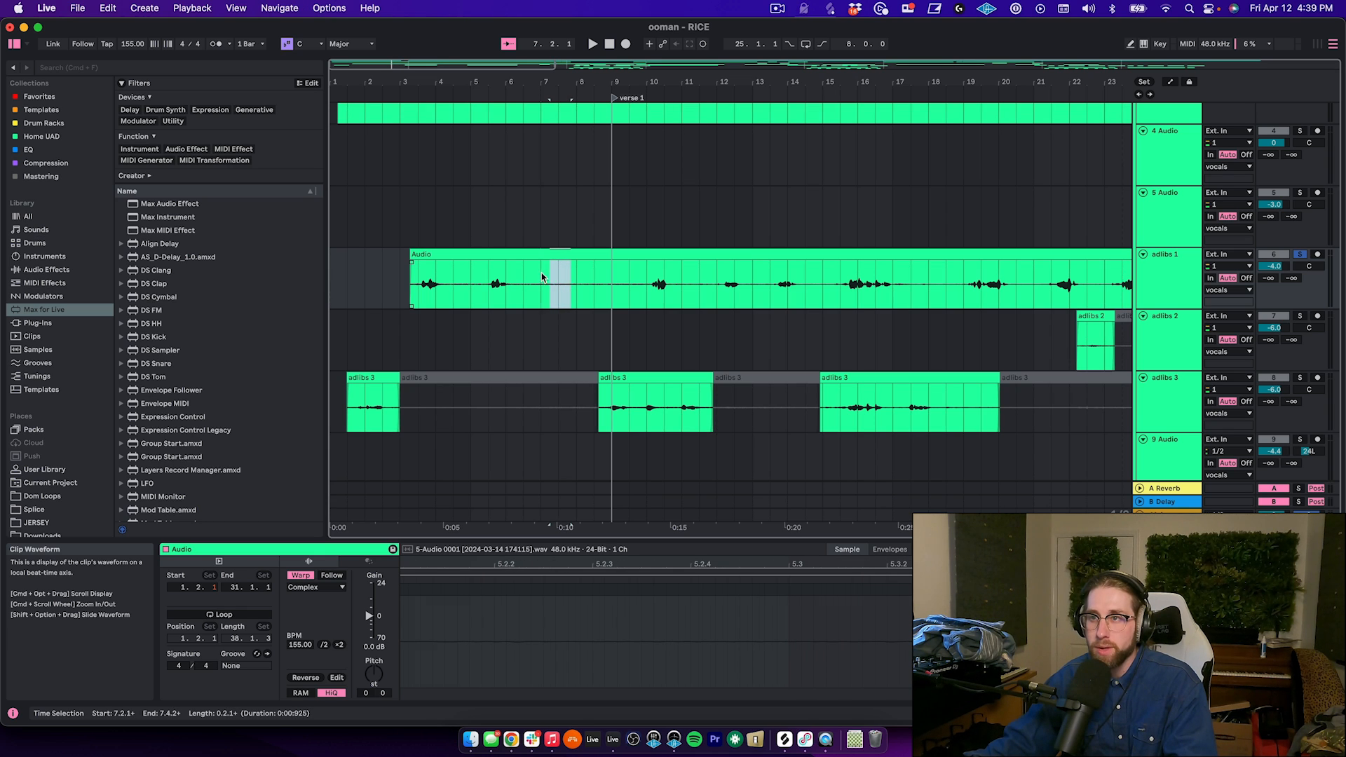
left_click_drag(594, 277, 561, 277)
left_click(548, 293)
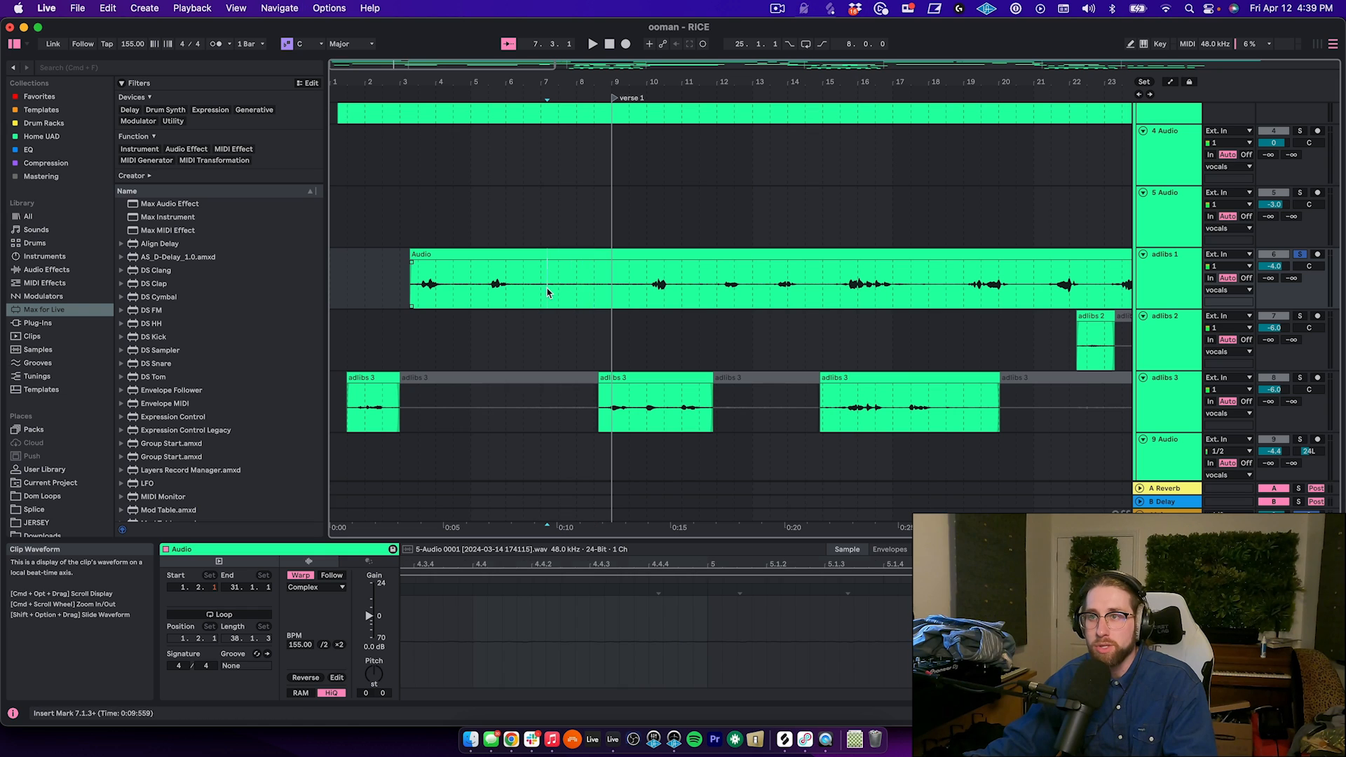
Deactivate the gap in the adlibs 1 clip from 6.1.3 to 10.1.2, and play into it from bar 5.
left_click_drag(512, 295, 650, 294)
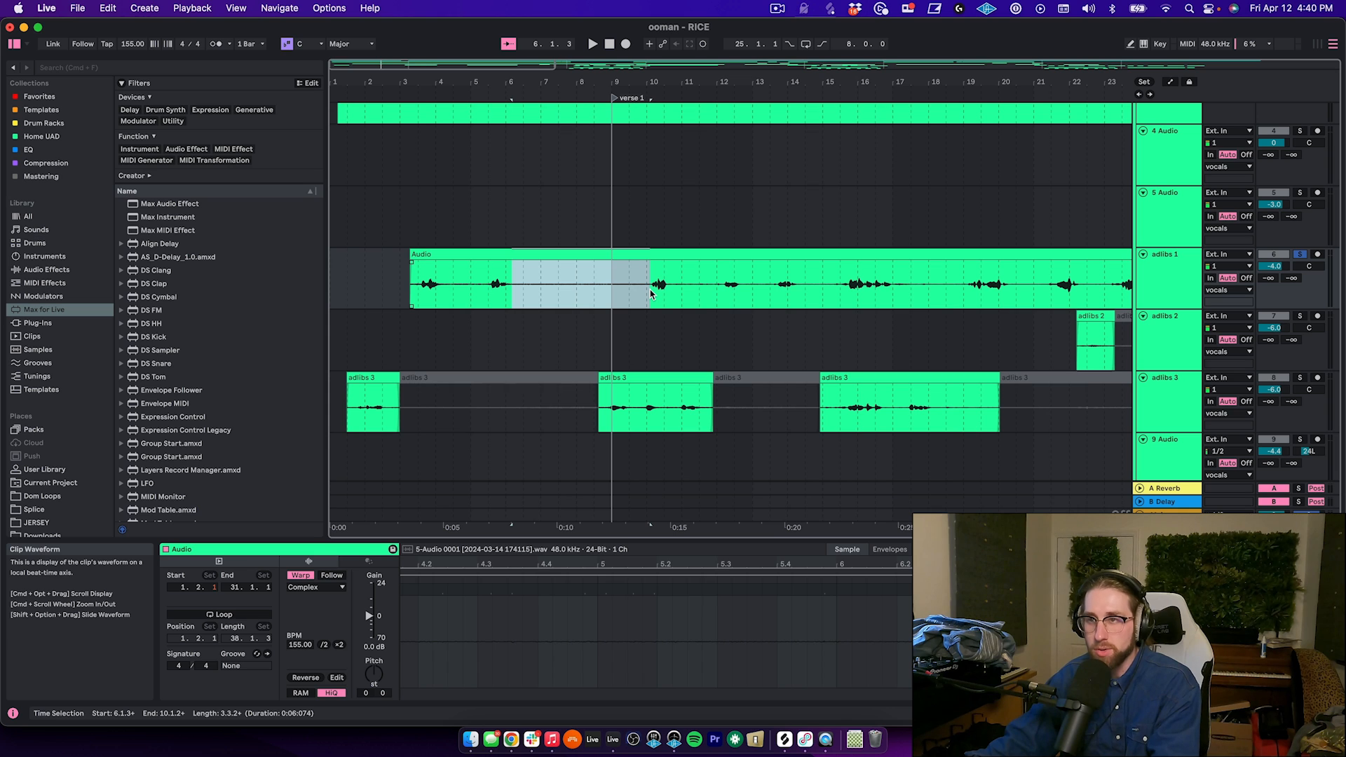
key("super+e")
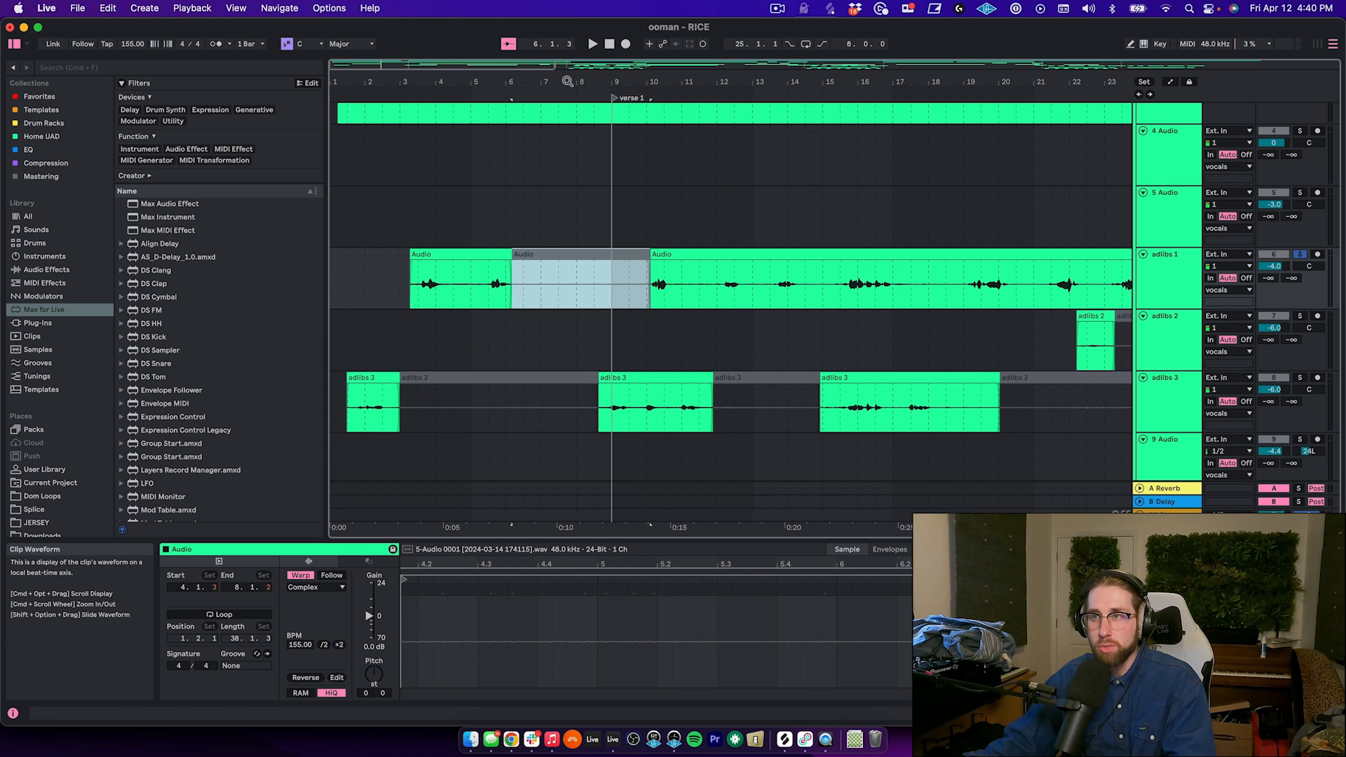
left_click_drag(568, 82, 562, 56)
left_click(423, 290)
key("space")
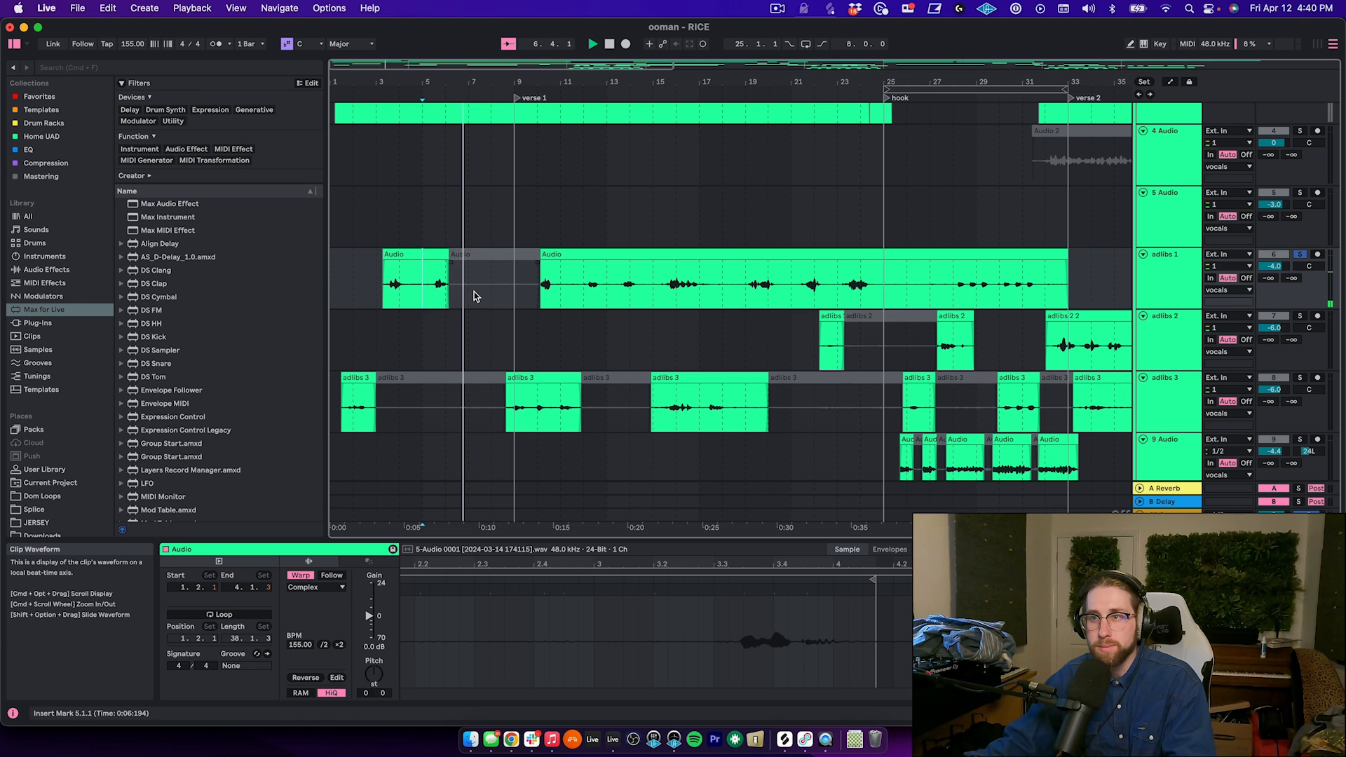
key("space")
Add a short fade at the end of the first adlibs 1 clip, where the muted section begins near bar 6.
left_click_drag(443, 82, 443, 145)
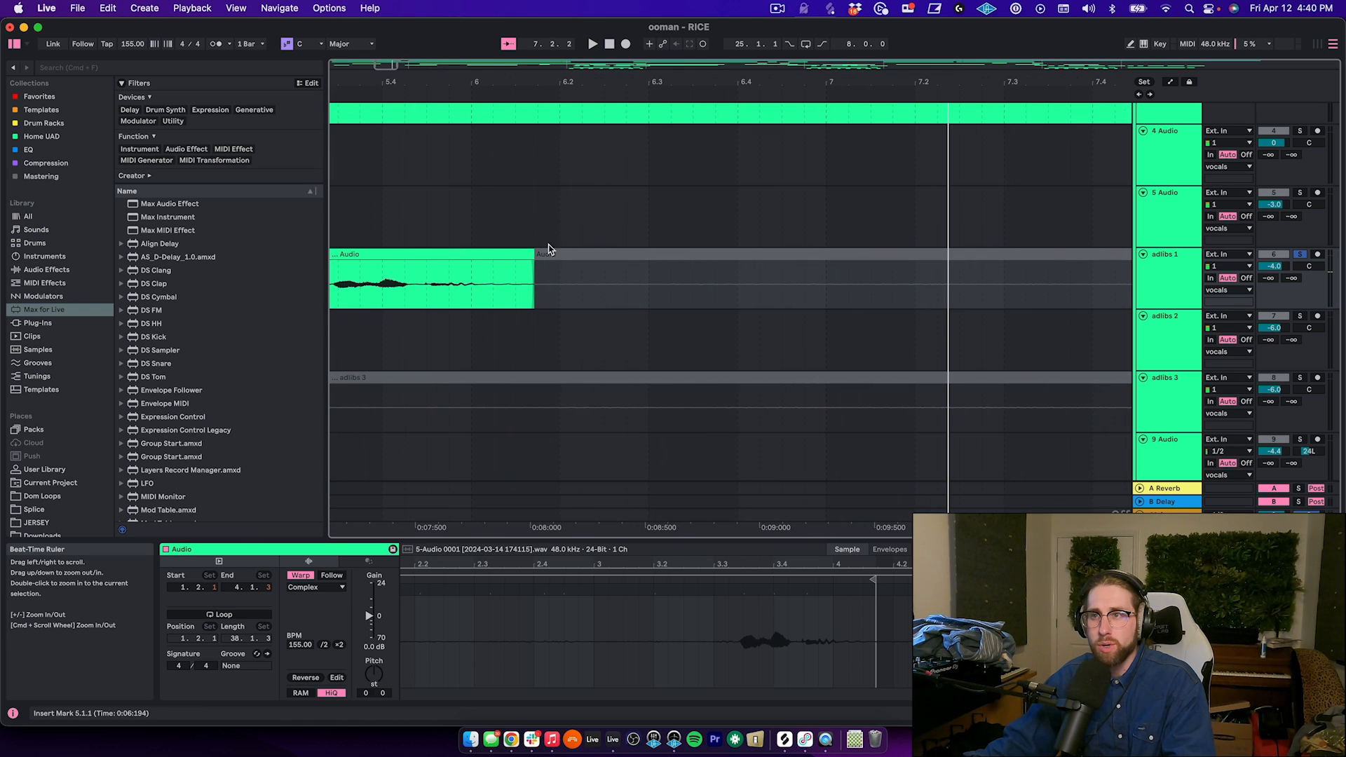
key("a")
key("a")
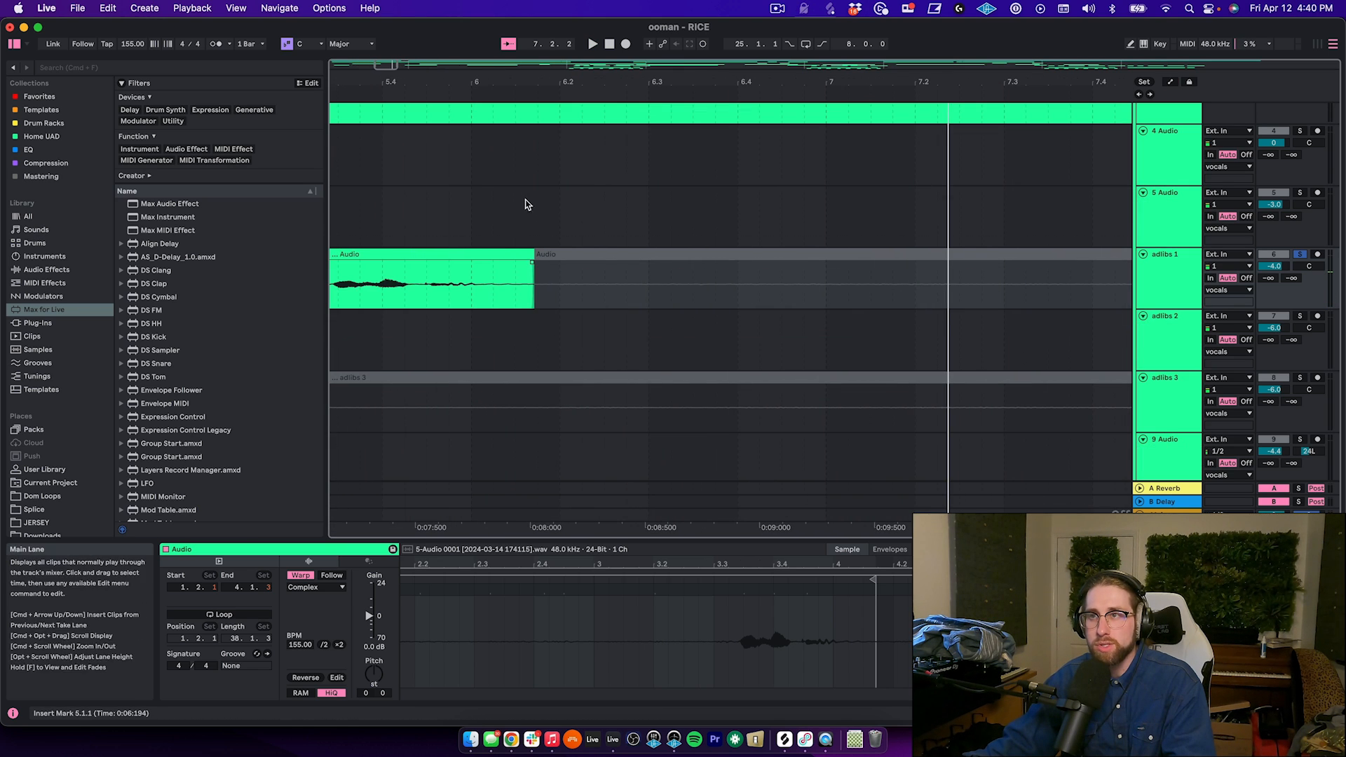
left_click_drag(533, 263, 523, 266)
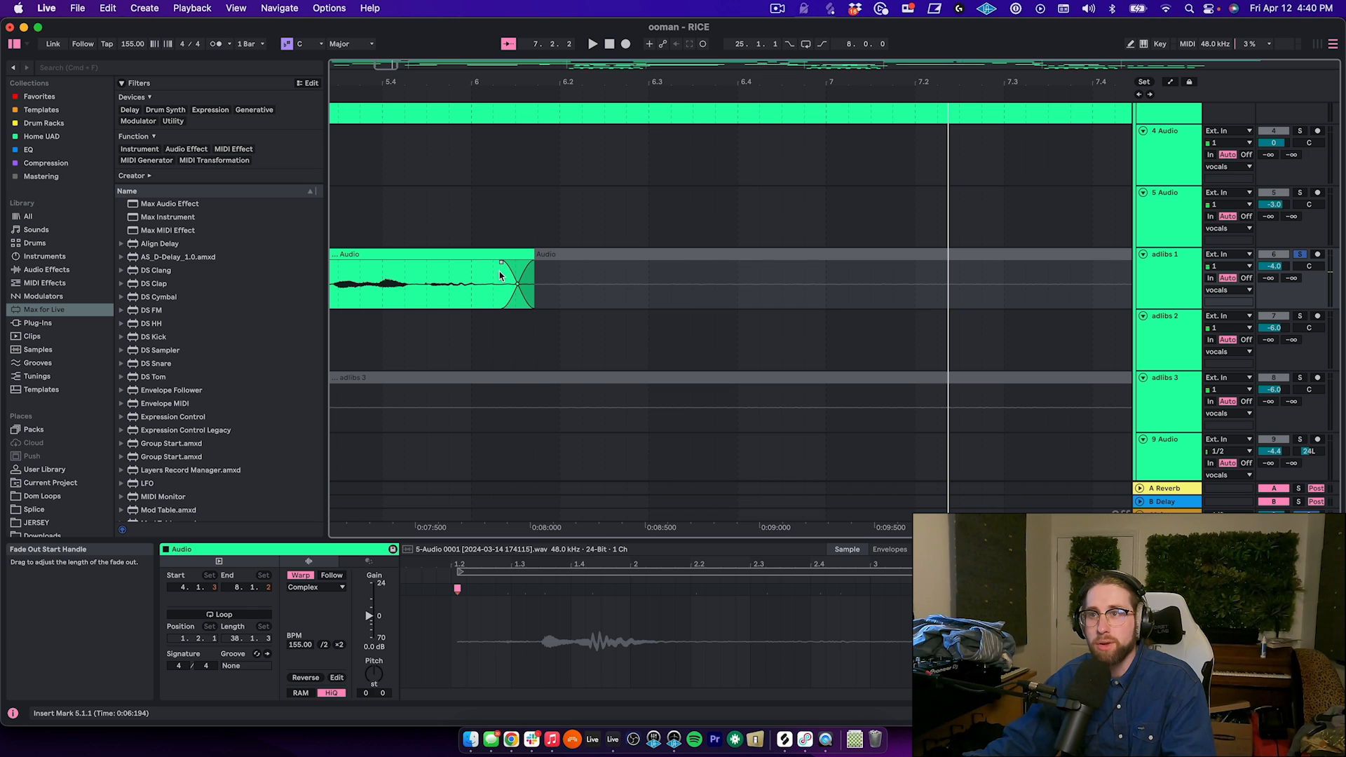
Play adlibs 1 from bar 10, deactivate the gap from 10.3.3 to 12.1.3, and replay from just before bar 10.
mouse_move(526, 96)
left_mouse_down()
mouse_move(503, 71)
mouse_move(460, 61)
left_mouse_up()
left_click(547, 298)
key("space")
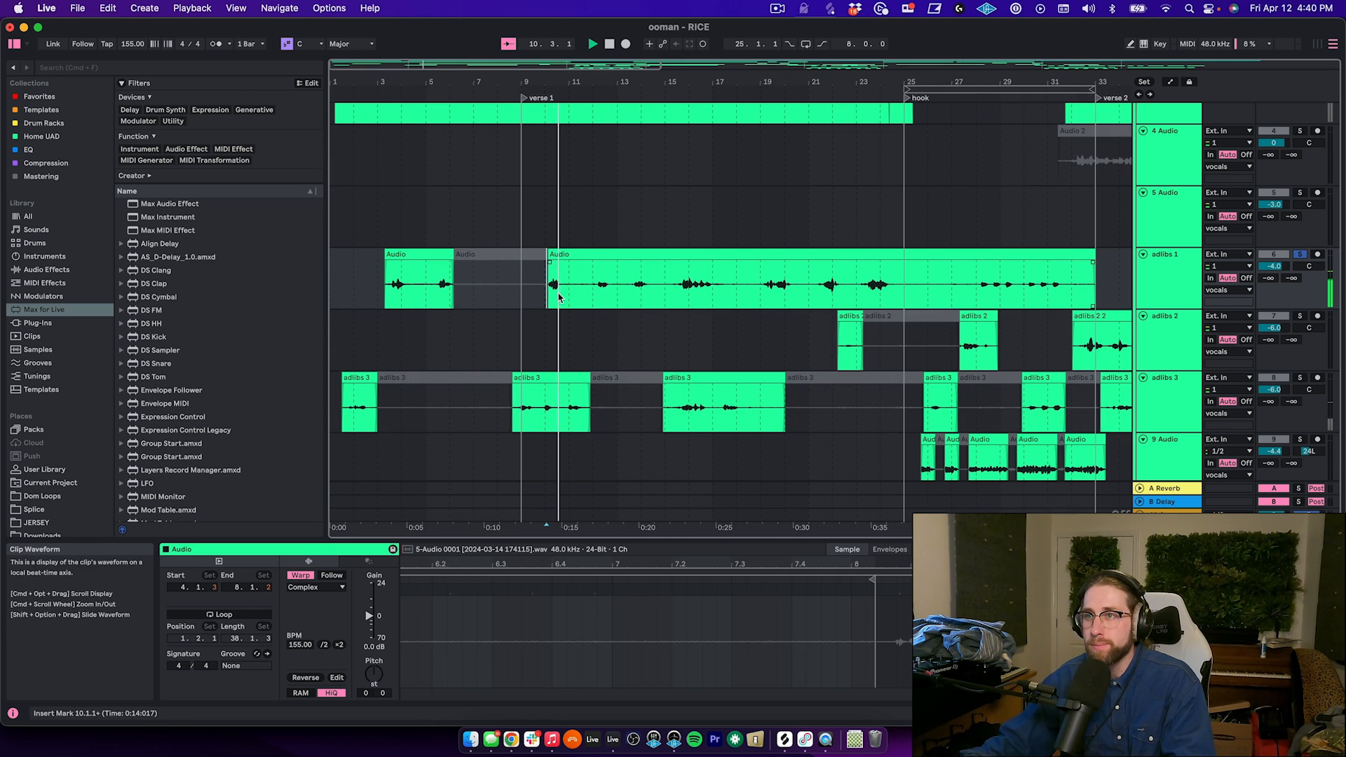
left_click_drag(561, 298, 598, 298)
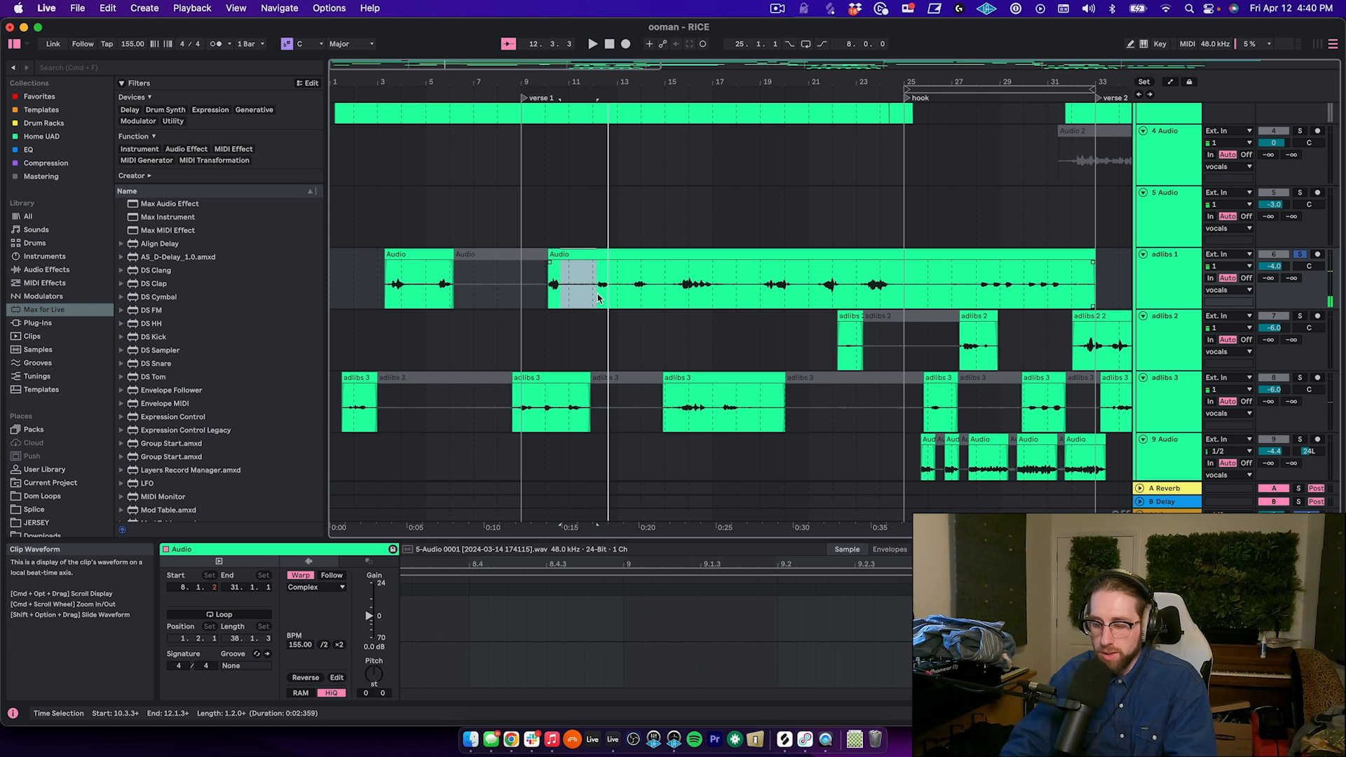
key("0")
left_click(542, 297)
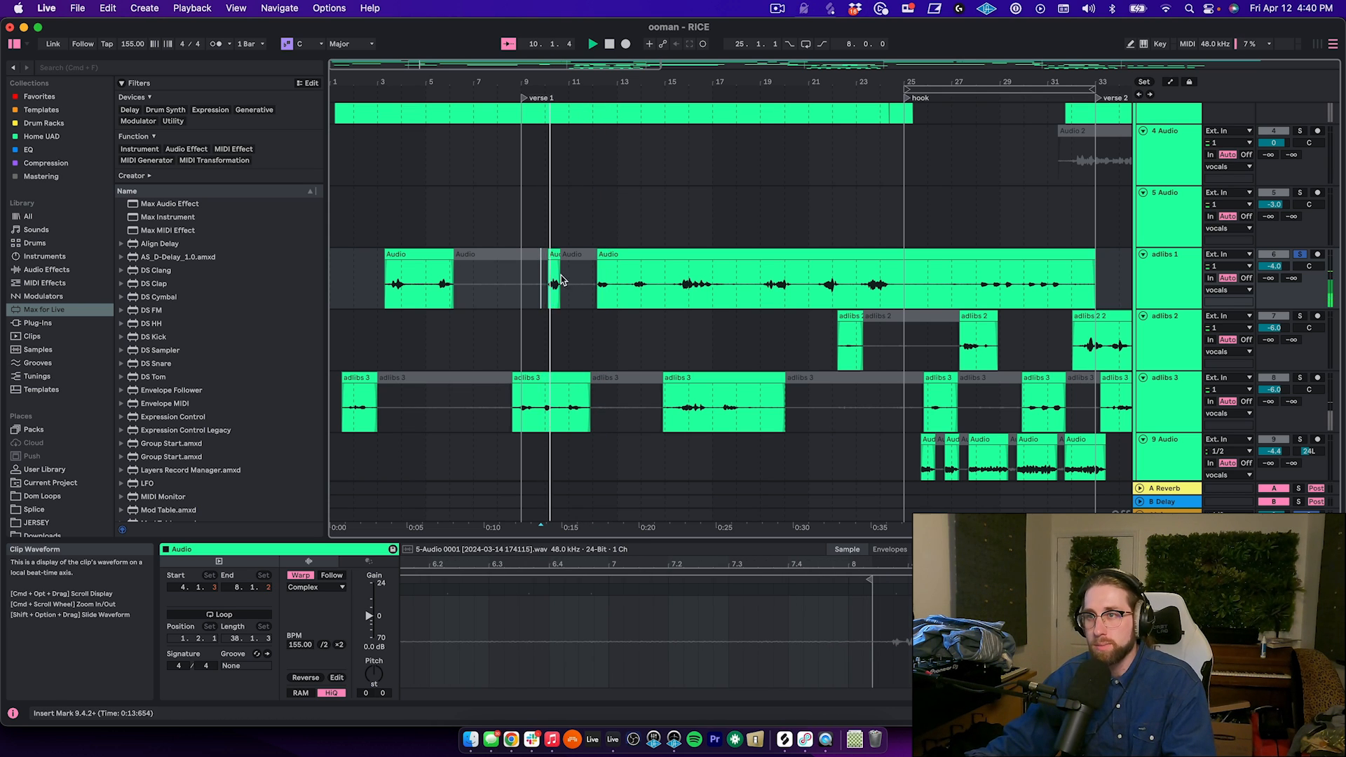
Add a short fade to the short adlibs 1 clip at bar 10, and play across it.
left_click_drag(550, 82, 471, 124)
key("space")
left_click_drag(496, 263, 467, 263)
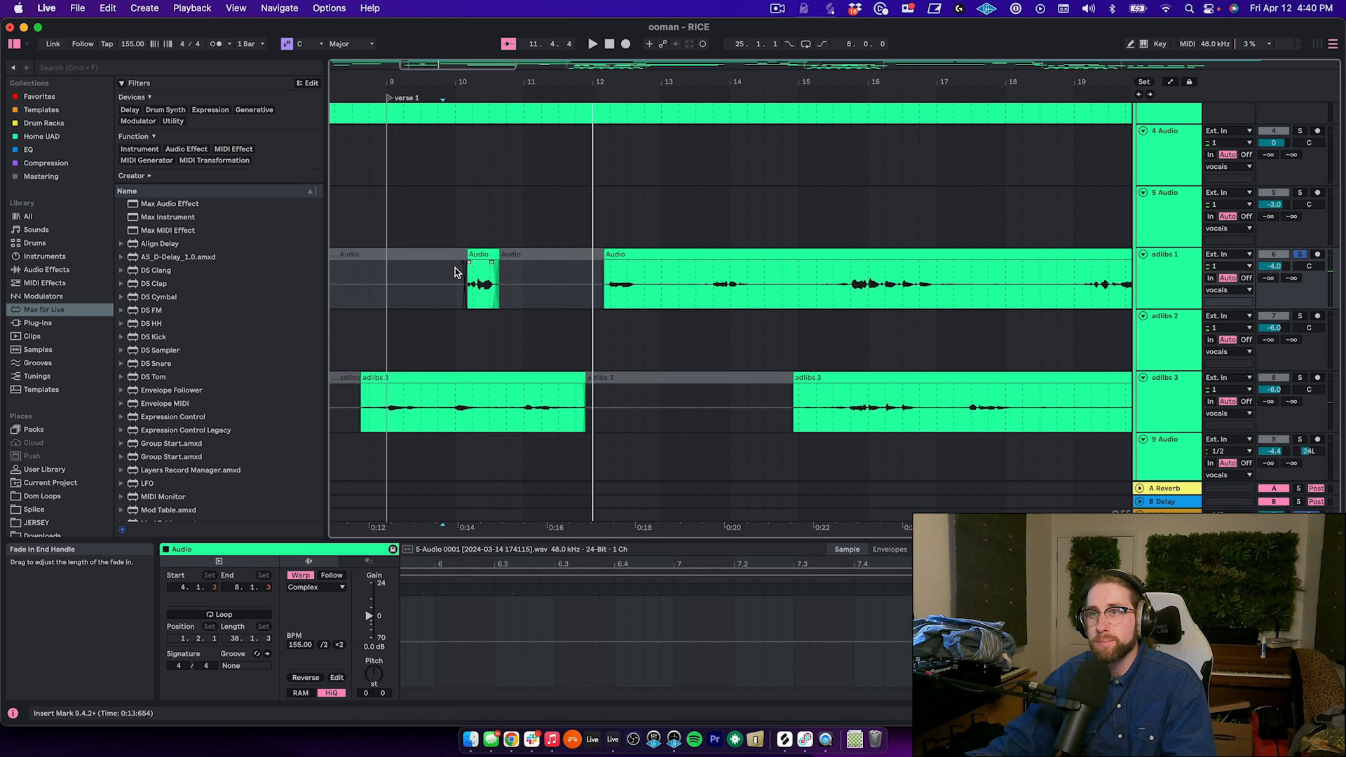
left_click(456, 269)
key("space")
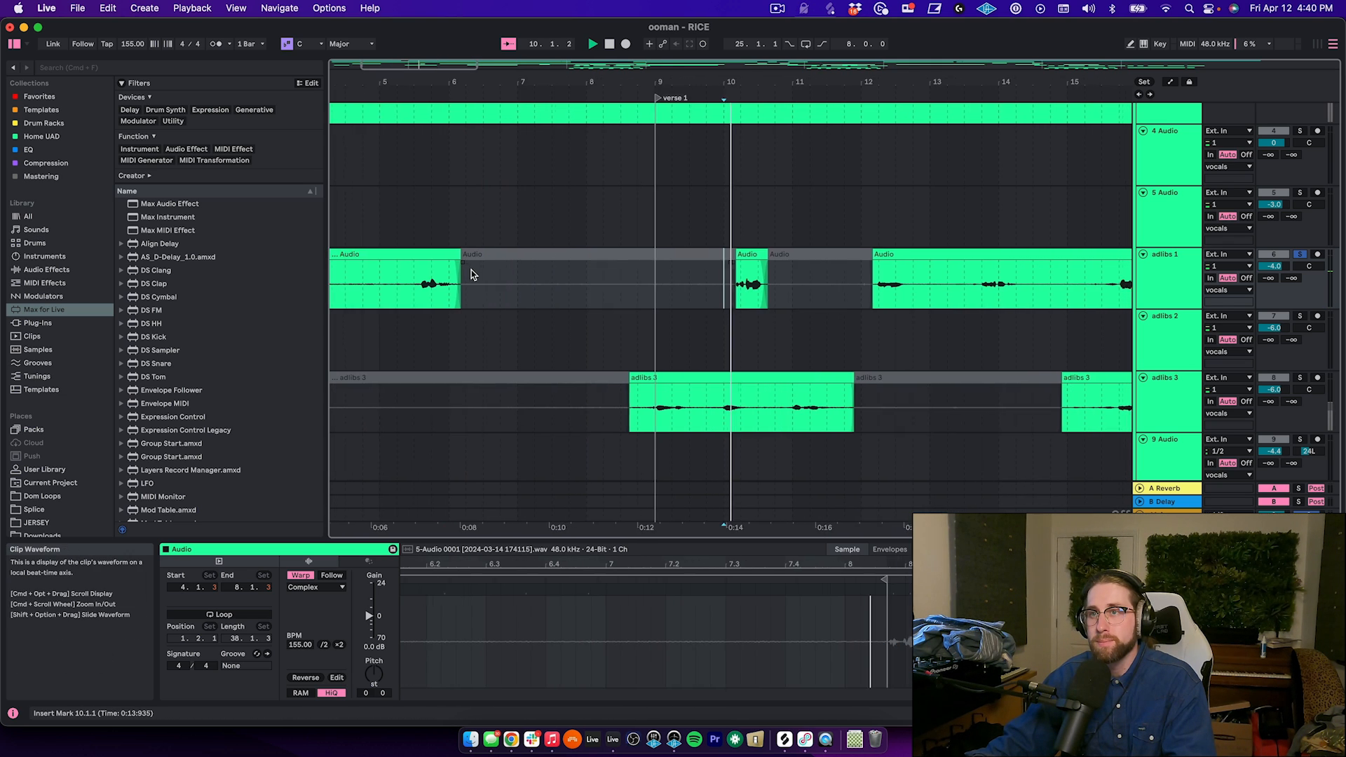
Listen on through adlibs 1 to bar 12 and deactivate the gap from 12.3.3 to 13.3.4.
left_click(738, 293)
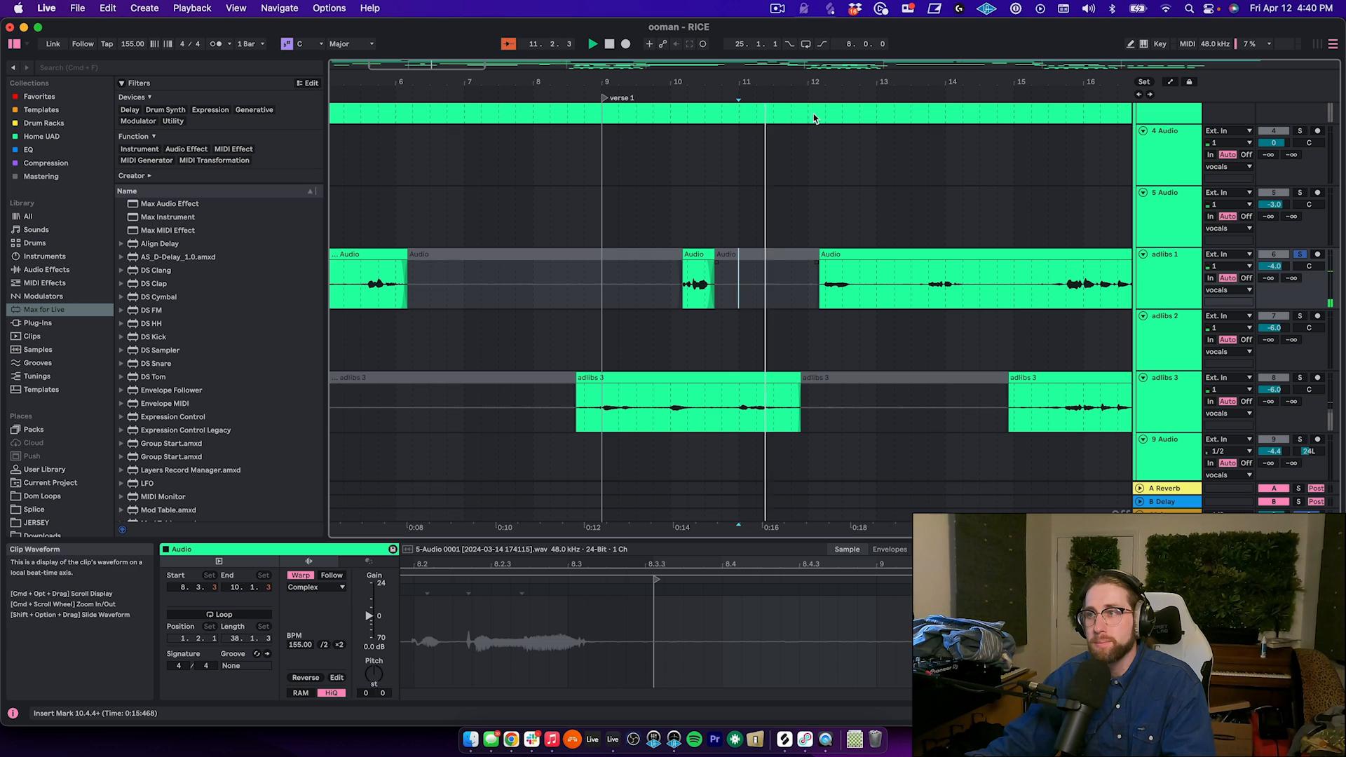
left_click_drag(818, 83, 552, 99)
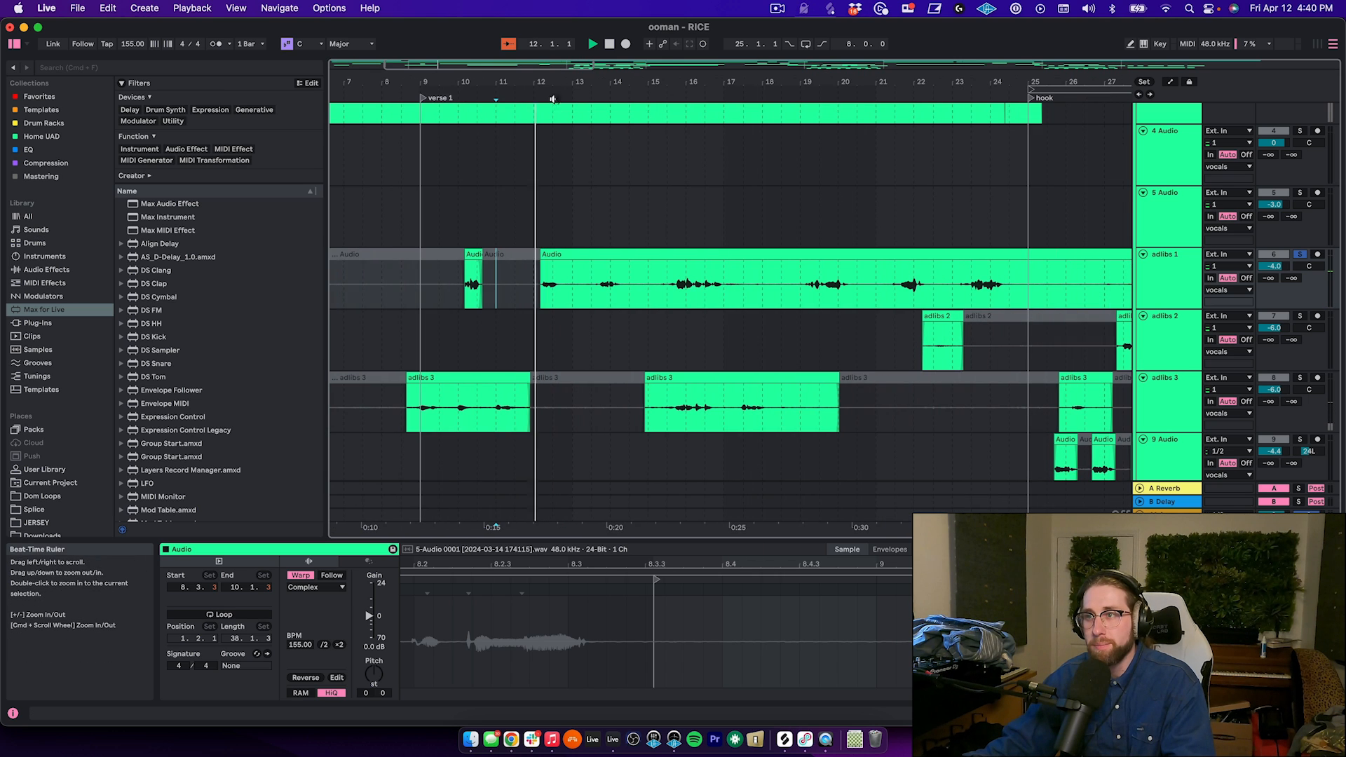
left_click(561, 299)
key("space")
left_click_drag(561, 299, 600, 300)
key("super+e")
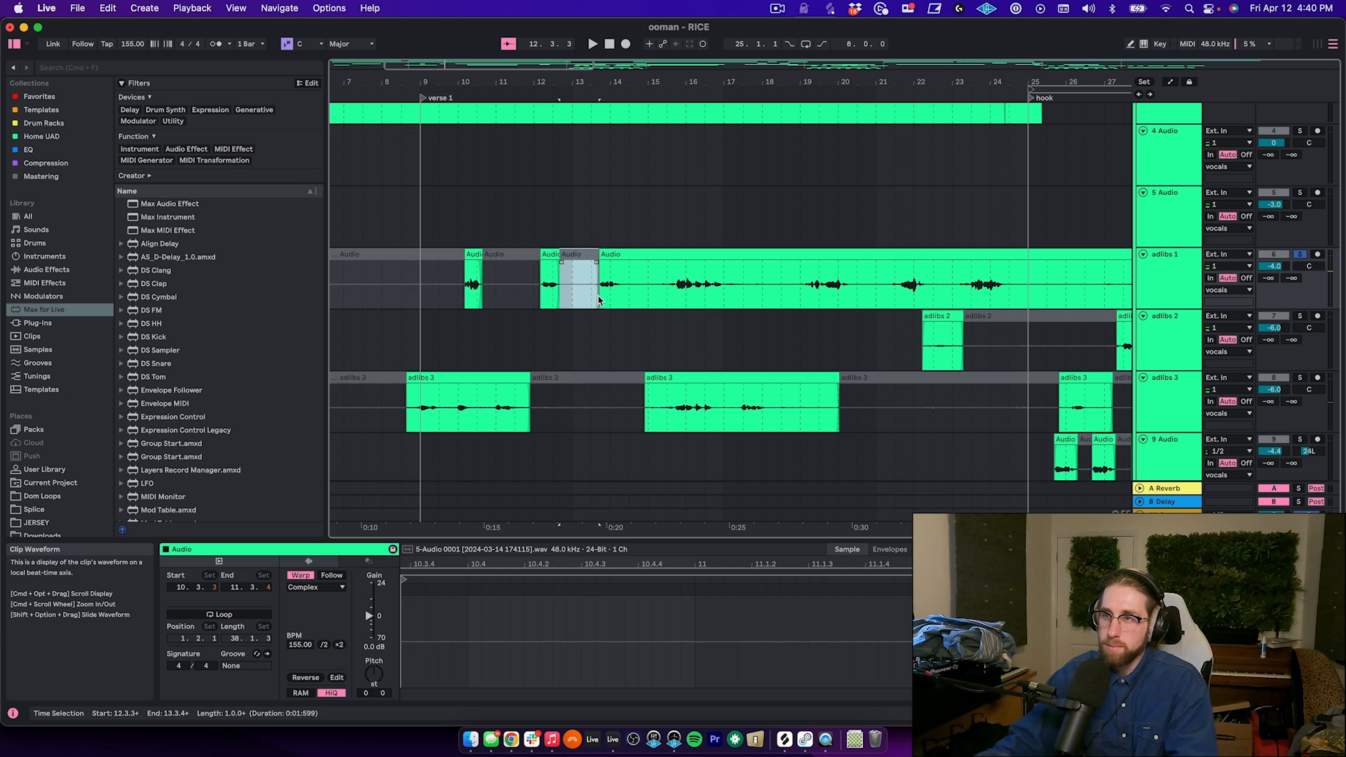
key("Delete")
left_click(619, 296)
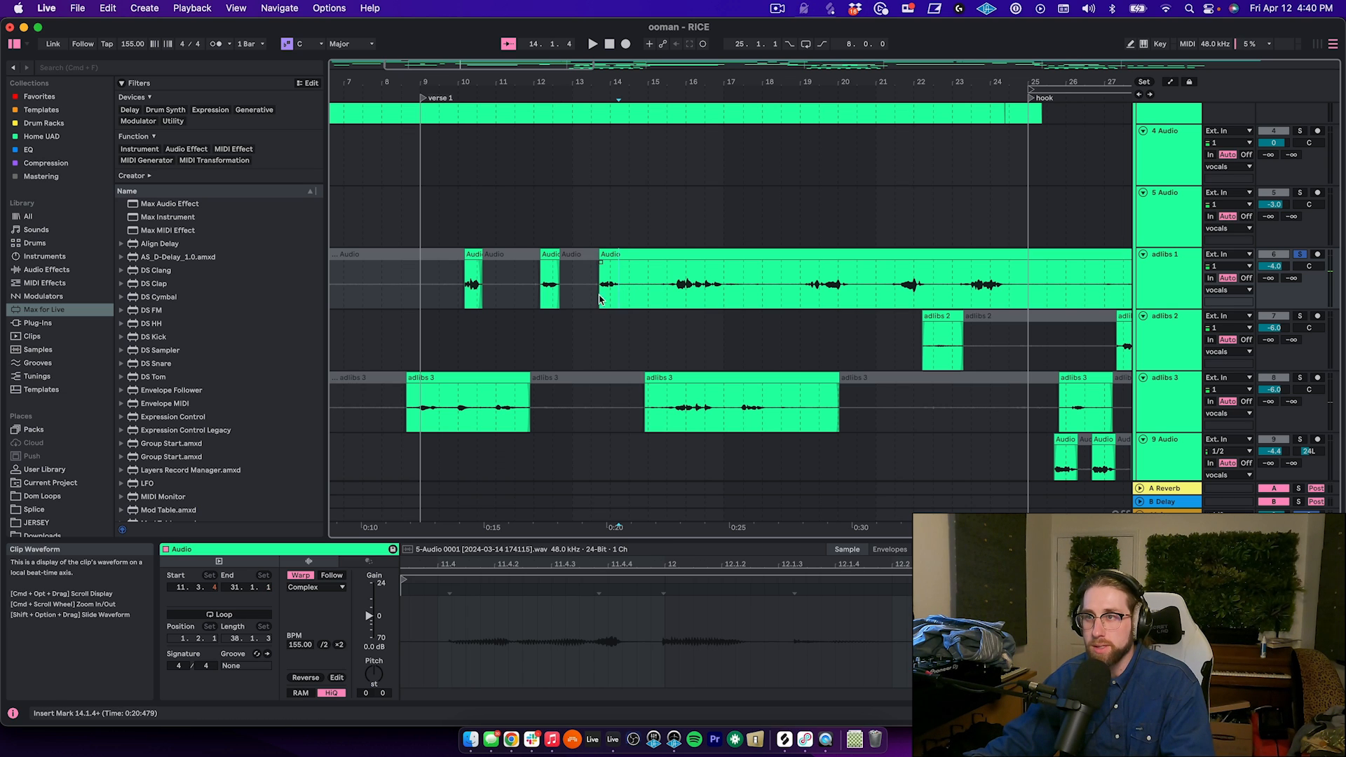
Play adlibs 1 from just before bar 10, and deactivate the gap from 4.2.2 to 5.3.1 in its first clip.
left_click(454, 298)
key("space")
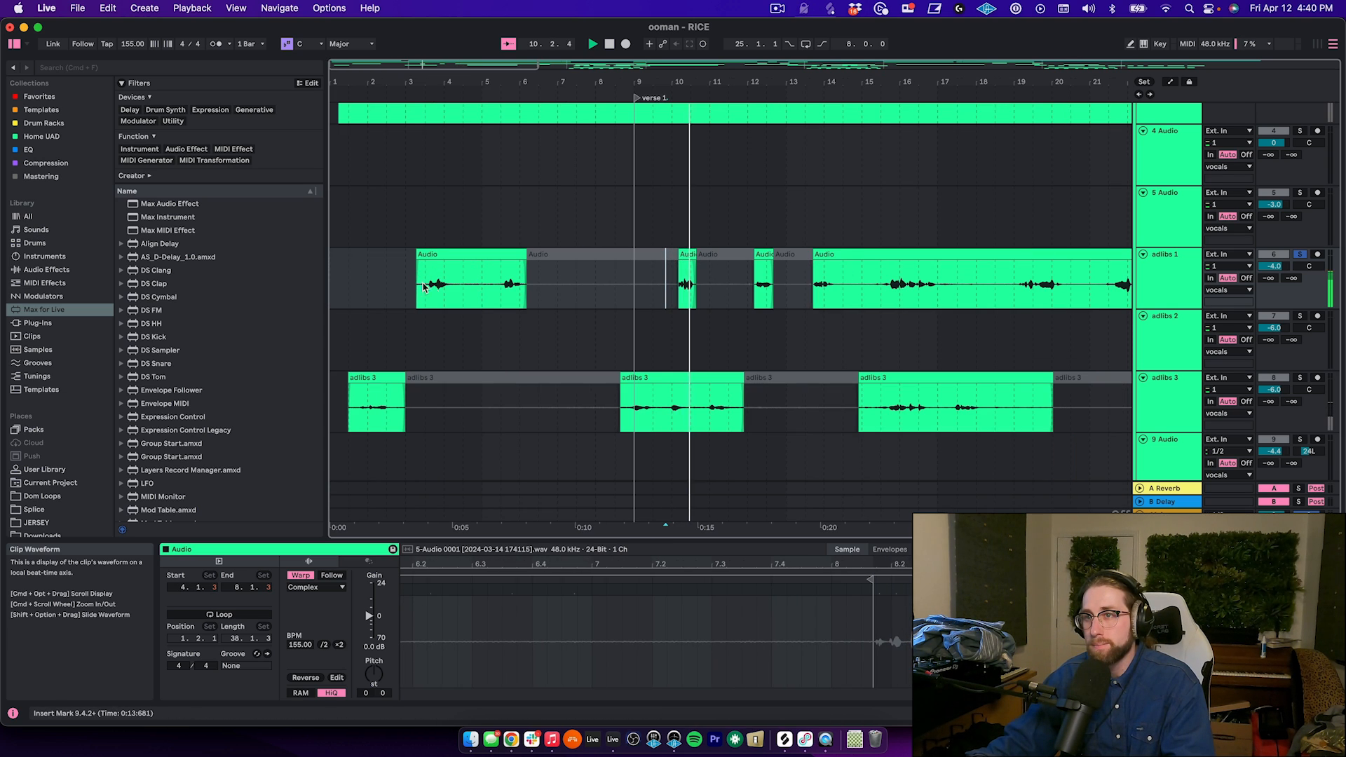
left_click_drag(455, 298, 500, 296)
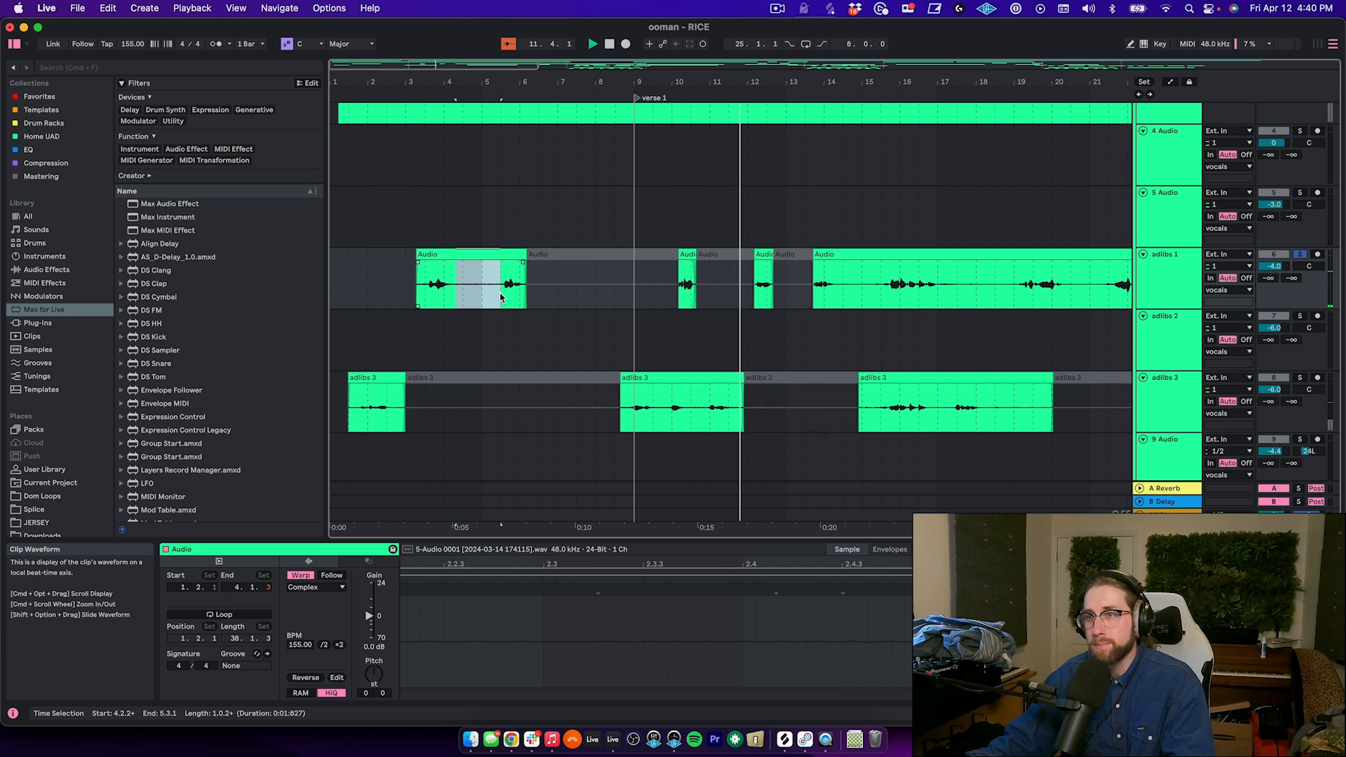
key("0")
key("minus")
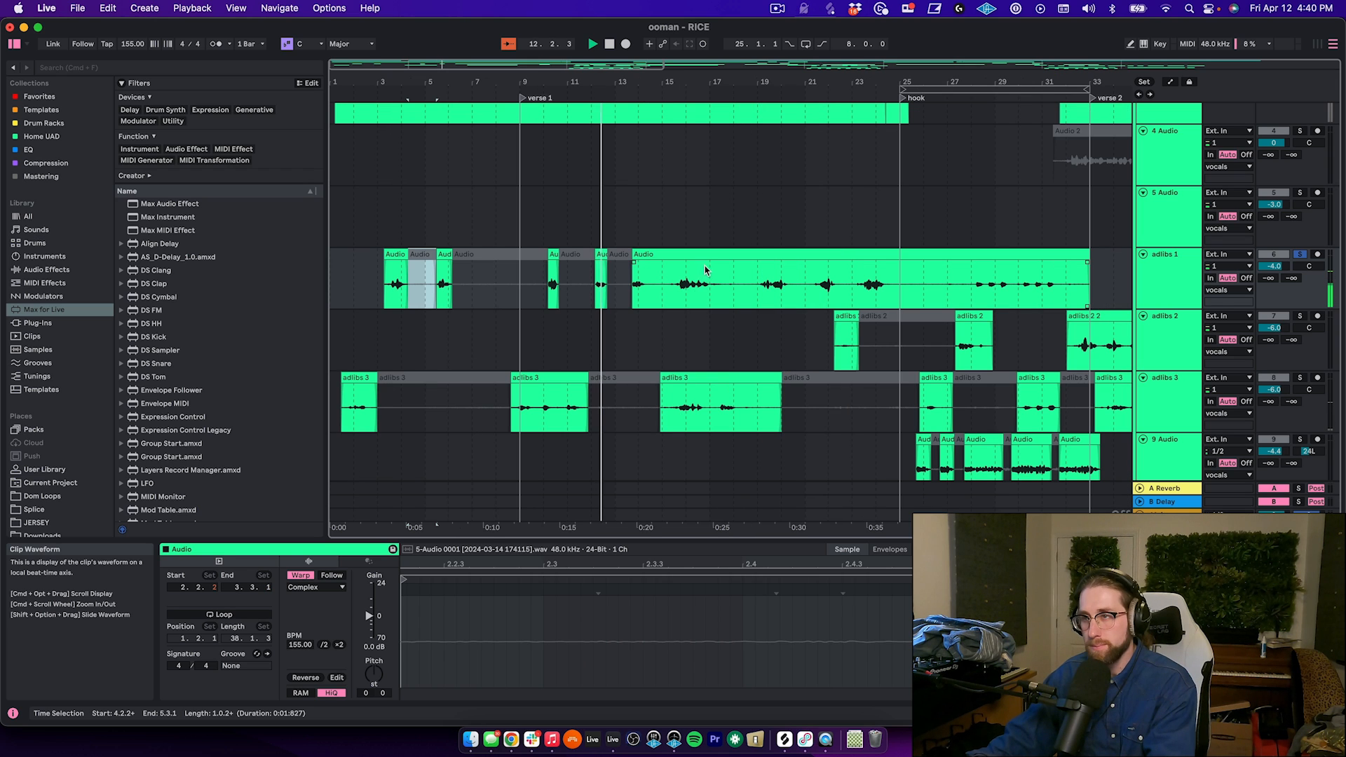
Deactivate the adlibs 1 gaps from 14.2.2 to 15.3.1 and from 17.1.1 to 19.1.2 during playback.
left_click(648, 292)
left_click_drag(648, 293, 675, 295)
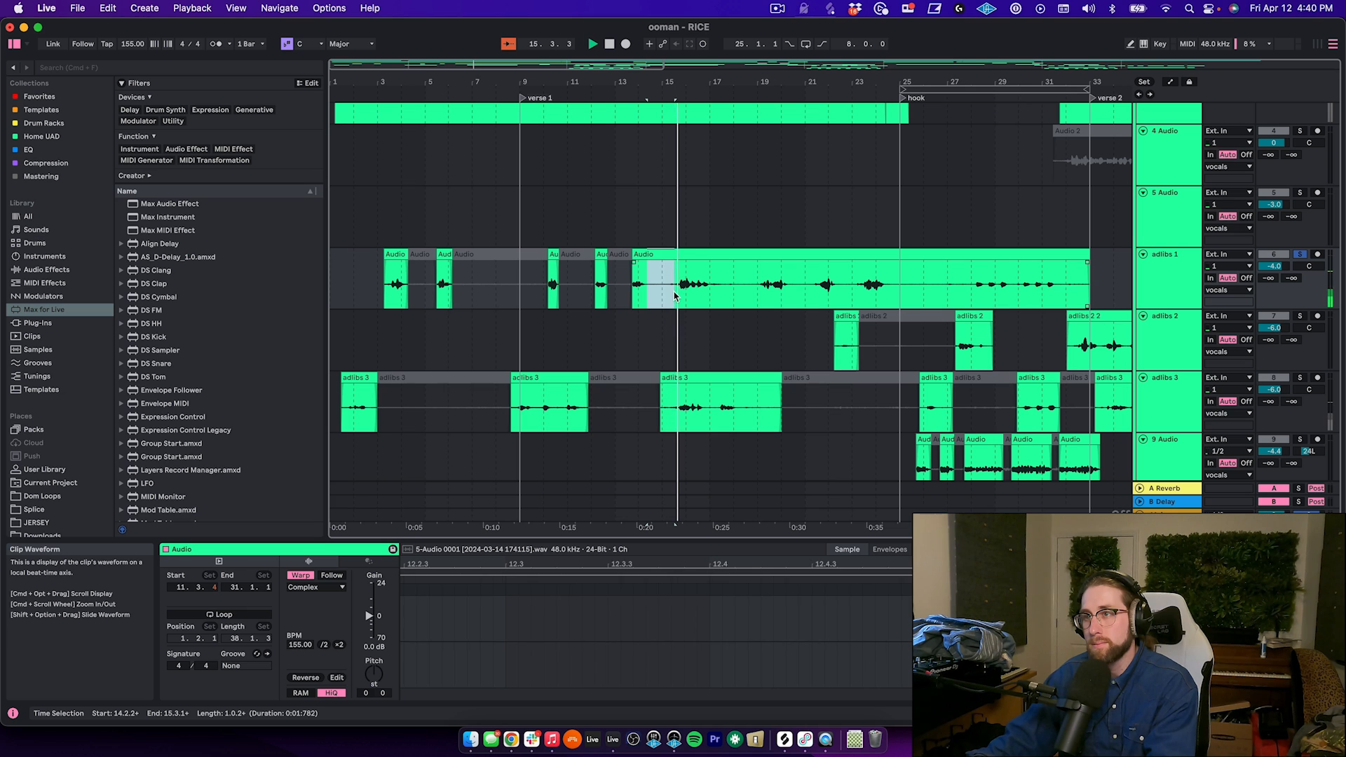
key("super+e")
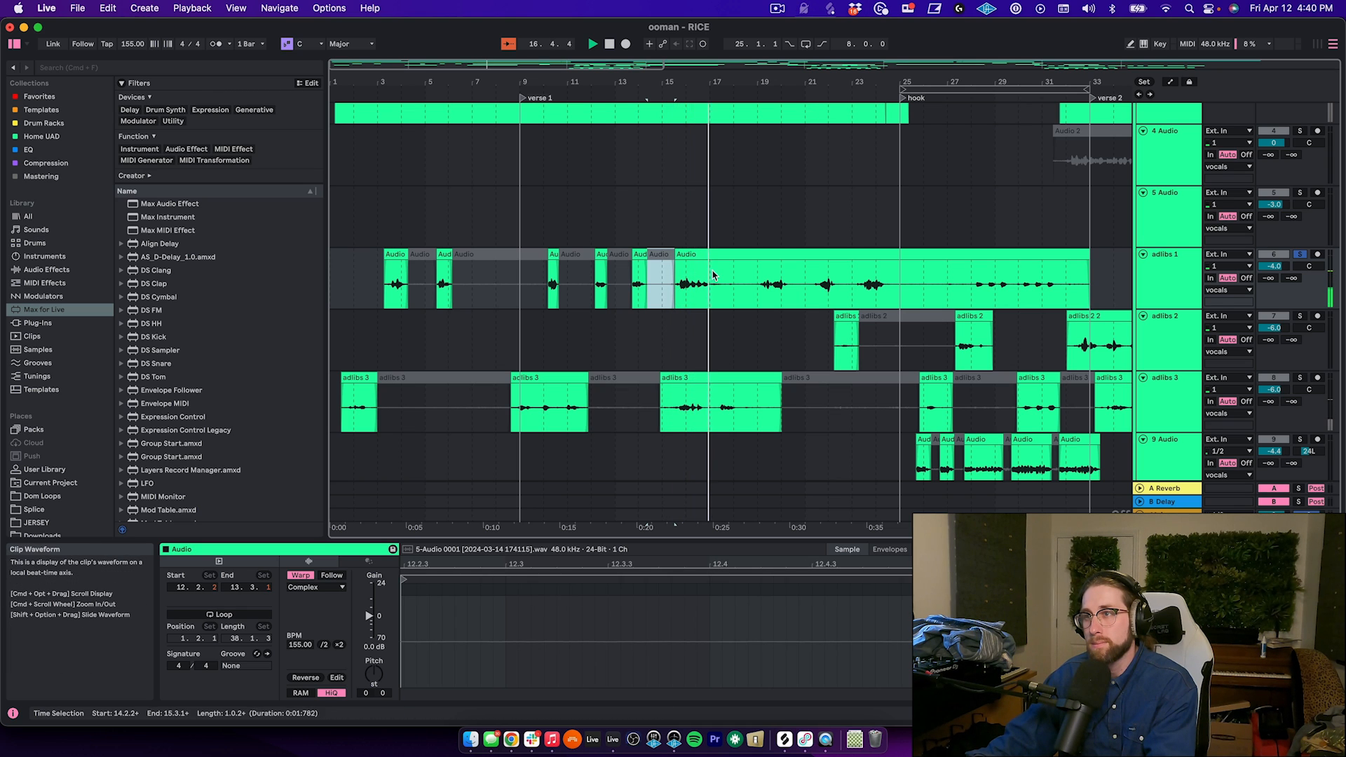
left_click_drag(711, 297, 758, 298)
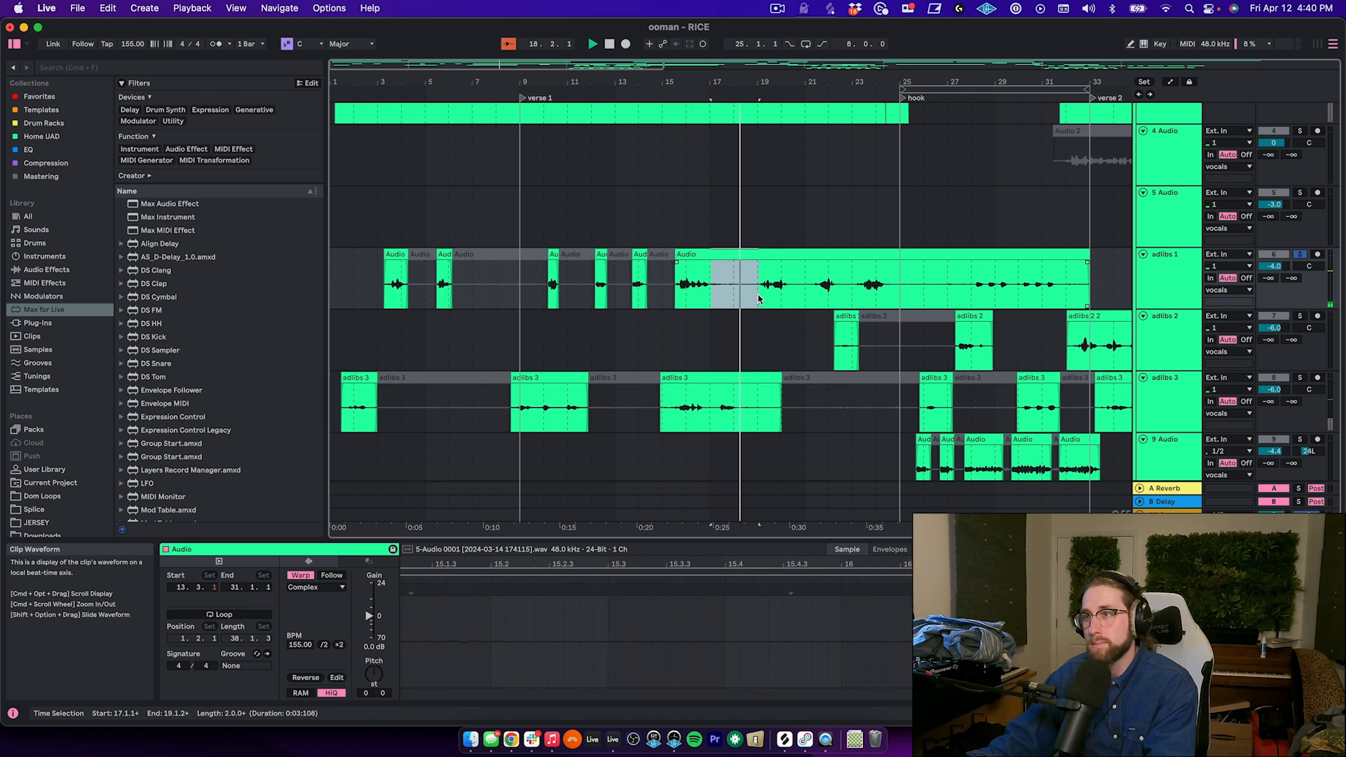
key("super+e")
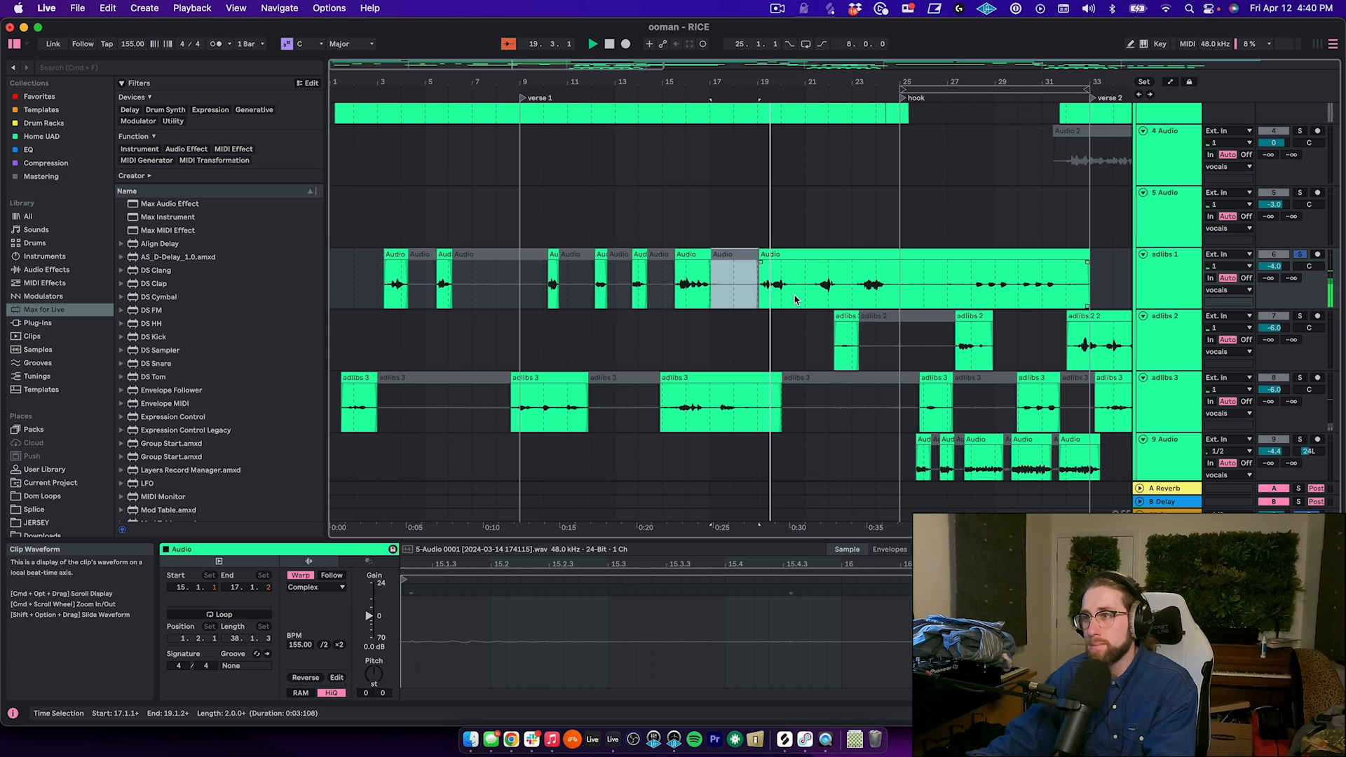
Select adlibs 2 near the start of verse 2 and turn off the solo on adlibs 1.
left_click_drag(677, 82, 444, 13)
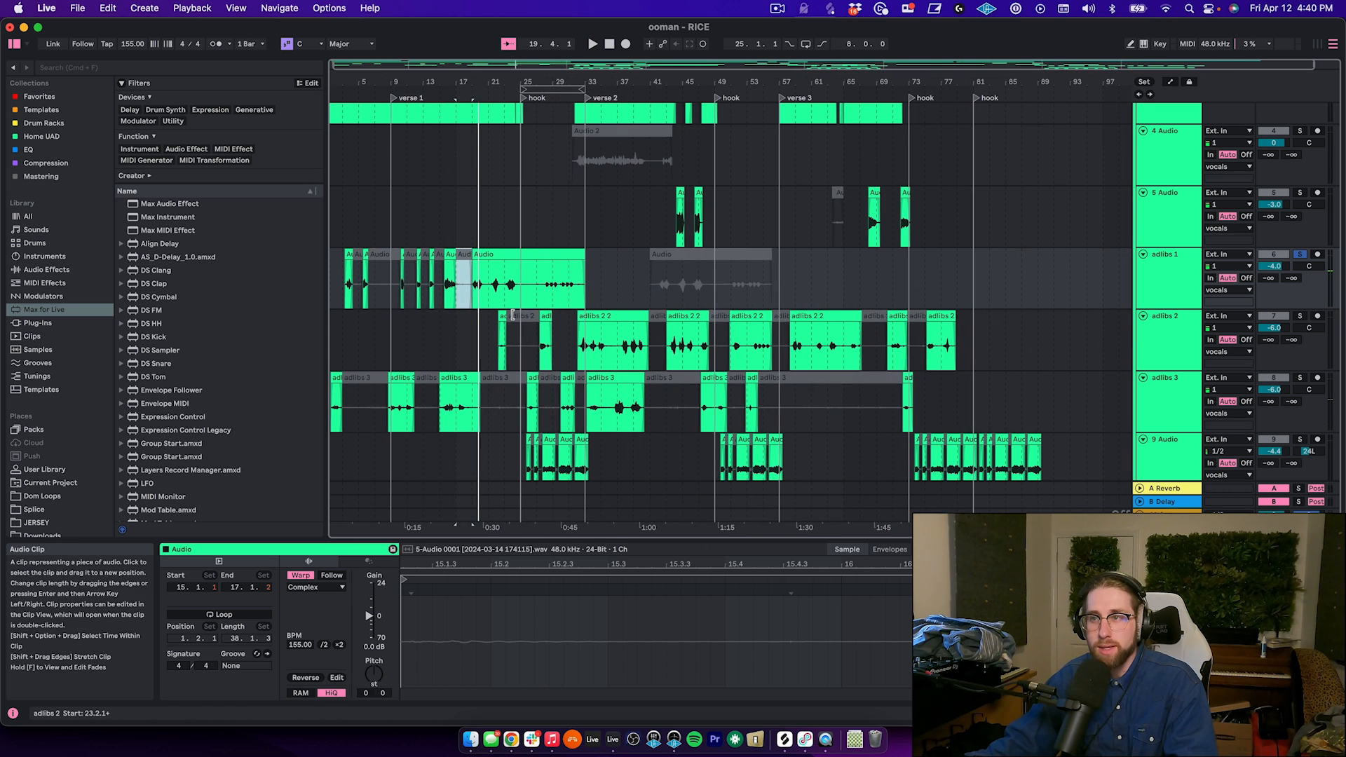
scroll(513, 315, "down", 3)
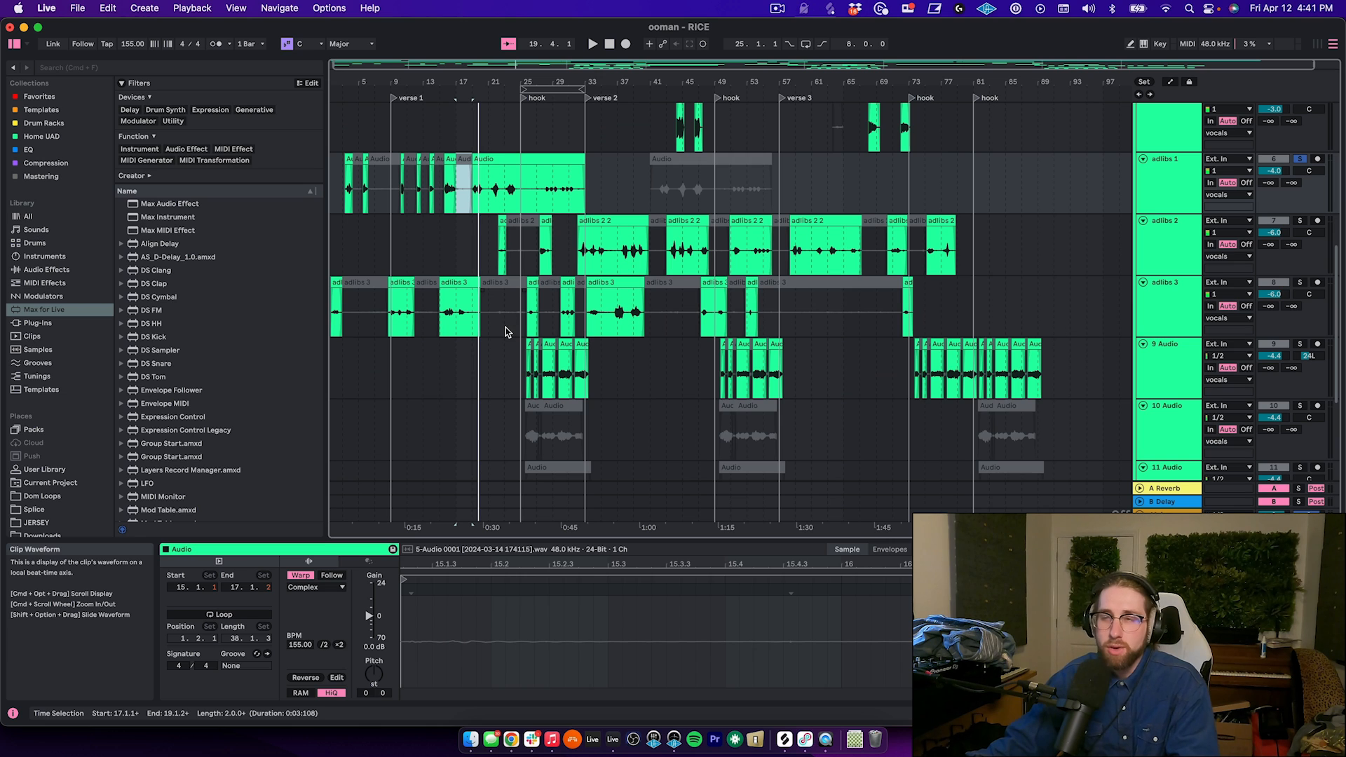
scroll(502, 318, "up", 2)
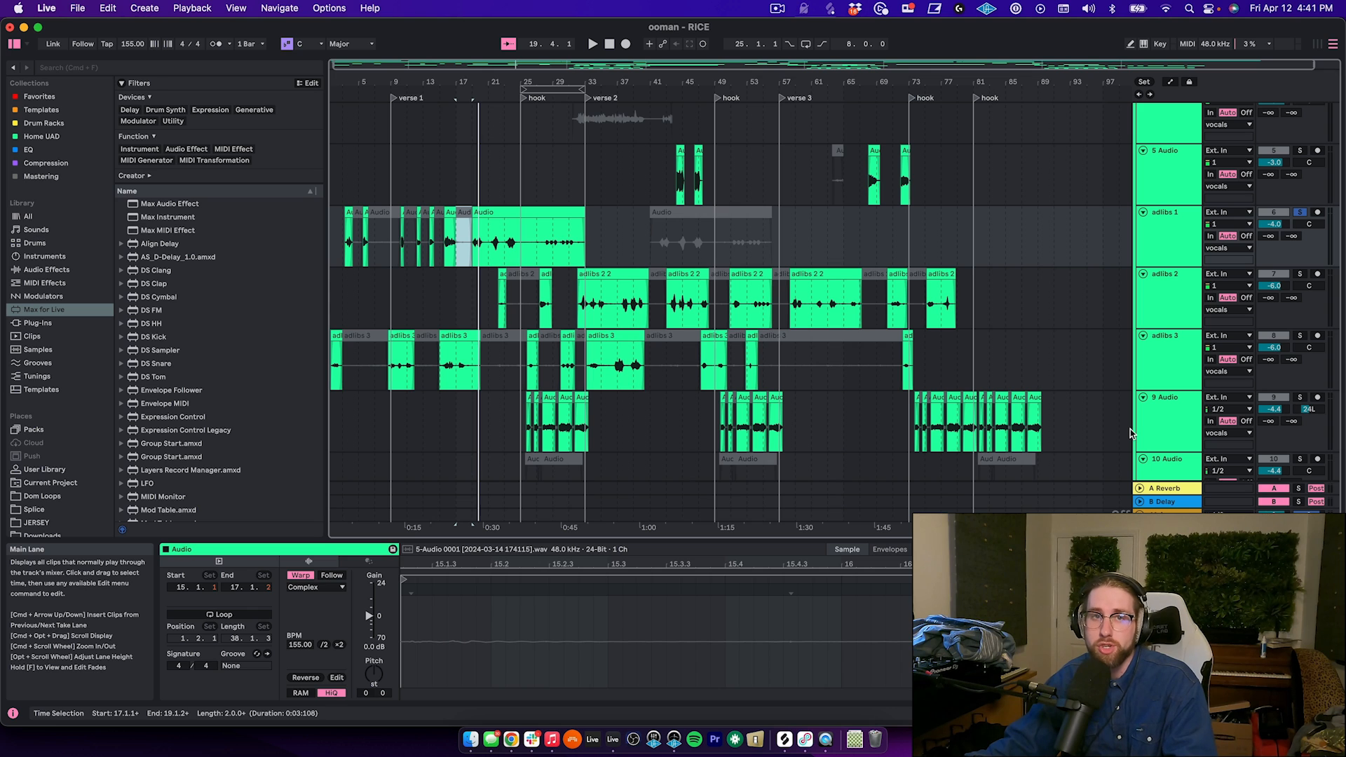
left_click(594, 317)
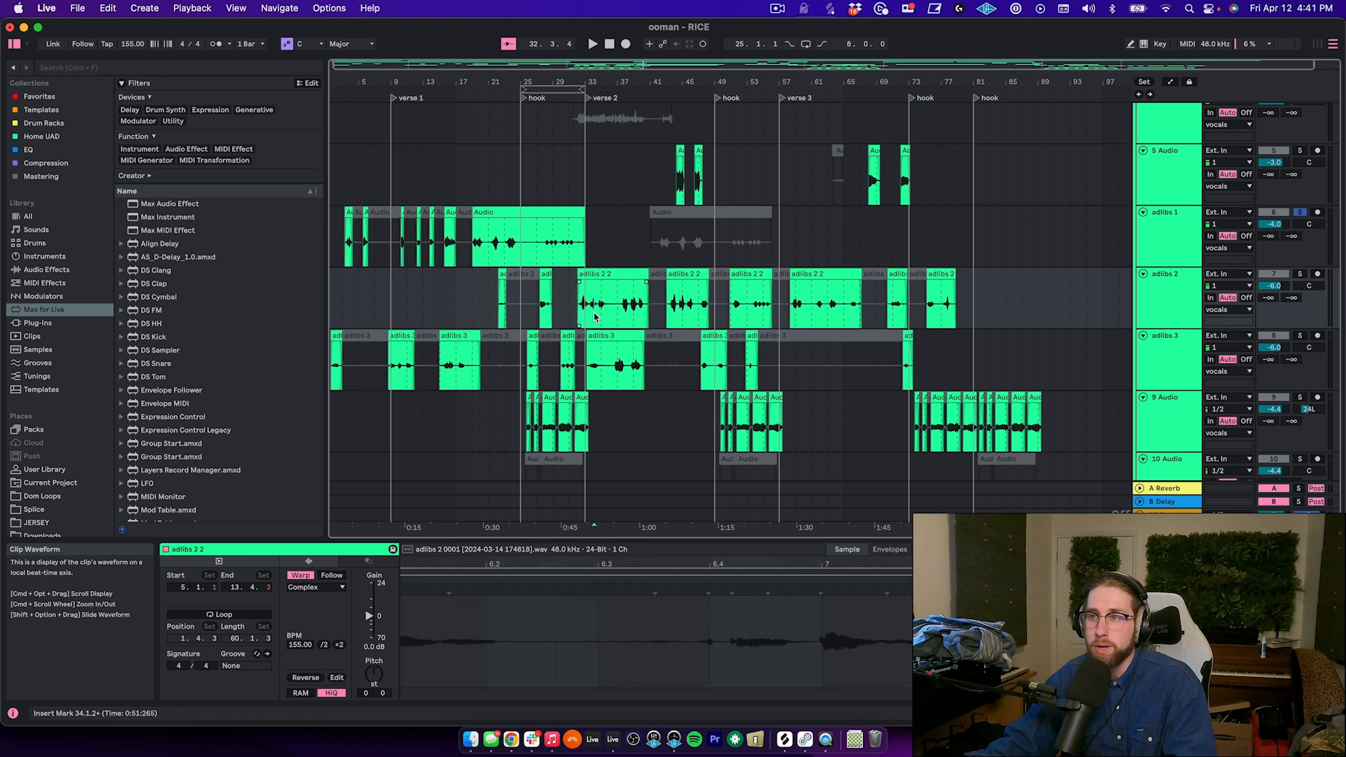
left_click(1300, 213)
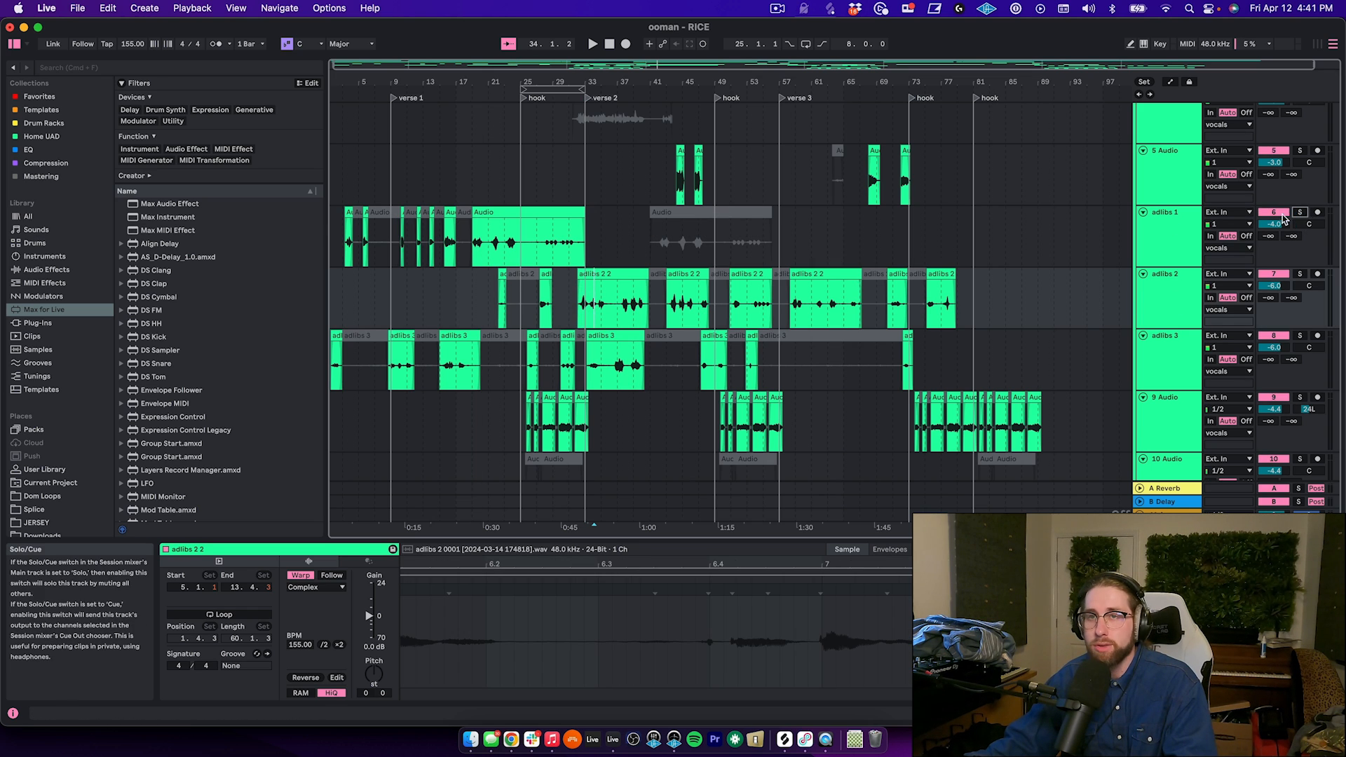
Add a Gate to adlibs 2, try different threshold and return levels, and remove the Gate.
left_click(47, 269)
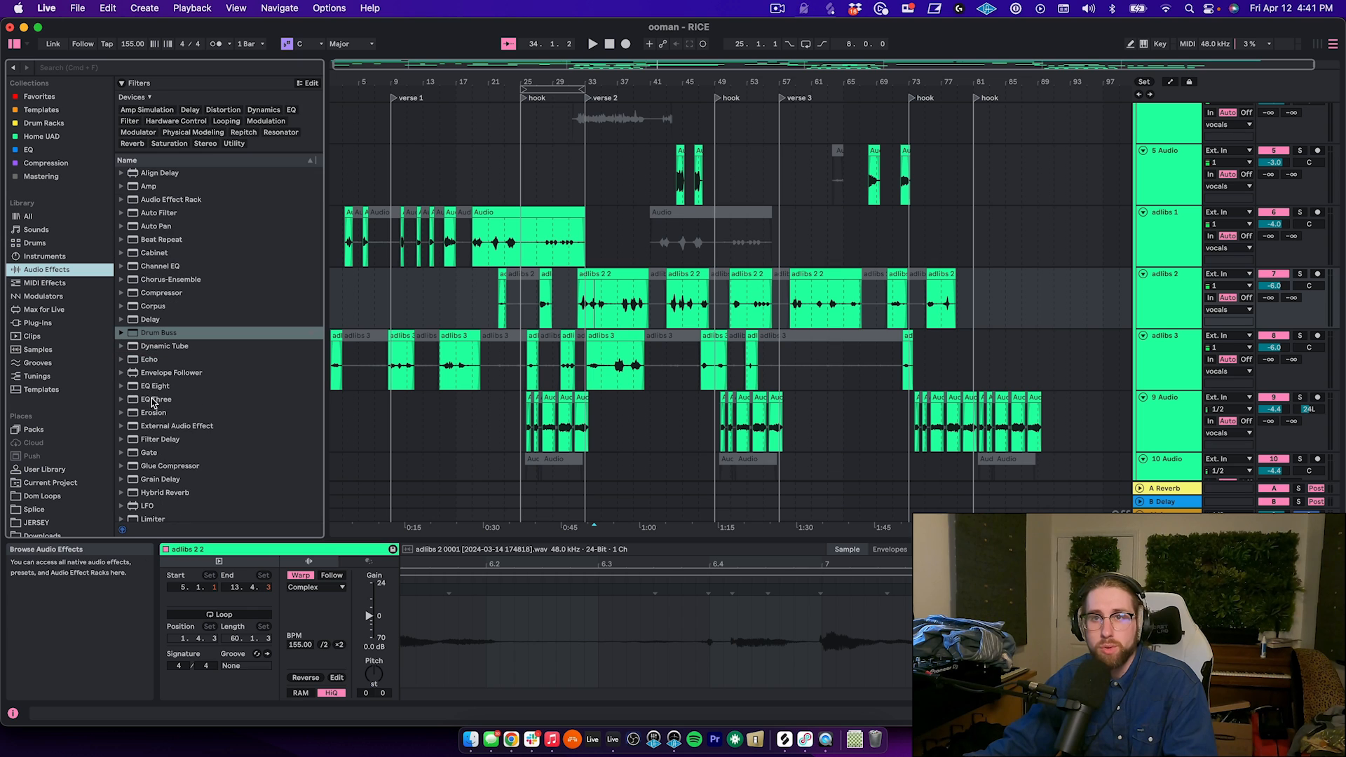
left_click(150, 453)
left_click_drag(709, 306, 710, 309)
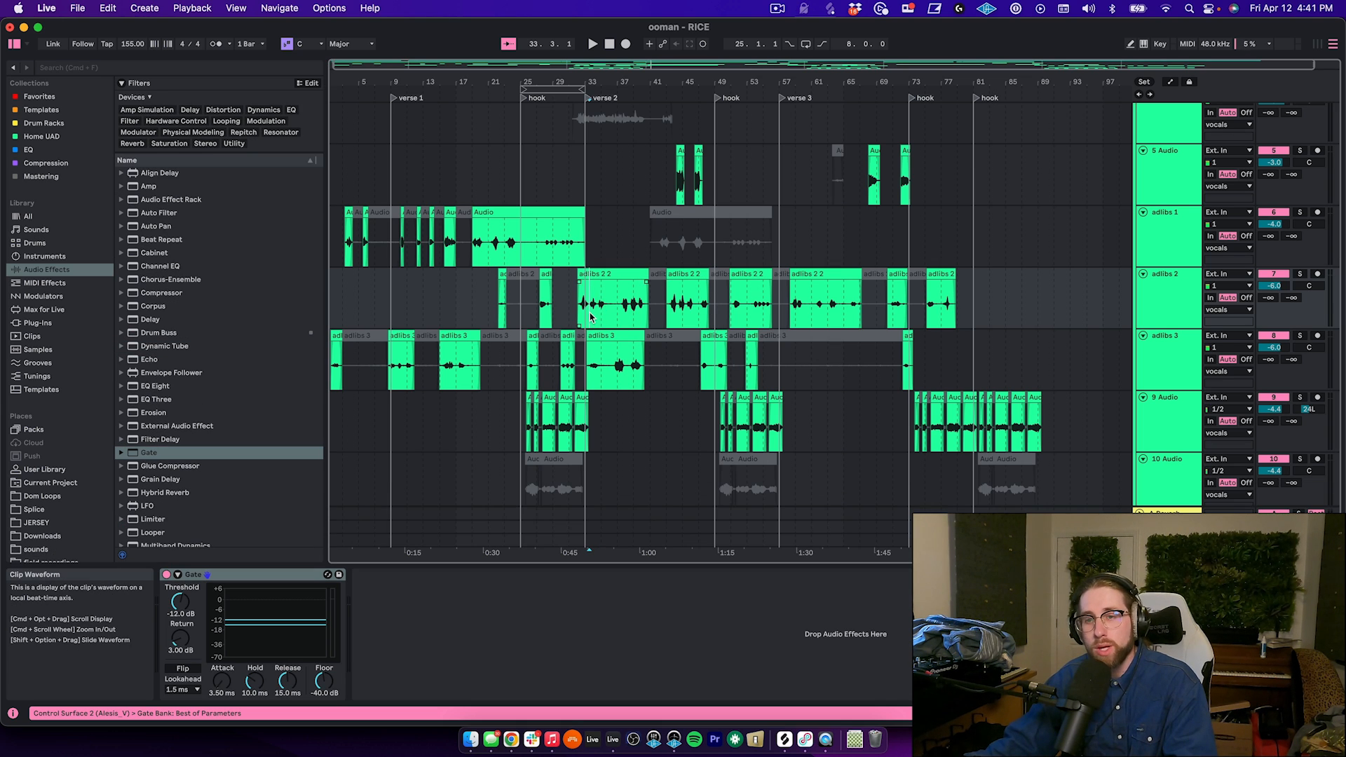
left_click_drag(180, 602, 204, 635)
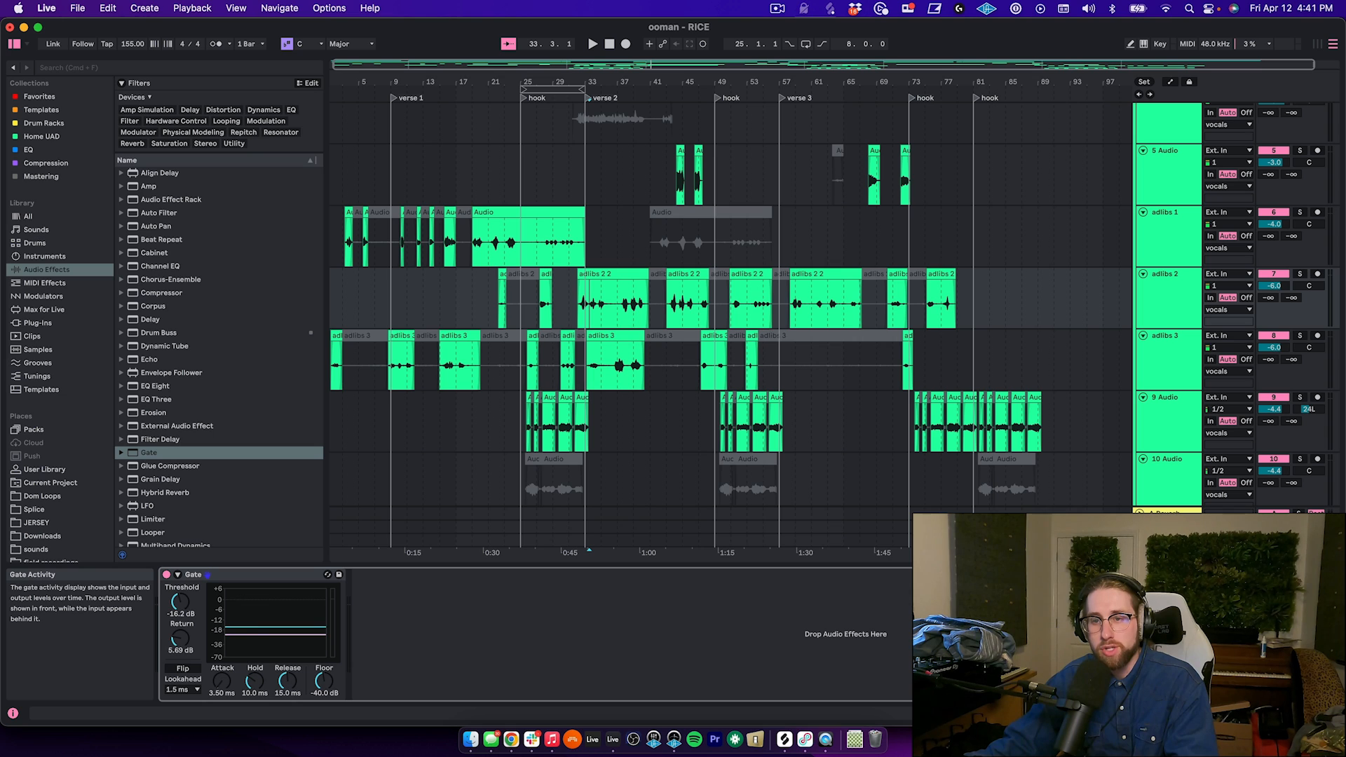
left_click_drag(249, 627, 249, 620)
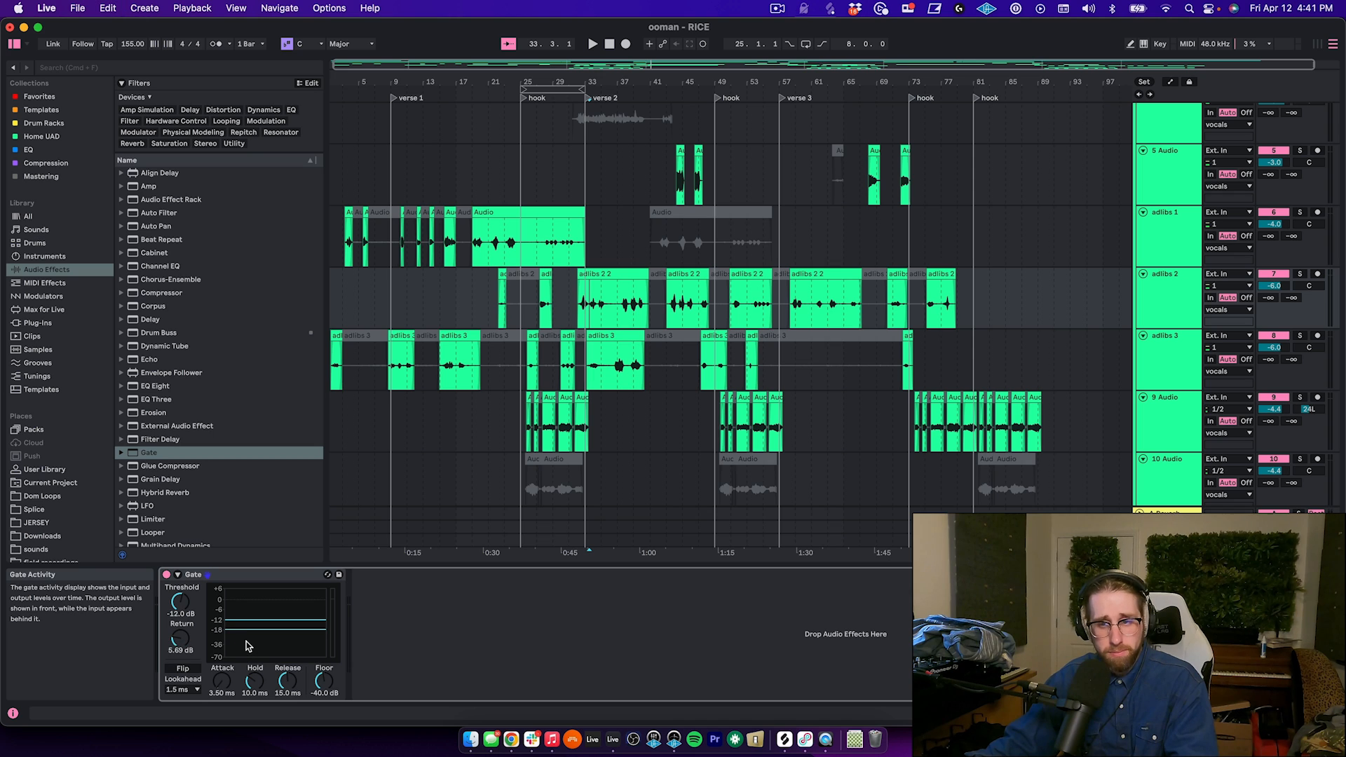
left_click(241, 578)
key("Delete")
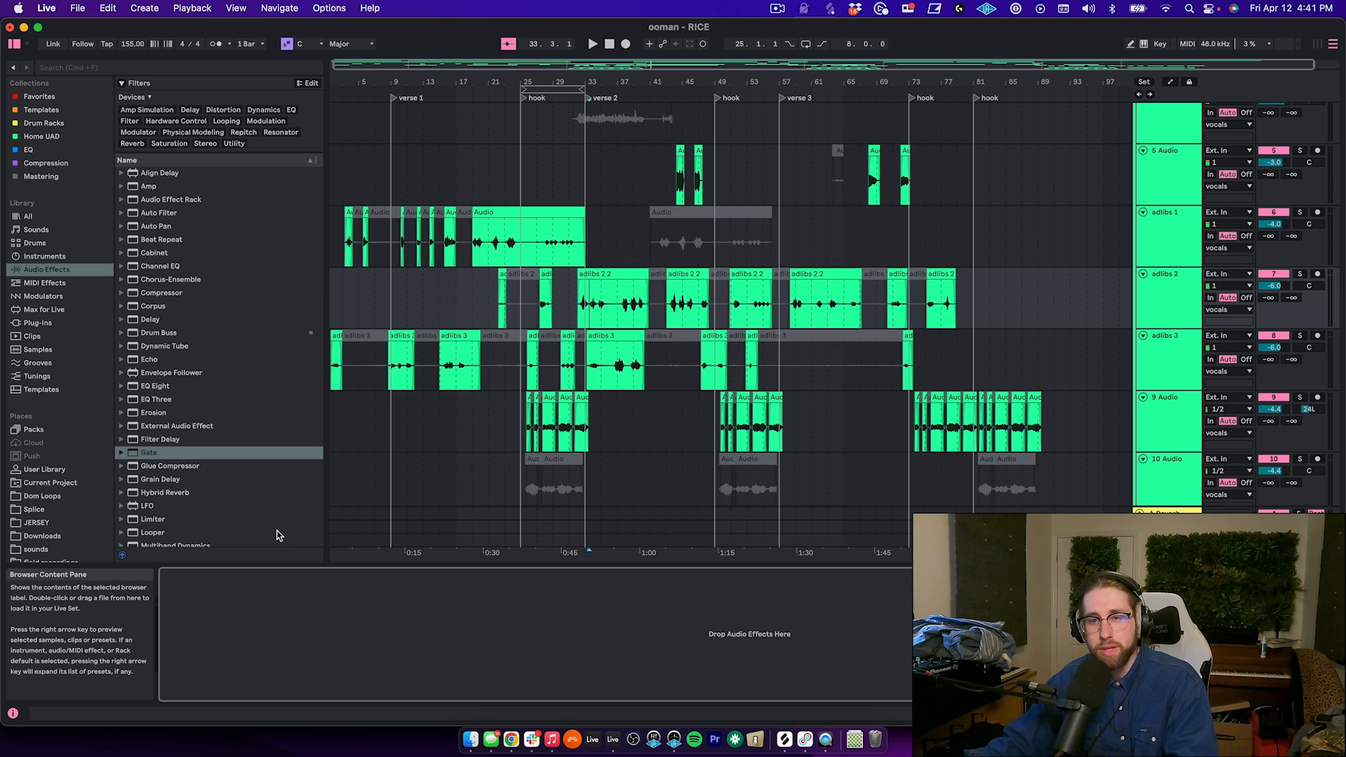
Add a Gate to the adlibs 2 track and set its threshold to -24.7 dB.
left_click_drag(146, 454, 564, 382)
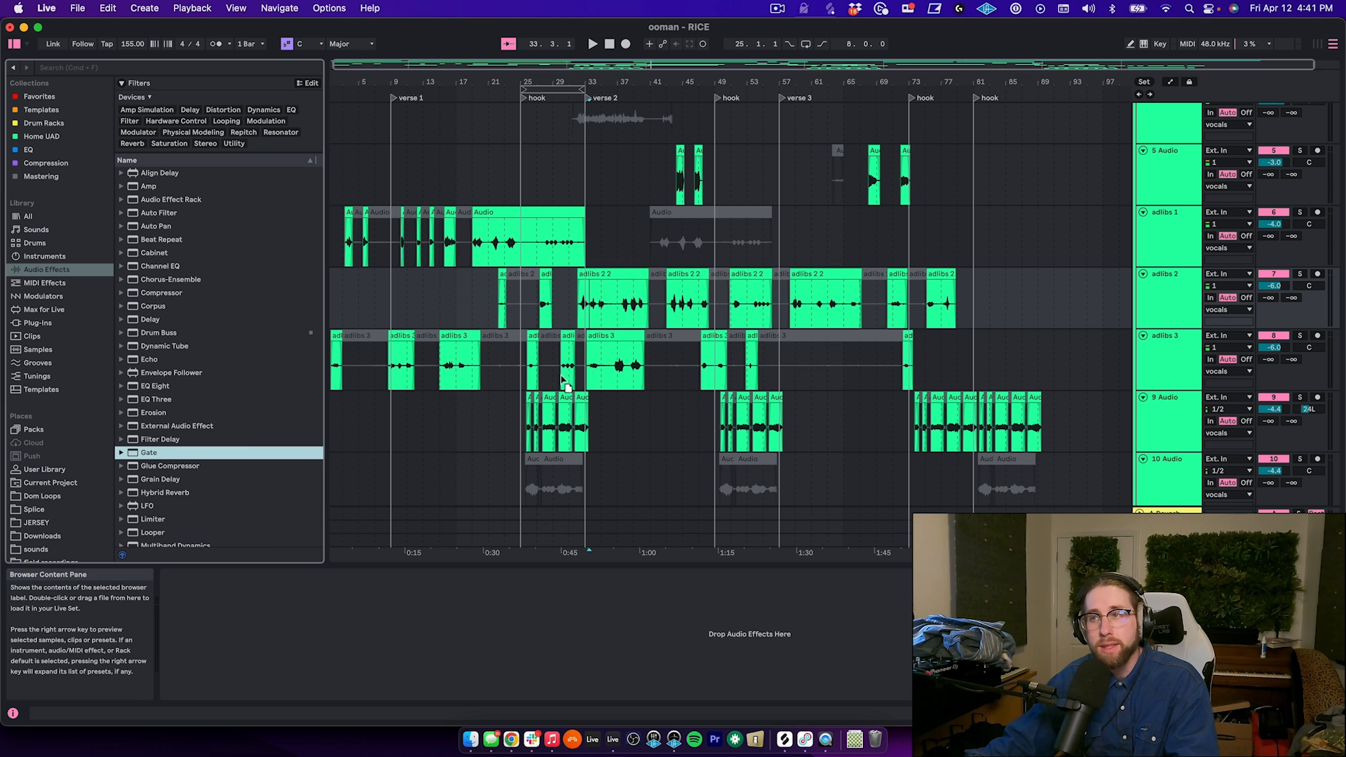
left_click_drag(738, 311, 737, 311)
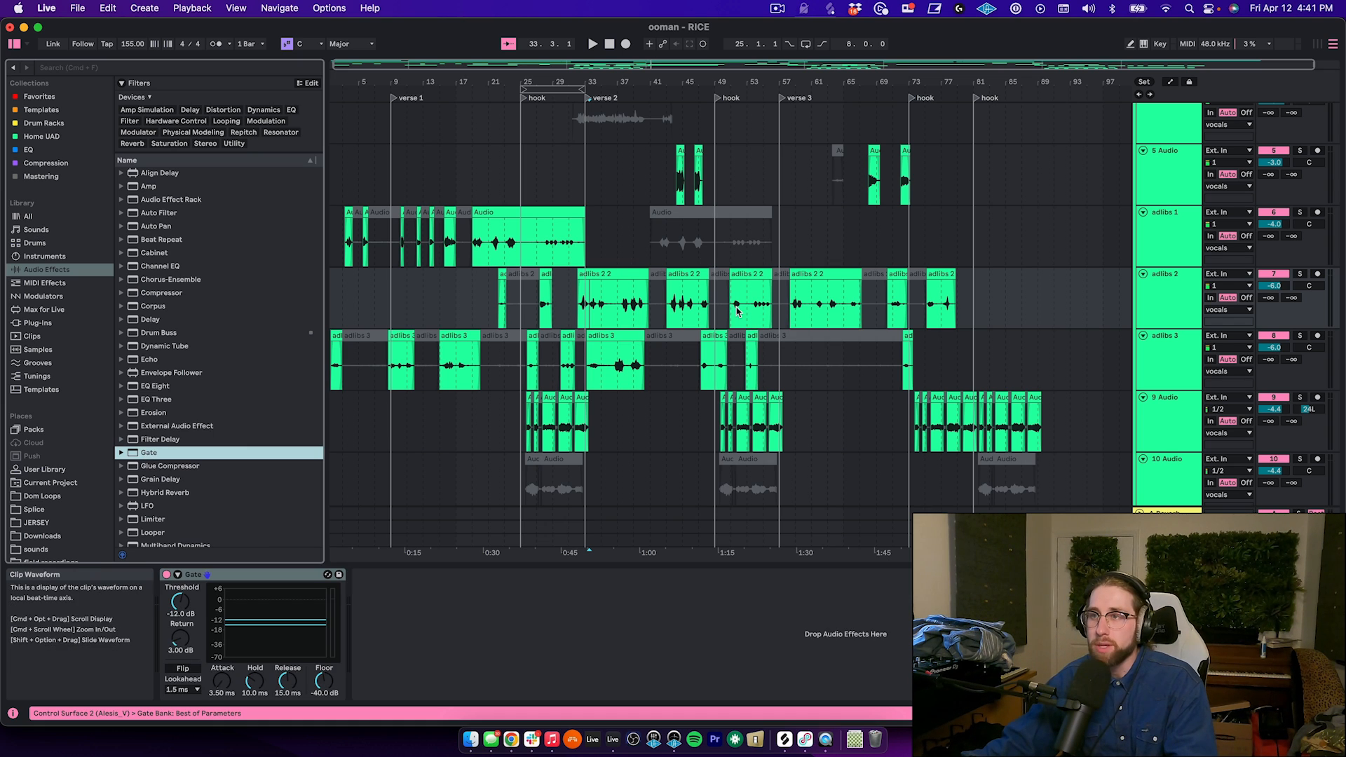
left_click(610, 286)
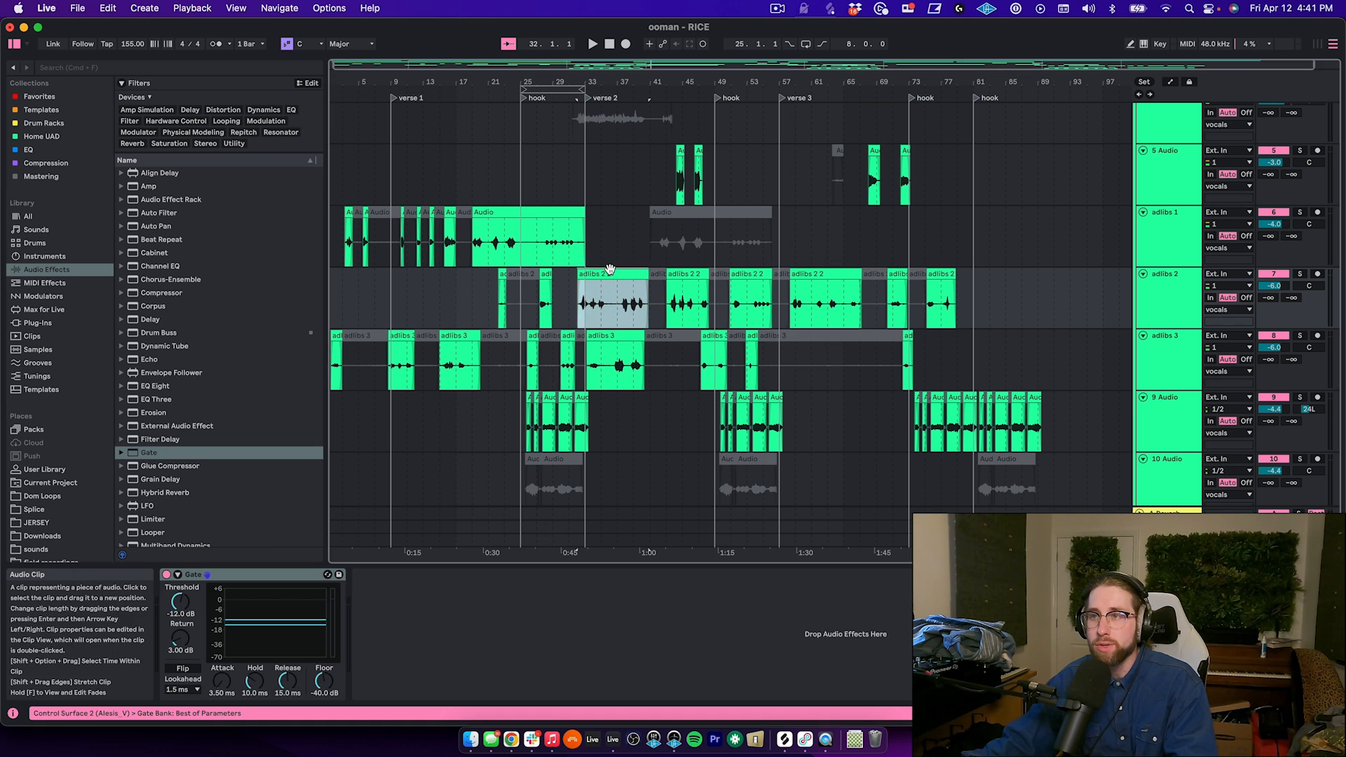
left_click(580, 319)
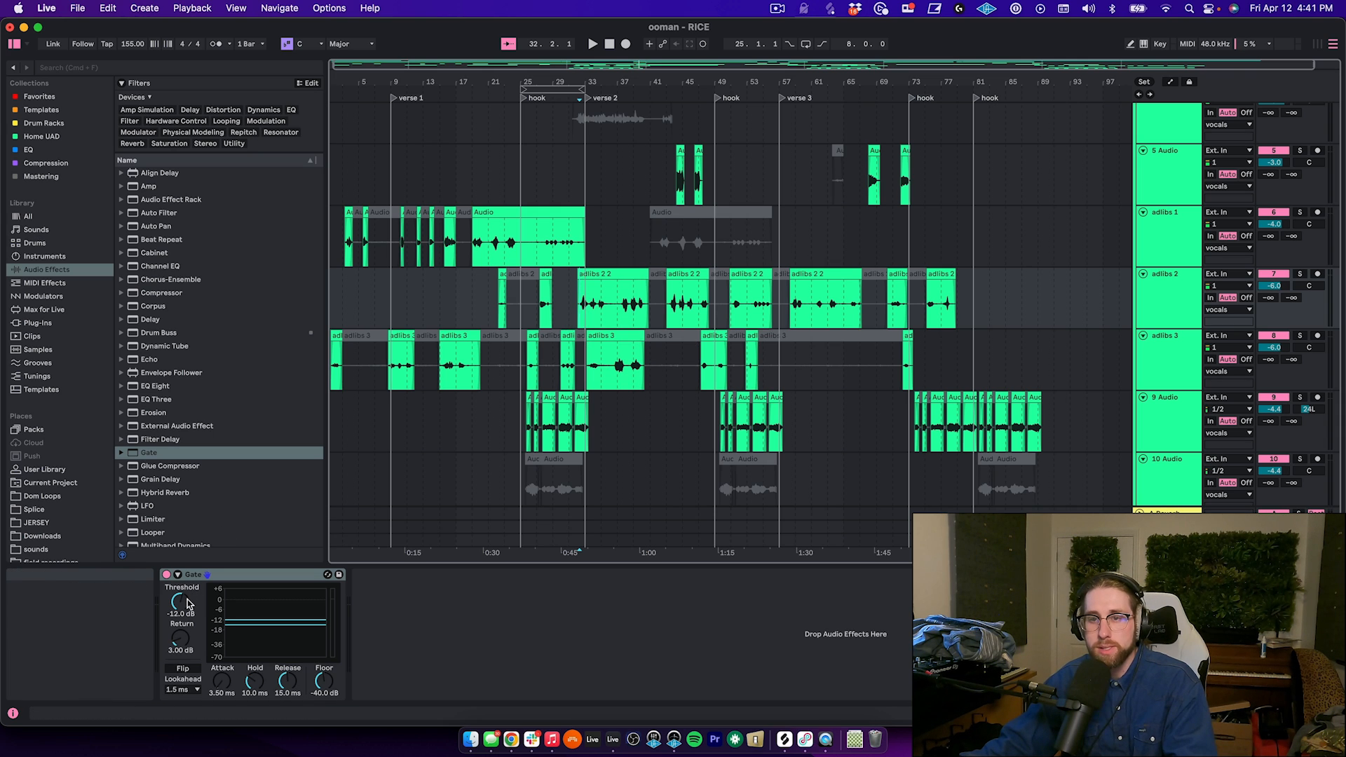
left_click_drag(181, 602, 180, 608)
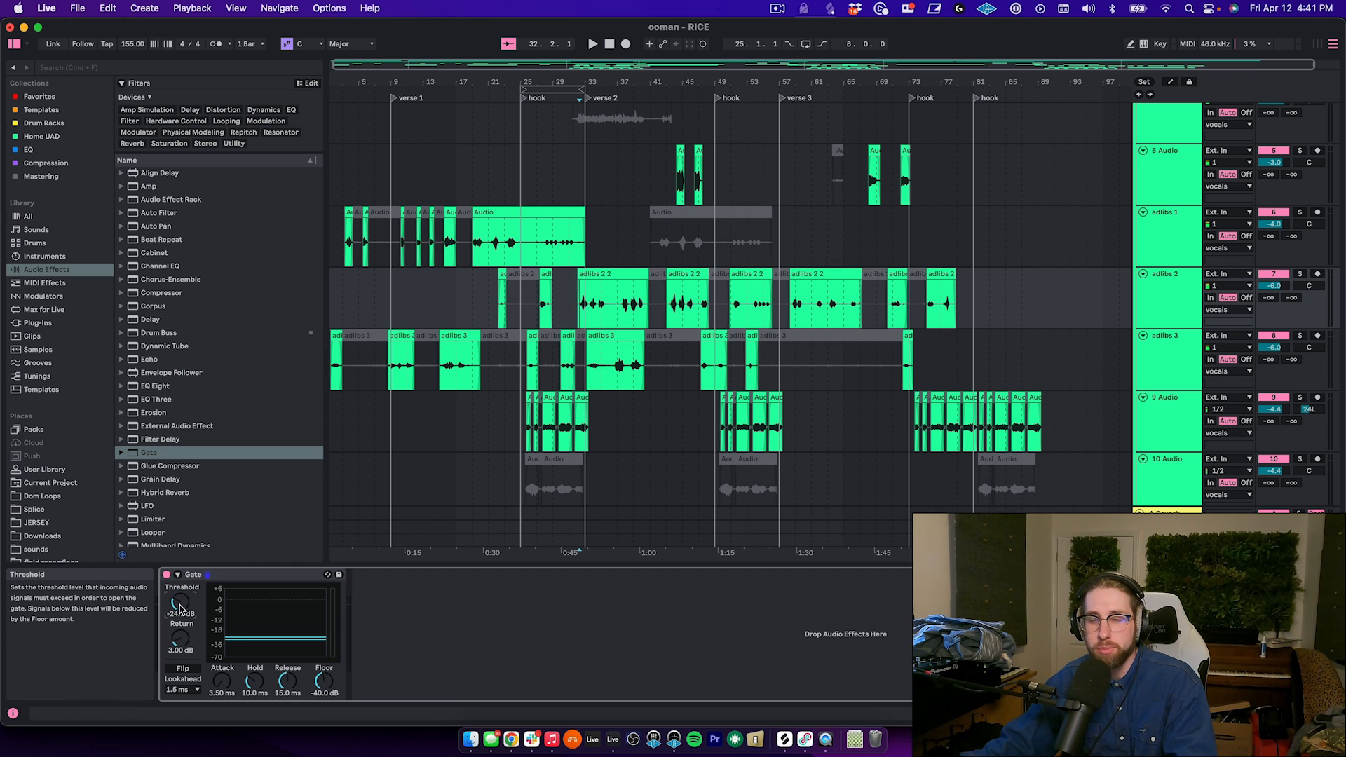
Solo adlibs 2, play its clip from bar 32, and lower the Gate threshold to -62.4 dB.
left_click(581, 316)
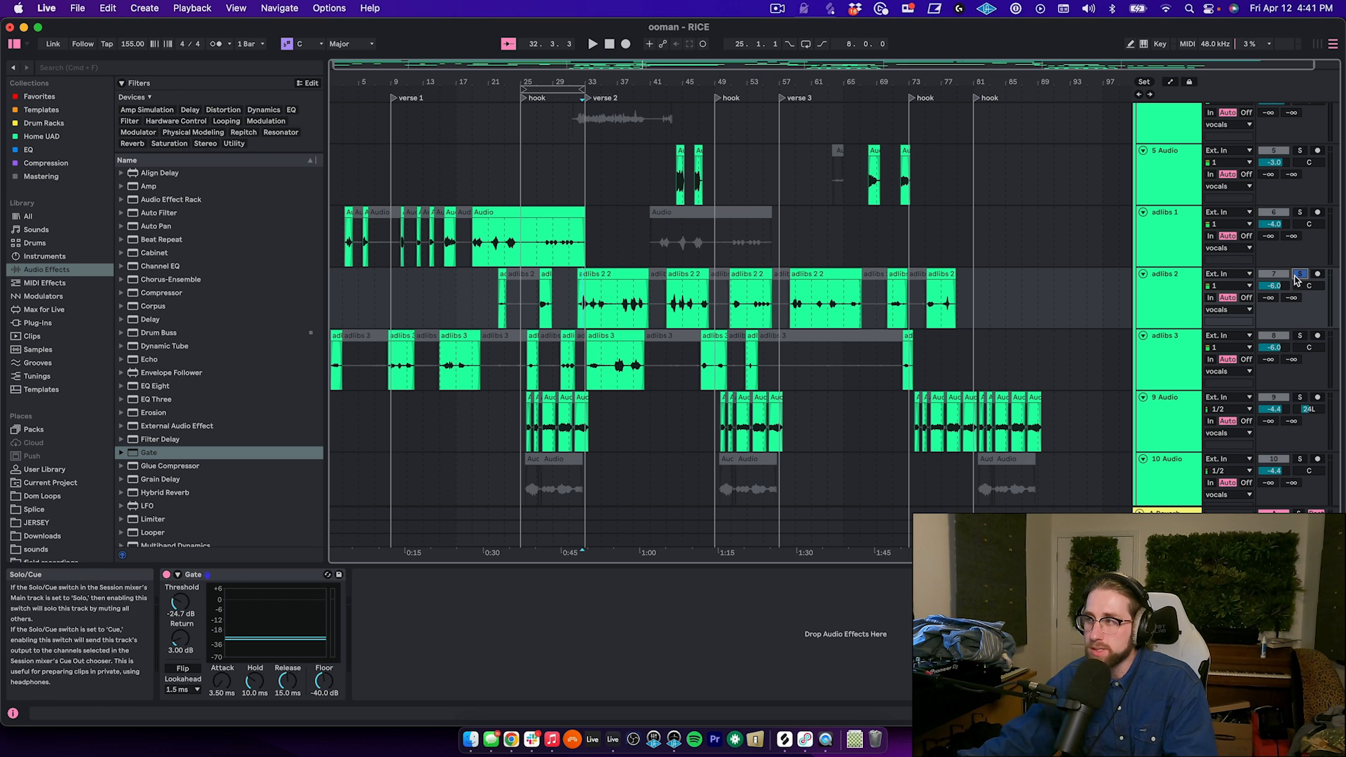
left_click(637, 274)
key("space")
left_click_drag(589, 80, 589, 151)
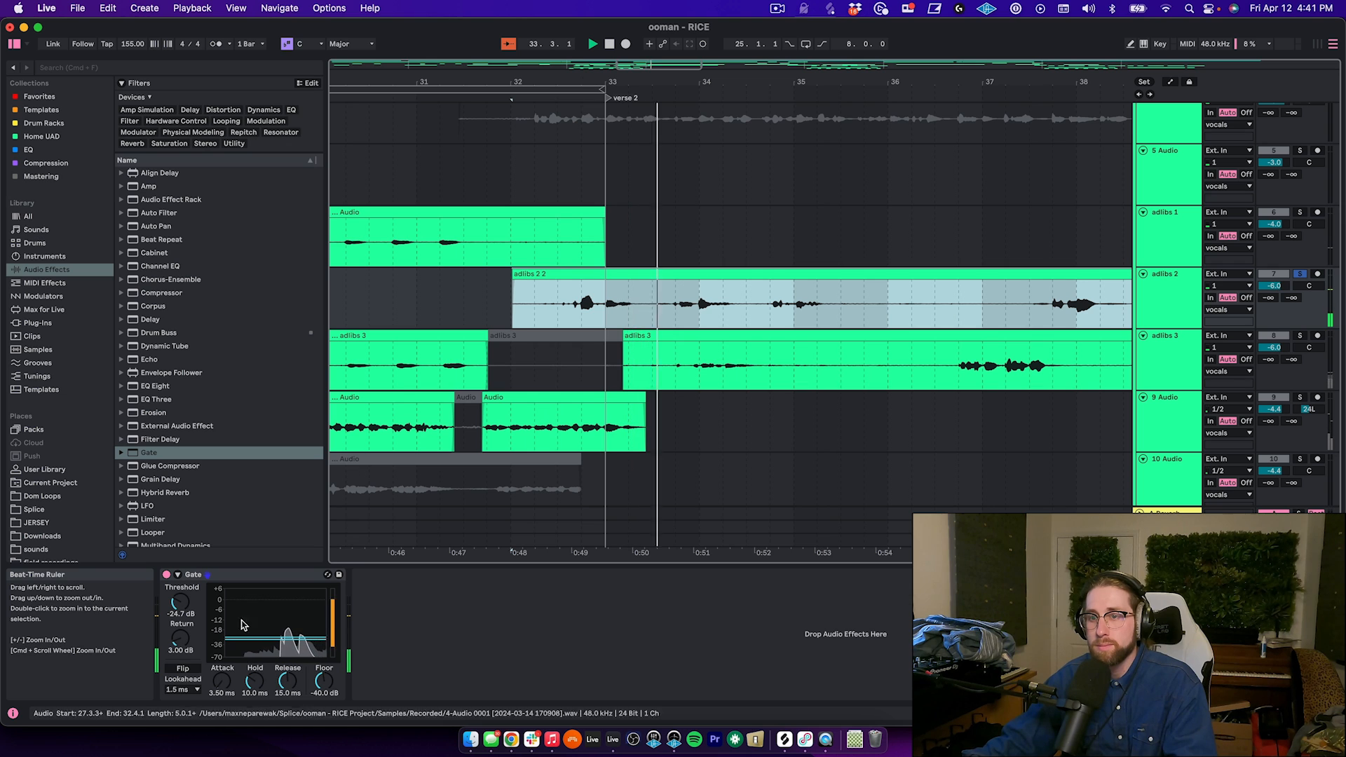
mouse_move(180, 601)
left_mouse_down()
mouse_move(180, 624)
mouse_move(180, 590)
left_mouse_up()
key("space")
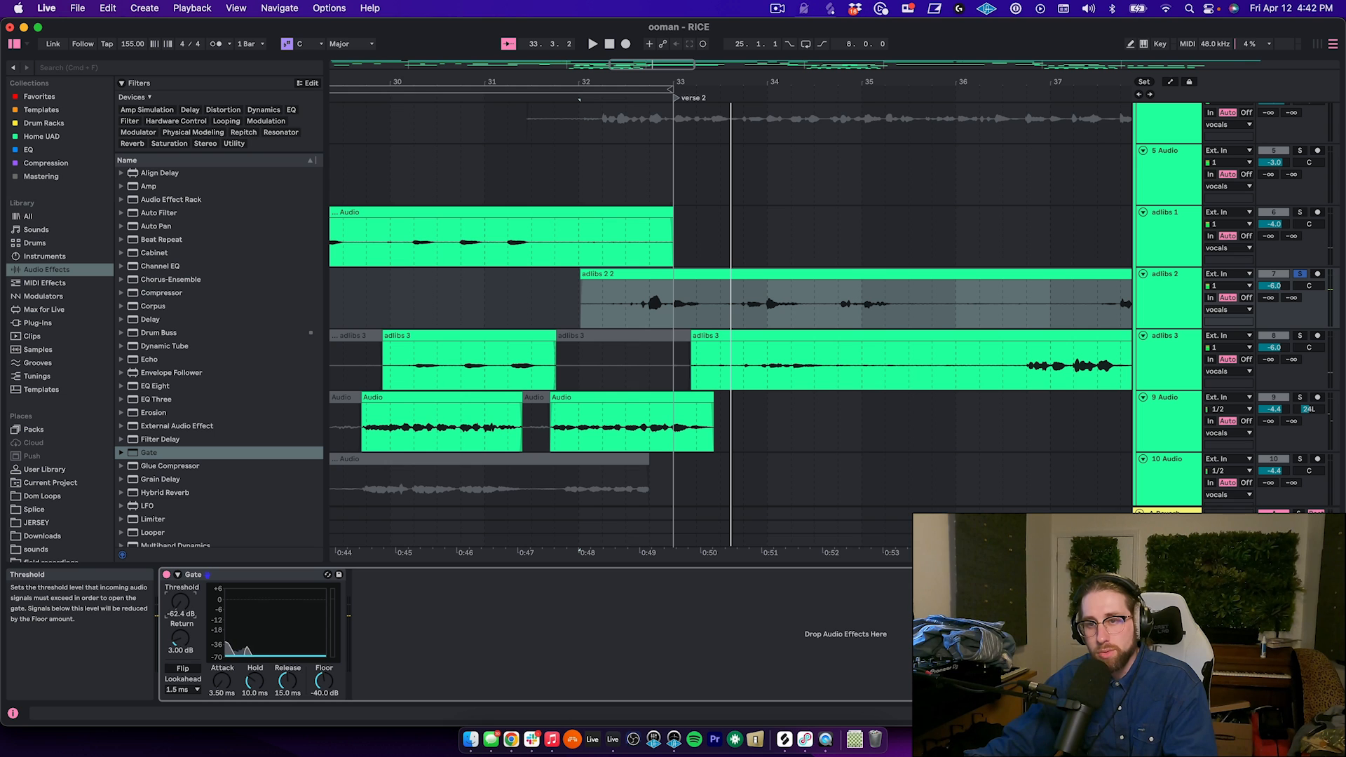
Audition the gated adlibs 2 clip from bar 32 with thresholds of -36.6 dB and -26.1 dB.
key("space")
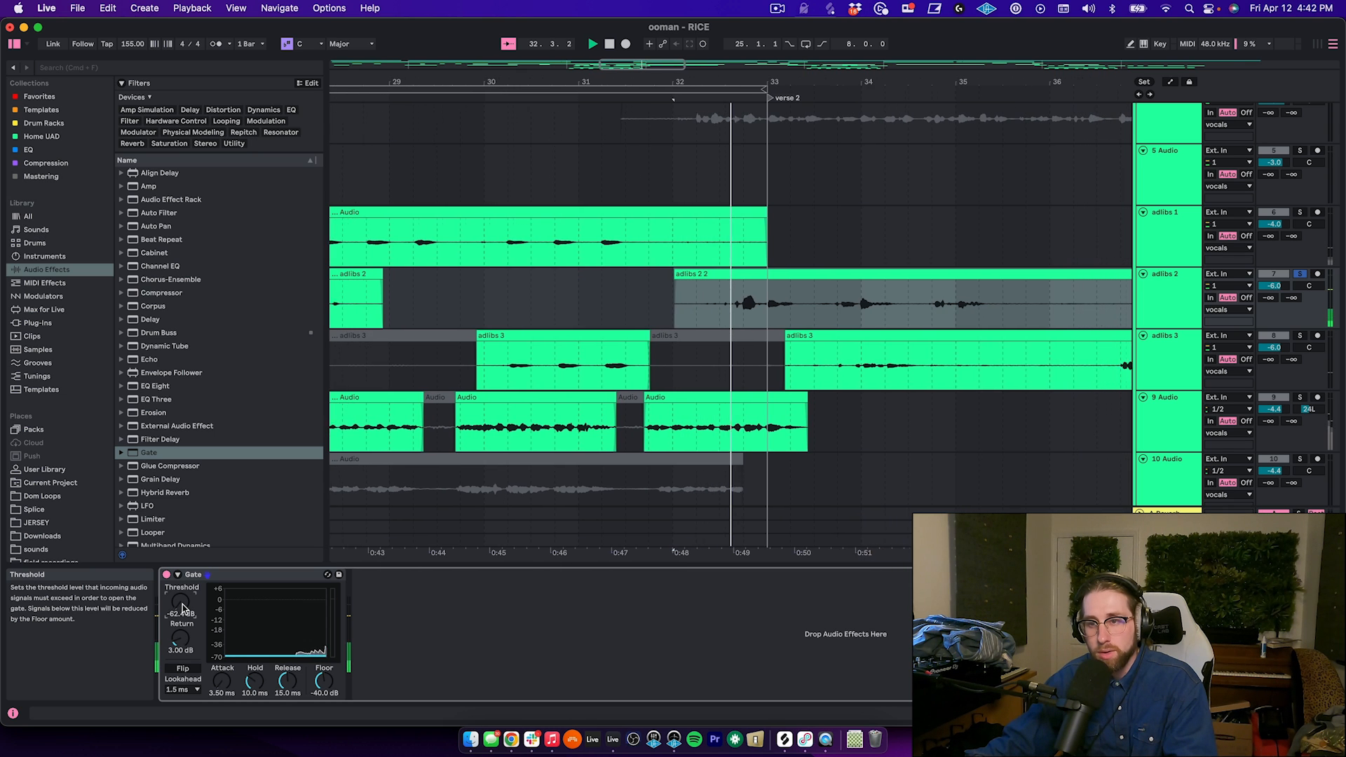
left_click_drag(182, 607, 182, 586)
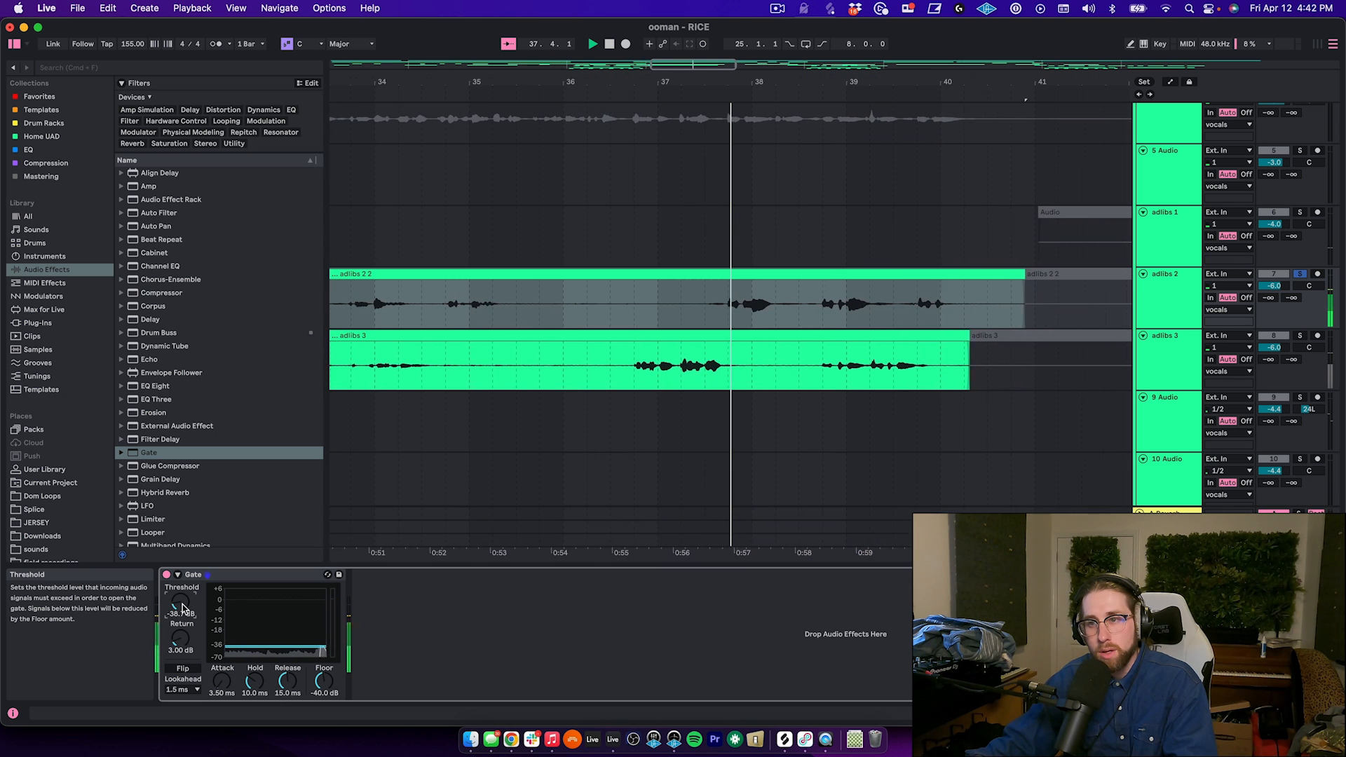
left_click_drag(182, 608, 182, 606)
key("space")
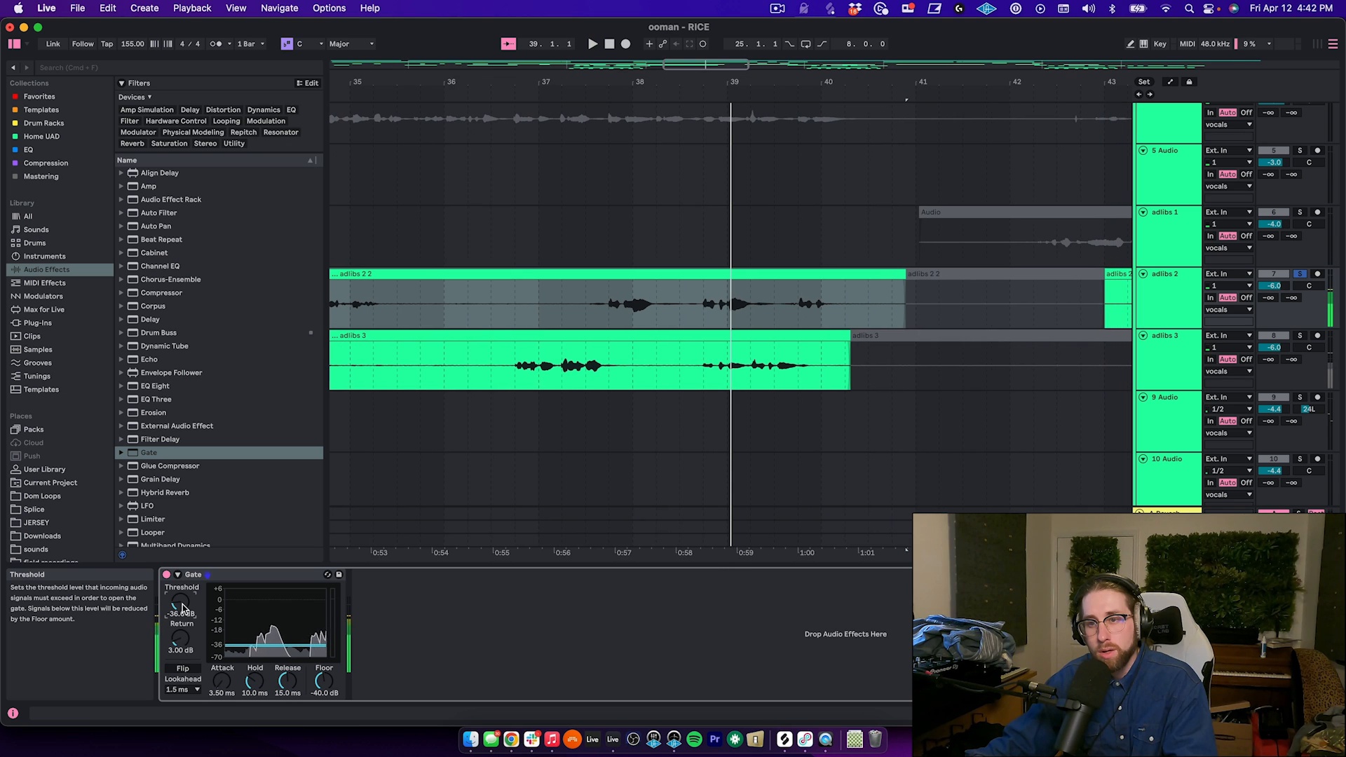
key("space")
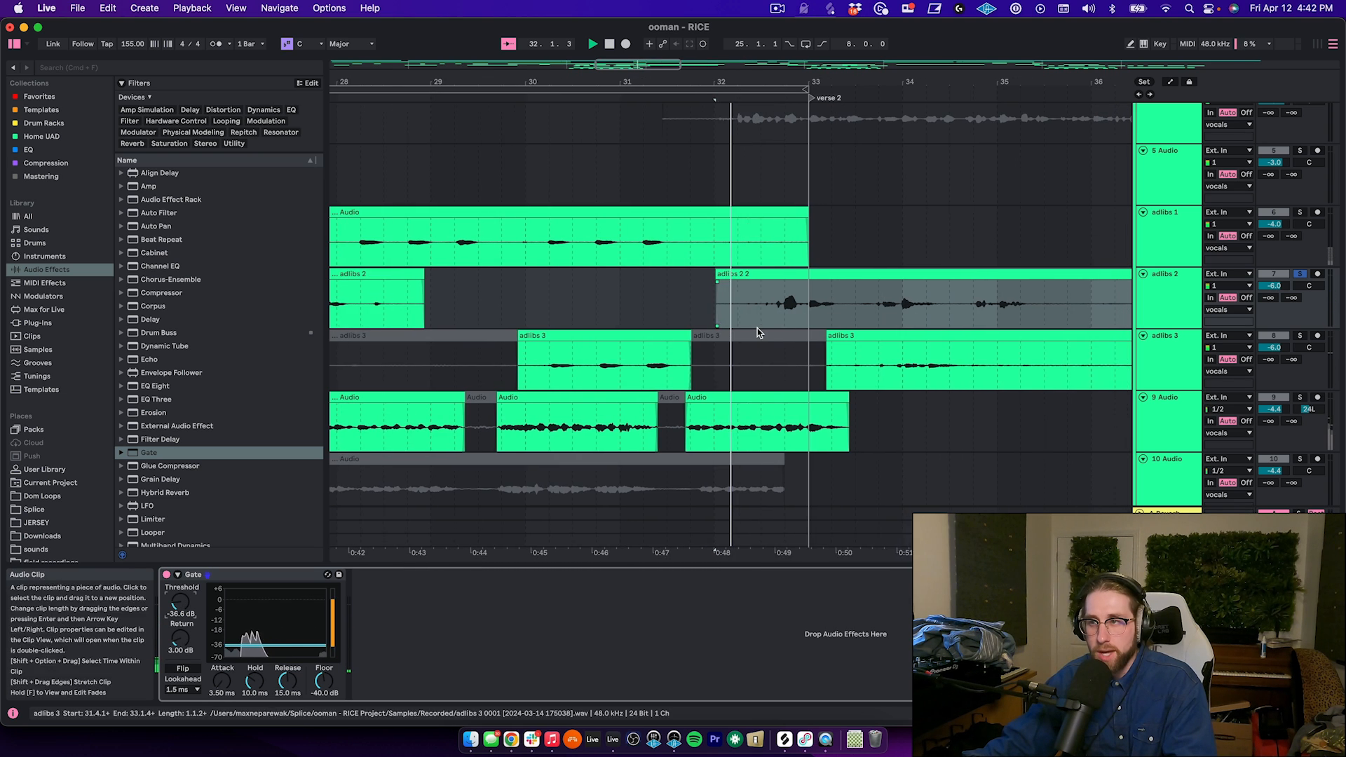
key("space")
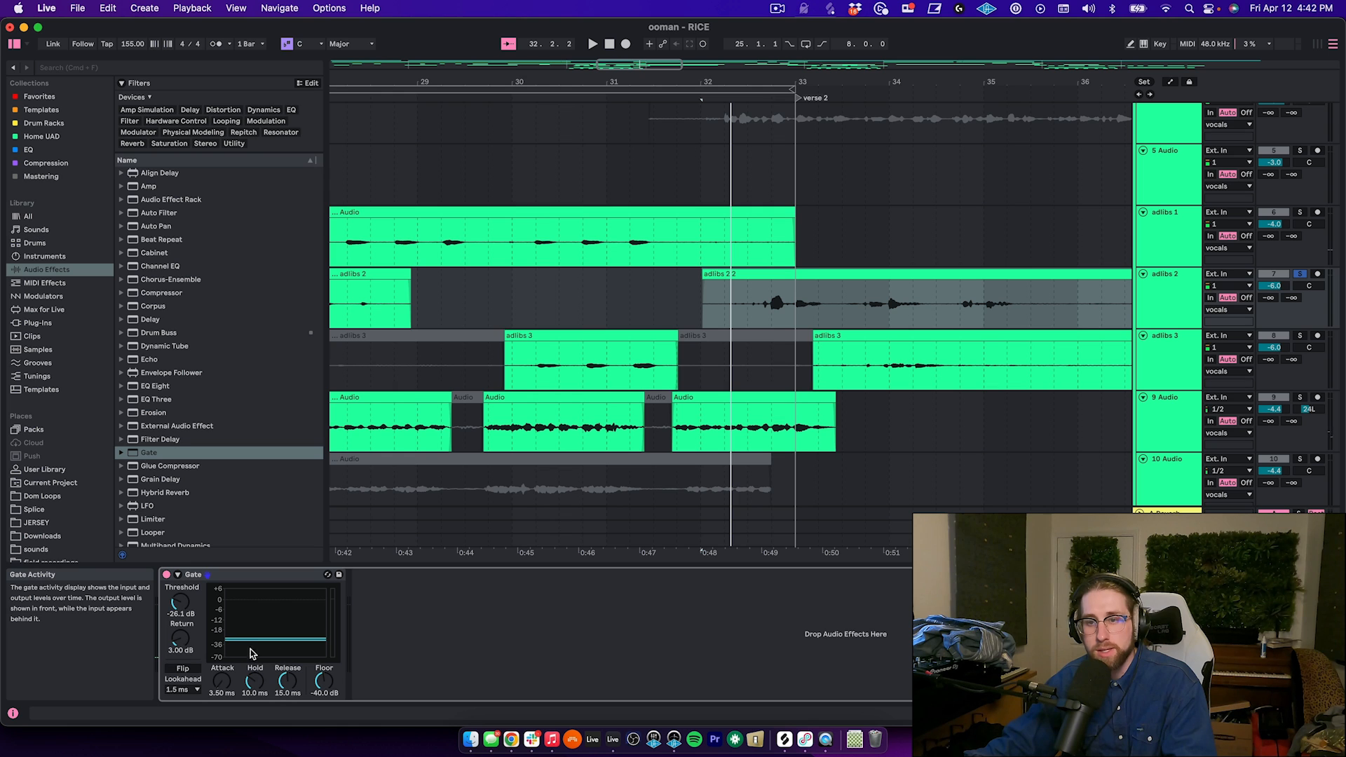
left_click(758, 275)
key("space")
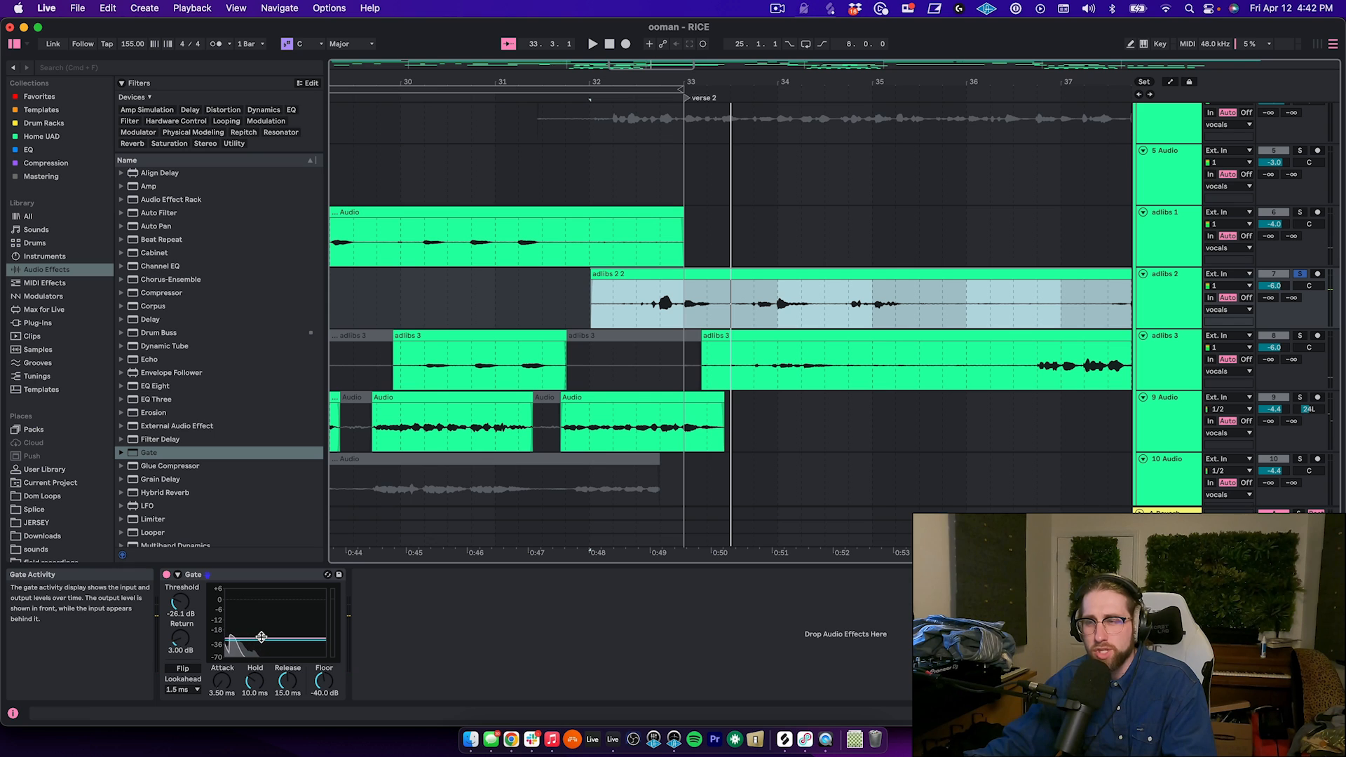
Set the Gate threshold to -37.6 dB and play the adlibs 2 clip from bar 32.
left_click_drag(184, 615, 183, 626)
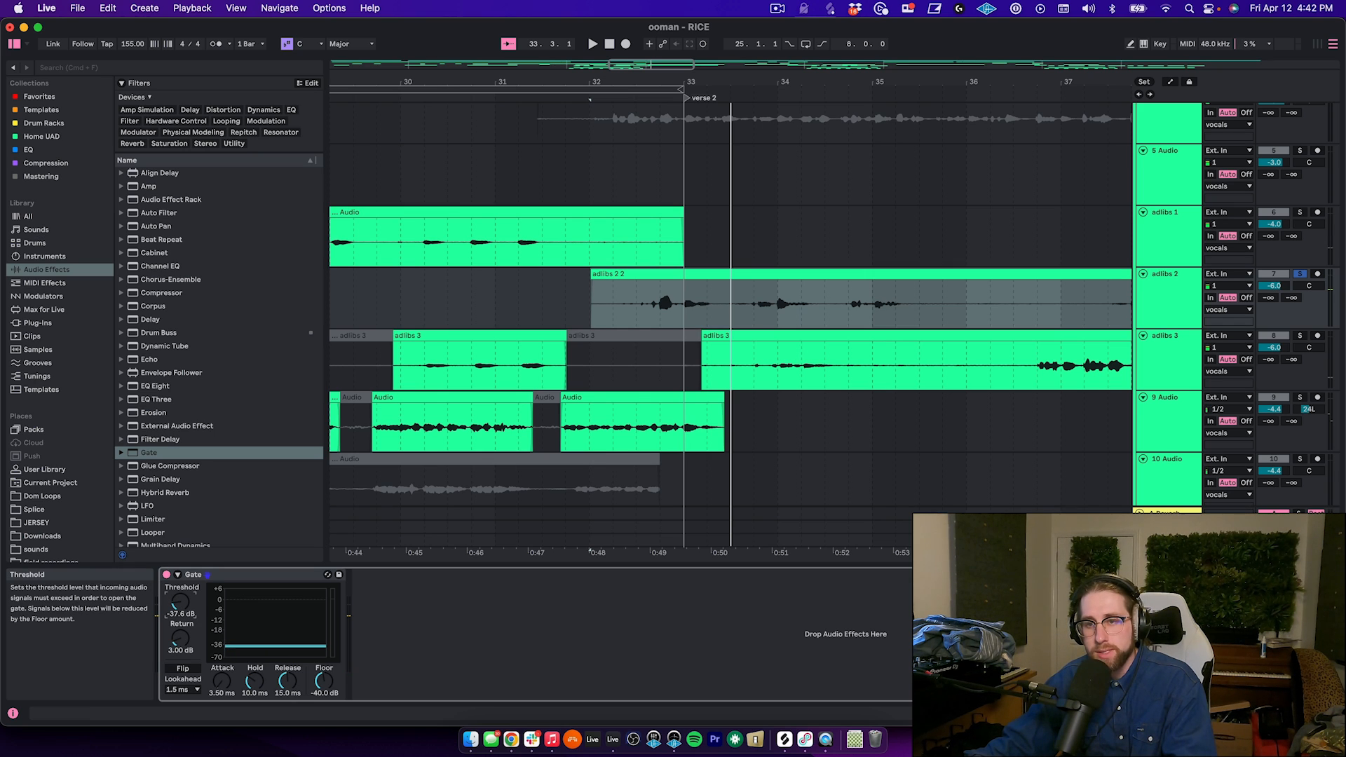
key("space")
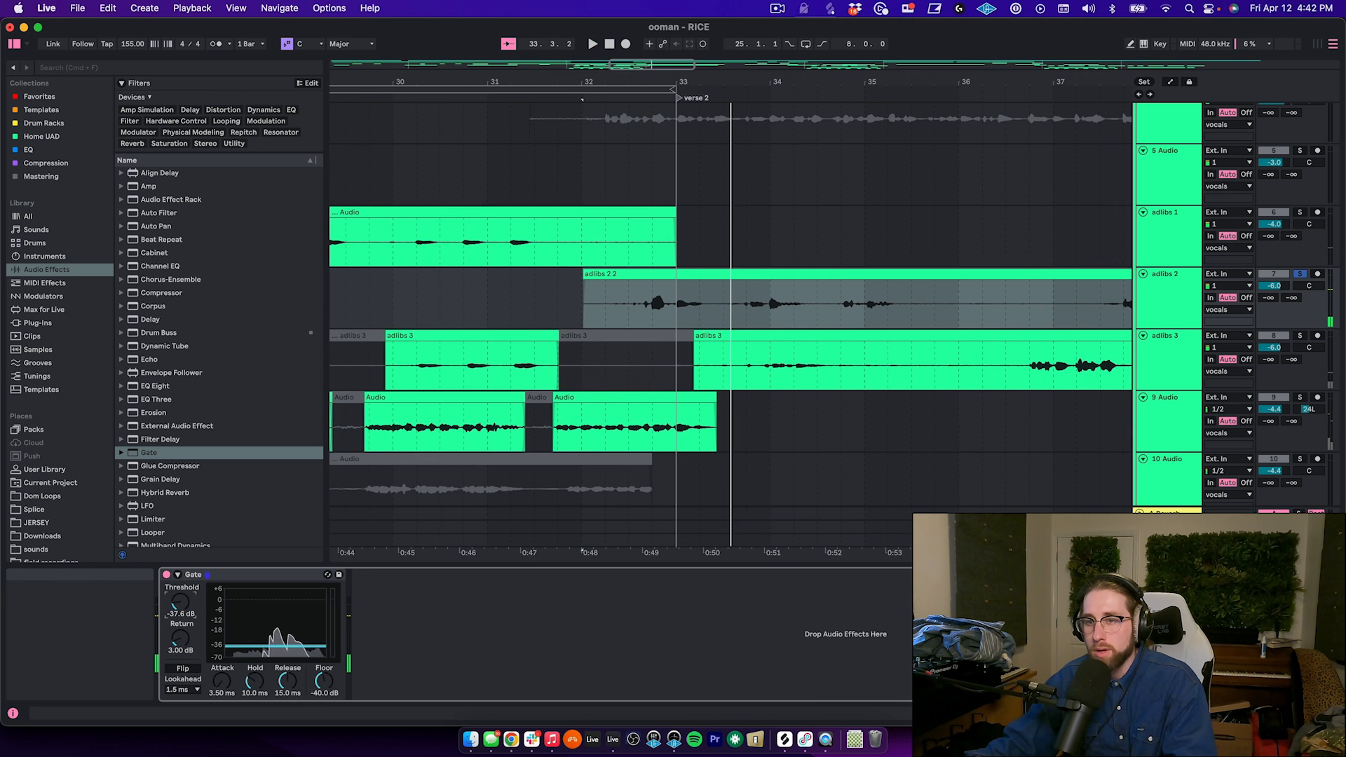
key("space")
Set the Gate's return to 14.8 dB and release to 46.2 ms while auditioning the adlibs 2 clip.
key("space")
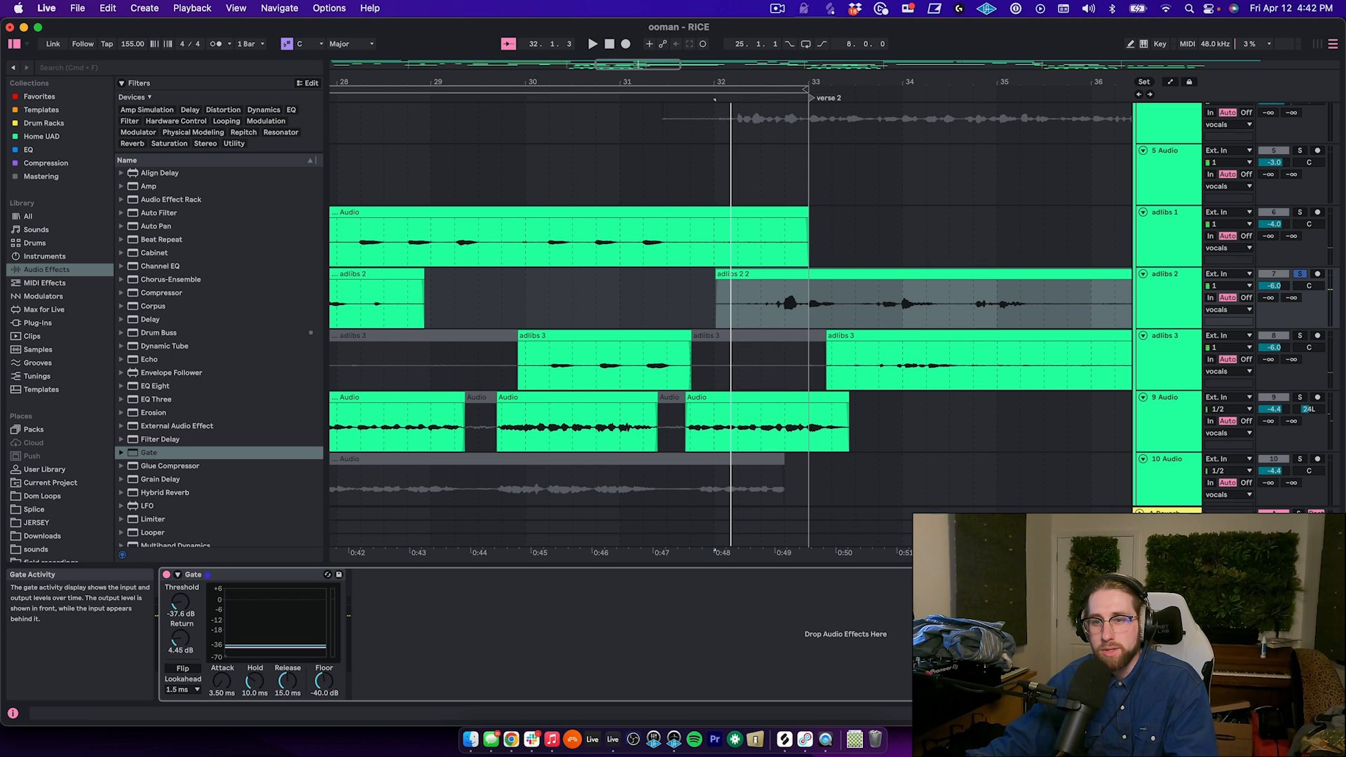
key("space")
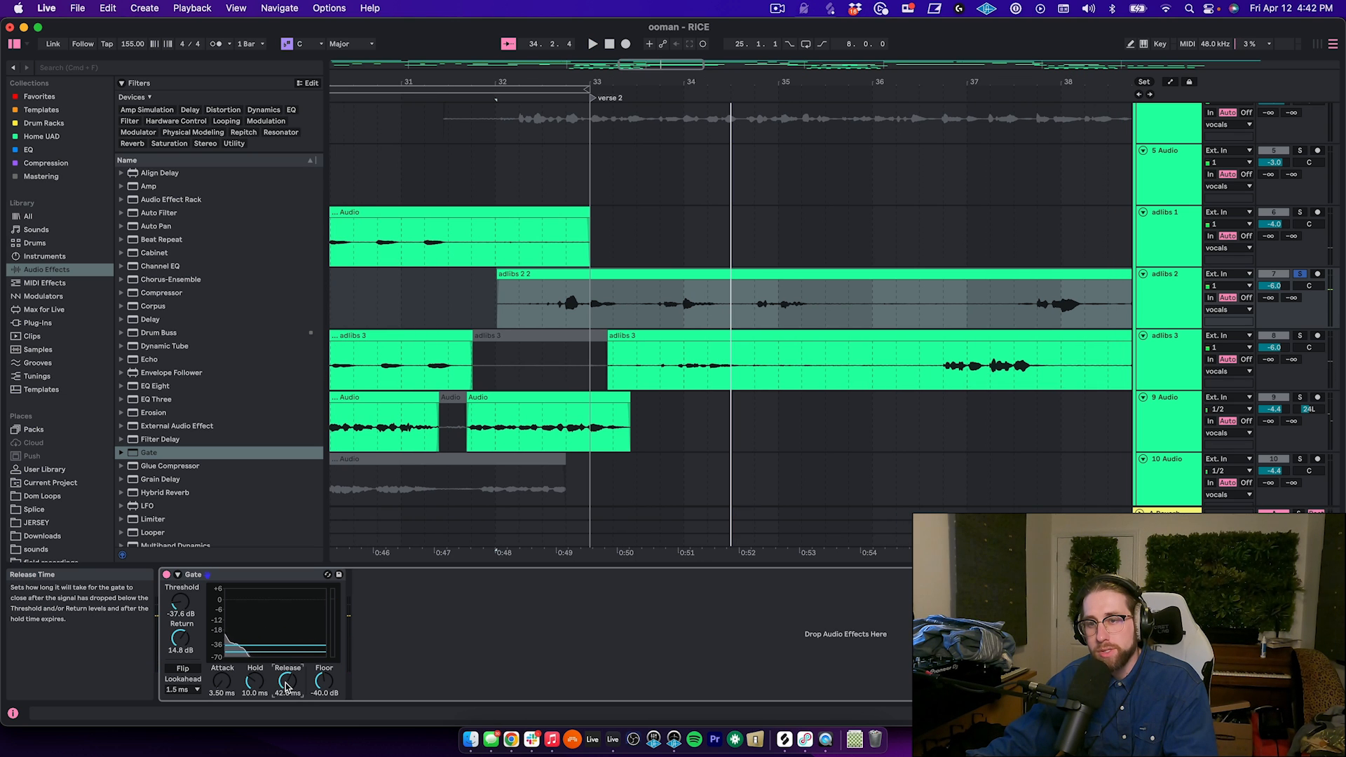
key("space")
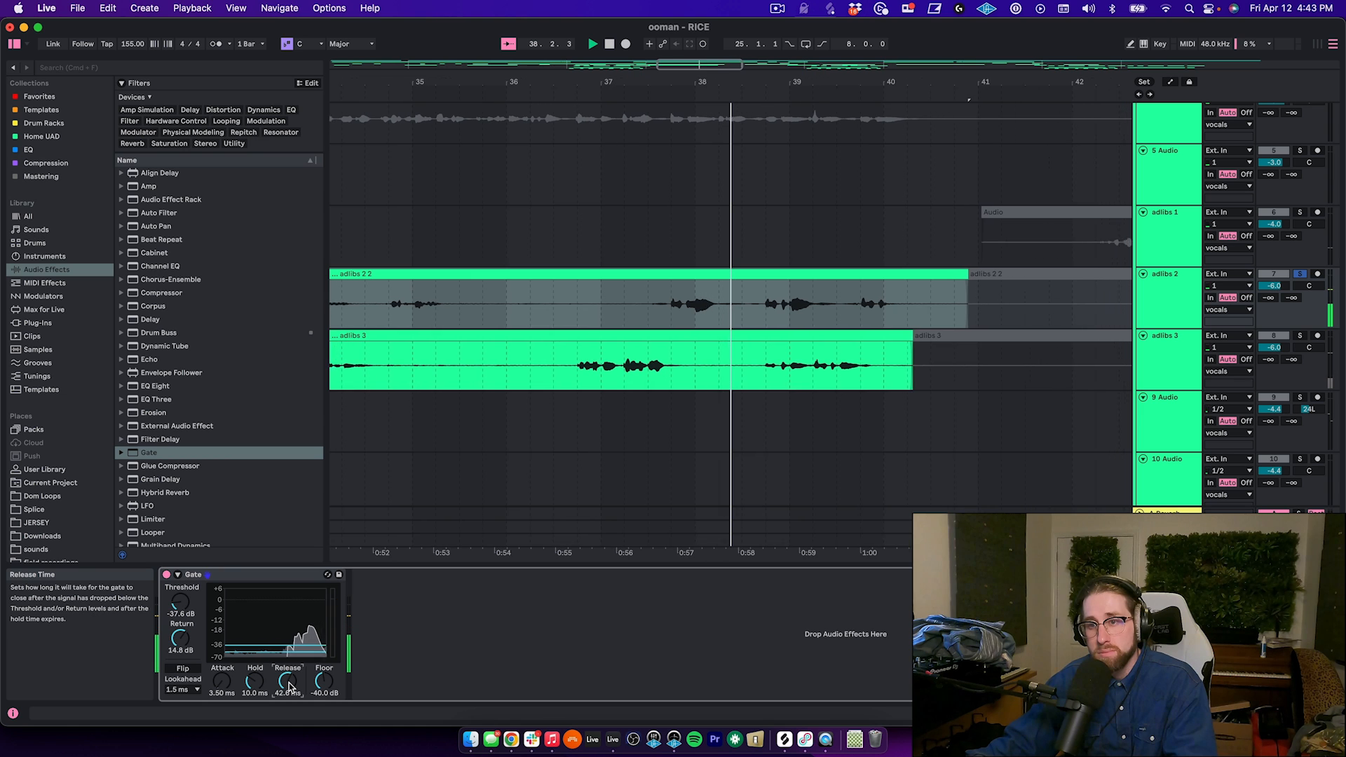
left_click_drag(289, 685, 289, 683)
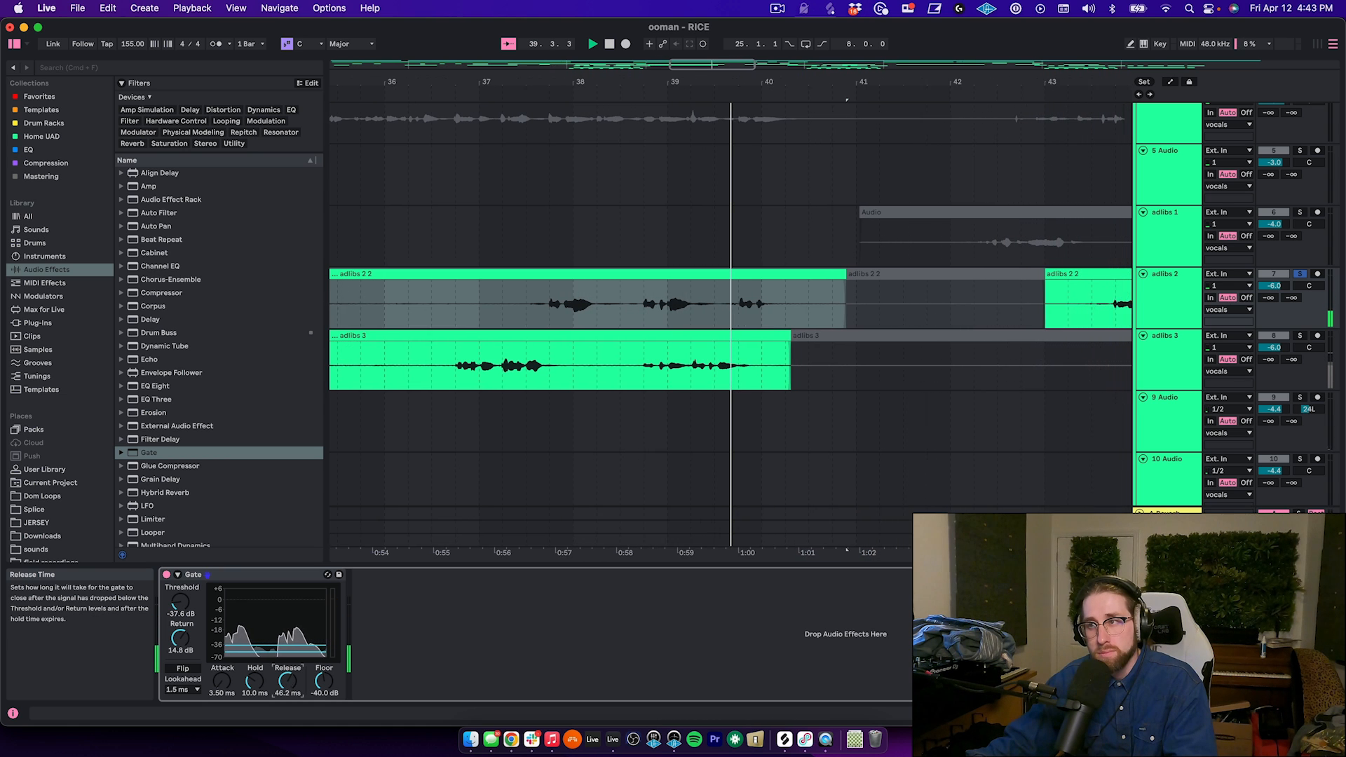
key("space")
Freeze the adlibs 2 track and inspect the gated waveforms around verse 2.
left_click_drag(730, 80, 729, 1)
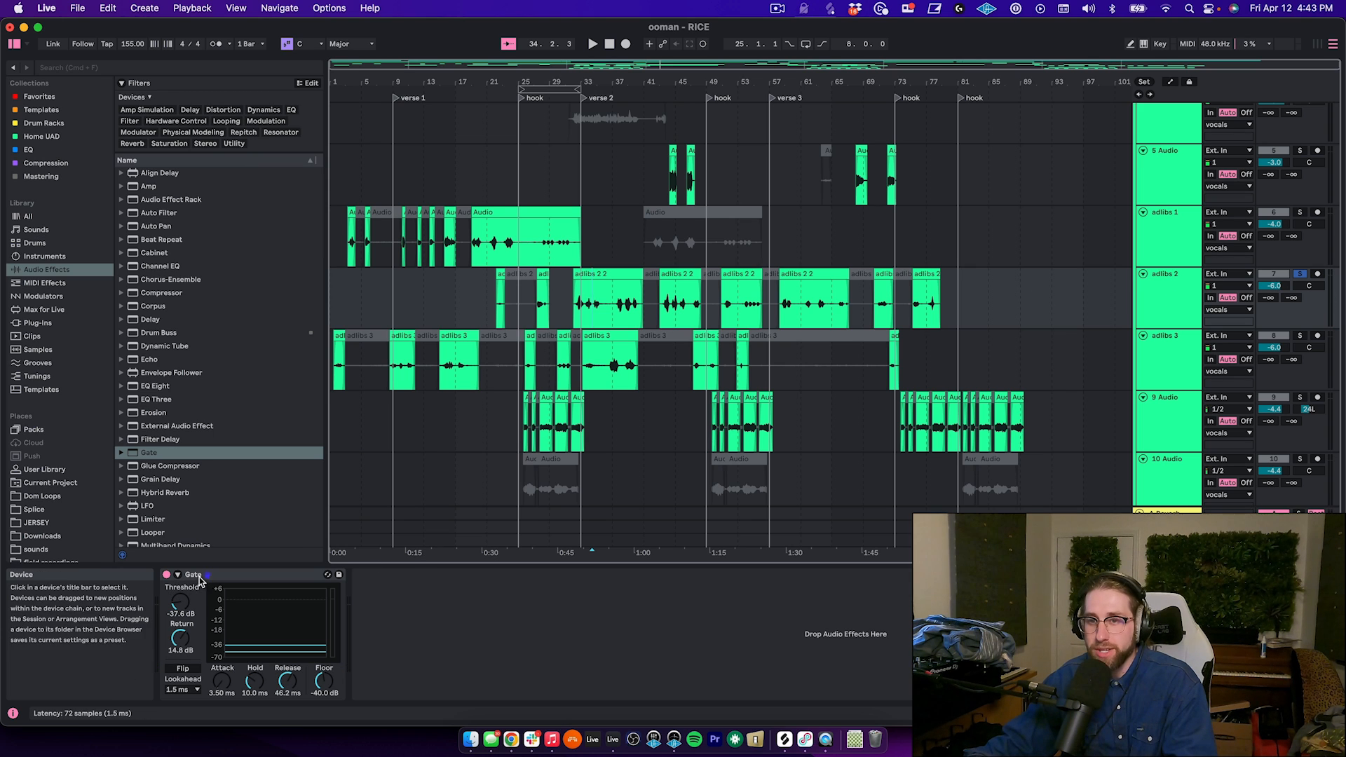
right_click(1165, 302)
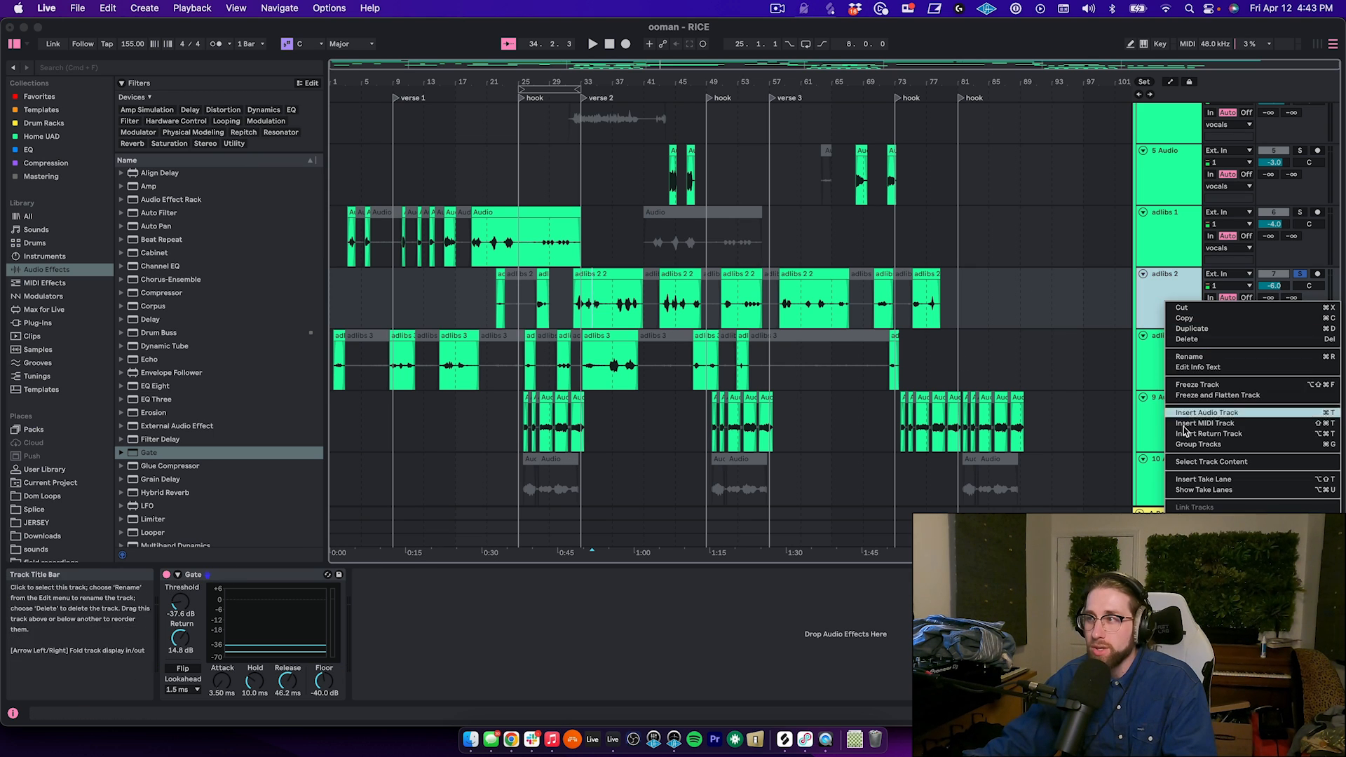
left_click(1199, 385)
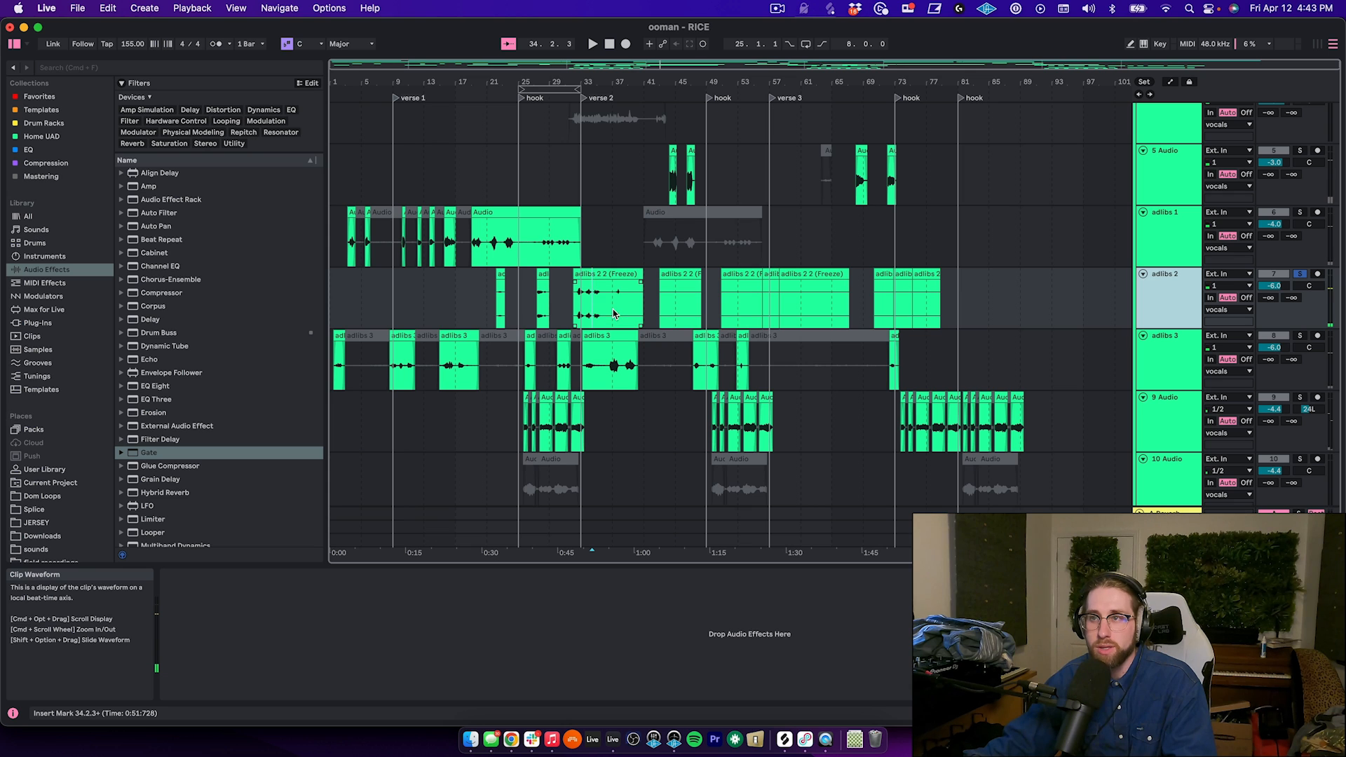
left_click_drag(600, 89, 599, 162)
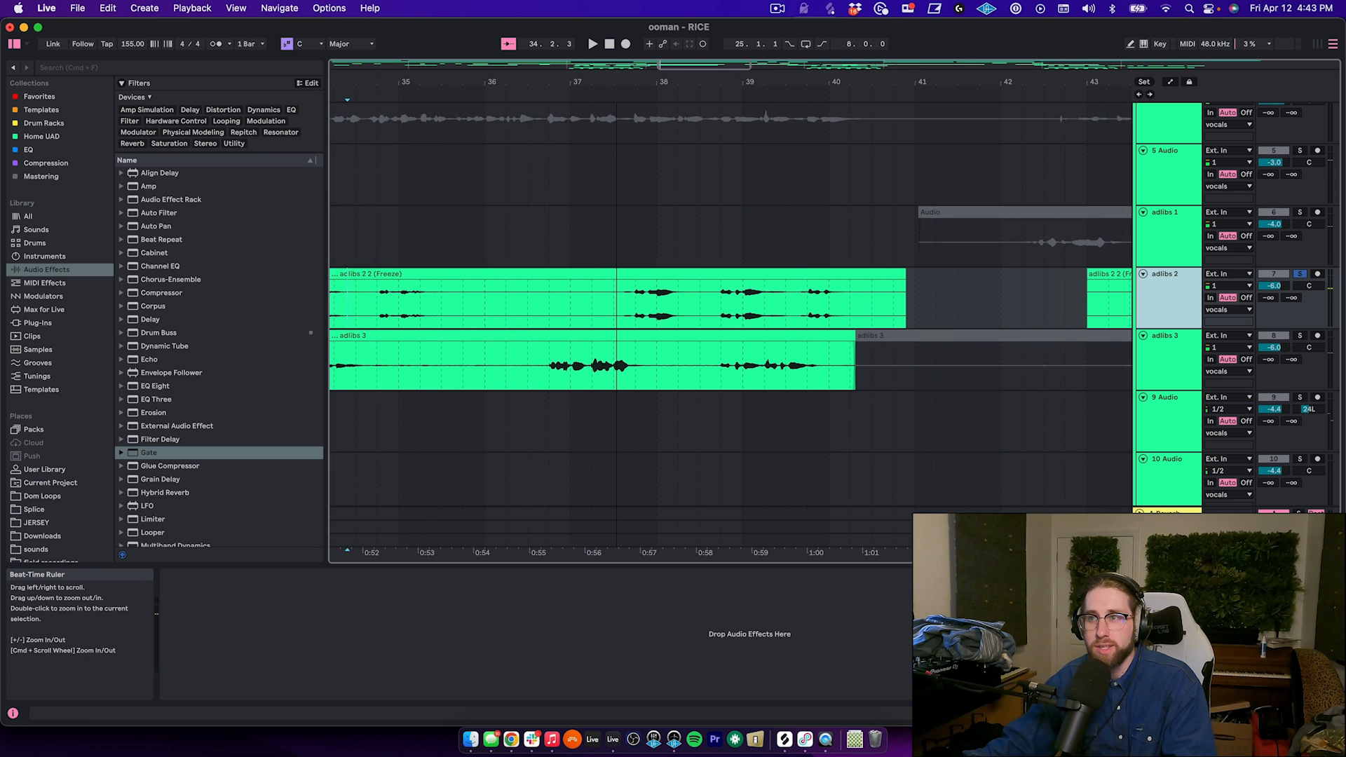
left_click_drag(617, 82, 618, 35)
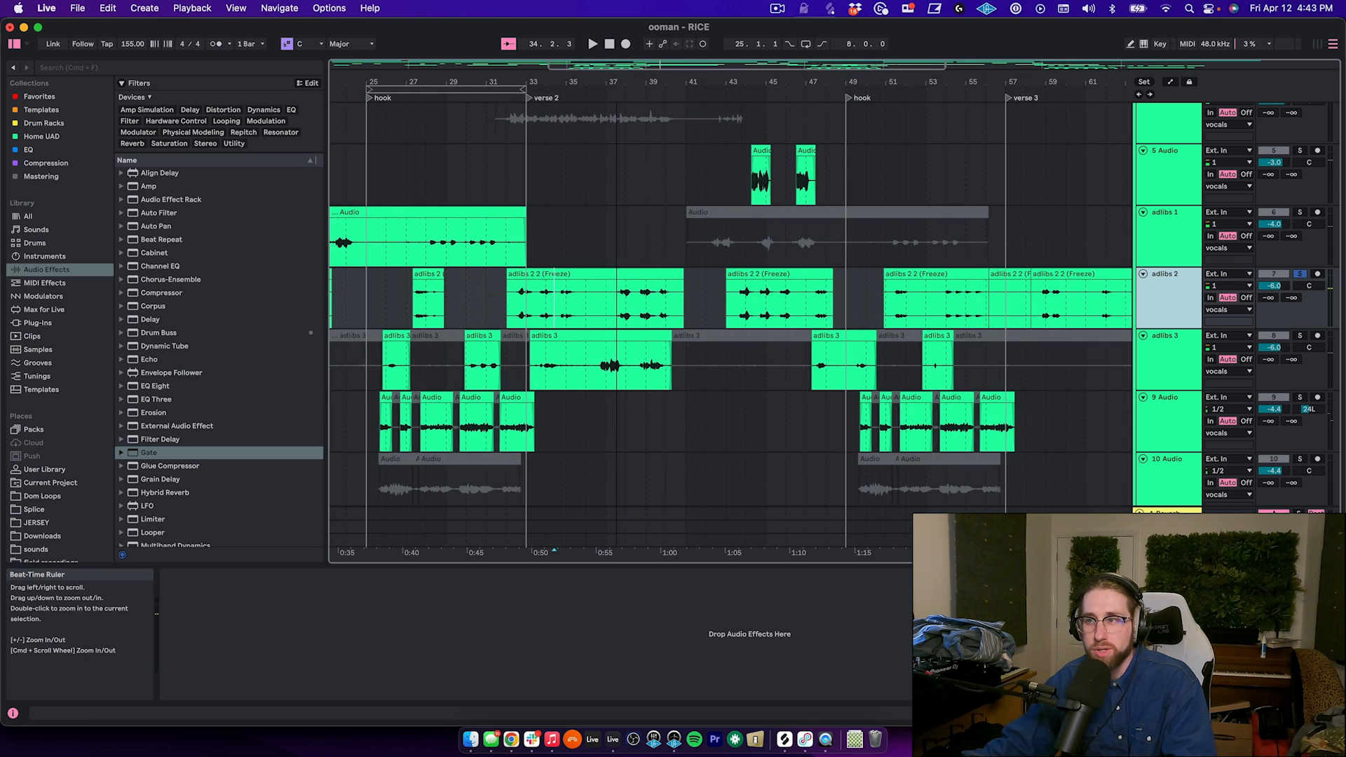
Undo the freeze on the adlibs 2 track and select its Gate device.
key("super+z")
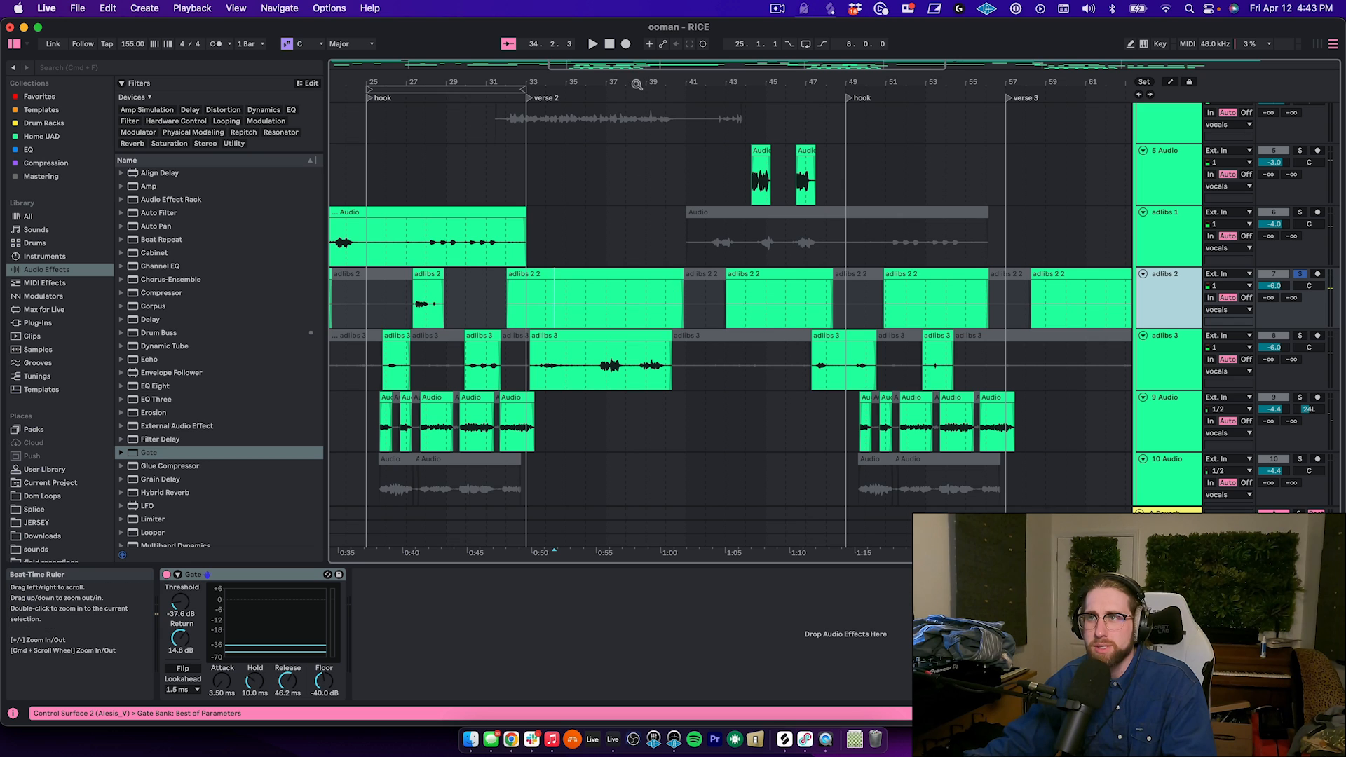
left_click_drag(637, 83, 624, 42)
left_click(201, 577)
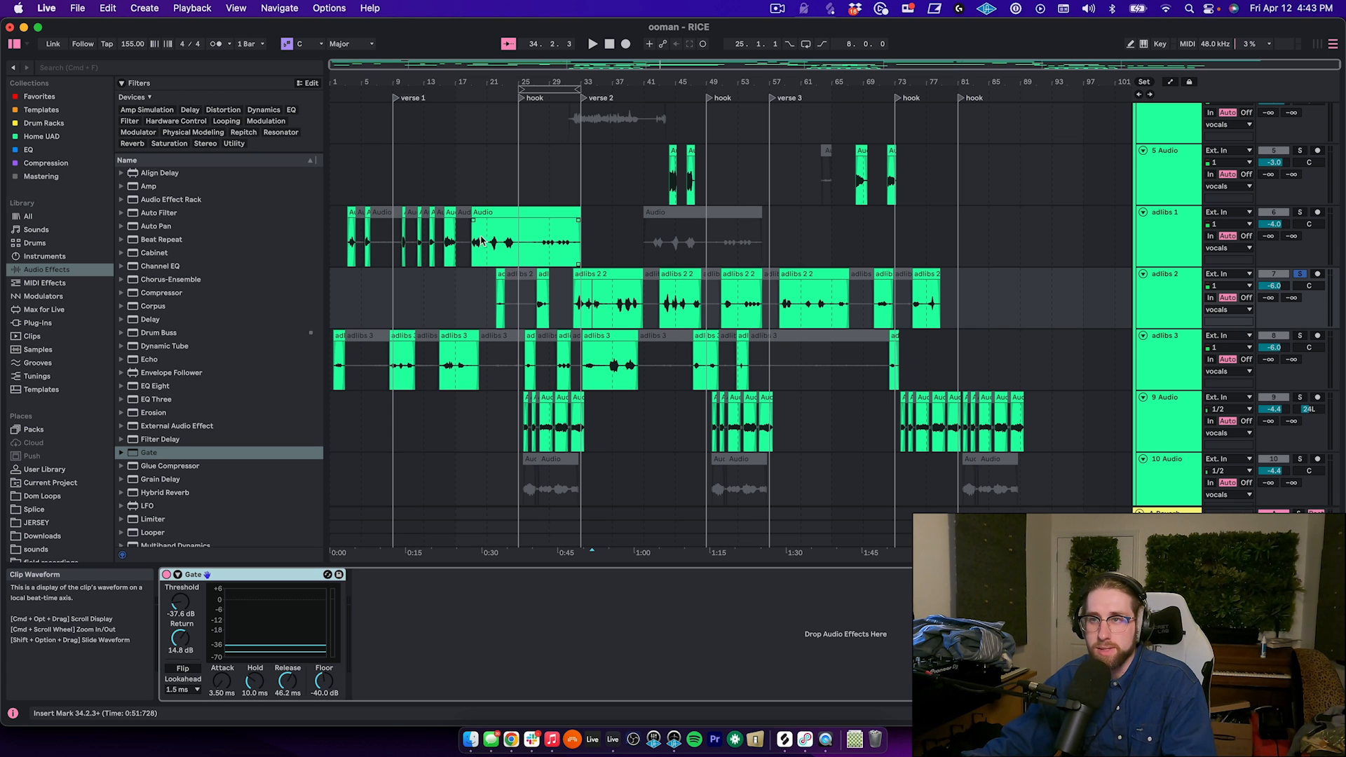
Deactivate the silent gaps between phrases in the adlibs 1 clip, starting with 20.2.2 to 21.3.3.
left_click(481, 254)
scroll(484, 140, "up", 8)
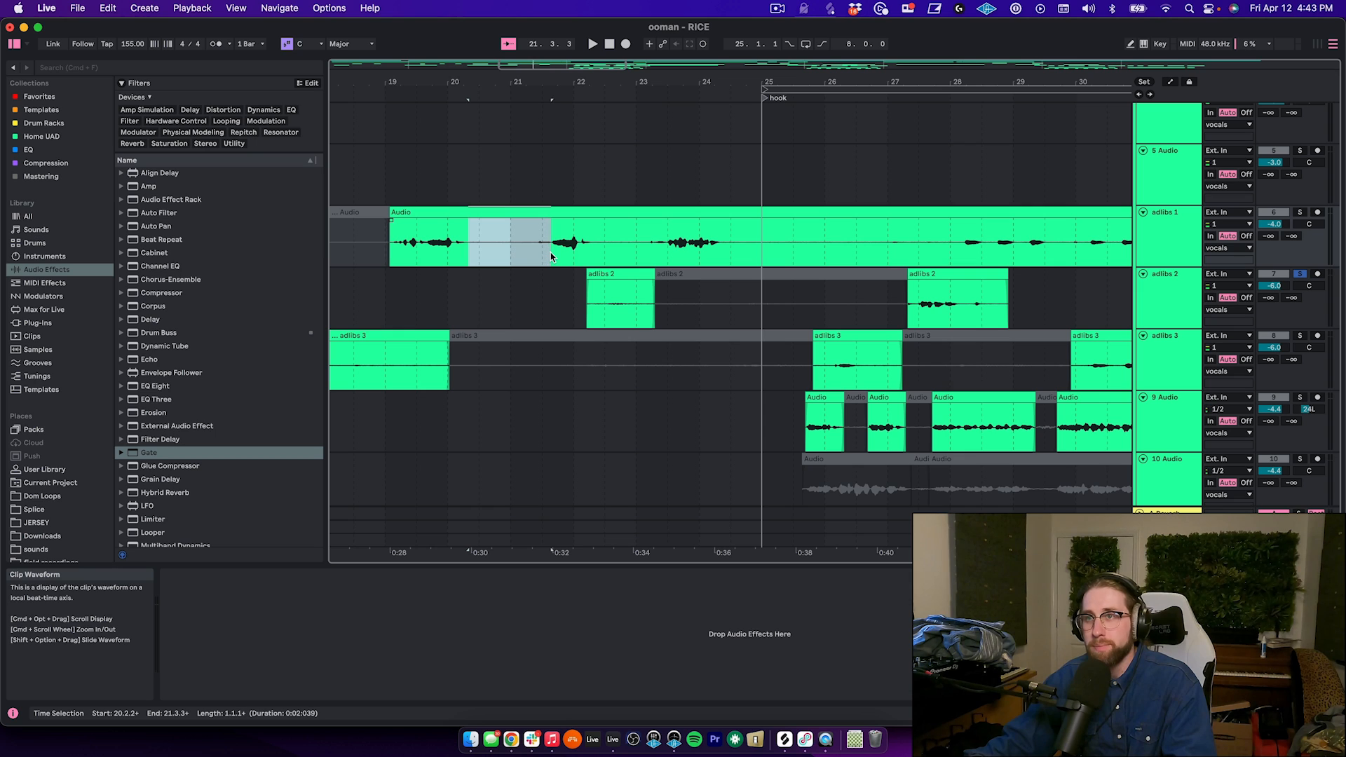
key("Delete")
left_click_drag(598, 245, 966, 257)
key("Delete")
scroll(435, 239, "right", 10)
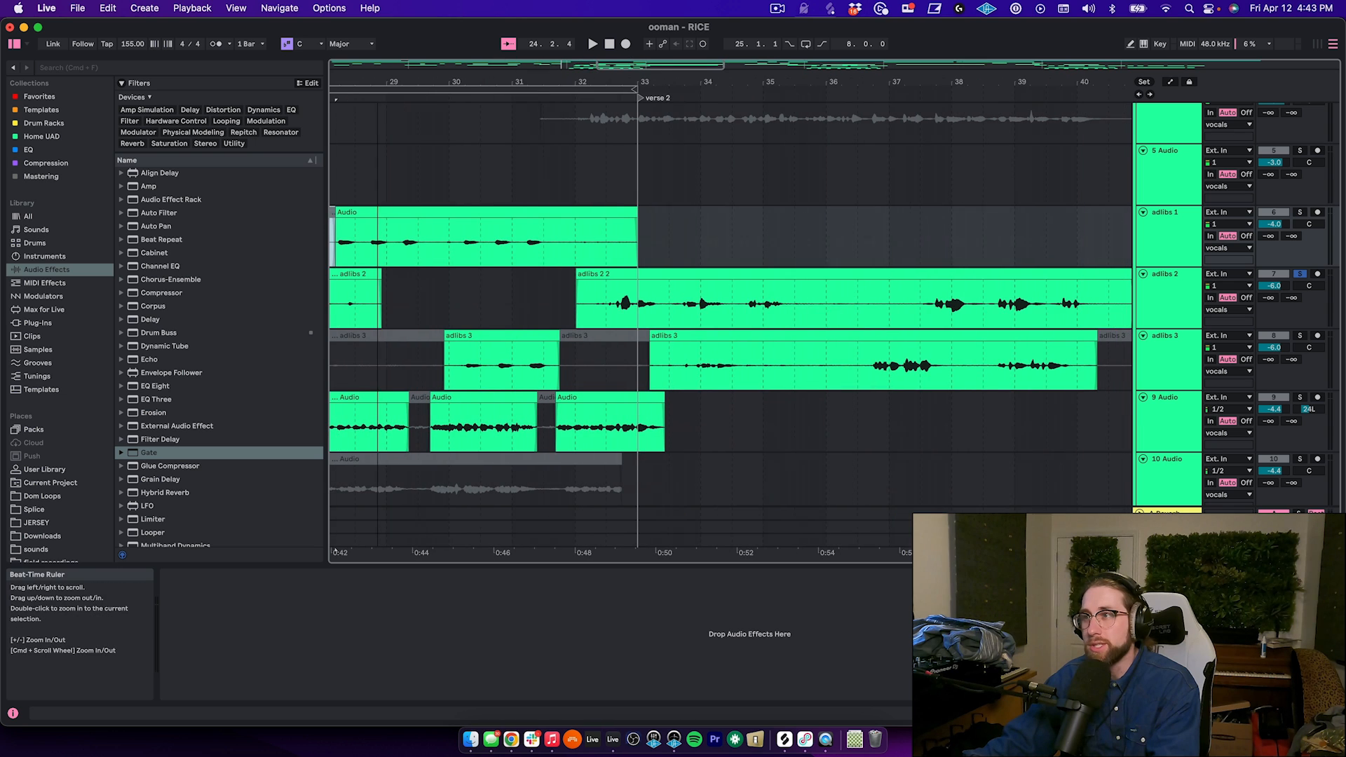
Deactivate the silent tail of the adlibs 1 clip from about bar 31 up to verse 2.
left_click_drag(566, 252, 648, 253)
key("0")
scroll(648, 253, "down", 5)
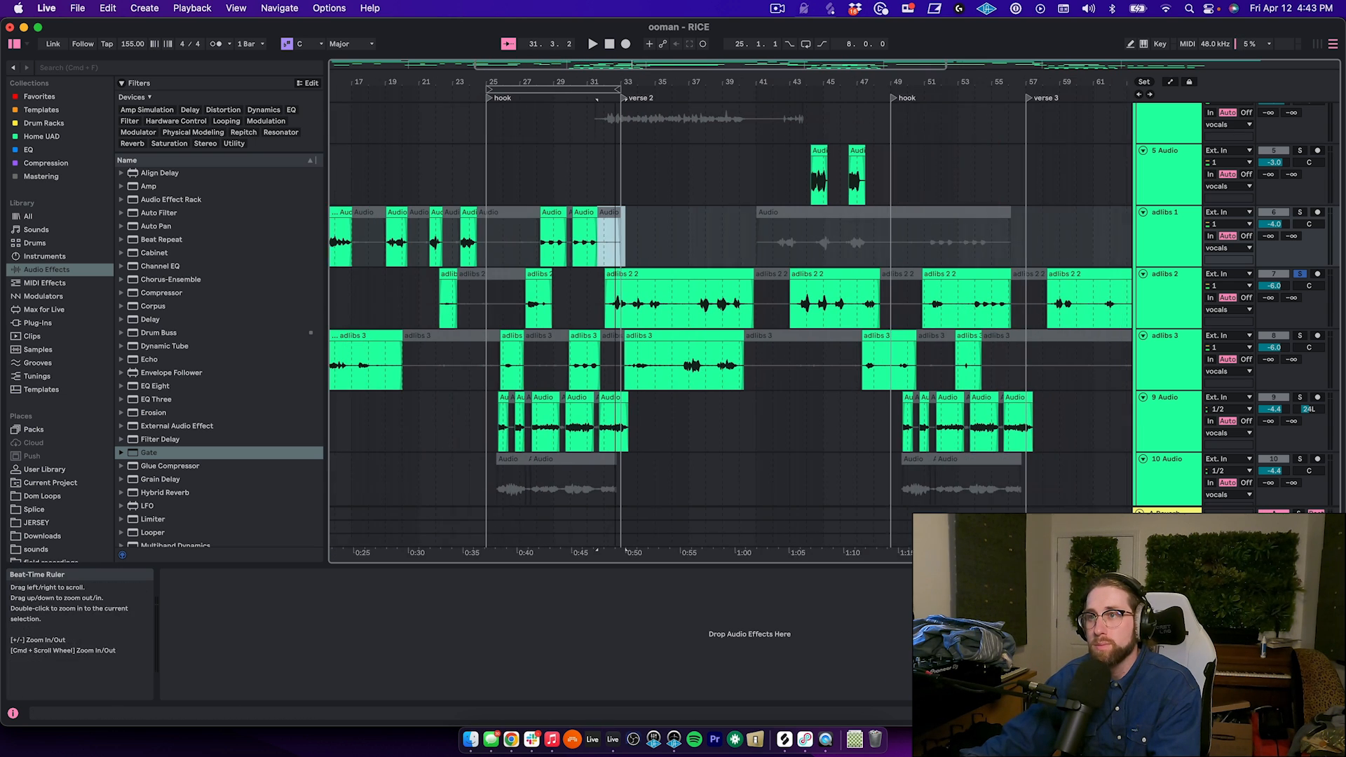
Deactivate the silent gap in the adlibs 2 clip between about bars 35 and 37, and start playback.
left_click_drag(663, 314, 694, 309)
key("0")
left_click(582, 315)
key("space")
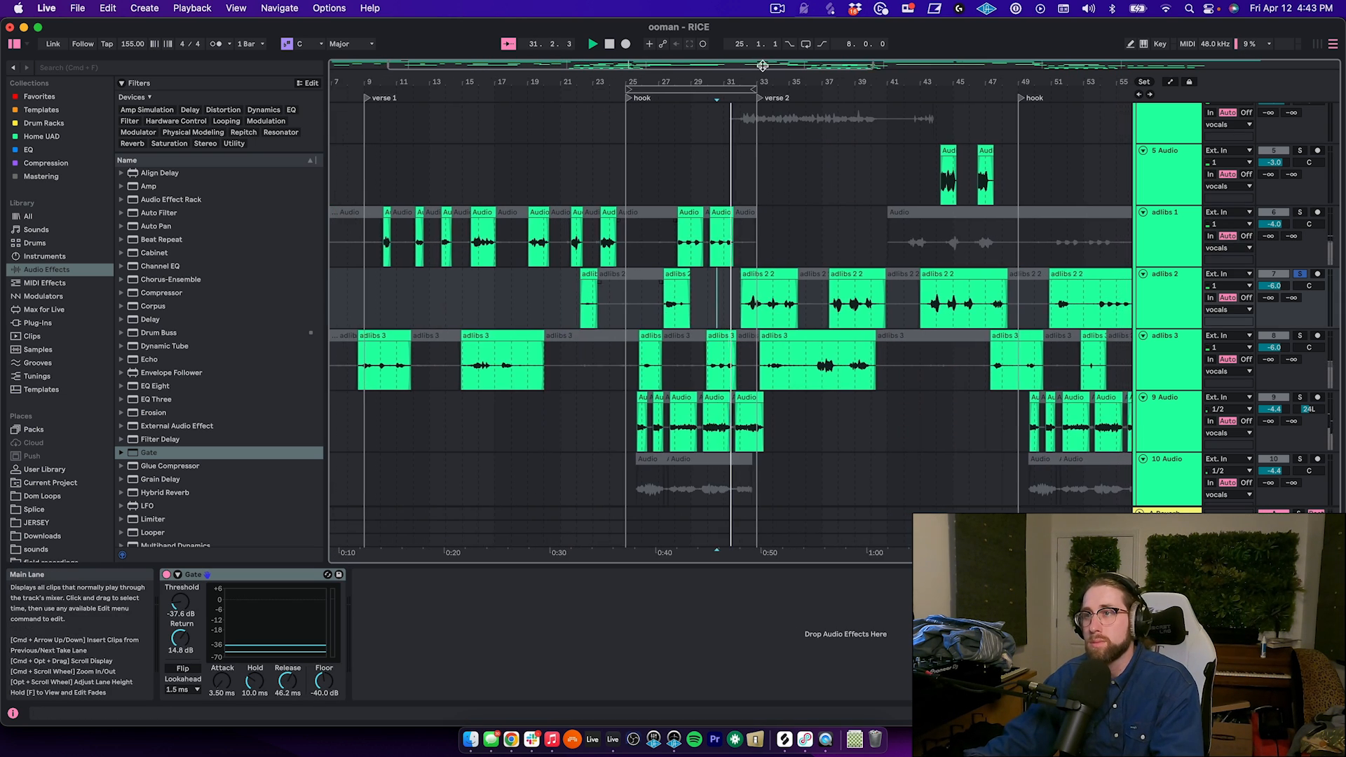
Stop playback and remove the Gate from the adlibs 2 track.
left_click_drag(587, 82, 499, 42)
left_click_drag(590, 83, 589, 211)
left_click(226, 575)
key("space")
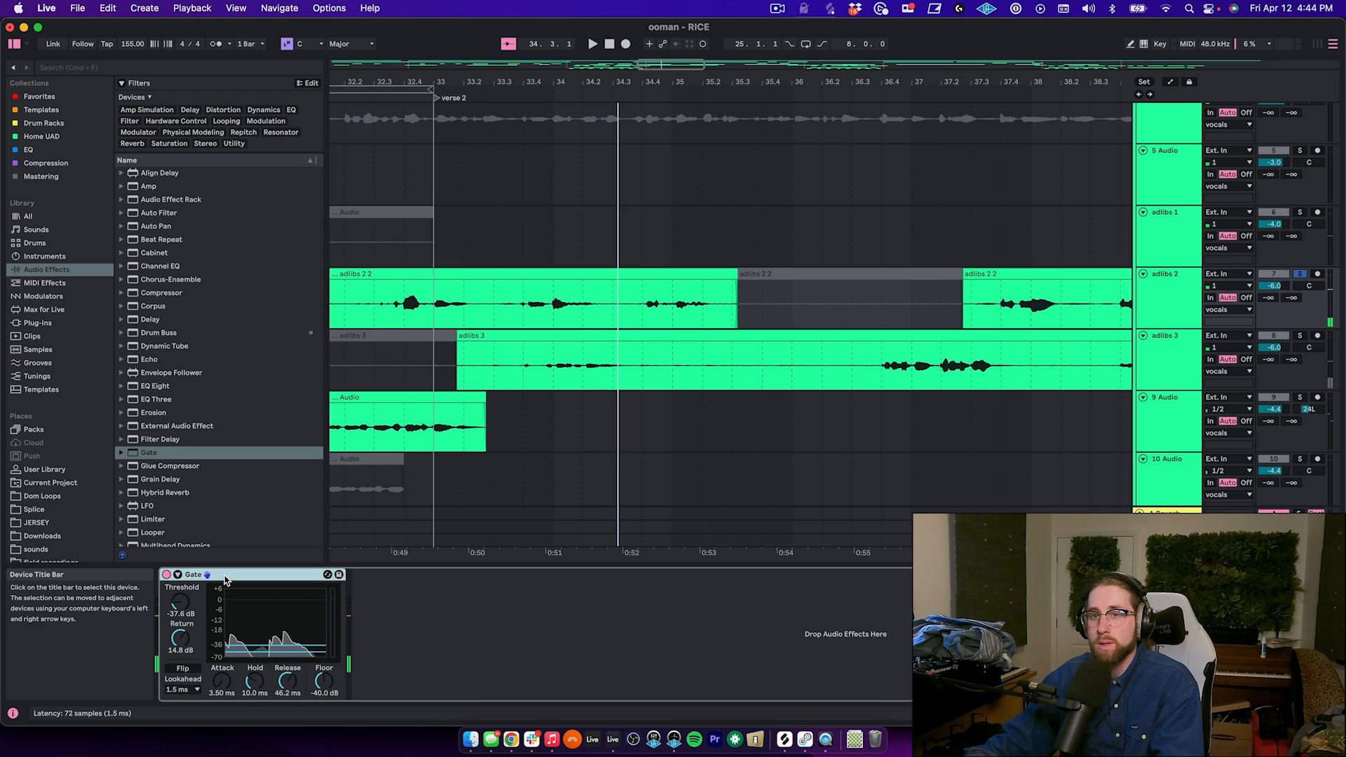
key("Delete")
Trim the start of the adlibs 2 clip just before verse 2 and deactivate its gap from 33.2.3 to 33.3.4.
left_click_drag(457, 82, 456, 42)
left_click(385, 301)
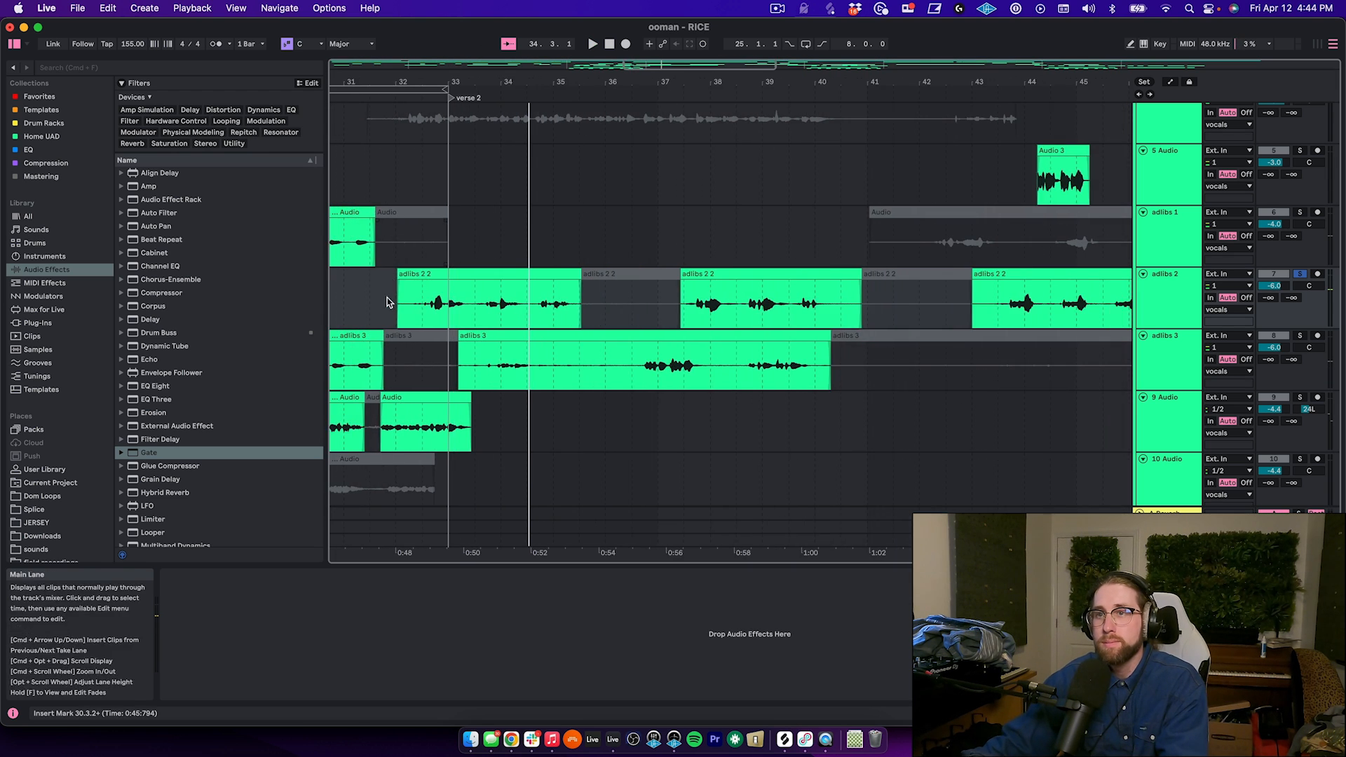
key("space")
left_click_drag(712, 275, 746, 275)
key("space")
left_click(786, 320)
key("space")
left_click_drag(786, 320, 804, 318)
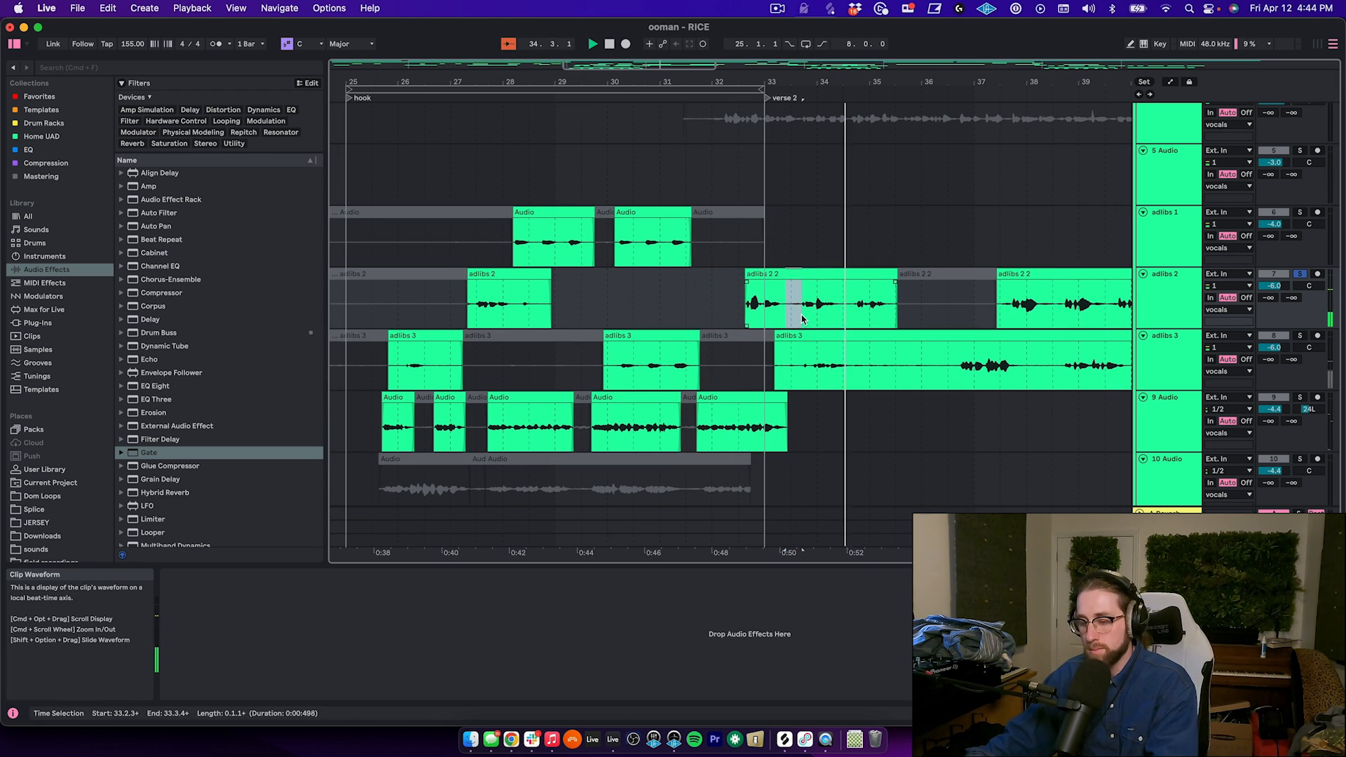
key("0")
Trim the adlibs 2 clip edges around the gap before bar 38 and cut the silence following the bar 38 phrase.
left_click_drag(897, 275, 890, 275)
left_click_drag(1060, 82, 584, 81)
left_click_drag(525, 275, 593, 317)
key("0")
left_click(539, 315)
key("space")
key("space")
scroll(539, 316, "left", 5)
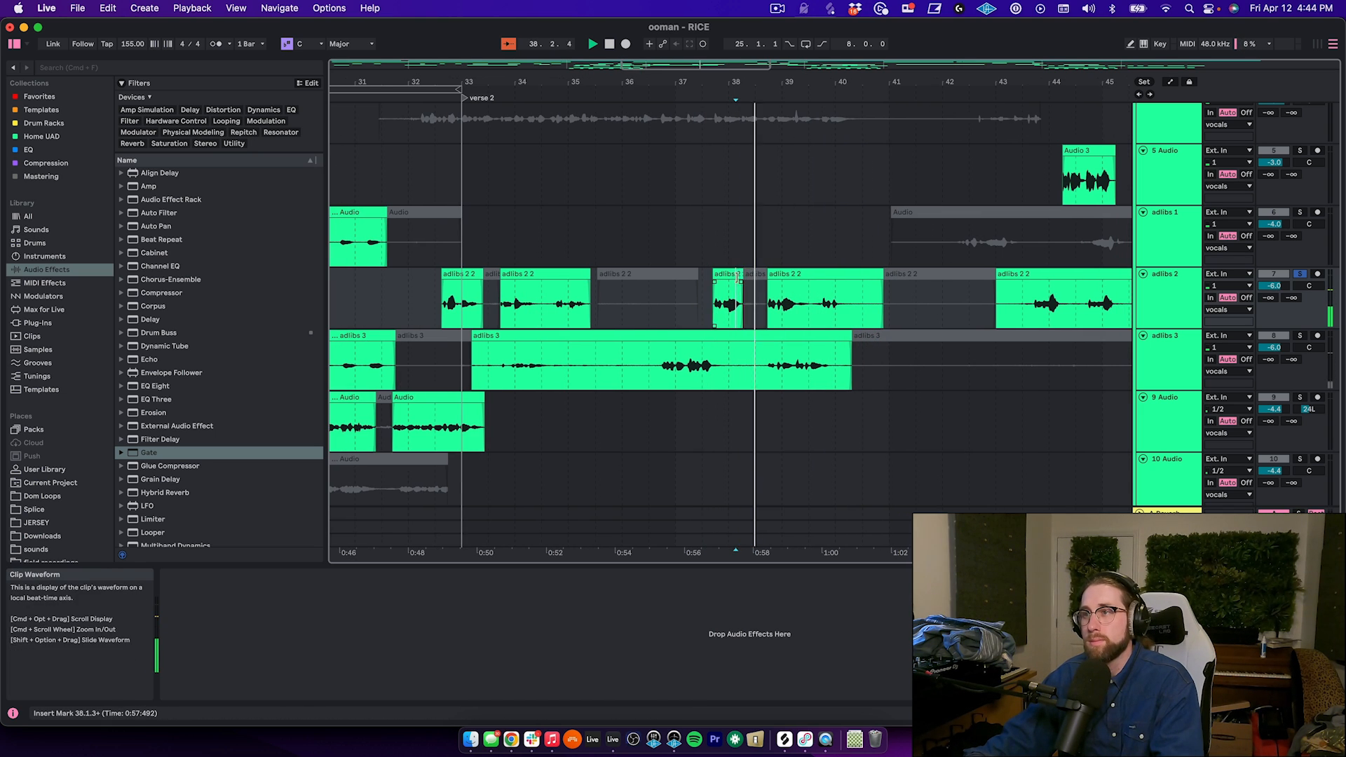
Extend the end of the short adlibs 2 clip near bar 38 and trim the start of the clip near bar 43.
mouse_move(744, 275)
left_mouse_down()
mouse_move(758, 274)
mouse_move(749, 283)
left_mouse_up()
left_click_drag(844, 315, 884, 315)
left_click(885, 314)
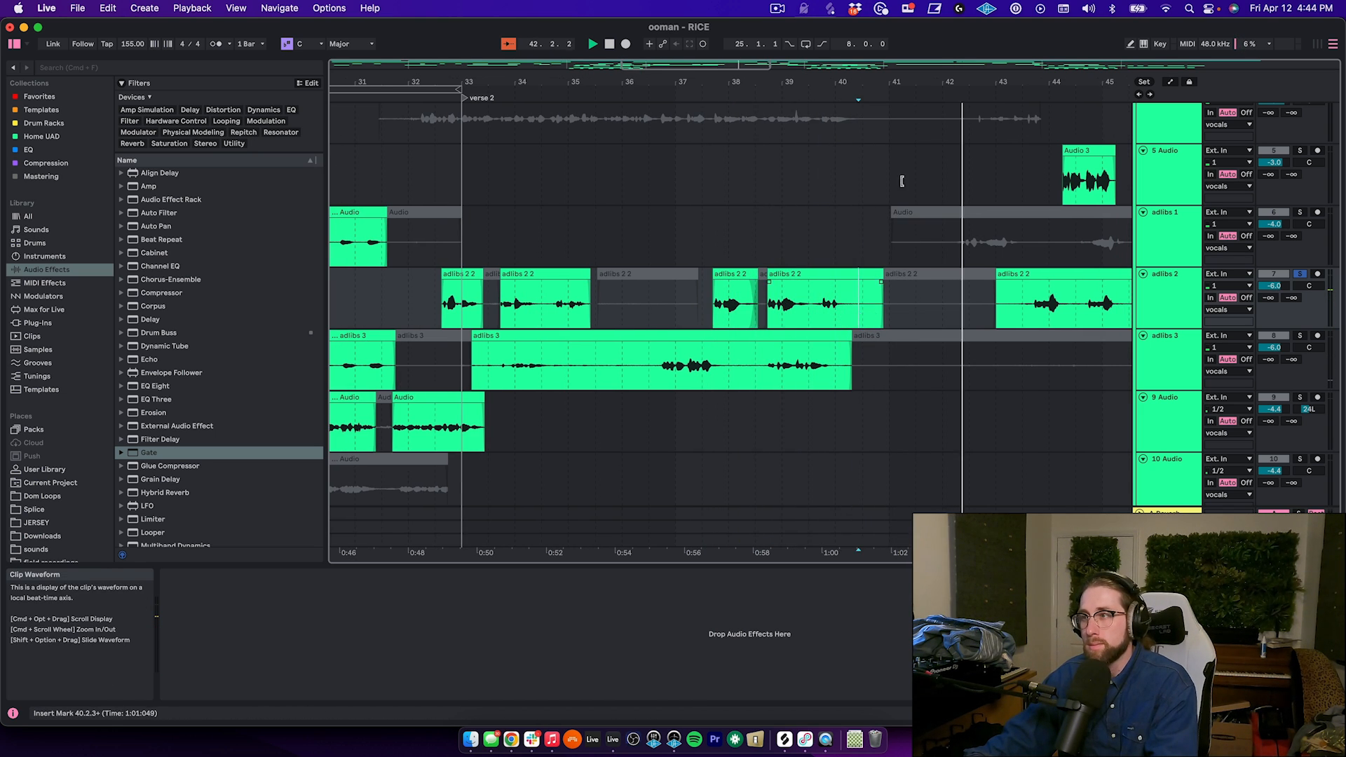
left_click_drag(911, 82, 440, 74)
left_click_drag(490, 275, 501, 275)
Deactivate the silent section of the adlibs 2 clip from 46.2.2 to 47.2.3.
left_click_drag(593, 315, 626, 315)
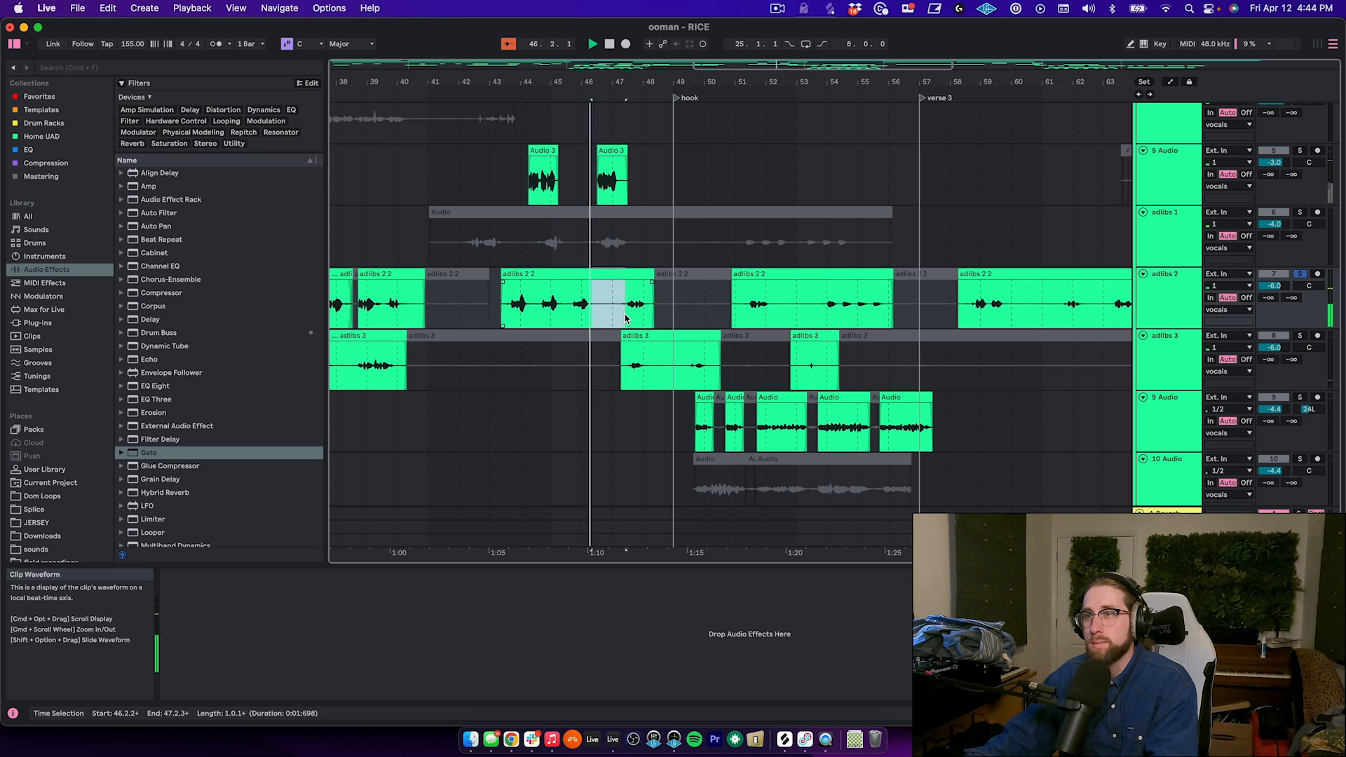
key("super+e")
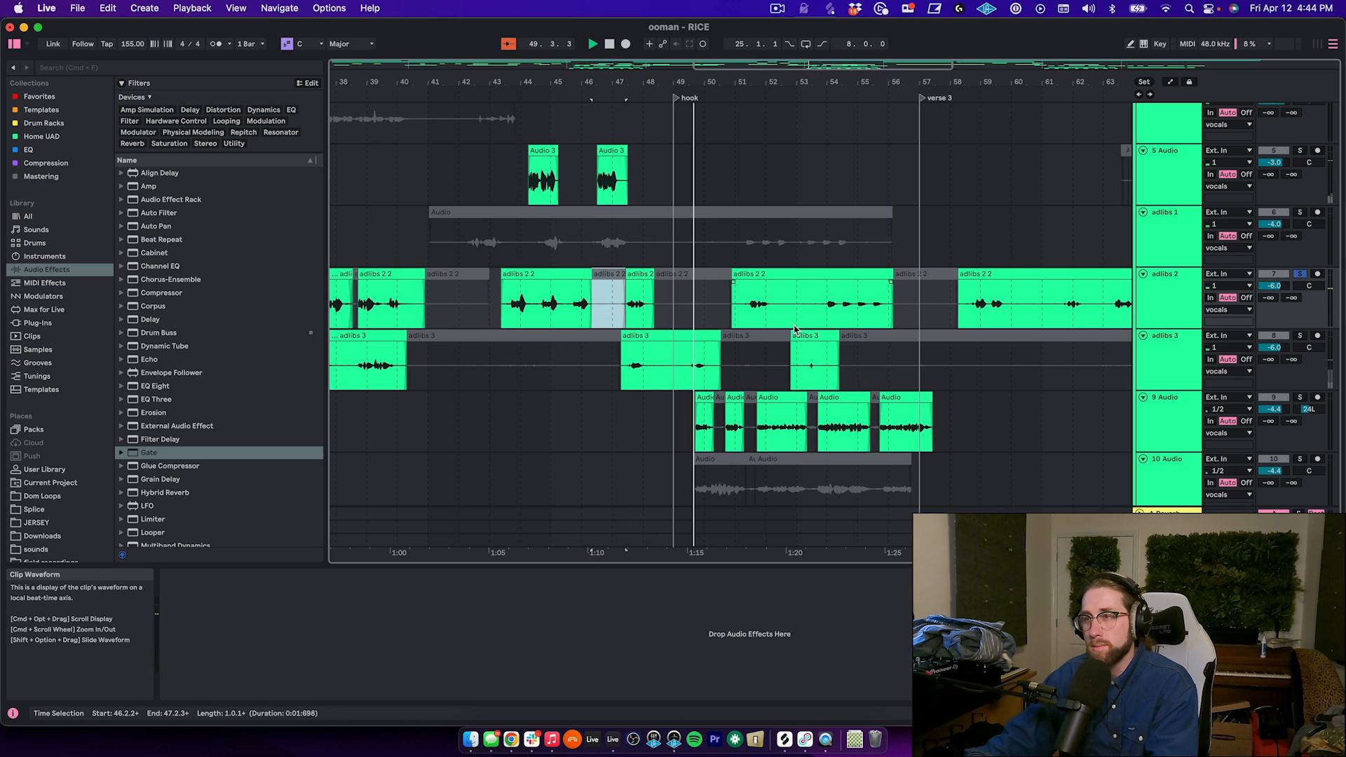
key("Delete")
Trim the start of the adlibs 2 clip in the second hook to 51.2.2 and deactivate the gap from 52.2.1 to 53.4.4.
left_click_drag(732, 272, 745, 270)
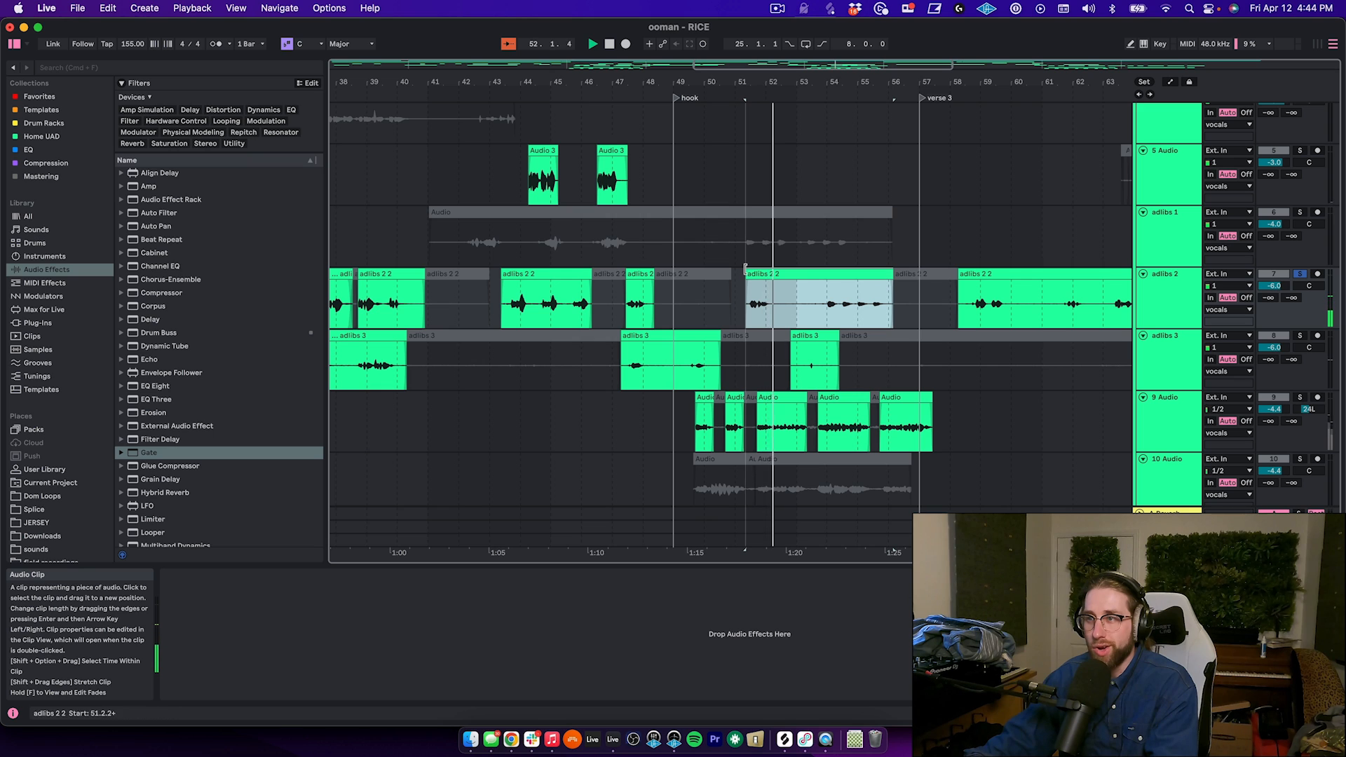
left_click_drag(774, 315, 827, 315)
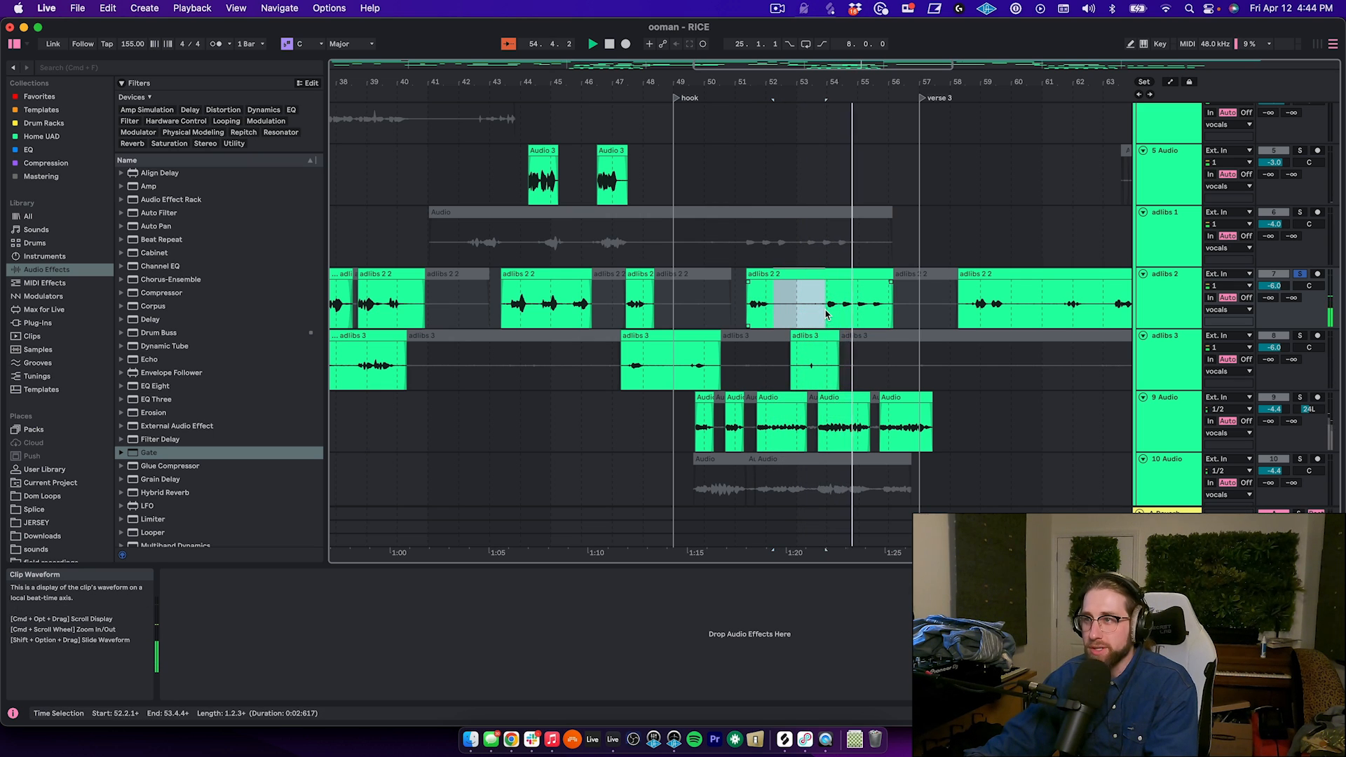
left_click_drag(900, 82, 648, 63)
Deactivate the silent gaps between the adlibs 2 phrases throughout verse 3 and trim the end of the clip near bar 72.
left_click_drag(709, 314, 903, 273)
key("0")
key("0")
key("0")
left_click_drag(938, 273, 929, 273)
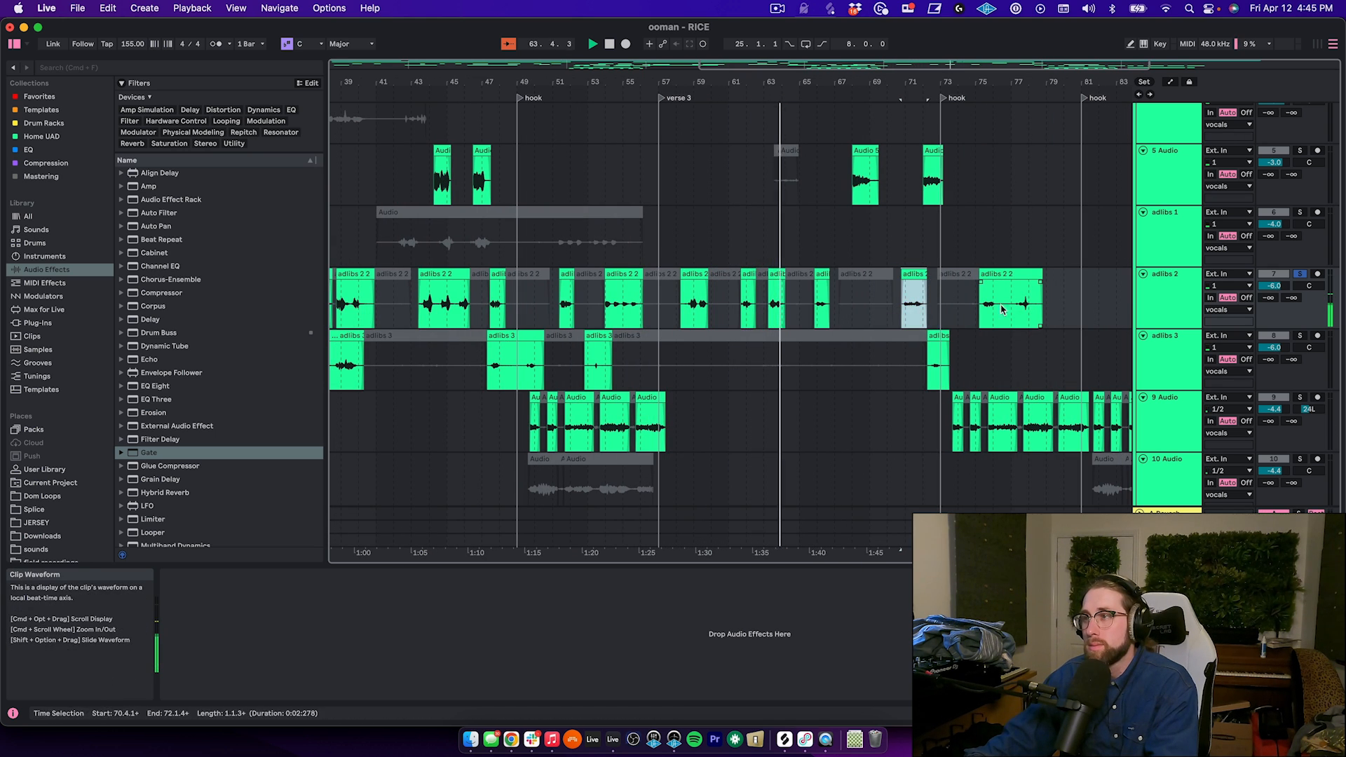
Deactivate the gap in the last adlibs 2 clip from 76.2.1 to 77.2.3.
left_click_drag(1000, 314, 1019, 314)
key("0")
left_click_drag(996, 82, 989, 59)
scroll(431, 343, "down", 5)
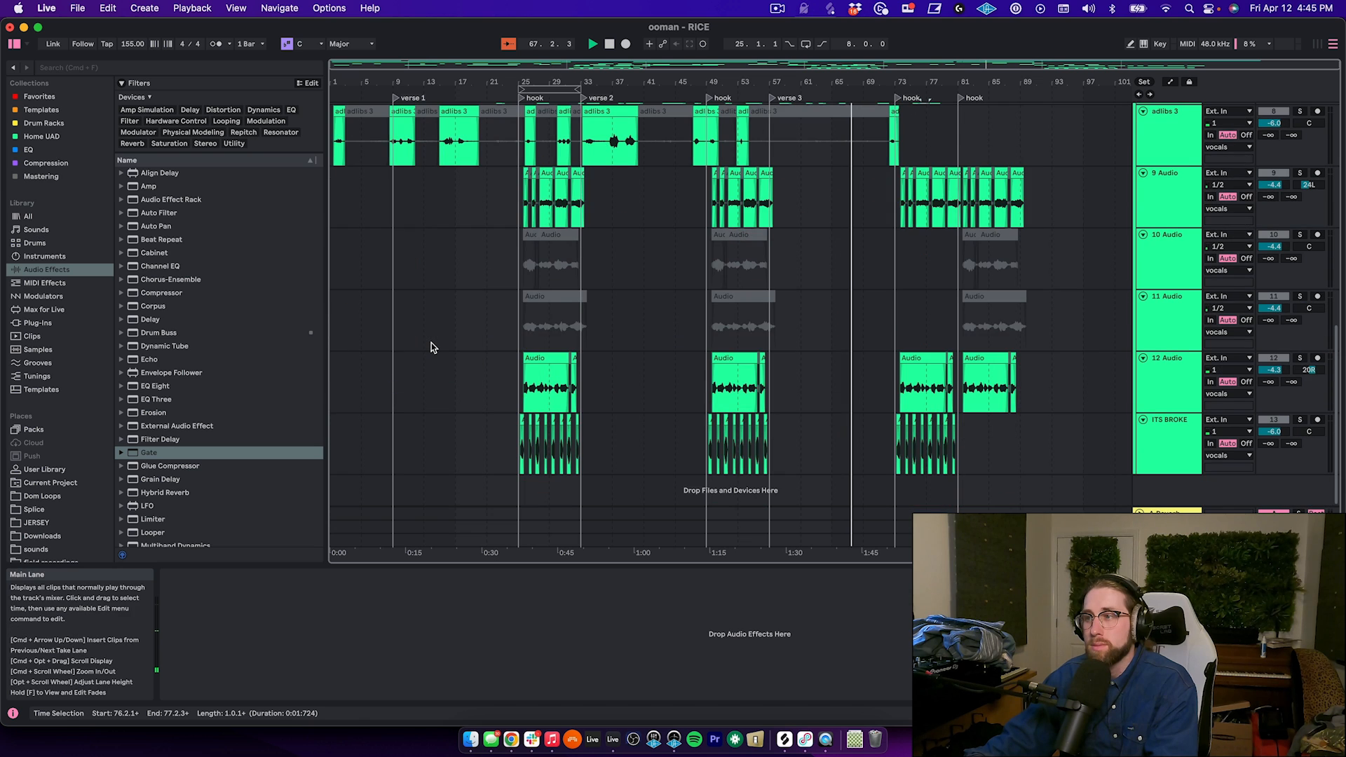
scroll(431, 343, "up", 3)
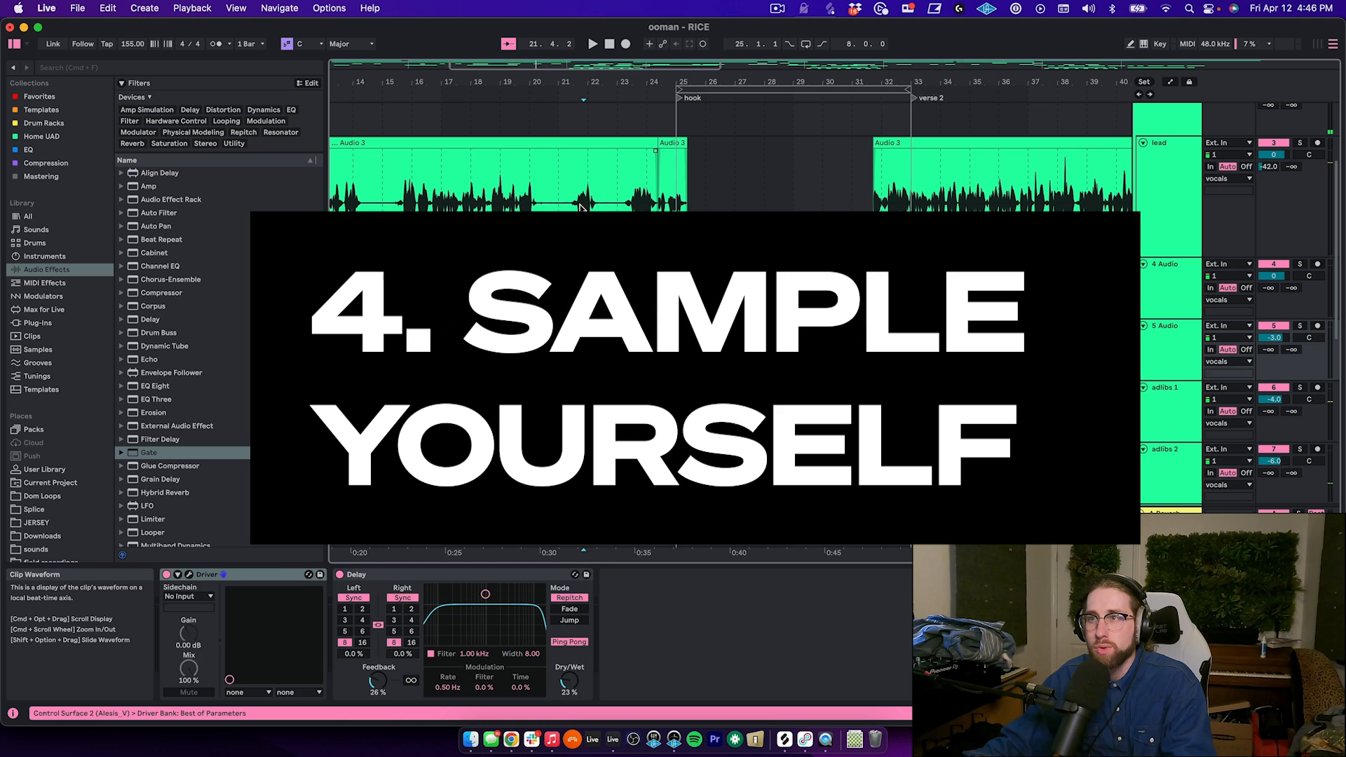
Solo the lead track and play its vocal from bar 21.
left_click(705, 206)
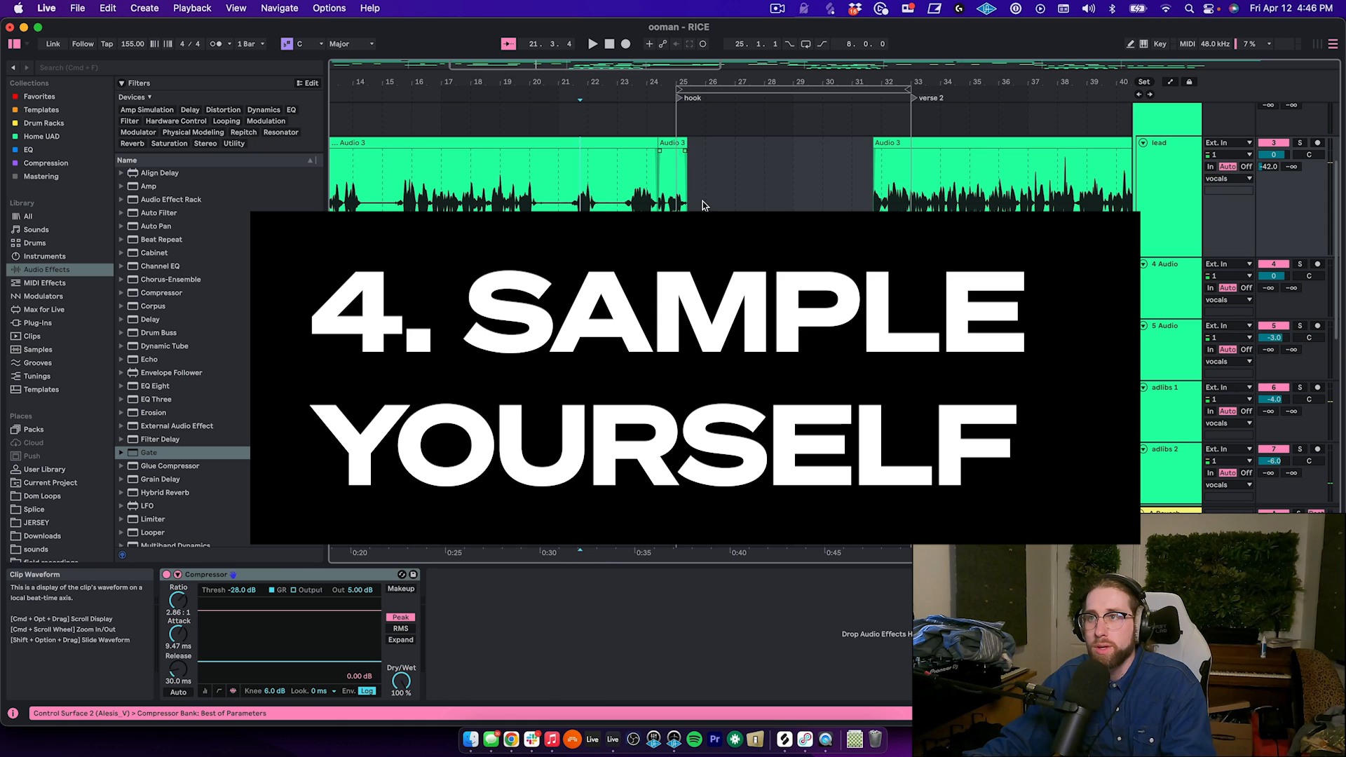
left_click(651, 143)
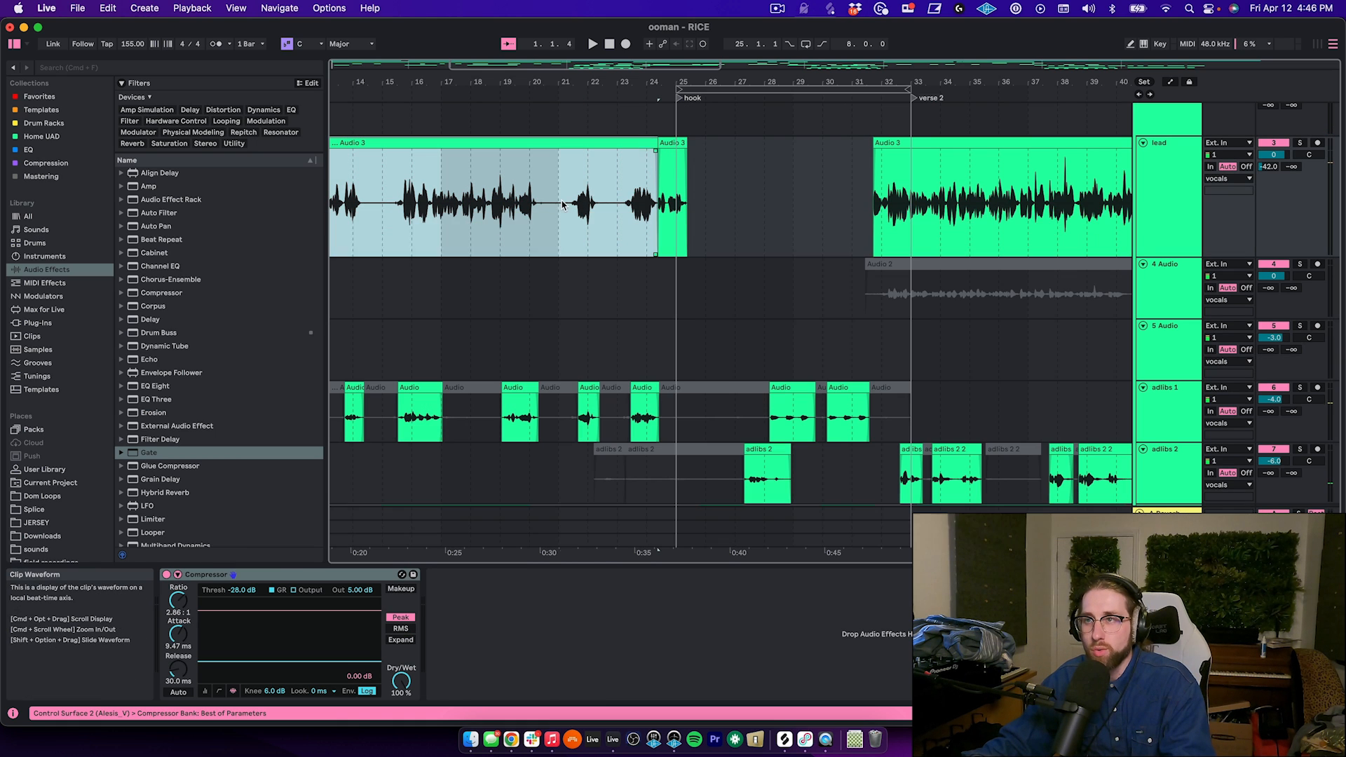
left_click(563, 203)
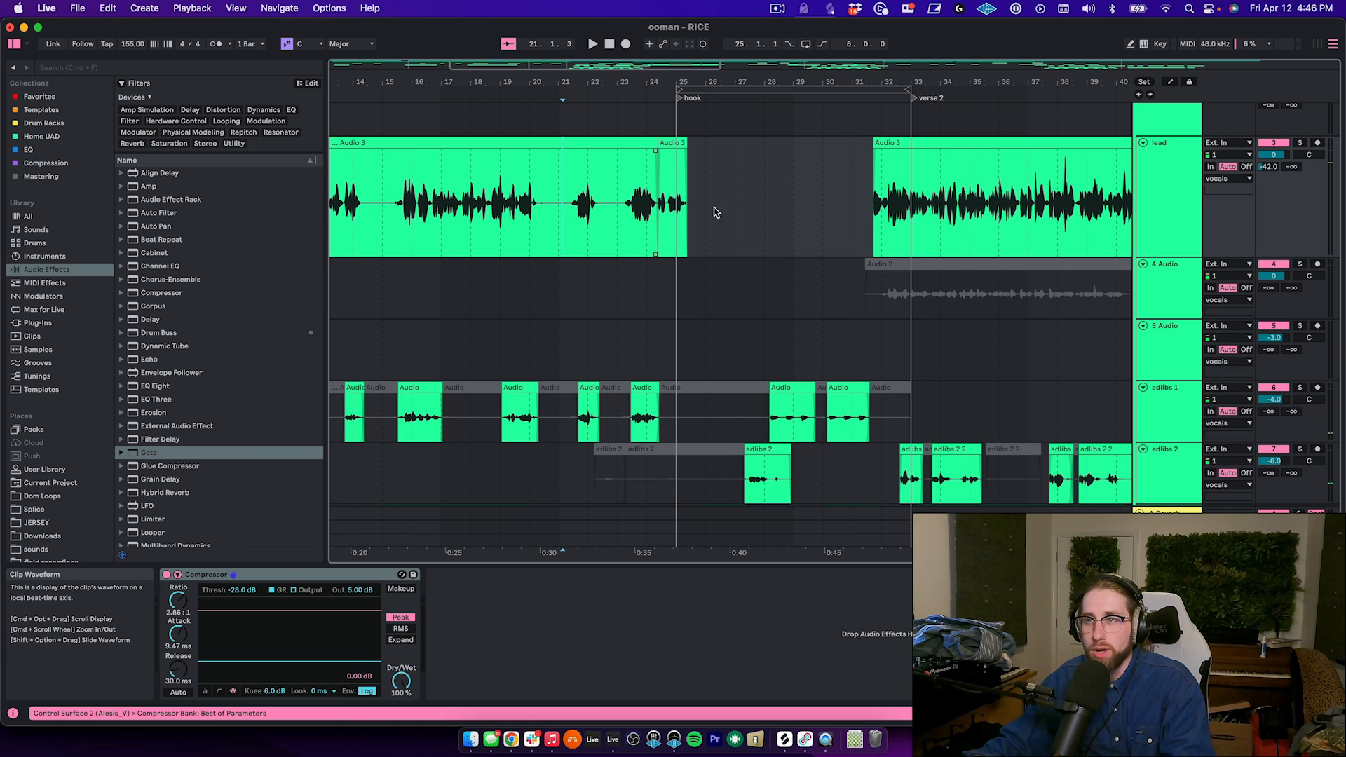
left_click(1301, 144)
key("space")
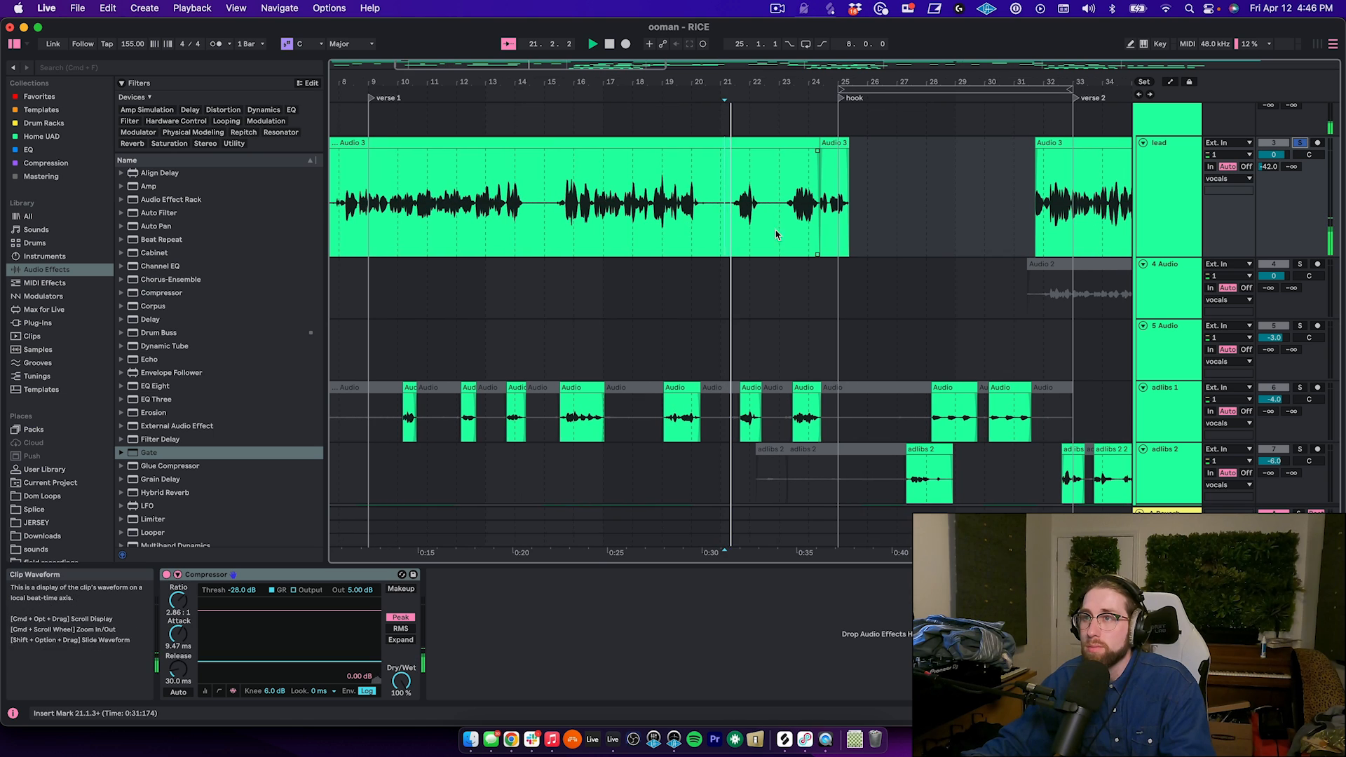
Extend the first lead clip over the short clip after it to 27.4.2, select 25.1.4 to 26.3.1, and undo the extension.
left_click(868, 193)
left_click_drag(811, 160, 916, 160)
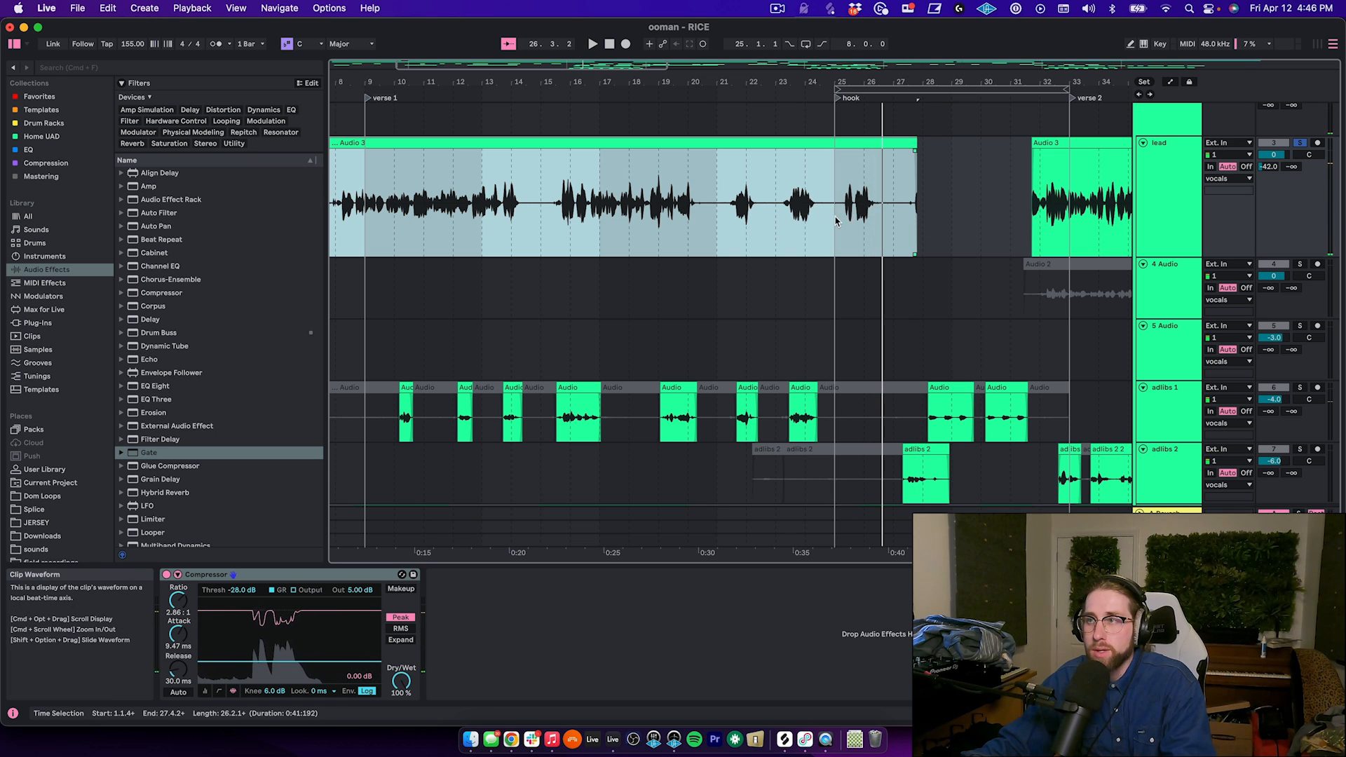
left_click_drag(839, 222, 874, 219)
key("super+z")
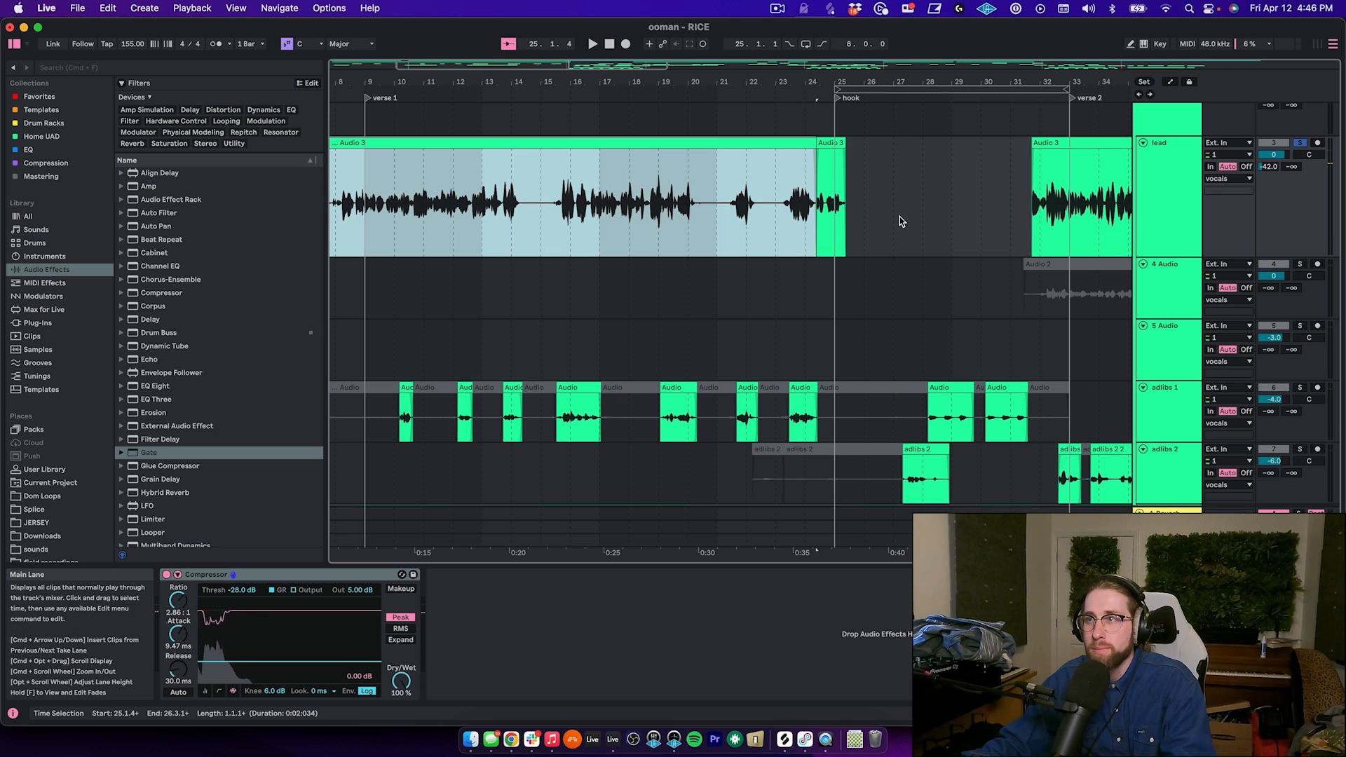
Play the soloed lead from bar 22 through the short clip at the end of verse 1 into the hook.
left_click_drag(781, 216, 825, 217)
left_click(825, 222)
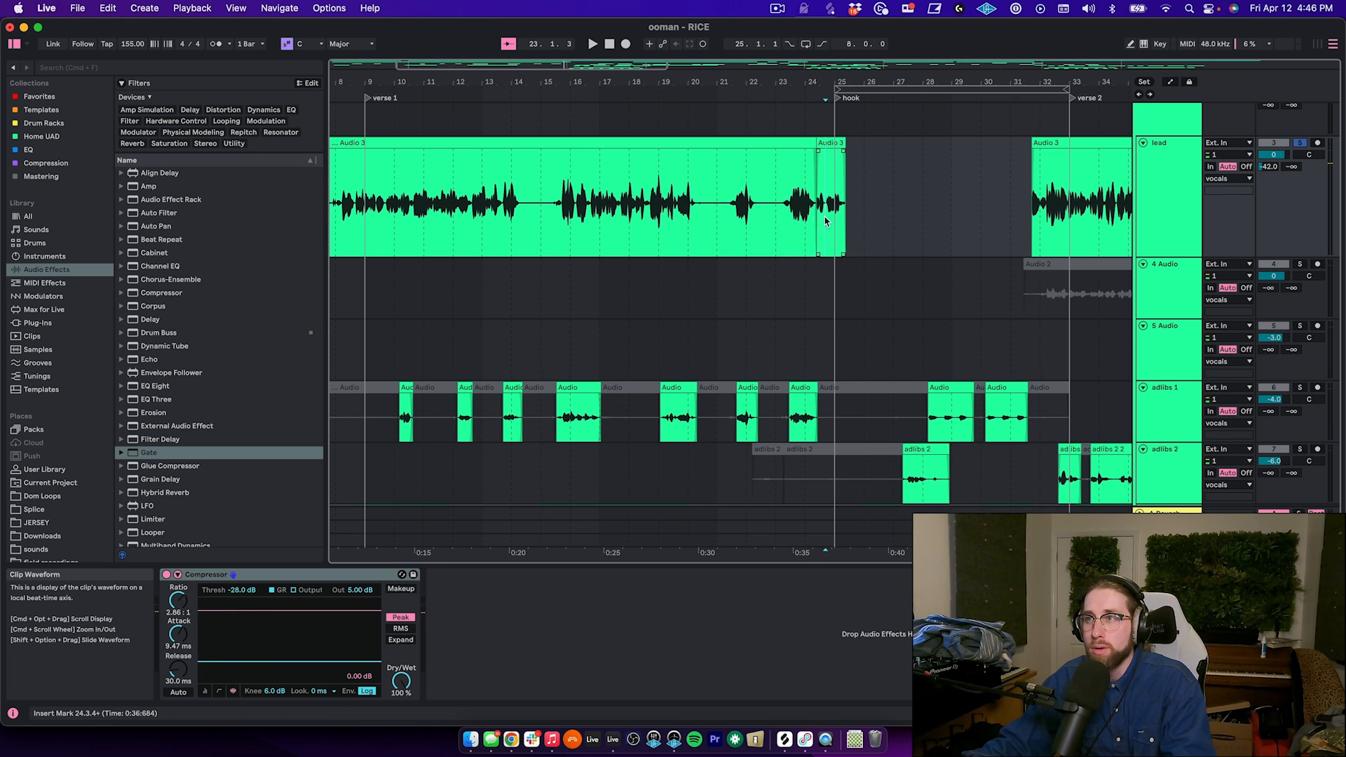
left_click_drag(767, 119, 904, 124)
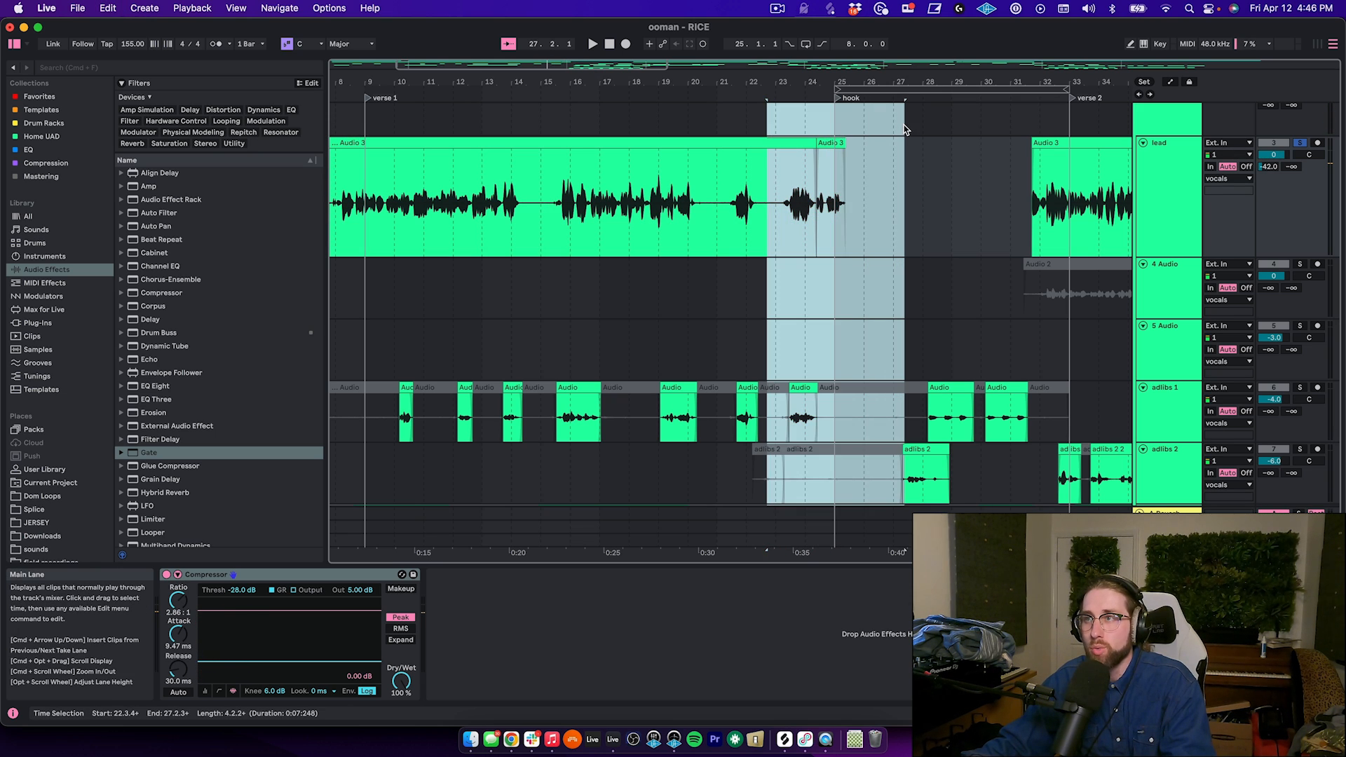
left_click(765, 215)
key("space")
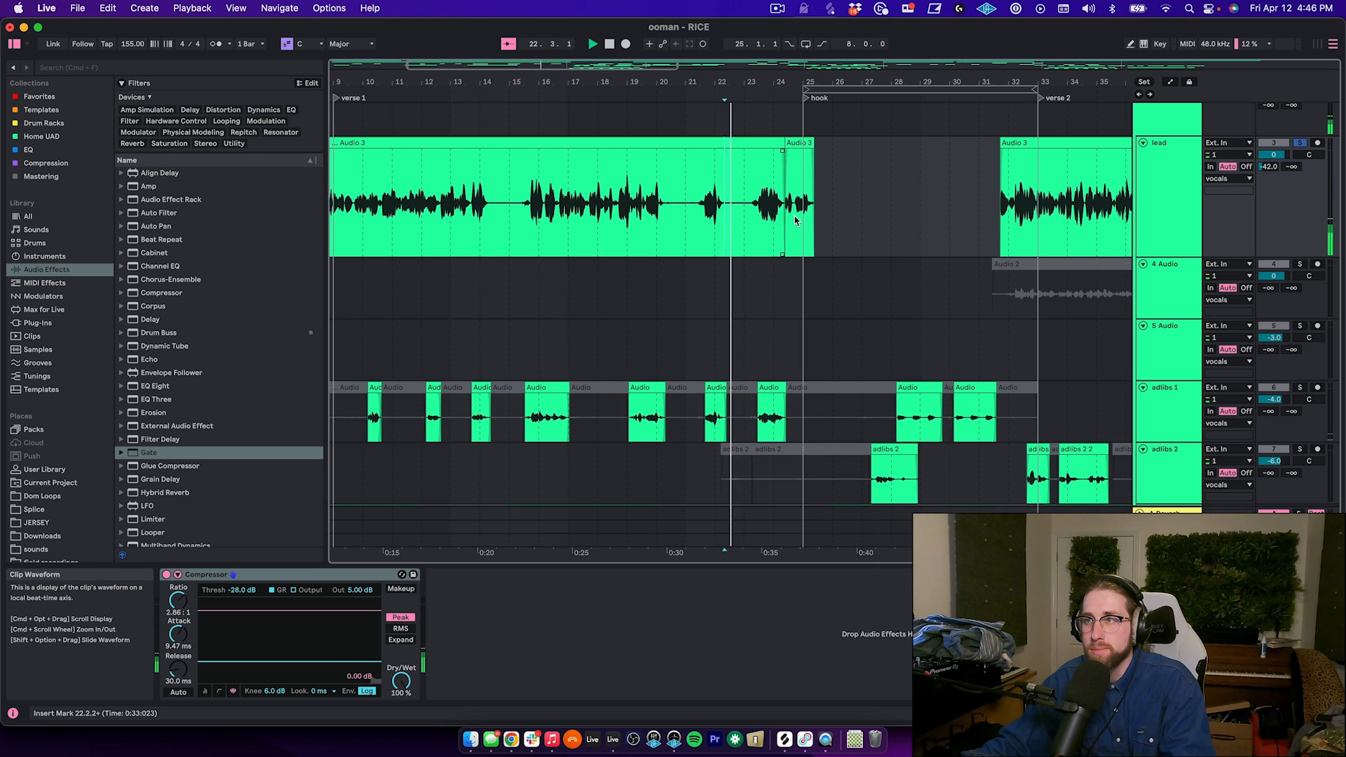
left_click(796, 223)
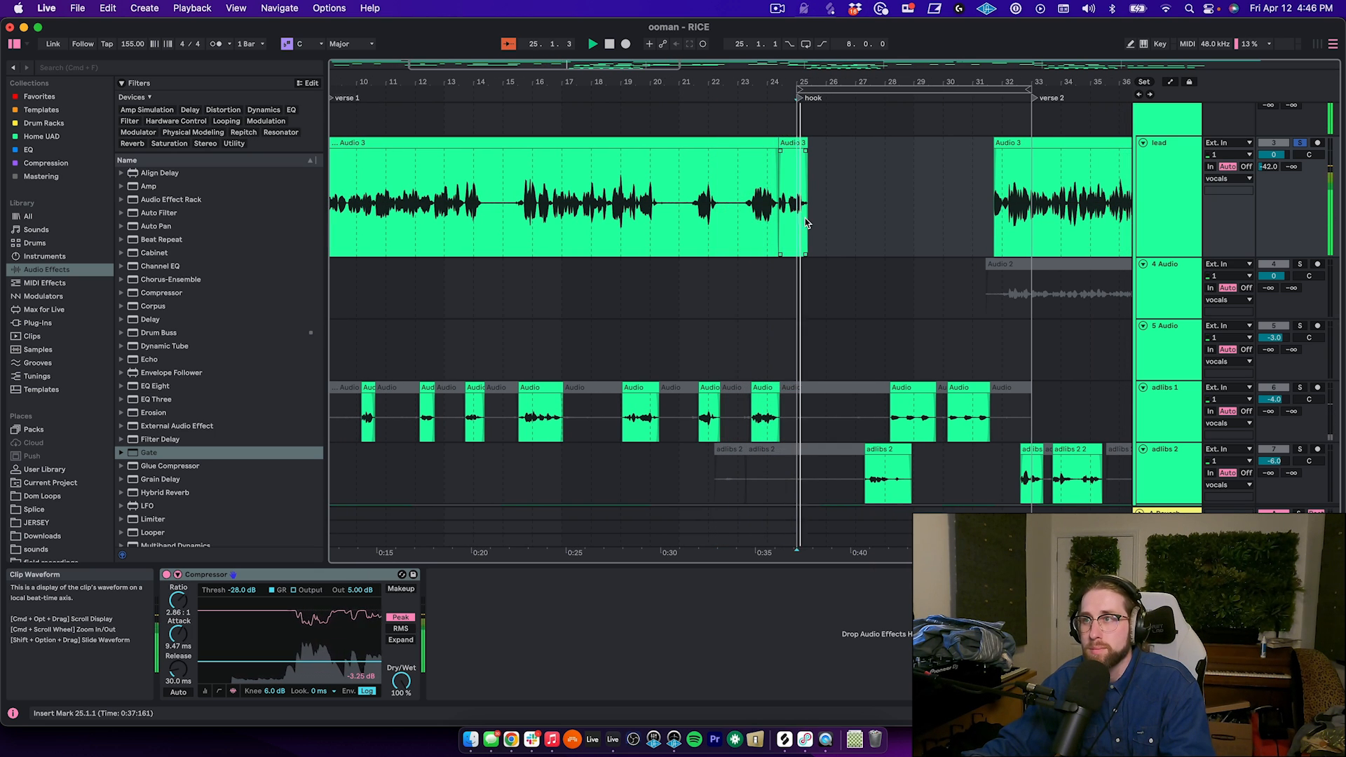
left_click_drag(797, 82, 797, 60)
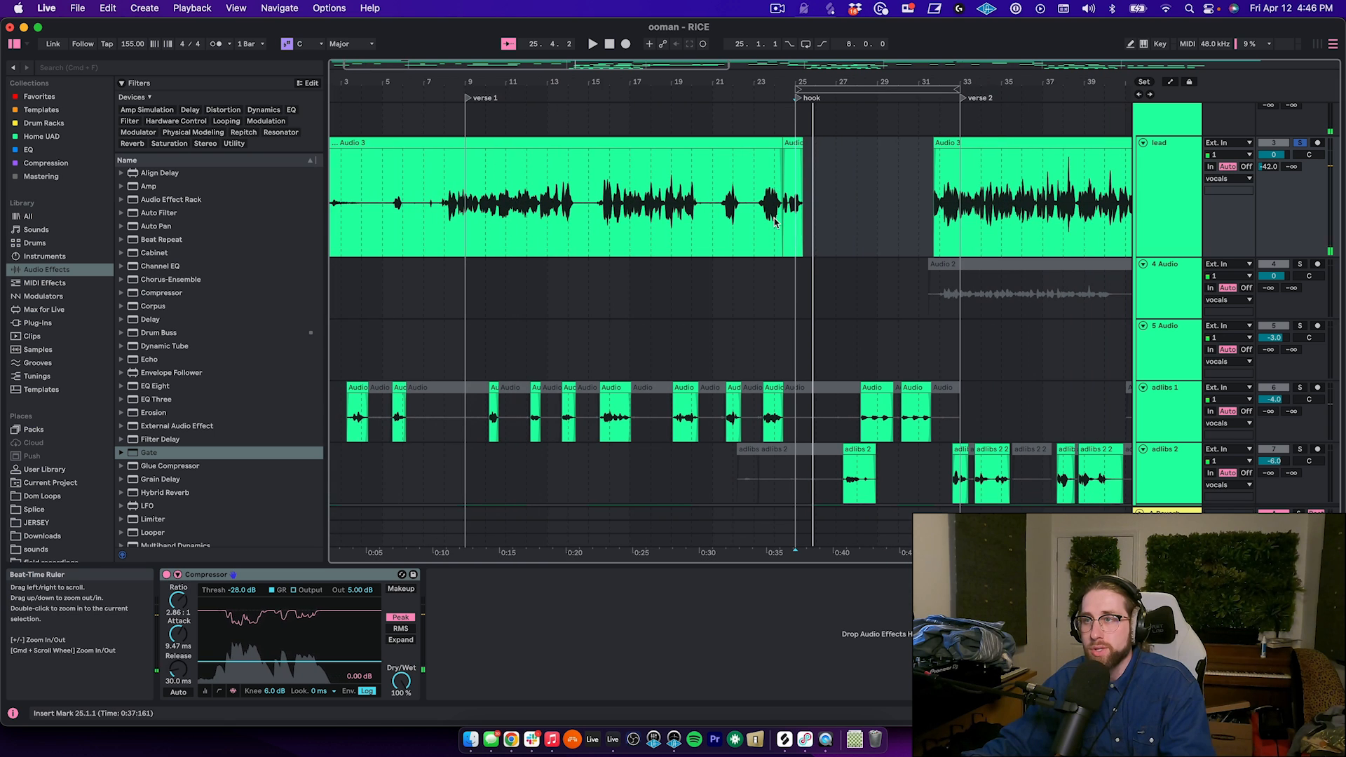
Extend the start of the first ITS BROKE clip back to 14.2.4 to expose its source recording.
left_click(766, 196)
scroll(790, 216, "down", 10)
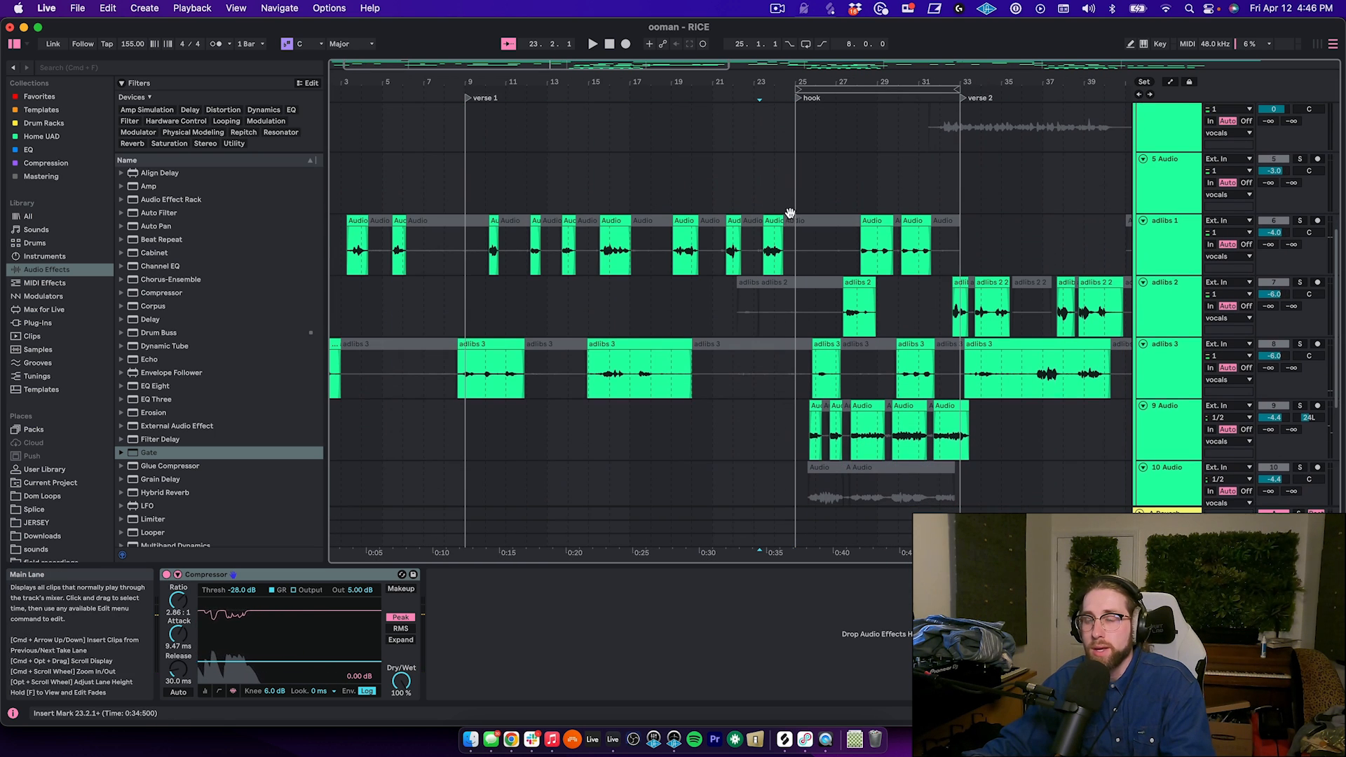
left_click(803, 420)
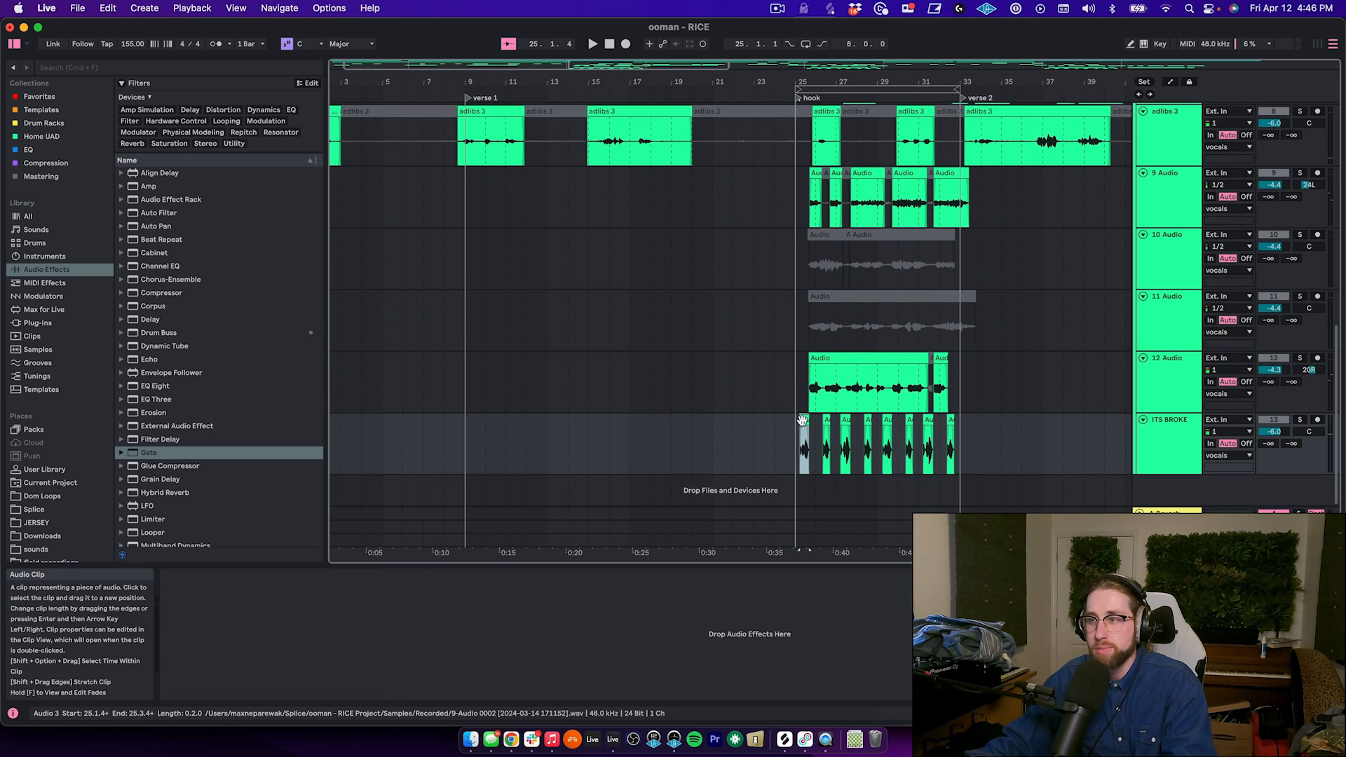
left_click_drag(802, 420, 579, 420)
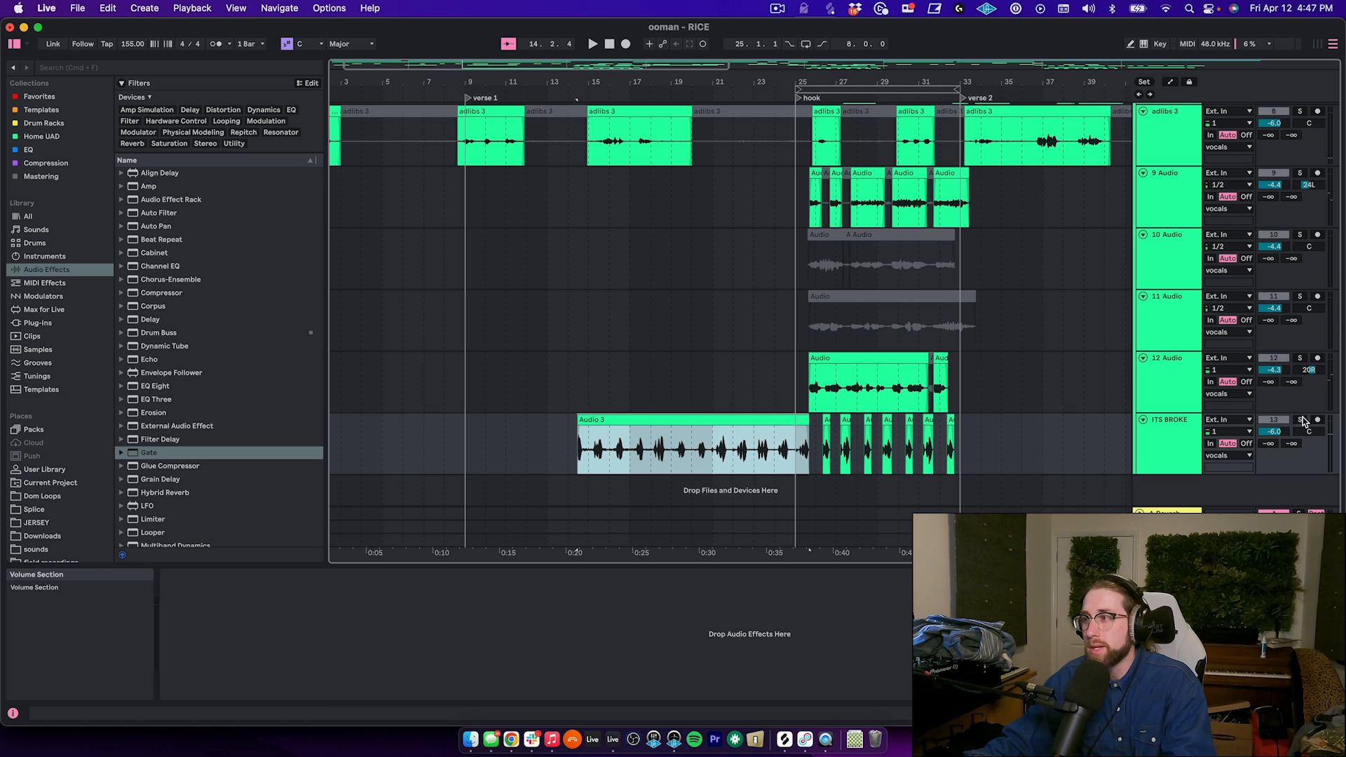
Solo the ITS BROKE track, play its extended clip, and undo the extension.
key("space")
left_click(673, 421)
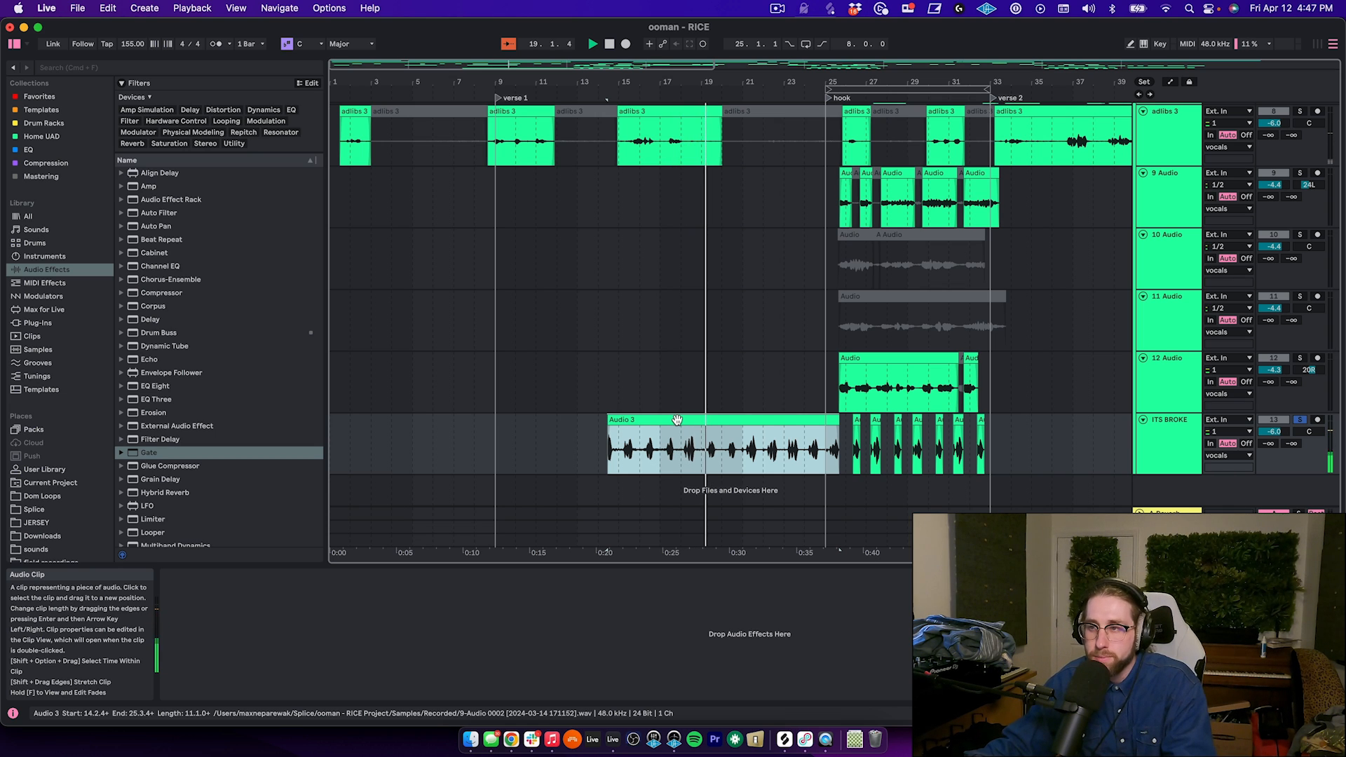
key("space")
key("Delete")
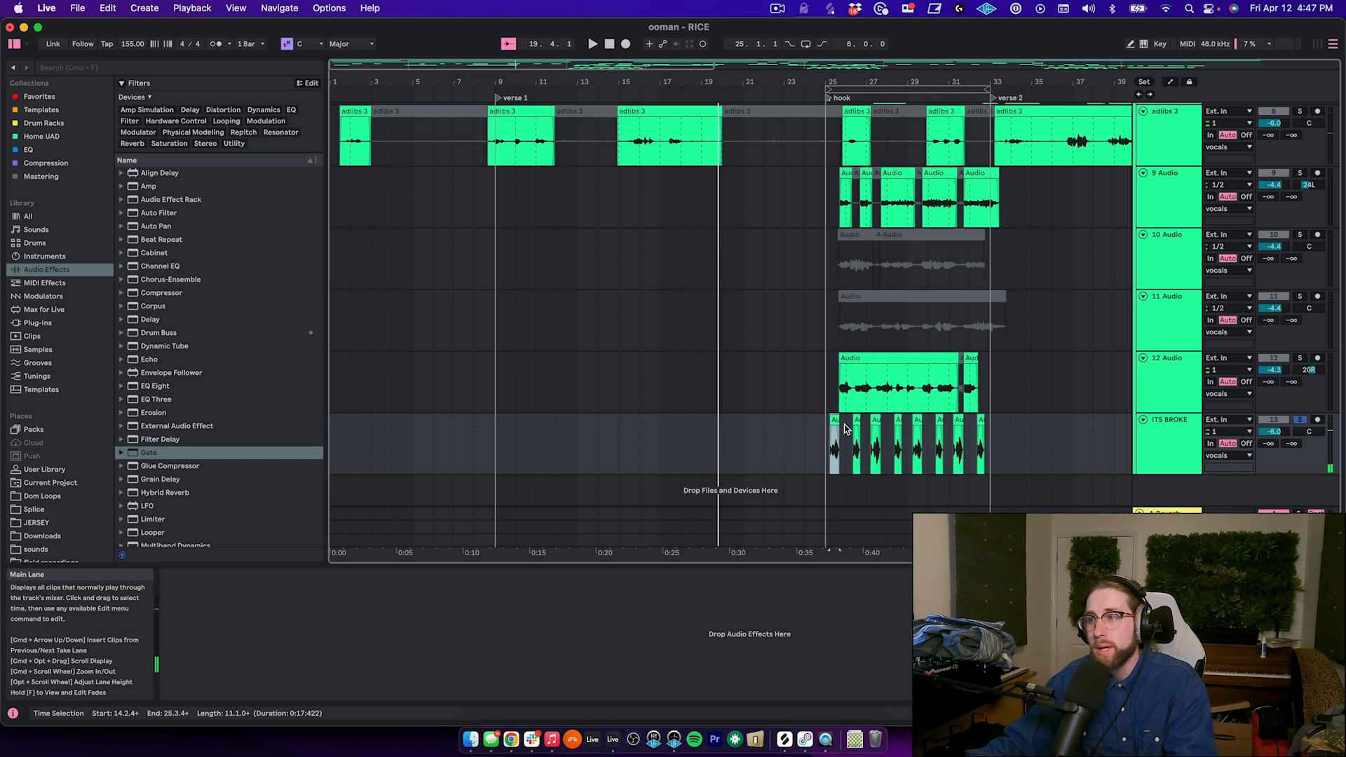
Zoom in on the ITS BROKE clips in the hook and play them from bar 25.
left_click_drag(824, 452, 987, 452)
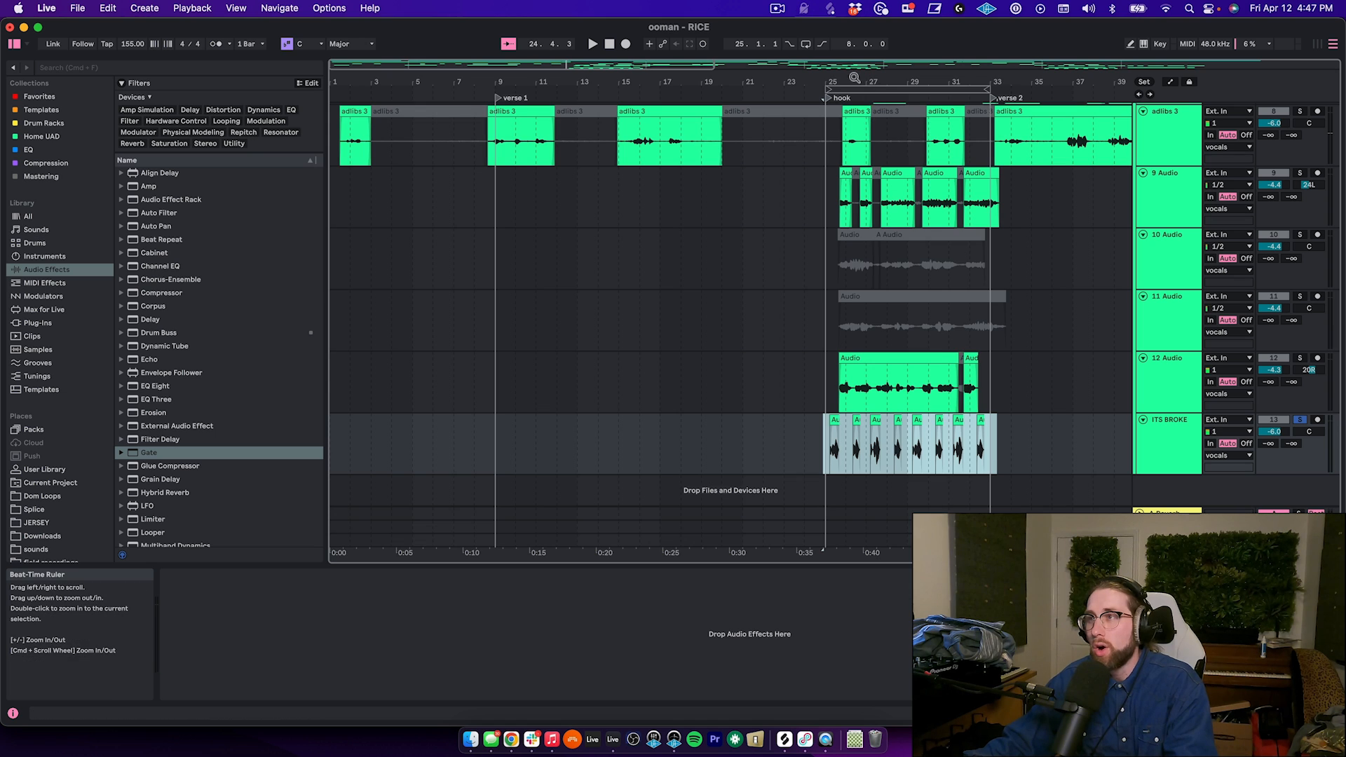
key("z")
left_click(573, 457)
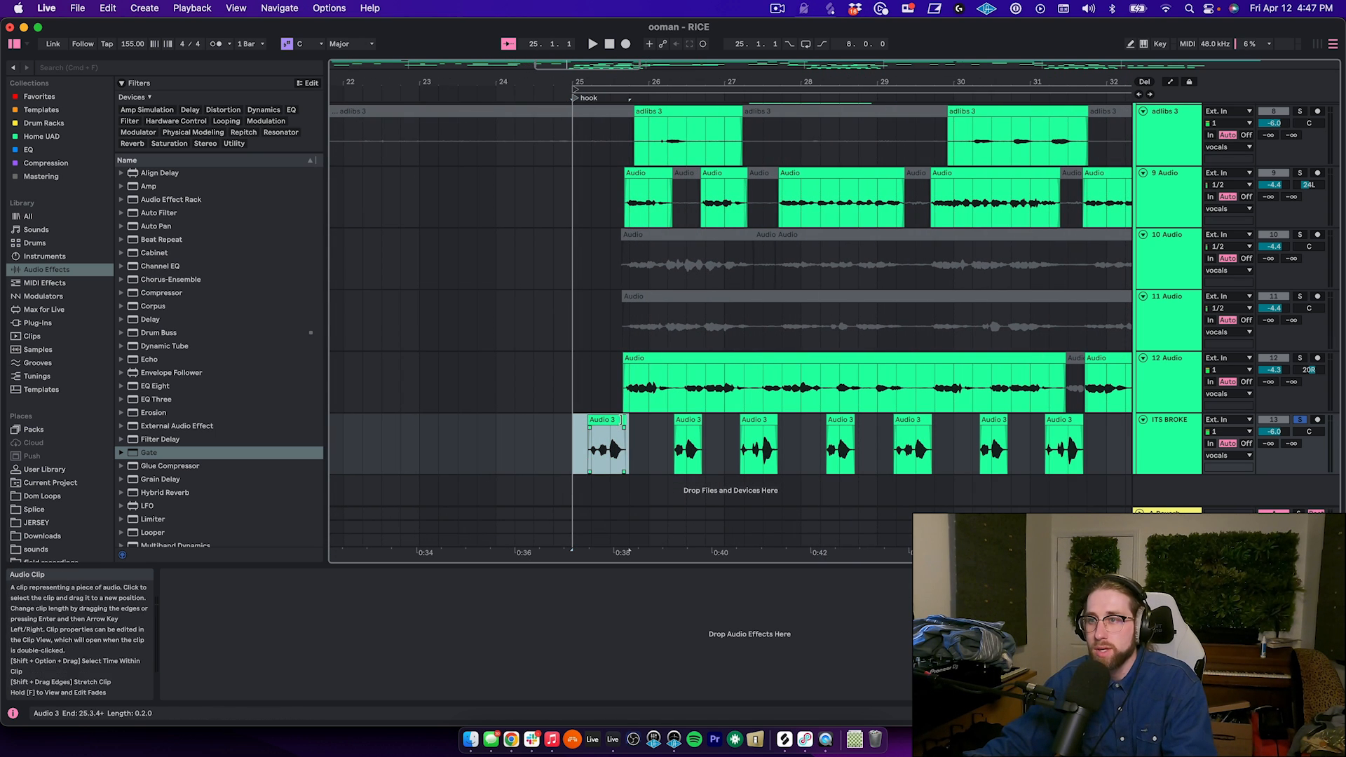
key("space")
scroll(770, 455, "left", 4)
scroll(772, 457, "right", 1)
left_click(773, 457)
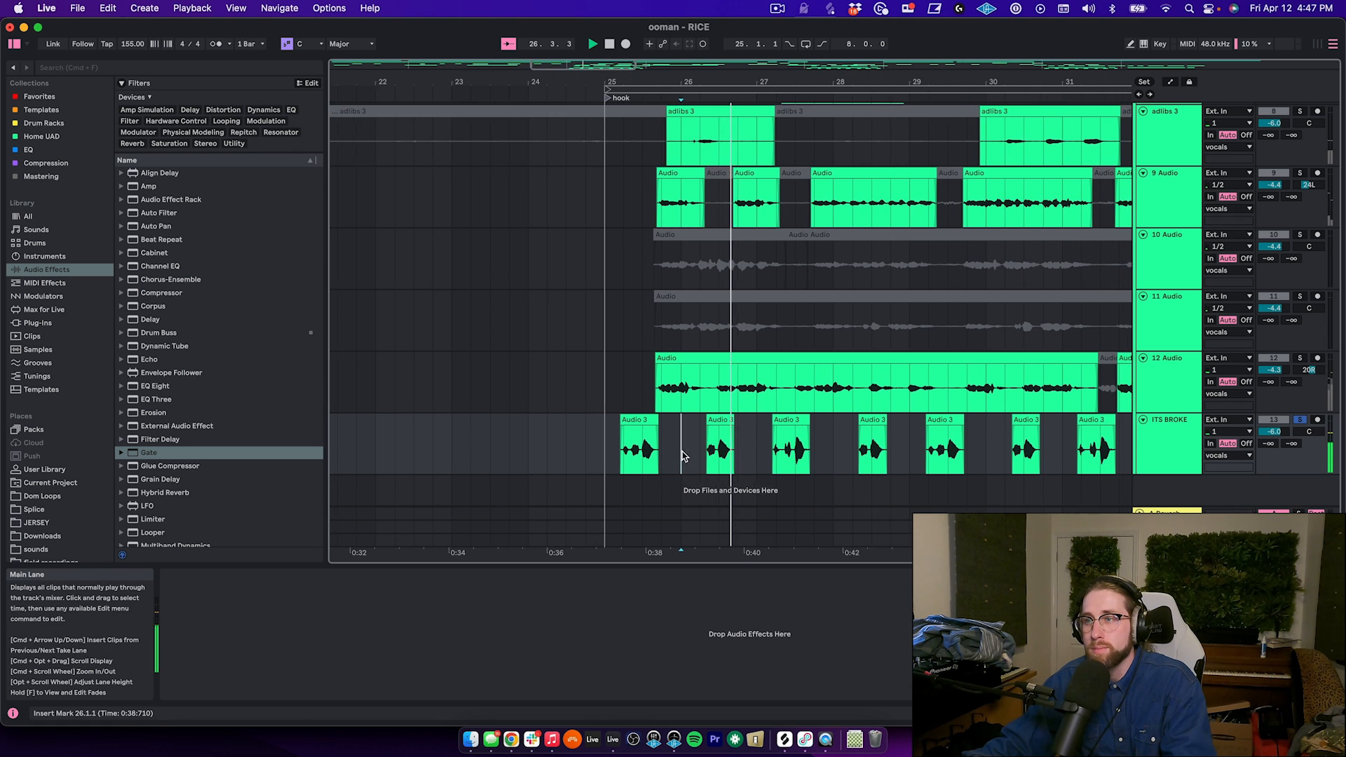
Duplicate the range 25.1.1 to 25.4.1 on the ITS BROKE track and undo the duplication.
key("space")
left_click_drag(650, 458, 596, 457)
key("super+d")
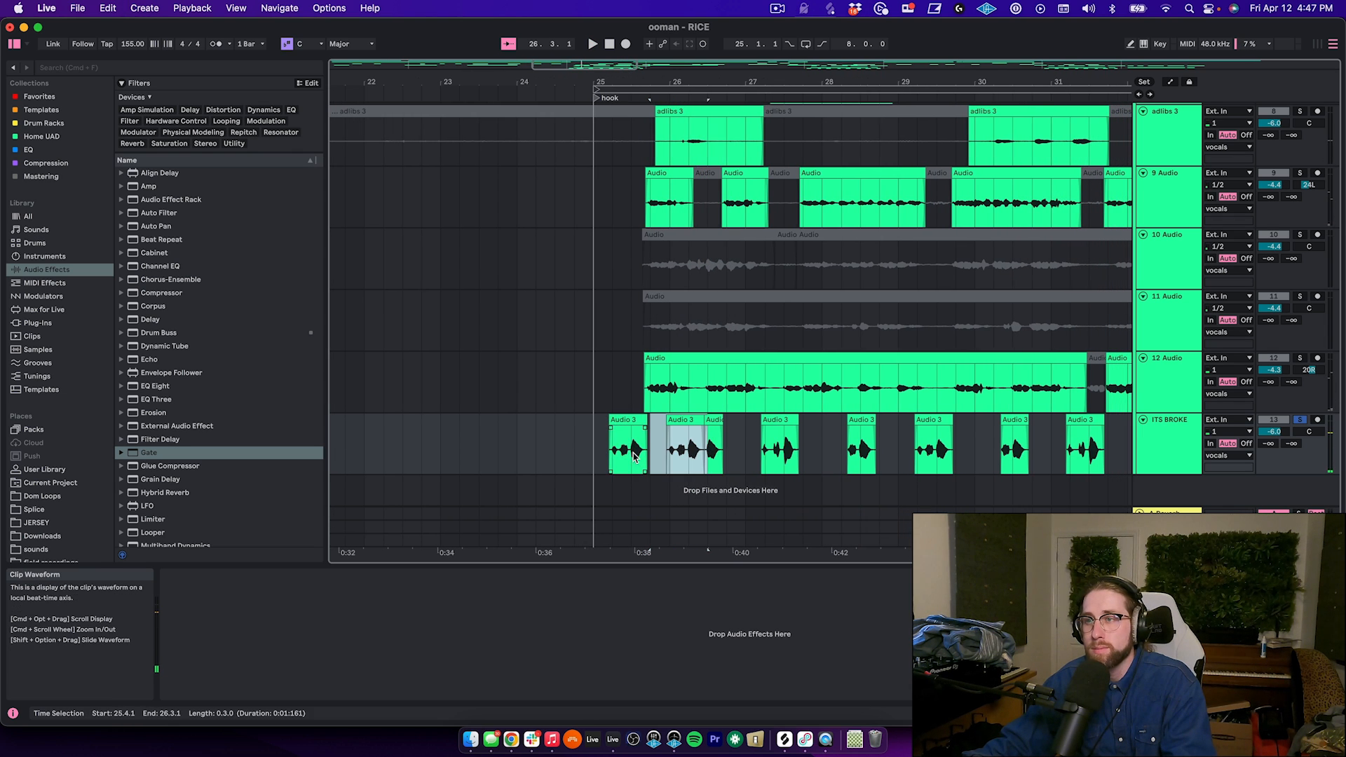
key("super+z")
Duplicate the one-bar range 25.1.1 to 26.1.1 on ITS BROKE, undo it, and select the second short clip.
left_click(602, 457)
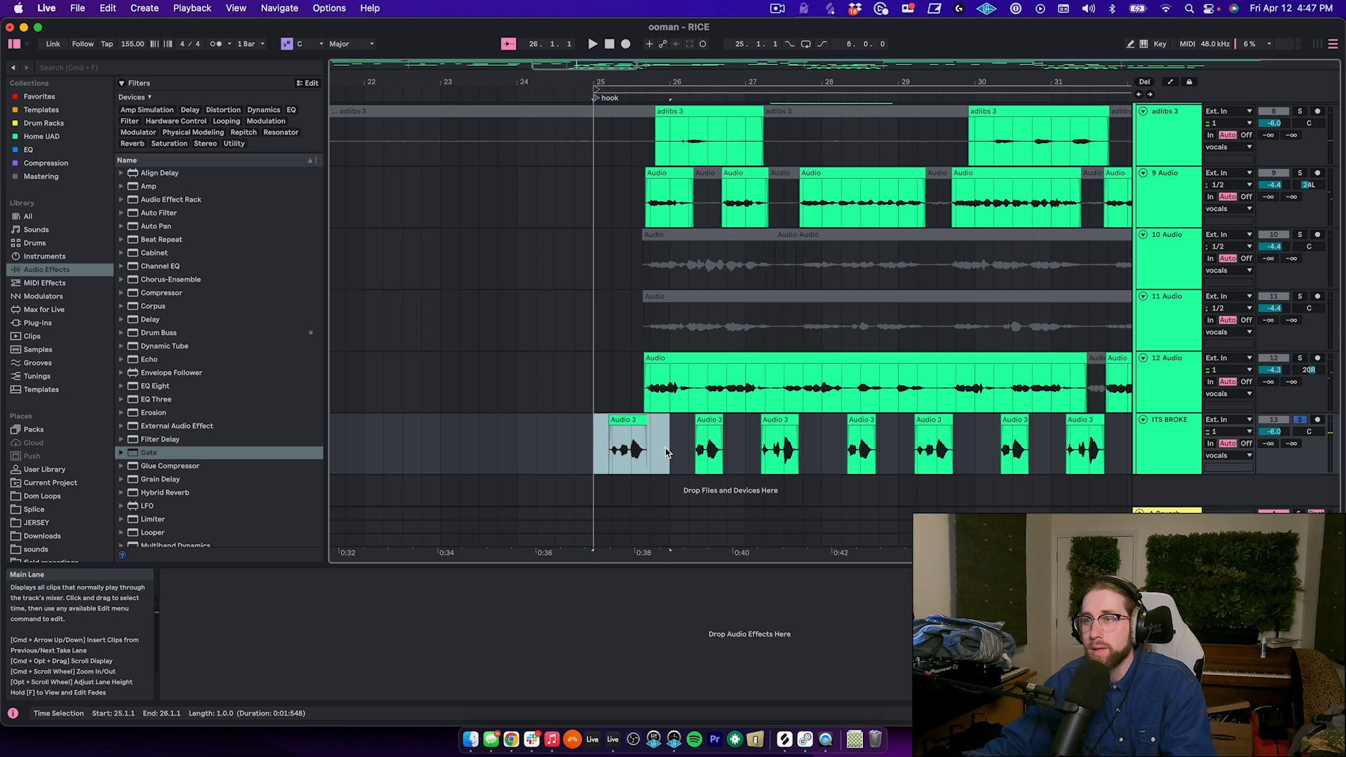
key("super+d")
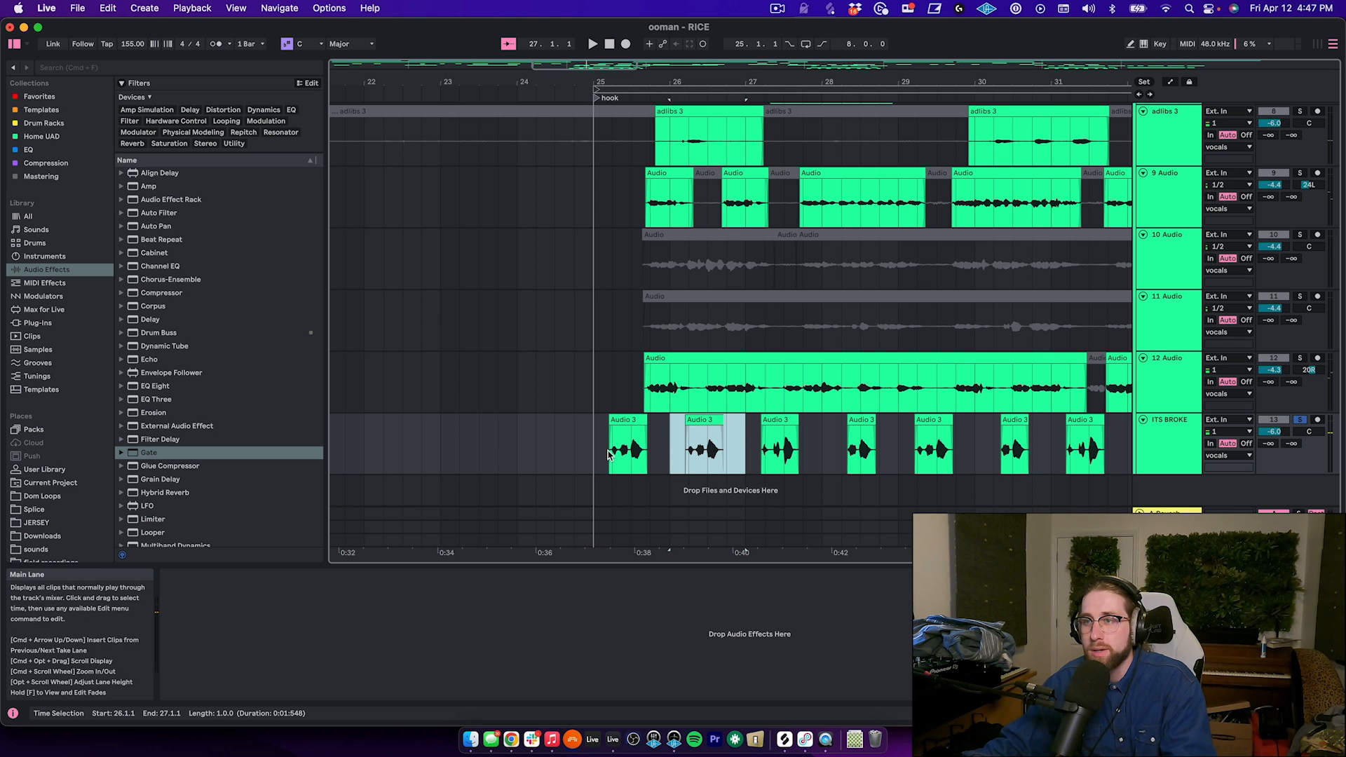
key("super+z")
left_click(701, 463)
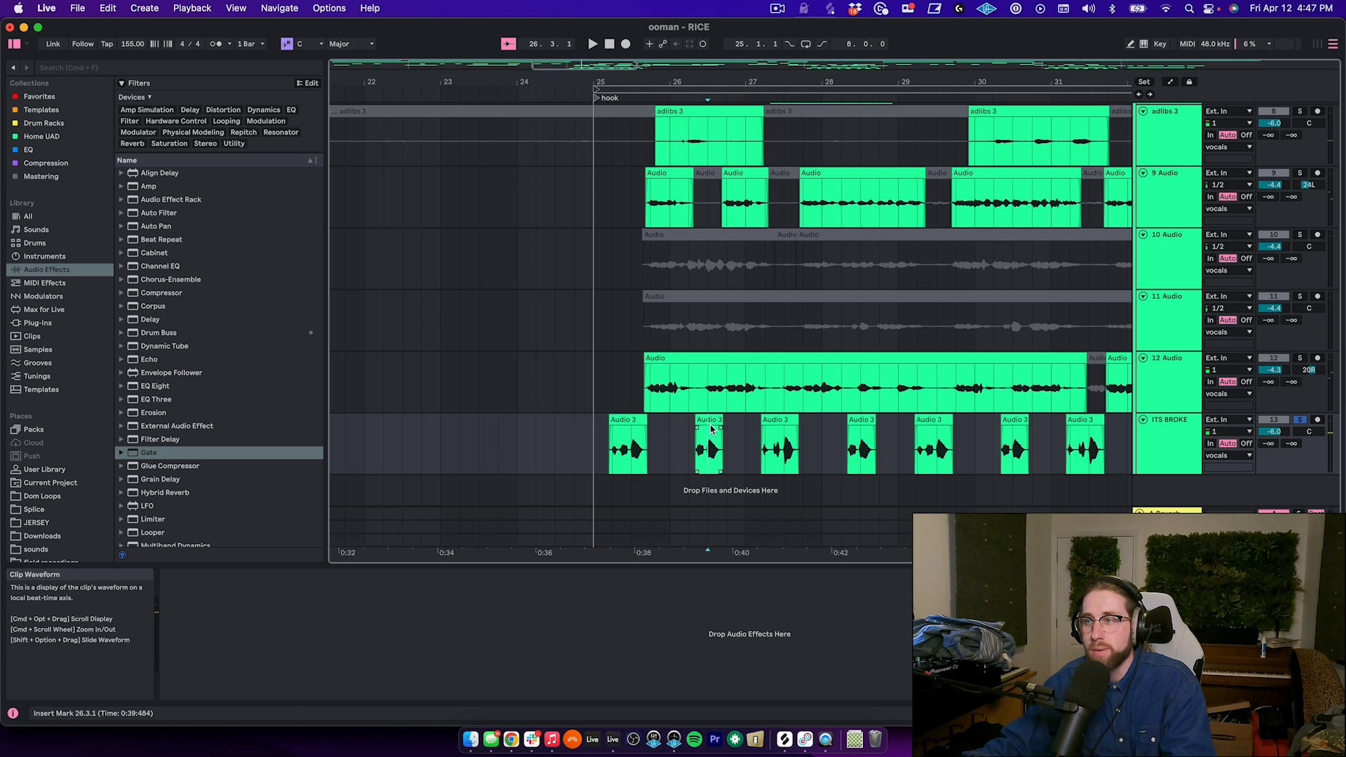
left_click(697, 459)
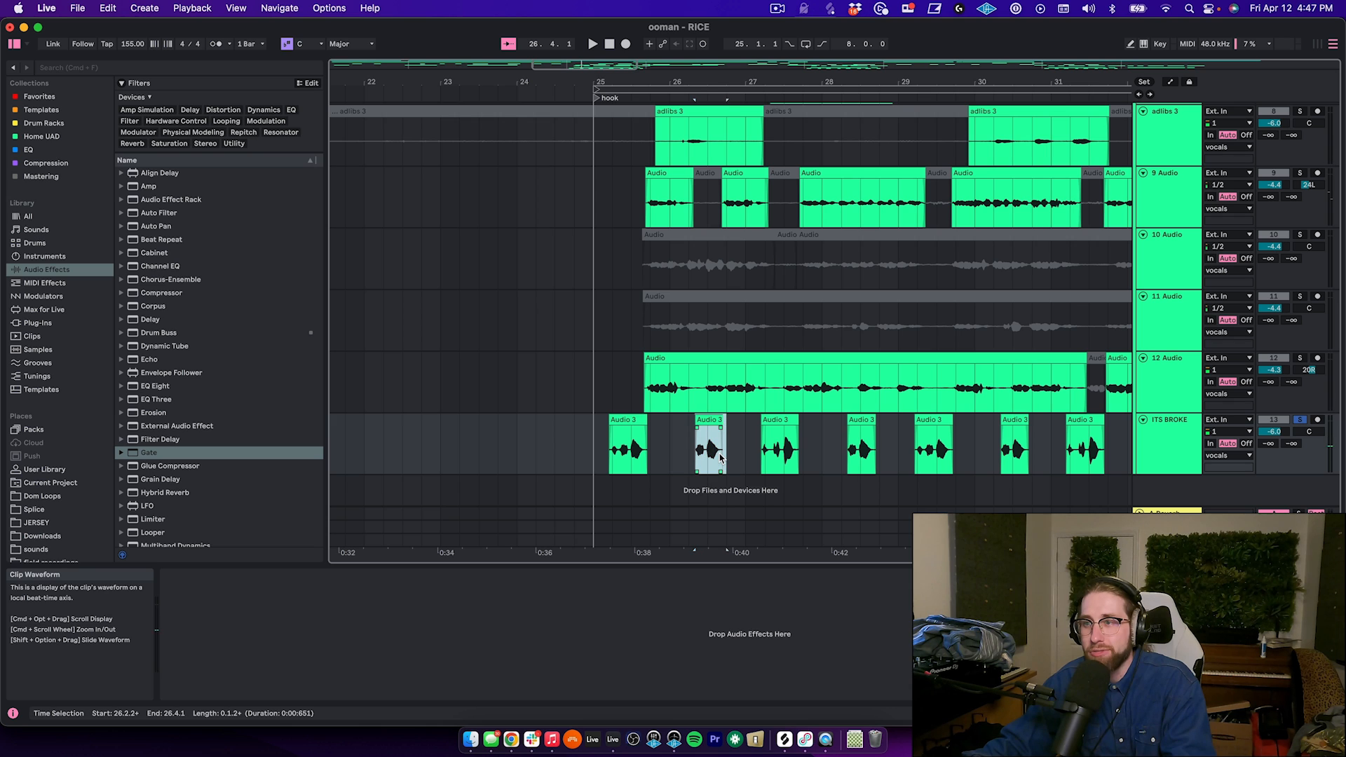
Start playback of the hook from 25.1.1 and solo tracks 12 Audio and 9 Audio instead of ITS BROKE.
left_click_drag(754, 84, 600, 46)
left_click(535, 378)
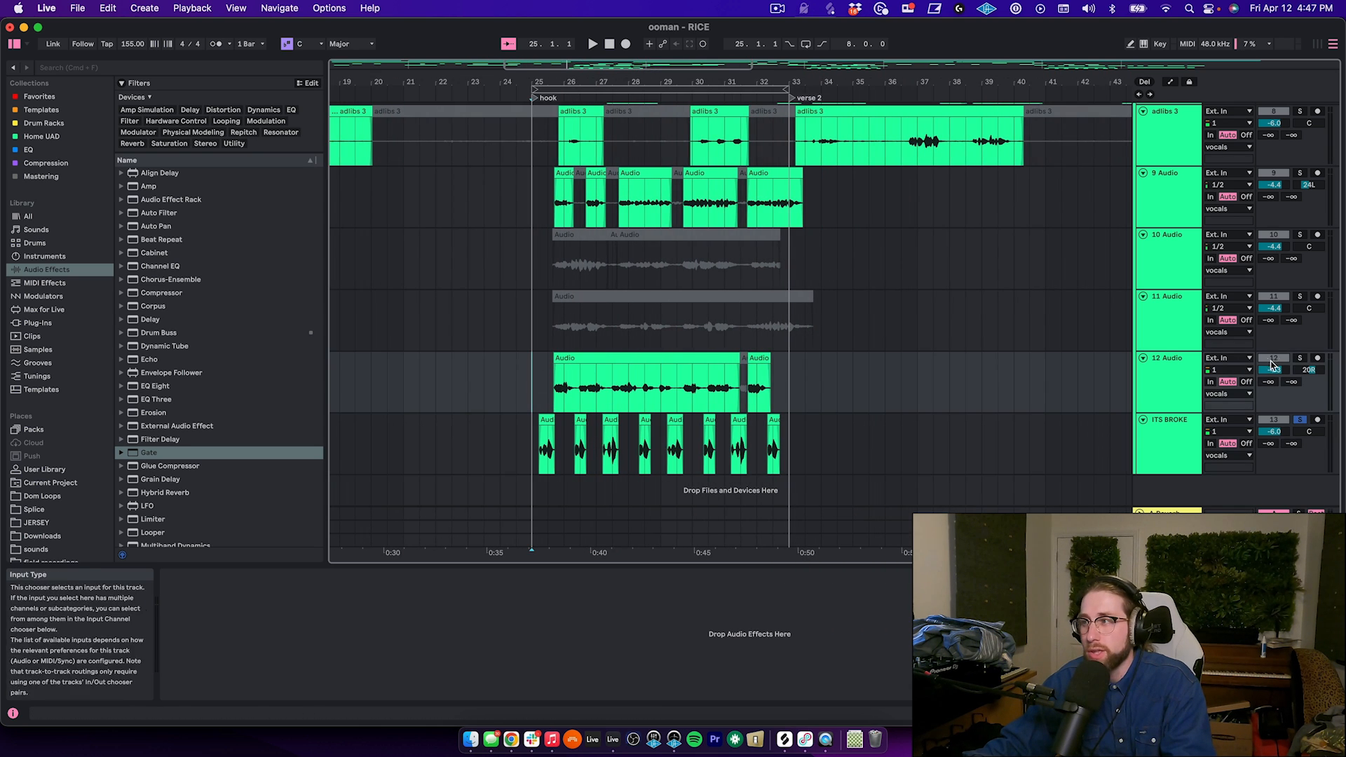
scroll(735, 272, "up", 2)
scroll(734, 272, "up", 15)
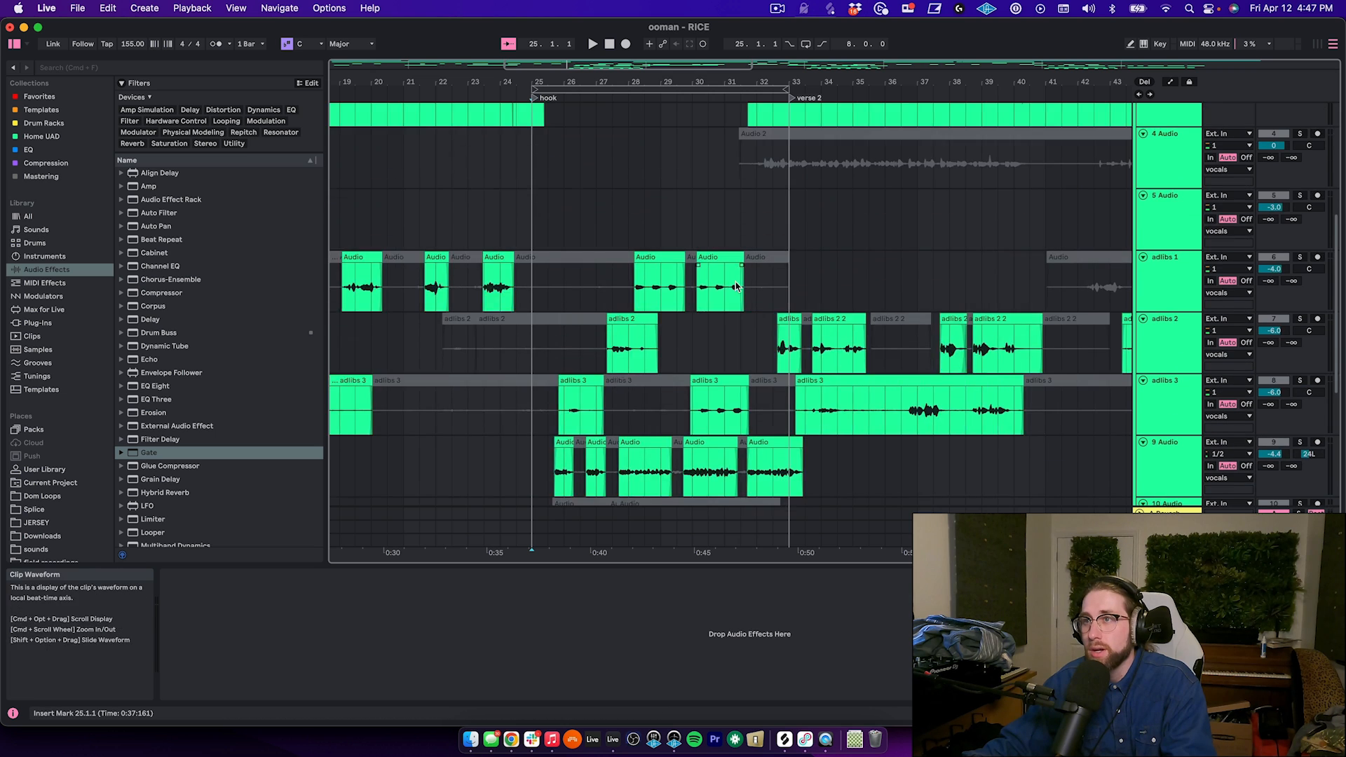
key("space")
scroll(739, 290, "down", 12)
scroll(739, 290, "left", 7)
left_click(1300, 288)
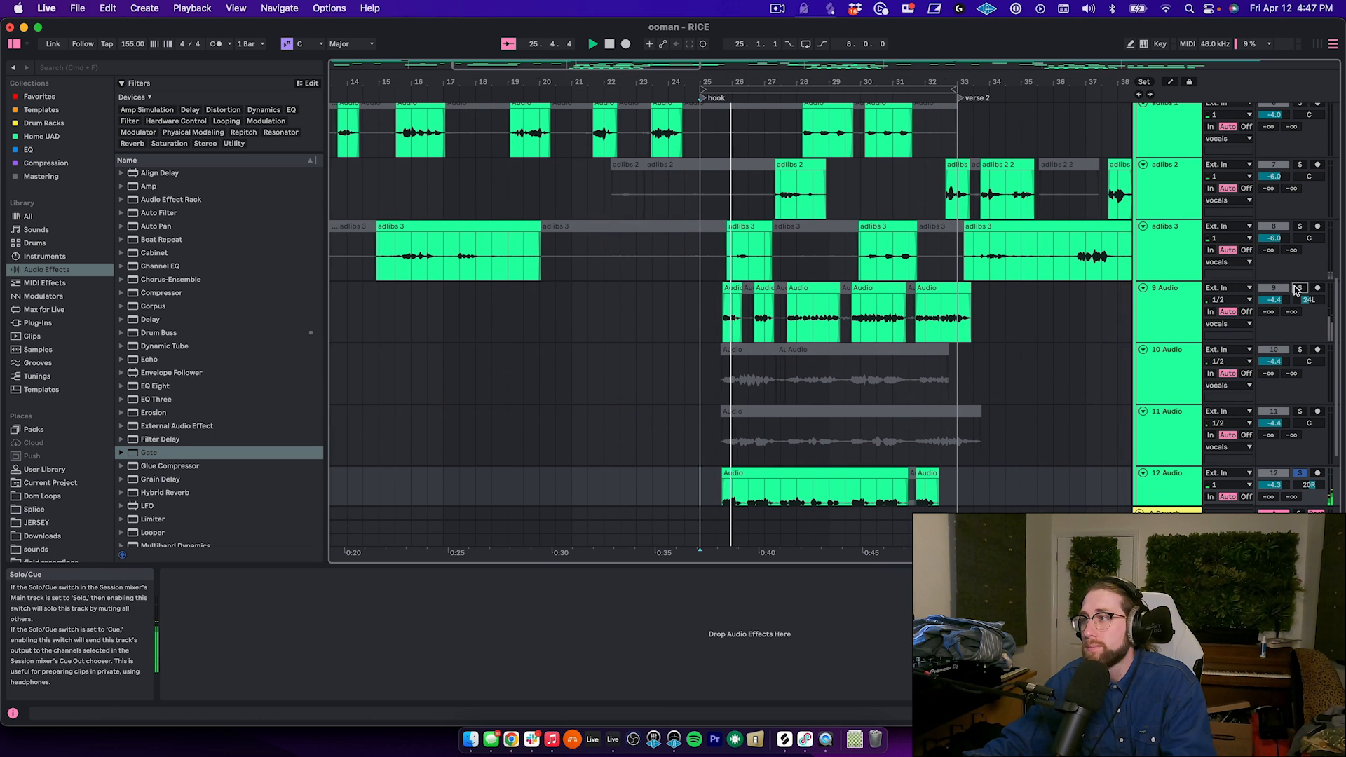
Listen to the two soloed backing tracks through the end of the hook and clear the solos.
left_click_drag(759, 73, 633, 62)
scroll(653, 309, "down", 5)
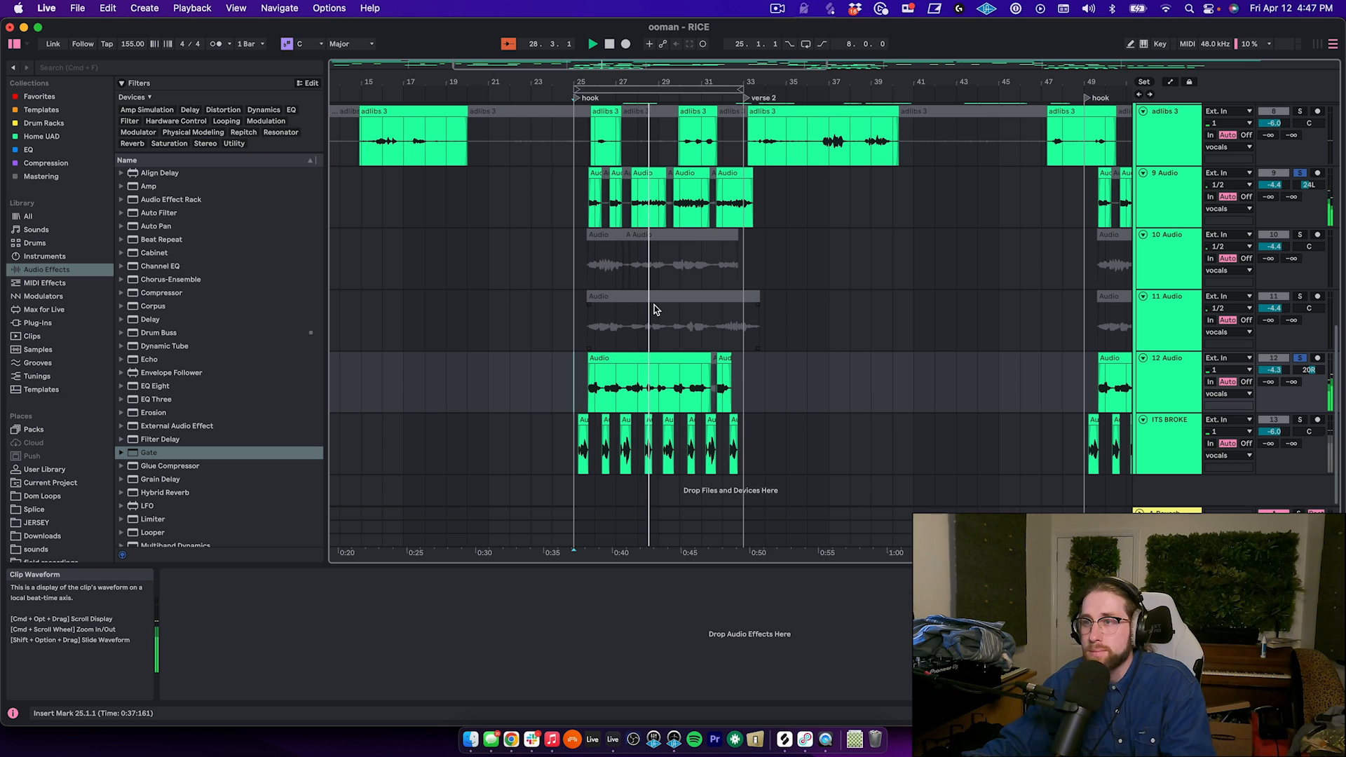
scroll(654, 309, "up", 1)
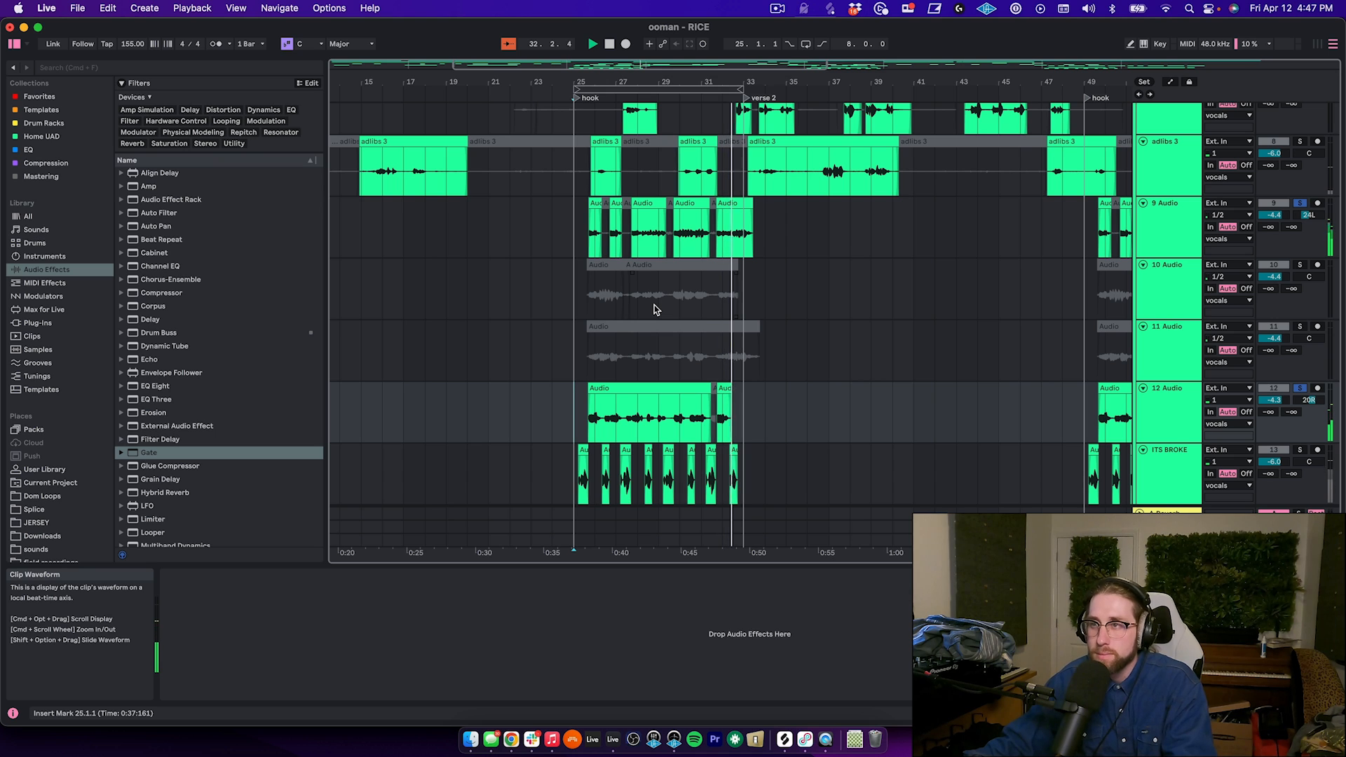
key("space")
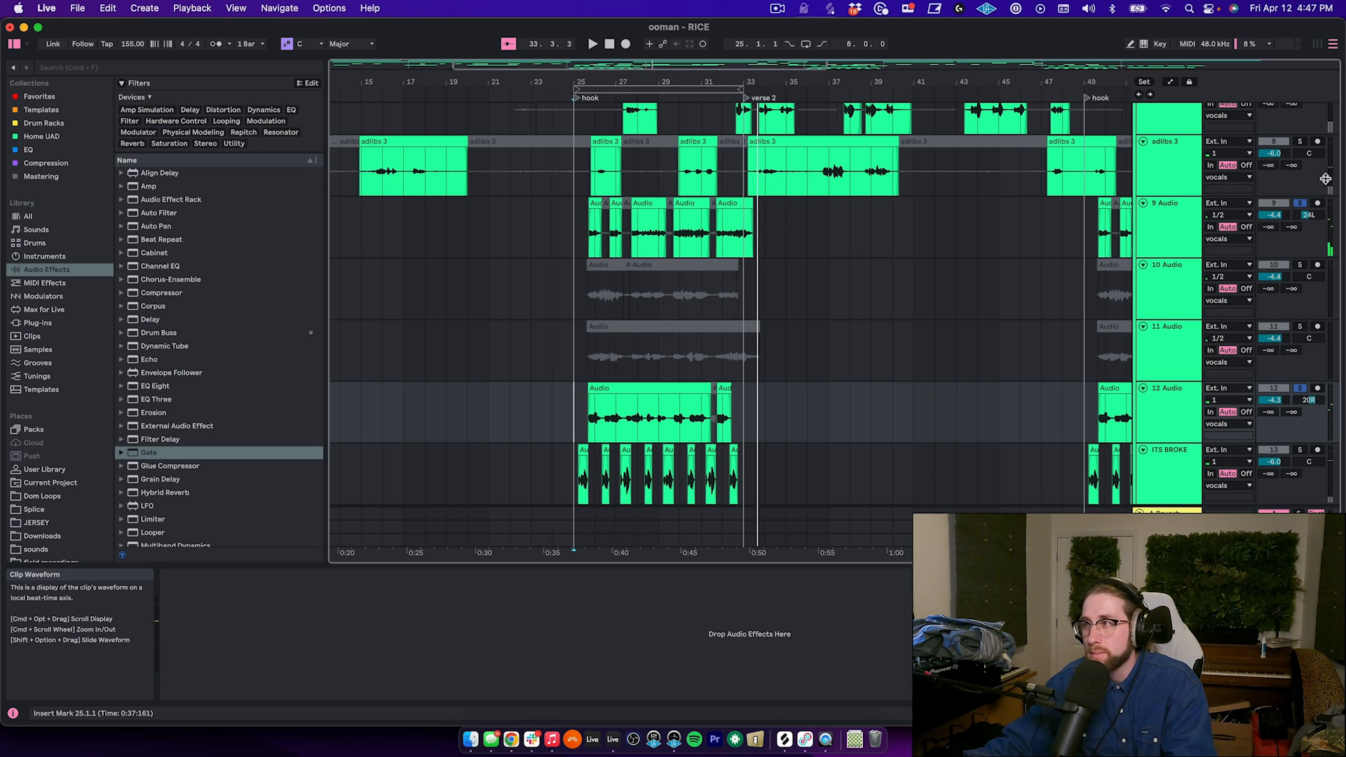
left_click(1300, 204)
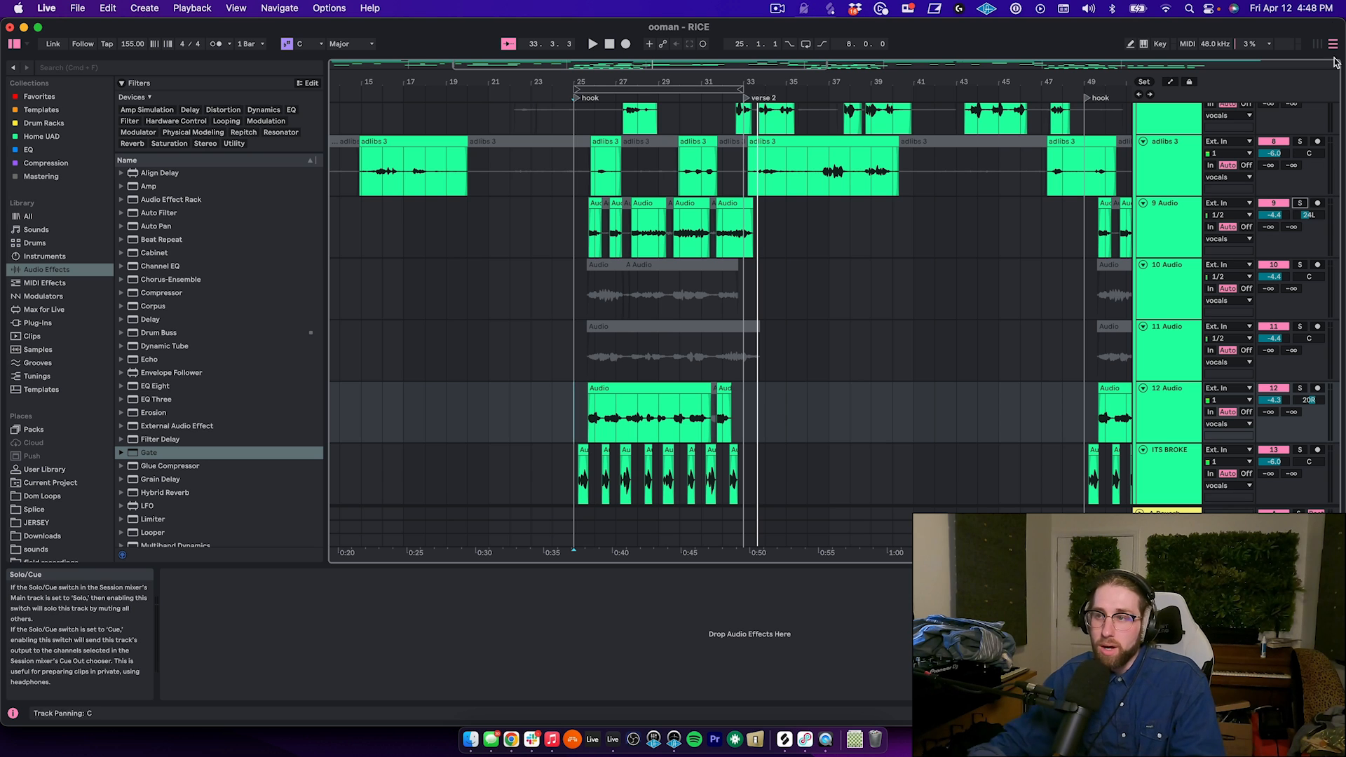
Show the device chain of track 5 Audio and open the Driver plug-in with its factory preset list.
scroll(790, 398, "up", 8)
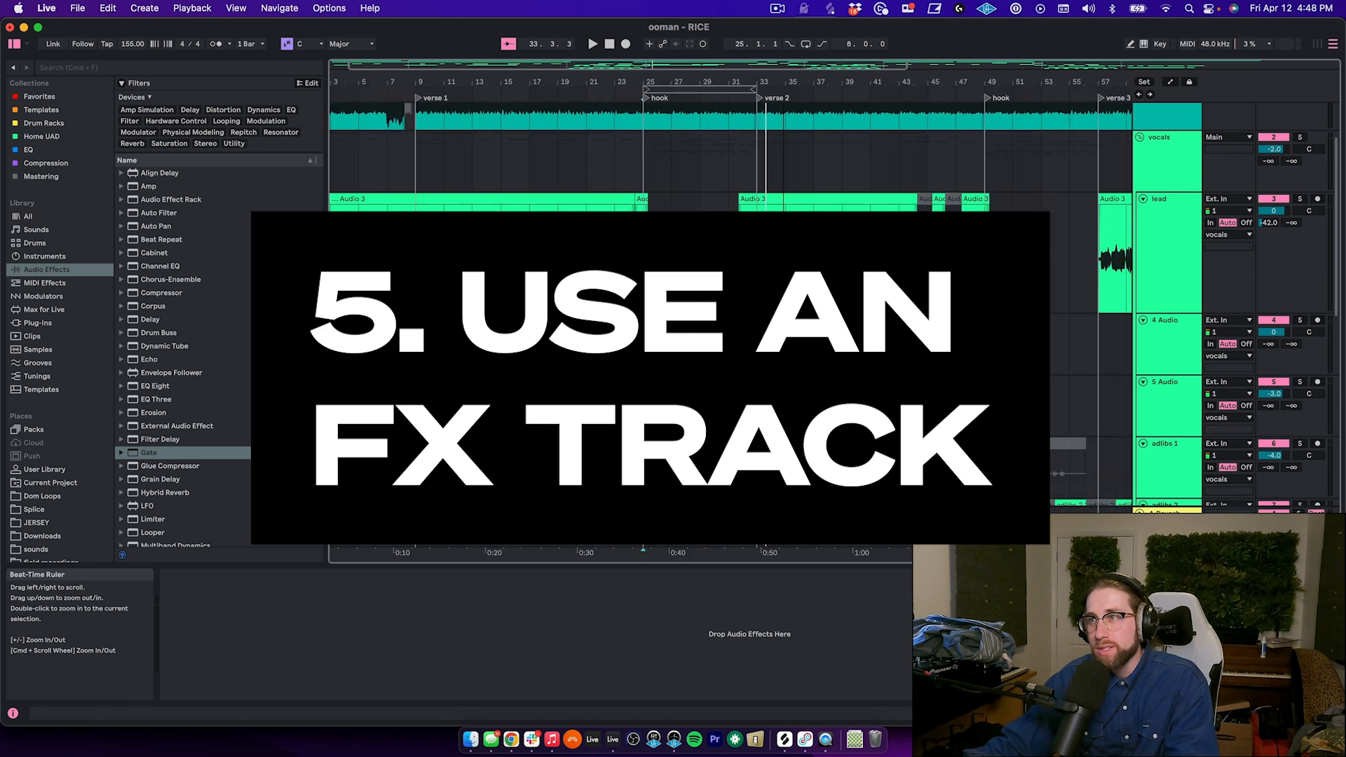
left_click_drag(784, 82, 784, 49)
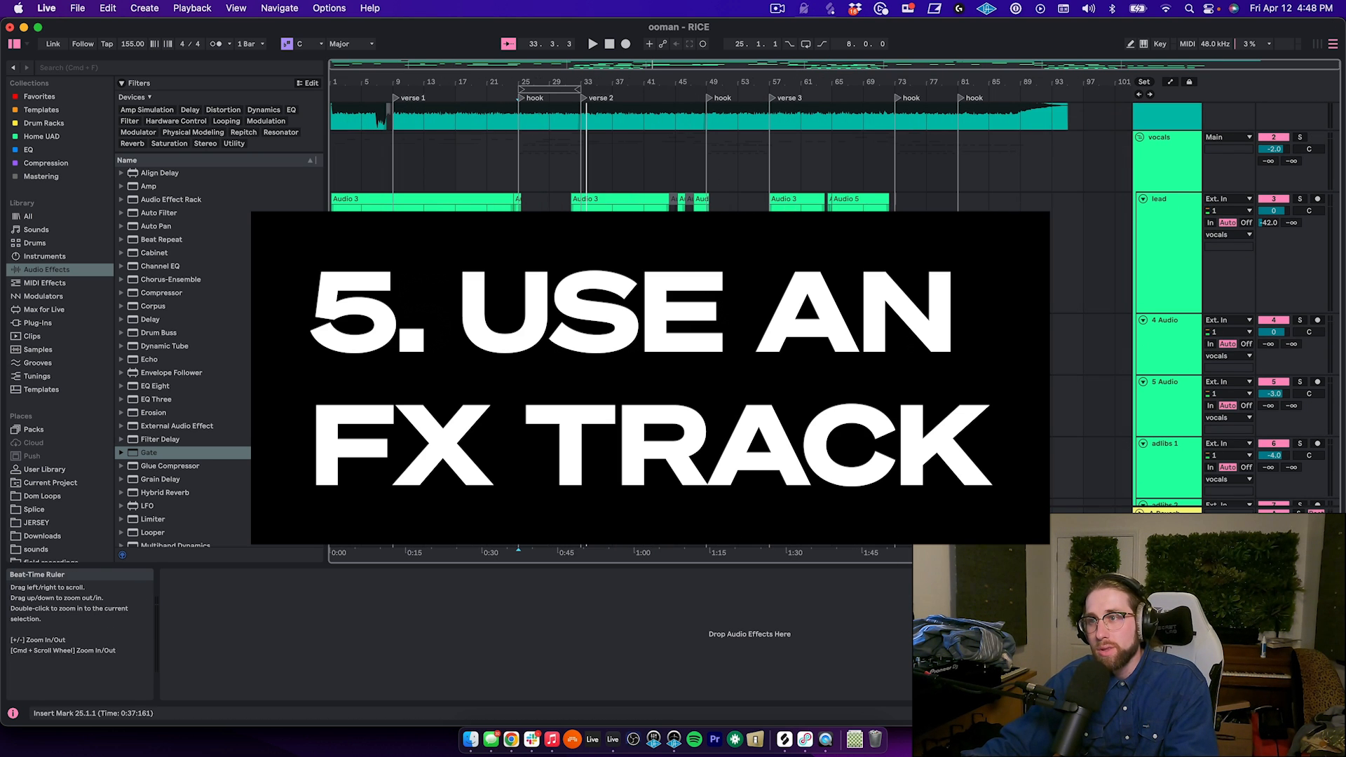
left_click(643, 410)
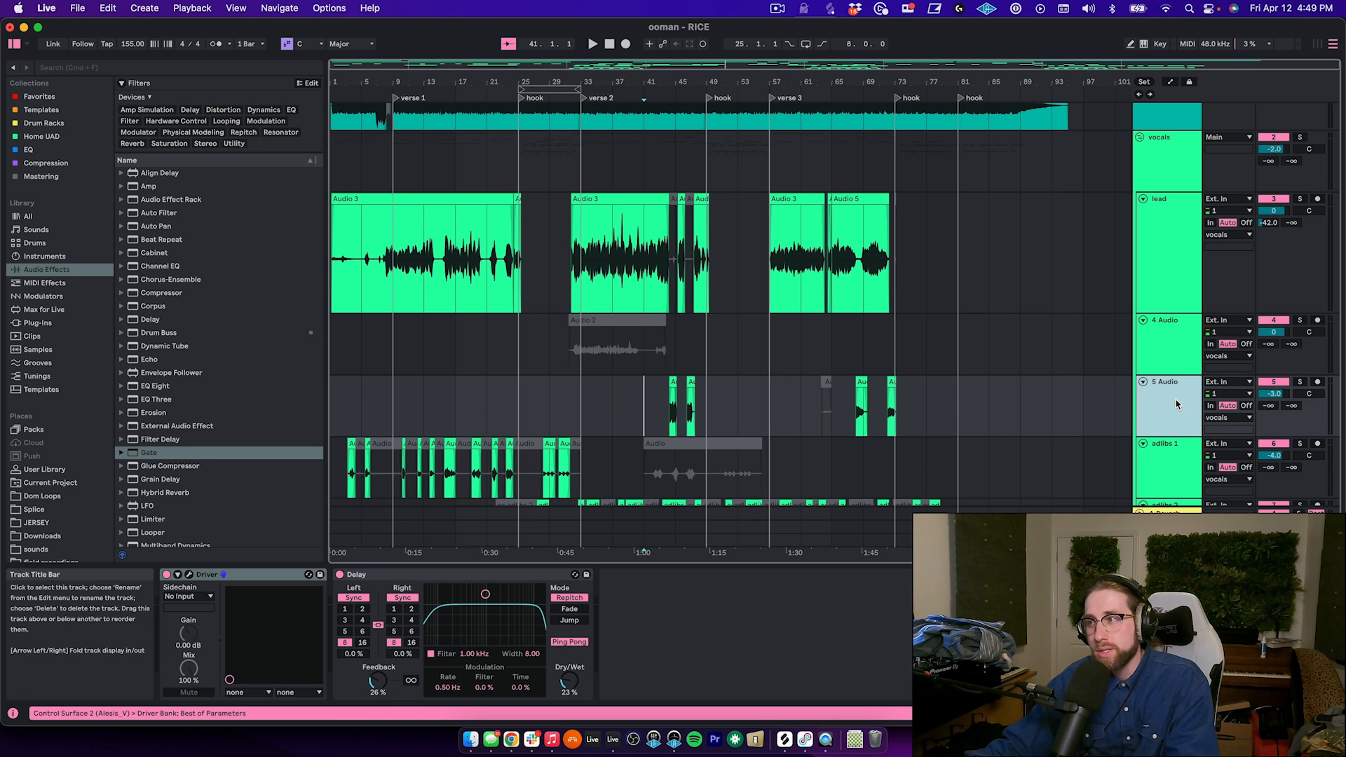
left_click(188, 574)
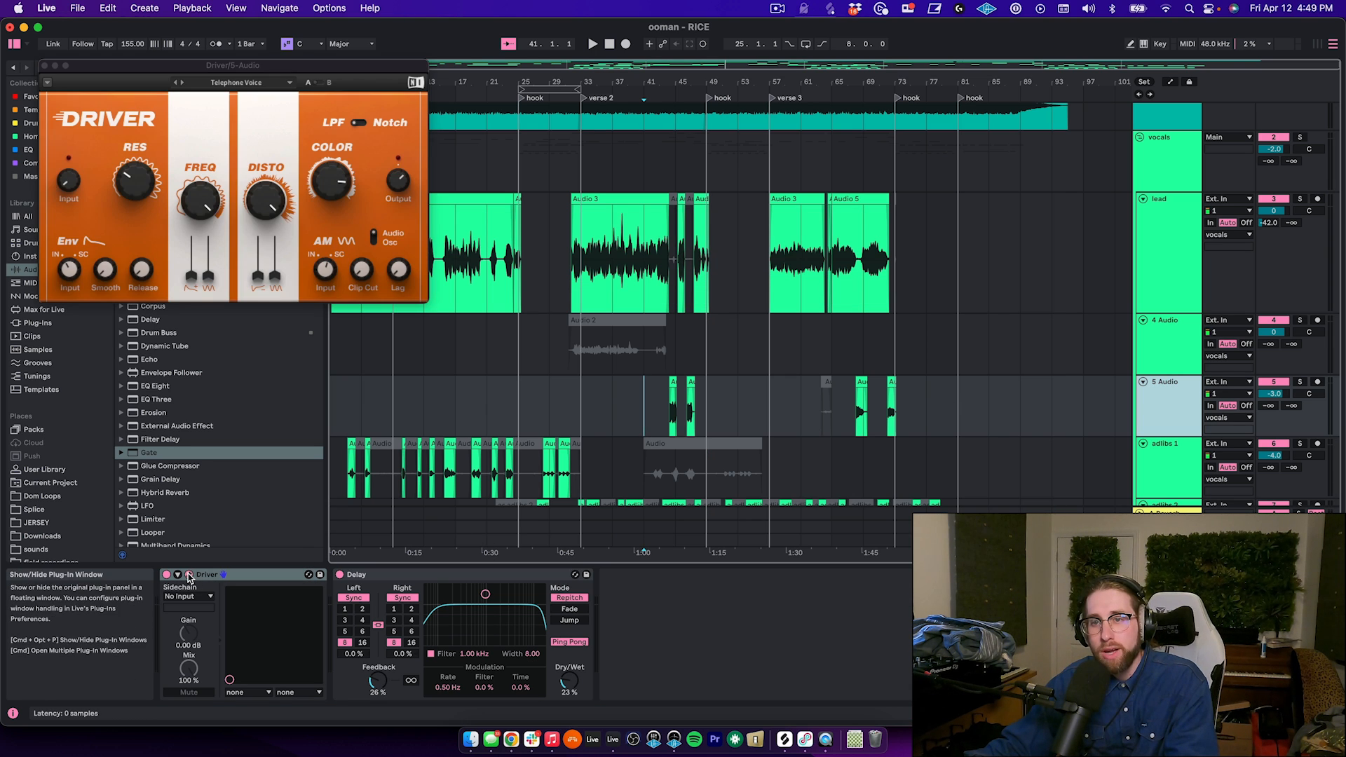
left_click(236, 83)
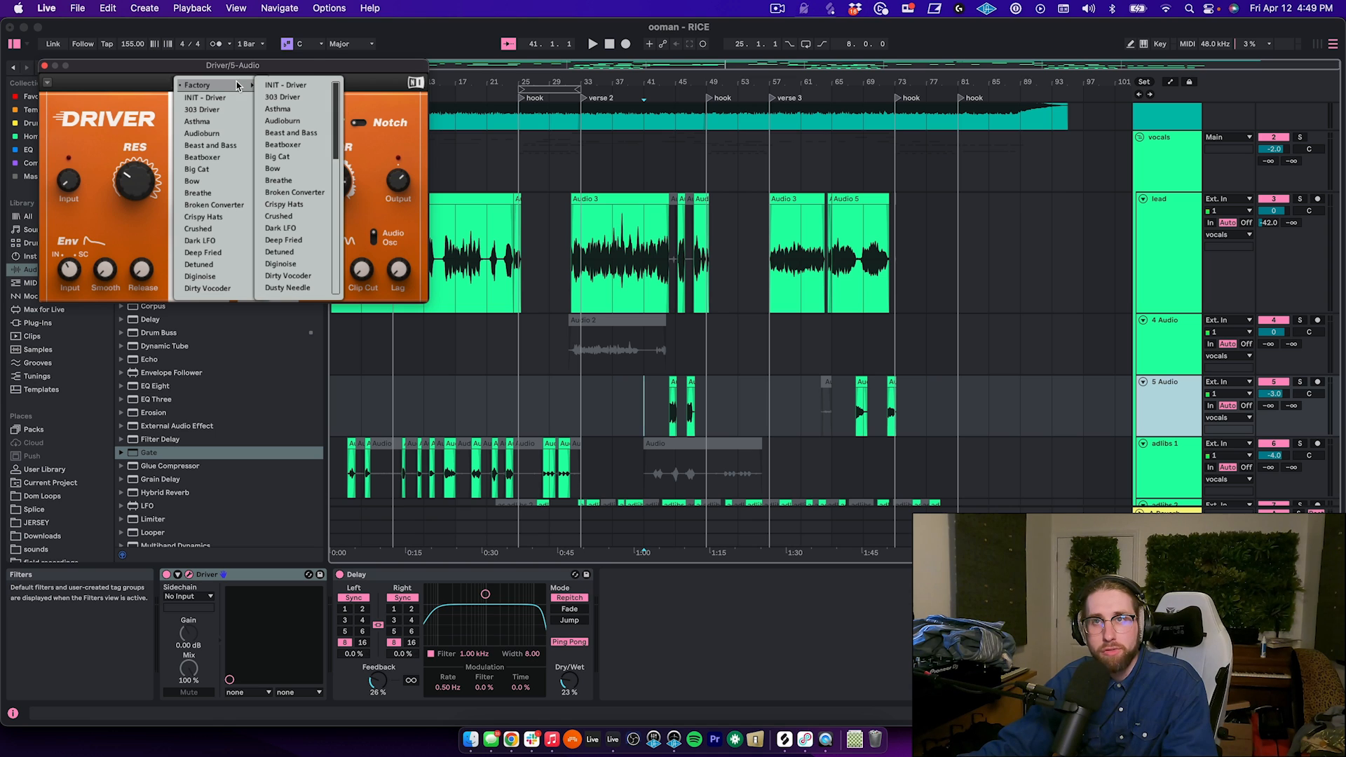
Copy the lead section from 33.1.1 to 37.1.1 onto track 5 Audio and solo that track.
left_click(517, 245)
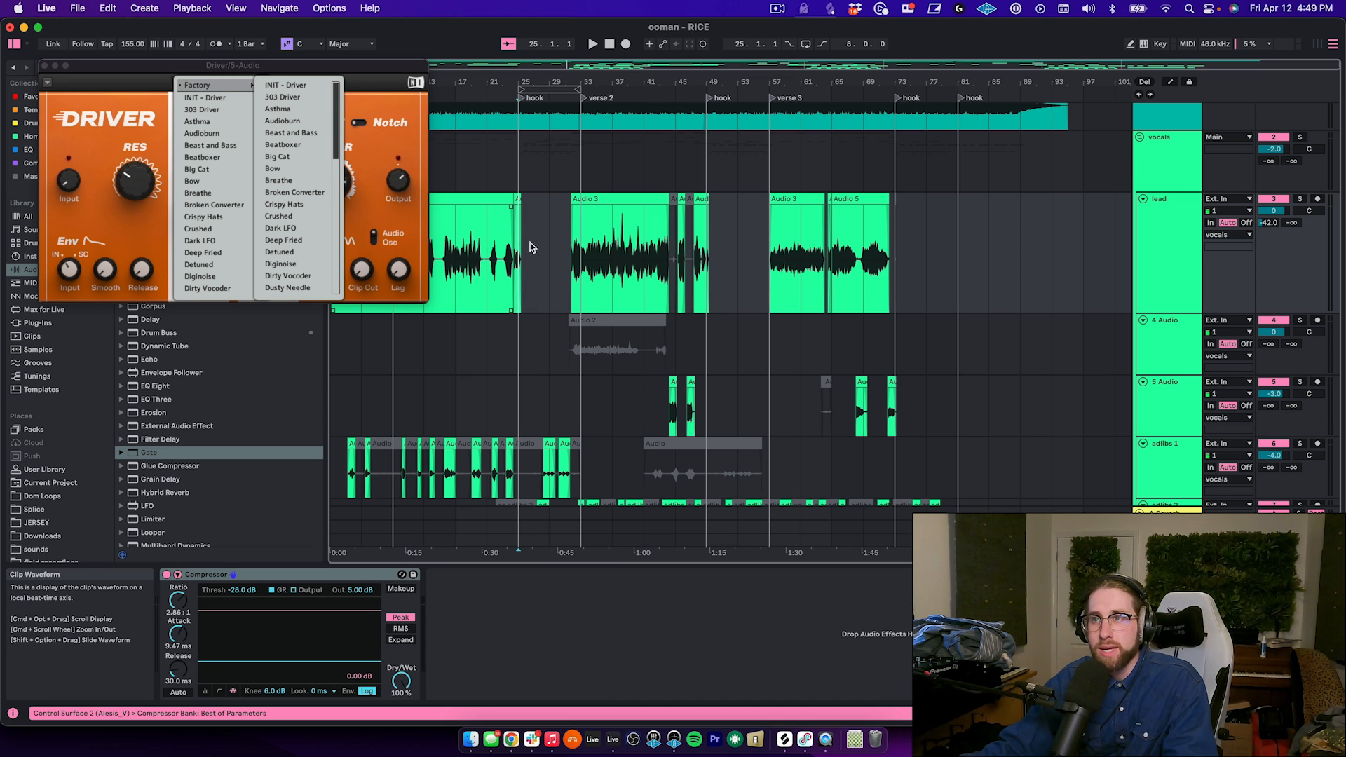
left_click(581, 238)
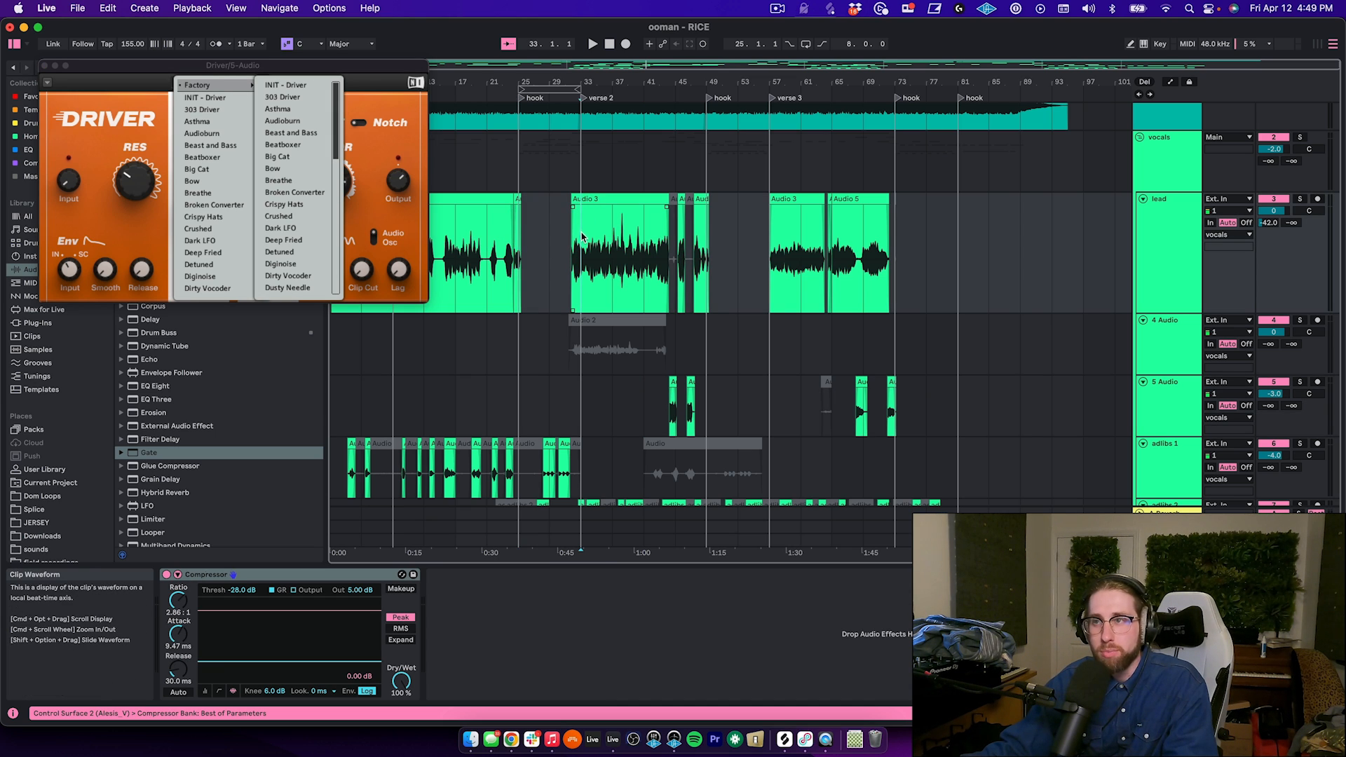
left_click_drag(581, 238, 596, 393)
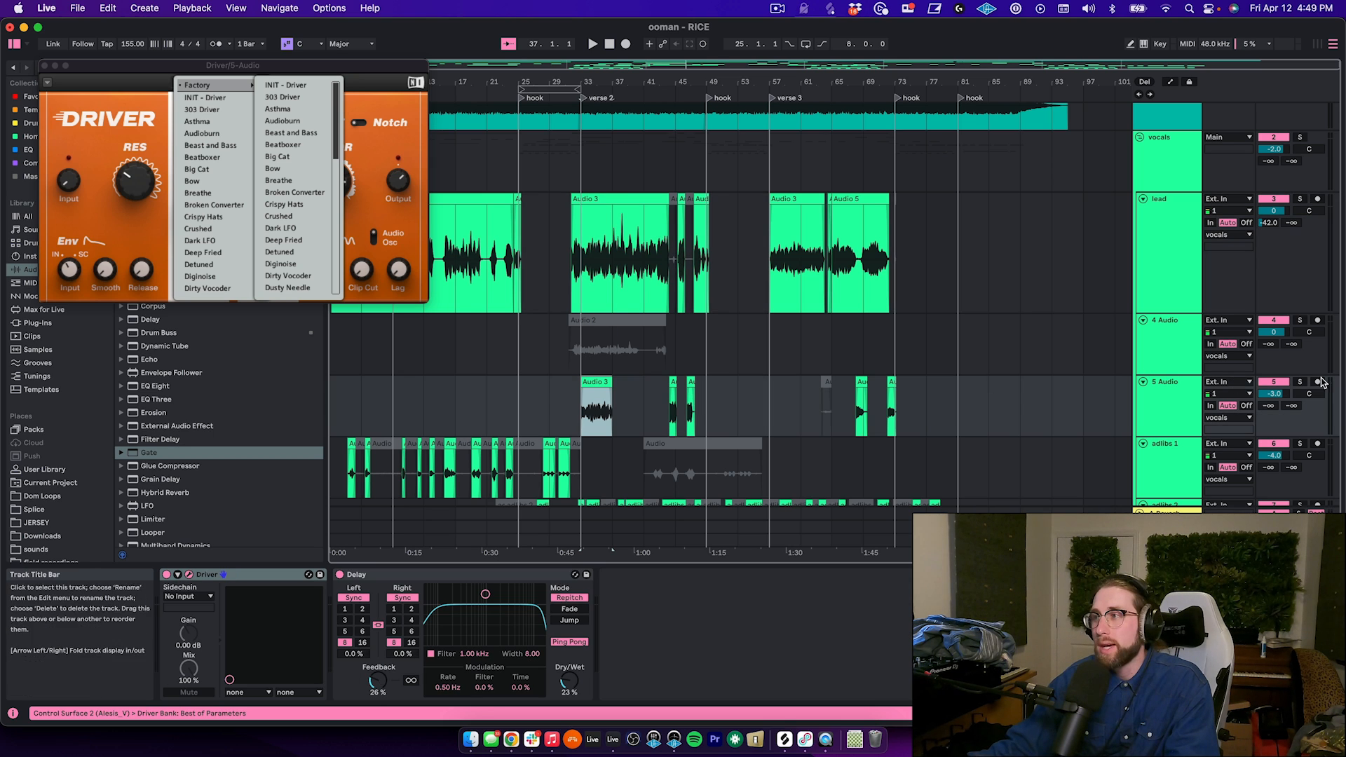
left_click(1300, 381)
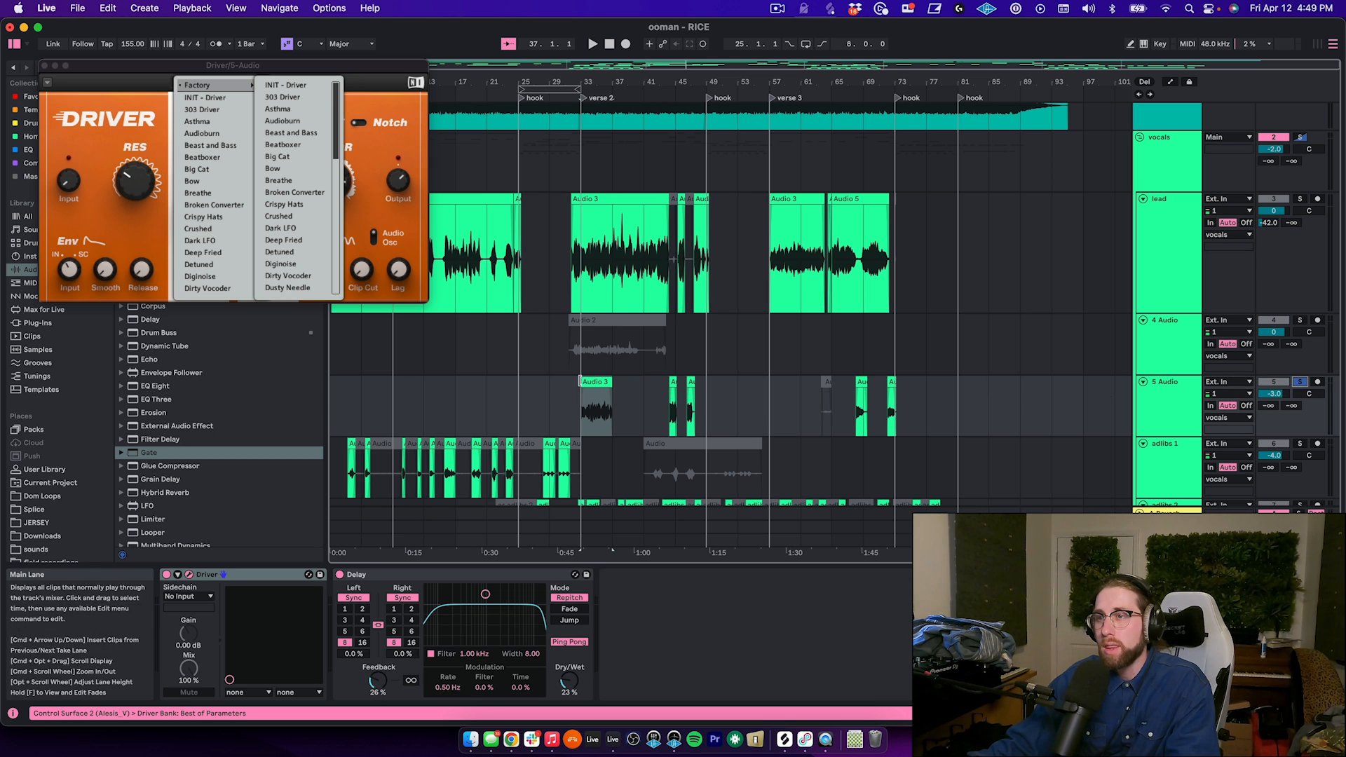
Extend the copied clip's start back to 29.1.1 and play it with the Delay turned off.
left_click_drag(581, 384, 549, 384)
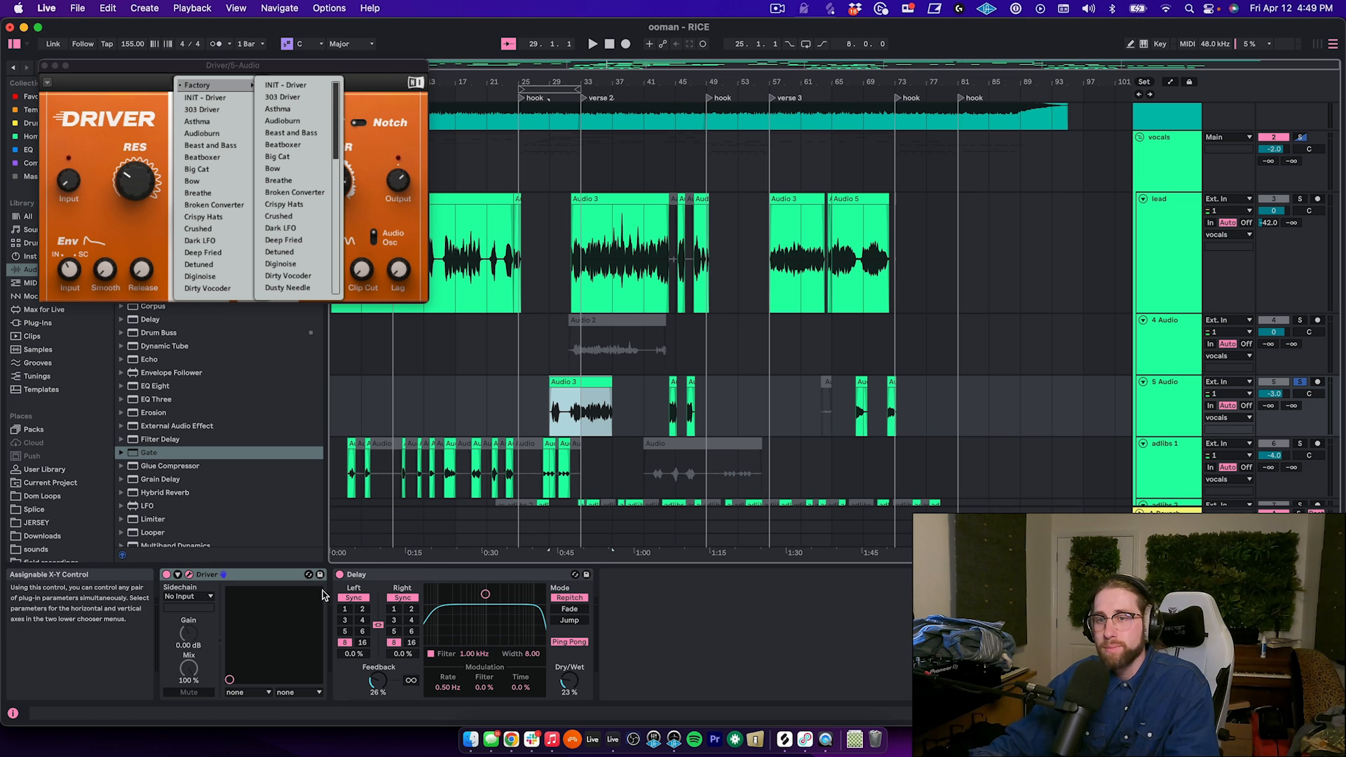
left_click(339, 574)
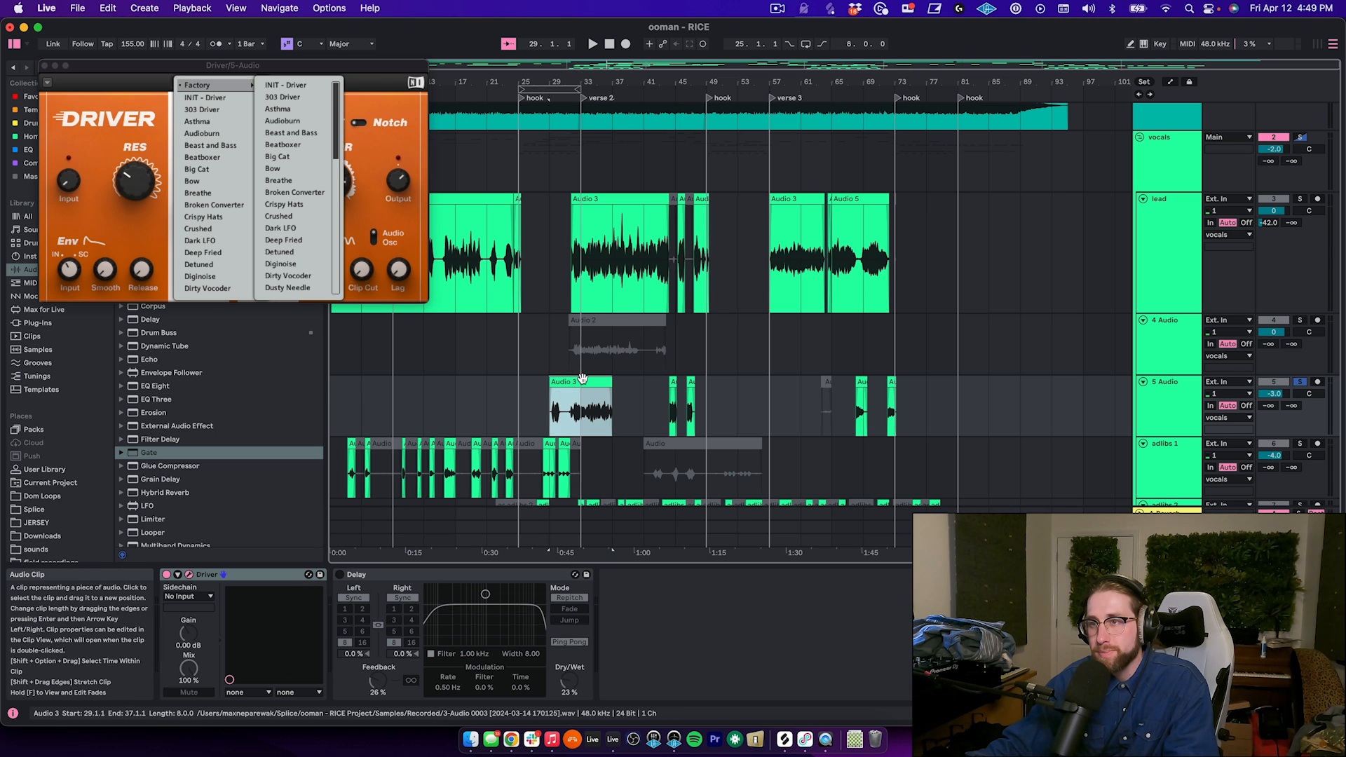
key("space")
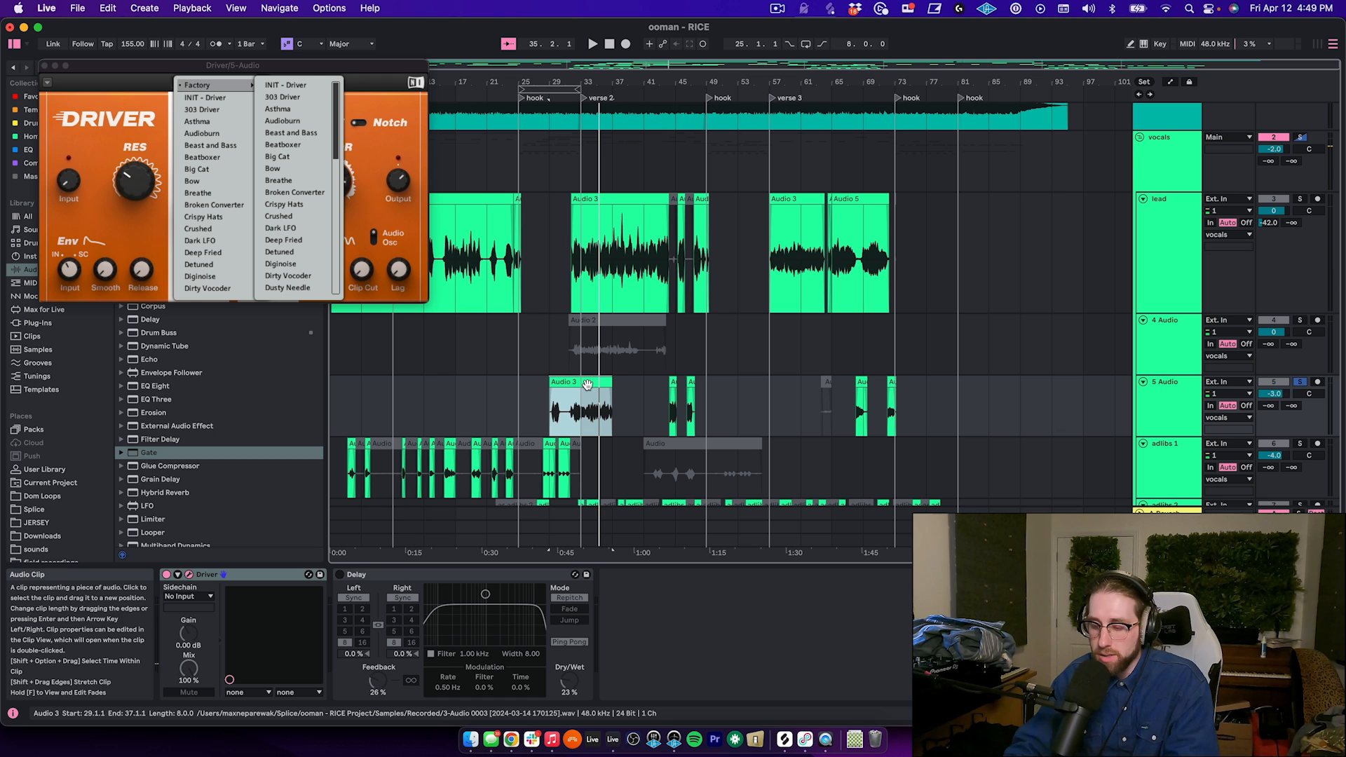
Delete the copied clip from track 5 Audio and turn the Delay back on.
key("Delete")
left_click(349, 576)
left_click(340, 575)
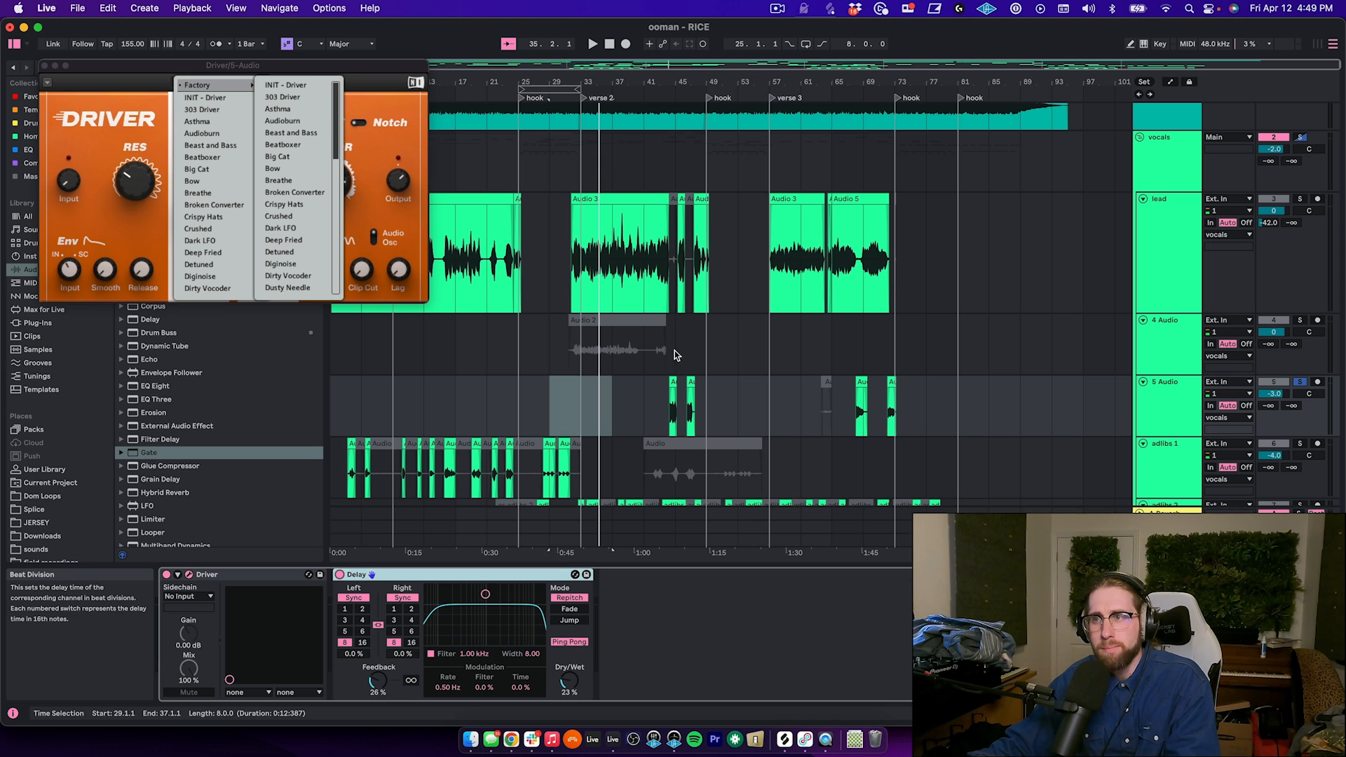
Play the first remaining effect clip on 5 Audio and zoom in on the soloed lead around 42.4.1.
left_click(671, 382)
key("space")
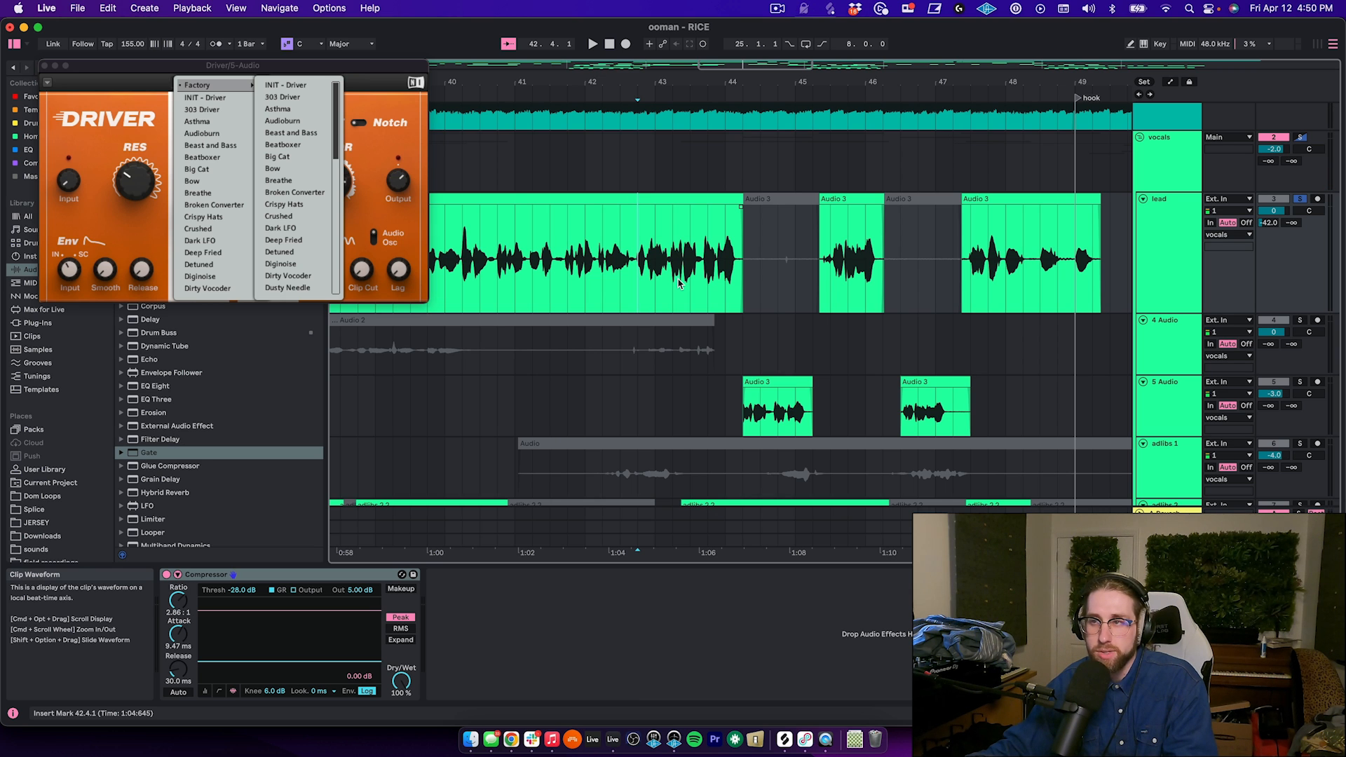
left_click_drag(744, 83, 608, 82)
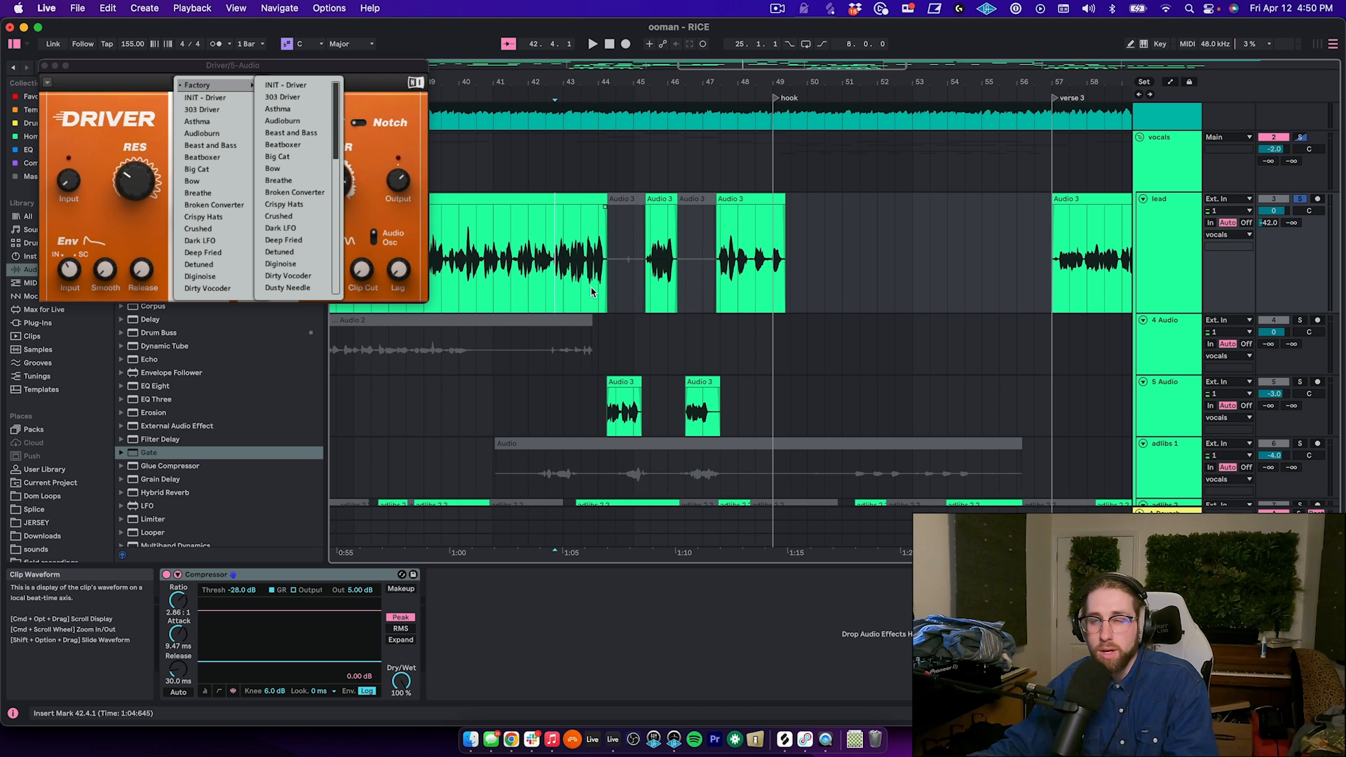
Select the end of the lead clip from 43.1.1 to its edge and play the soloed lead from 43.1.1.
left_click_drag(564, 287, 608, 275)
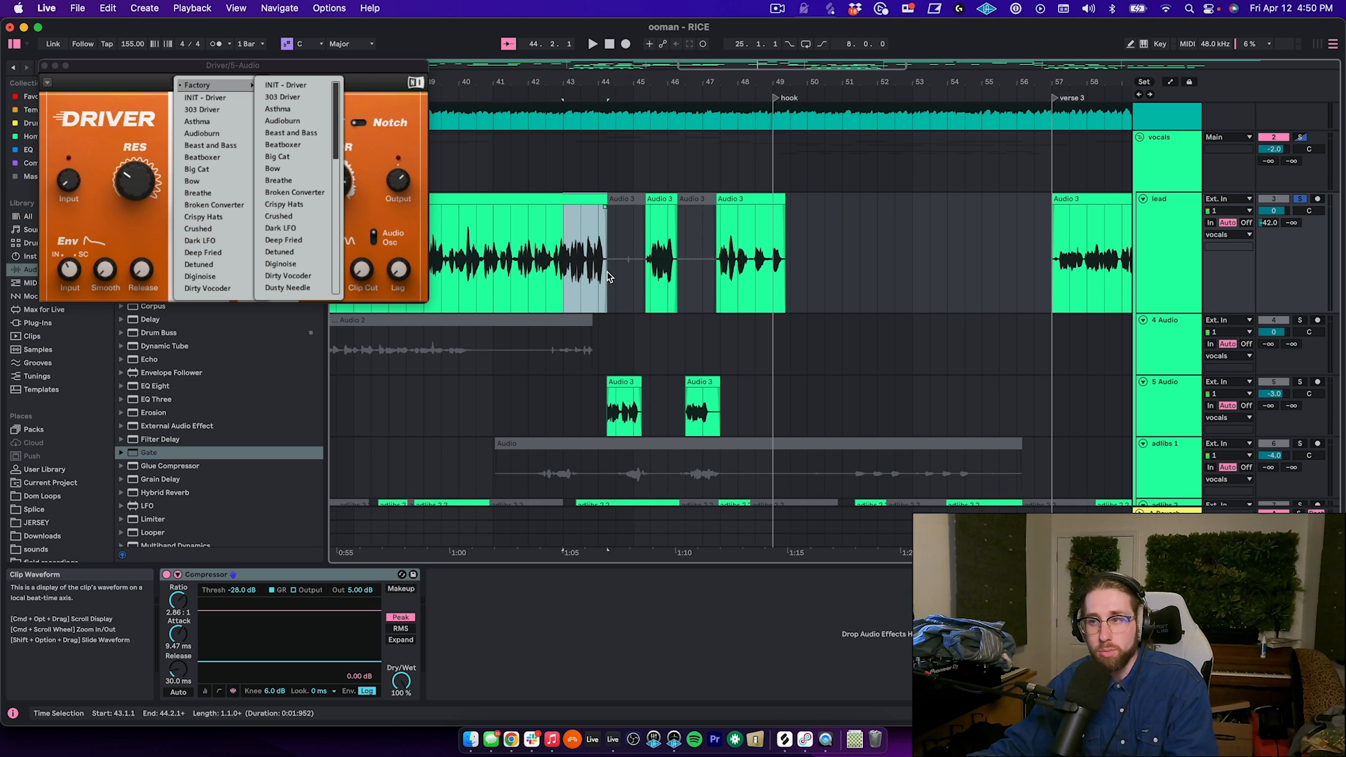
scroll(607, 273, "down", 2)
left_click(626, 360)
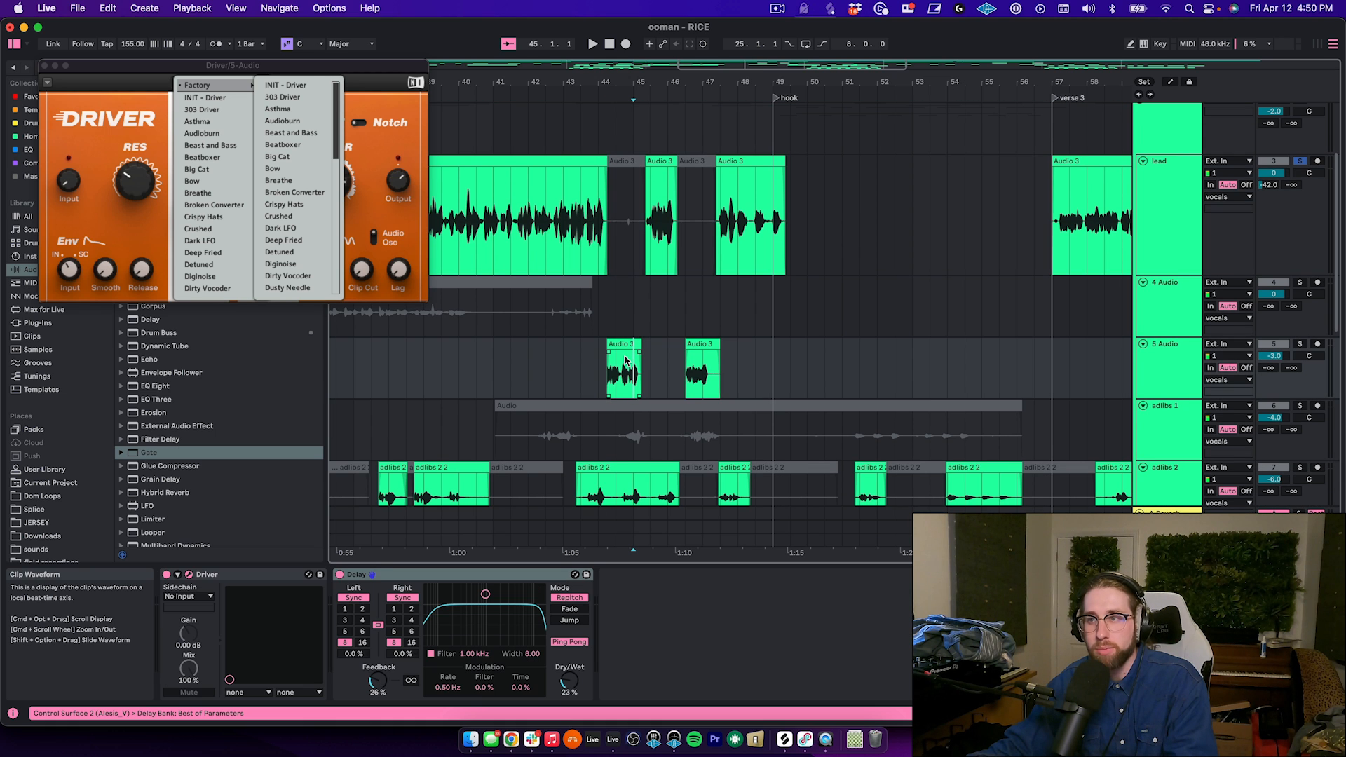
left_click(569, 214)
key("space")
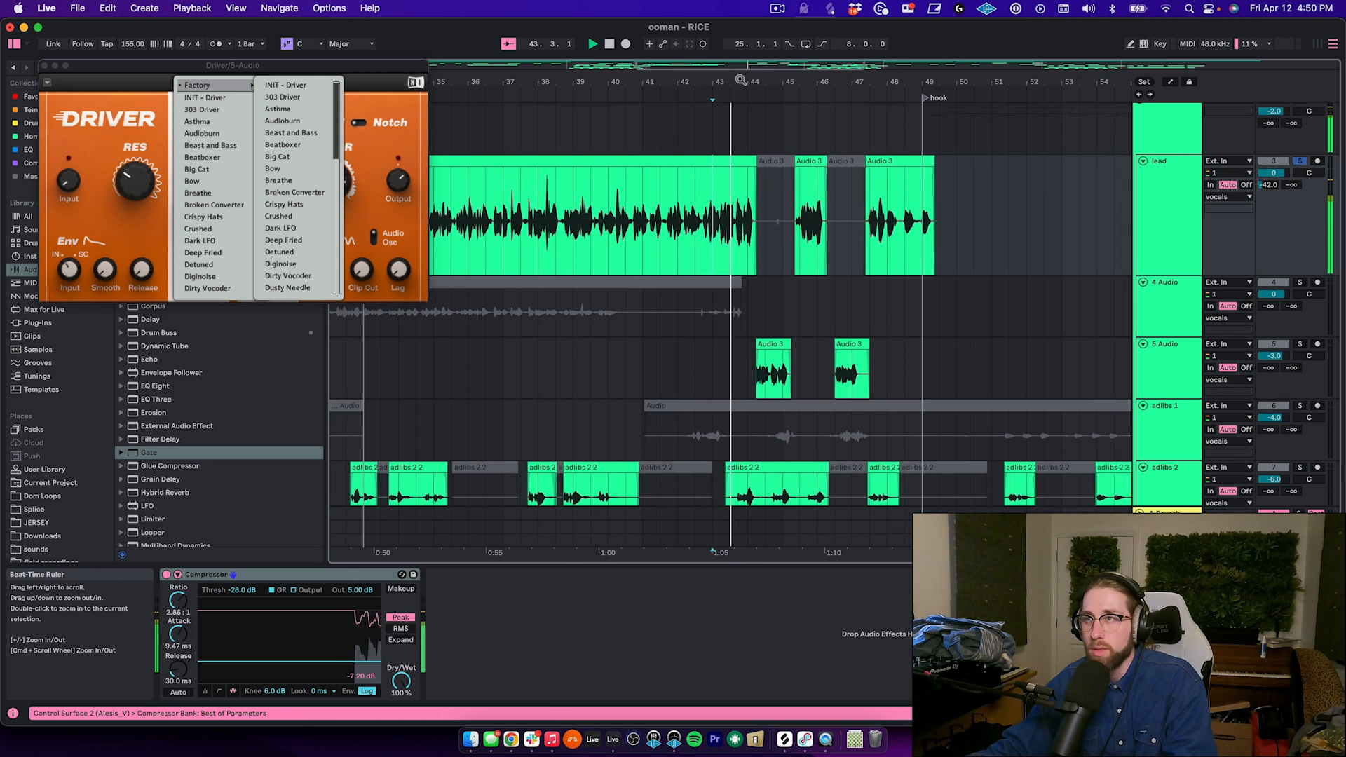
Stop playback and copy the last phrase of the long lead clip onto track 5 Audio at 44.2.1.
scroll(761, 200, "up", 5)
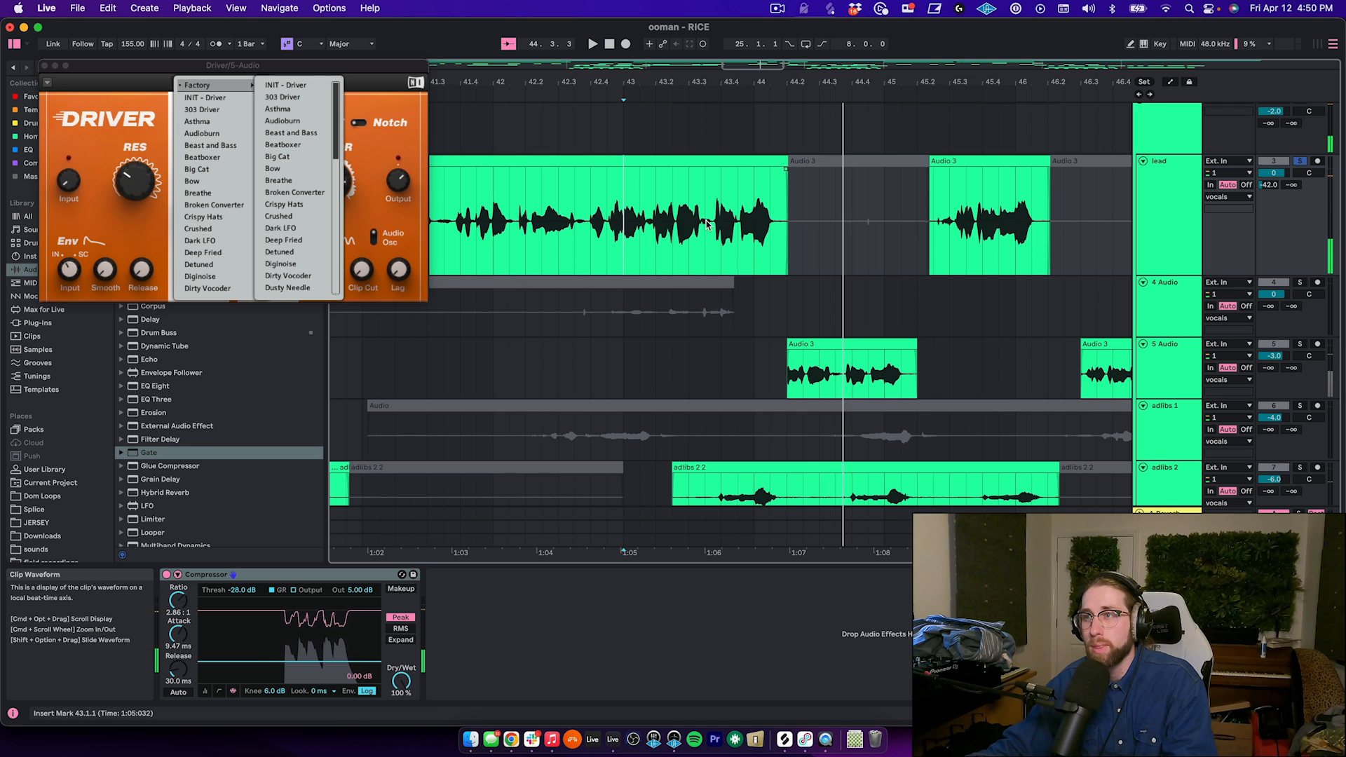
key("space")
left_click_drag(673, 217, 853, 355)
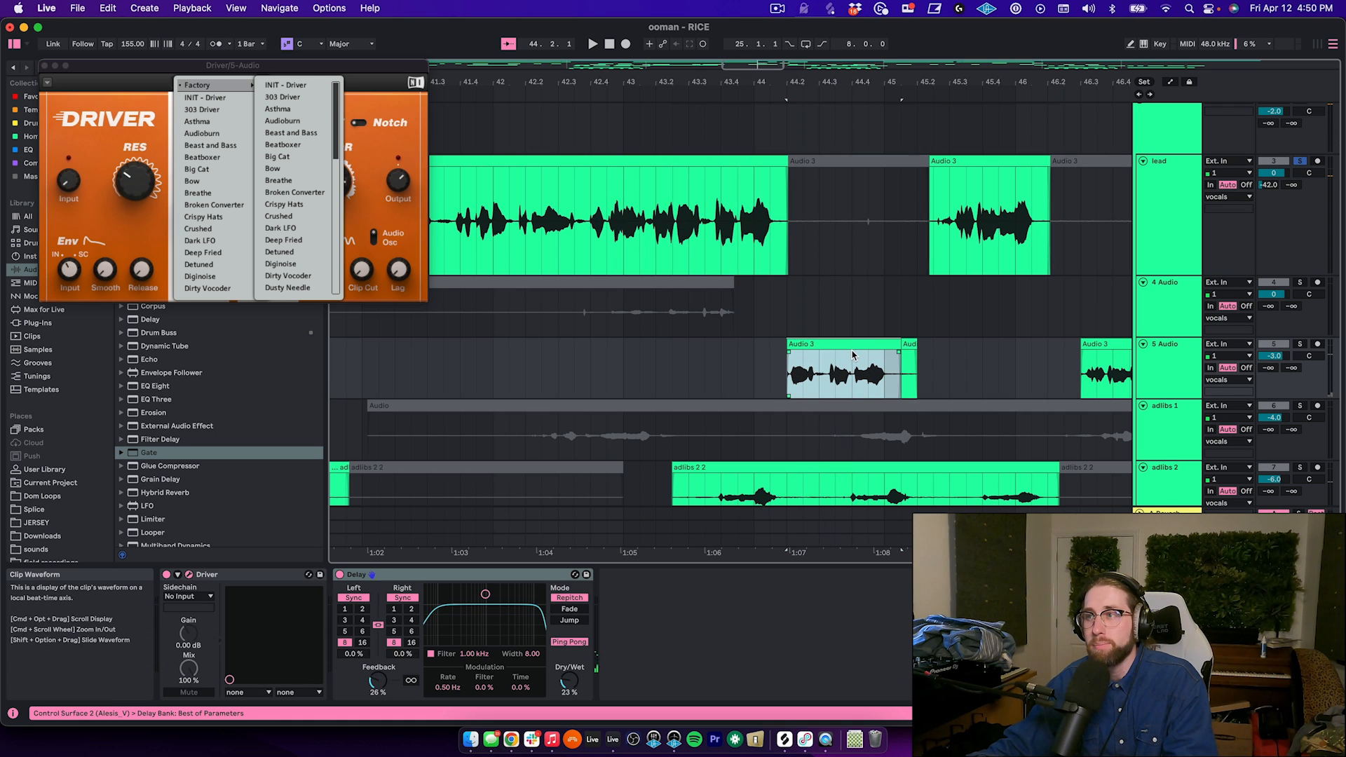
Undo the last copy on 5 Audio and open the clip details of the effect clip near 44.2.
key("super+z")
left_click(887, 345)
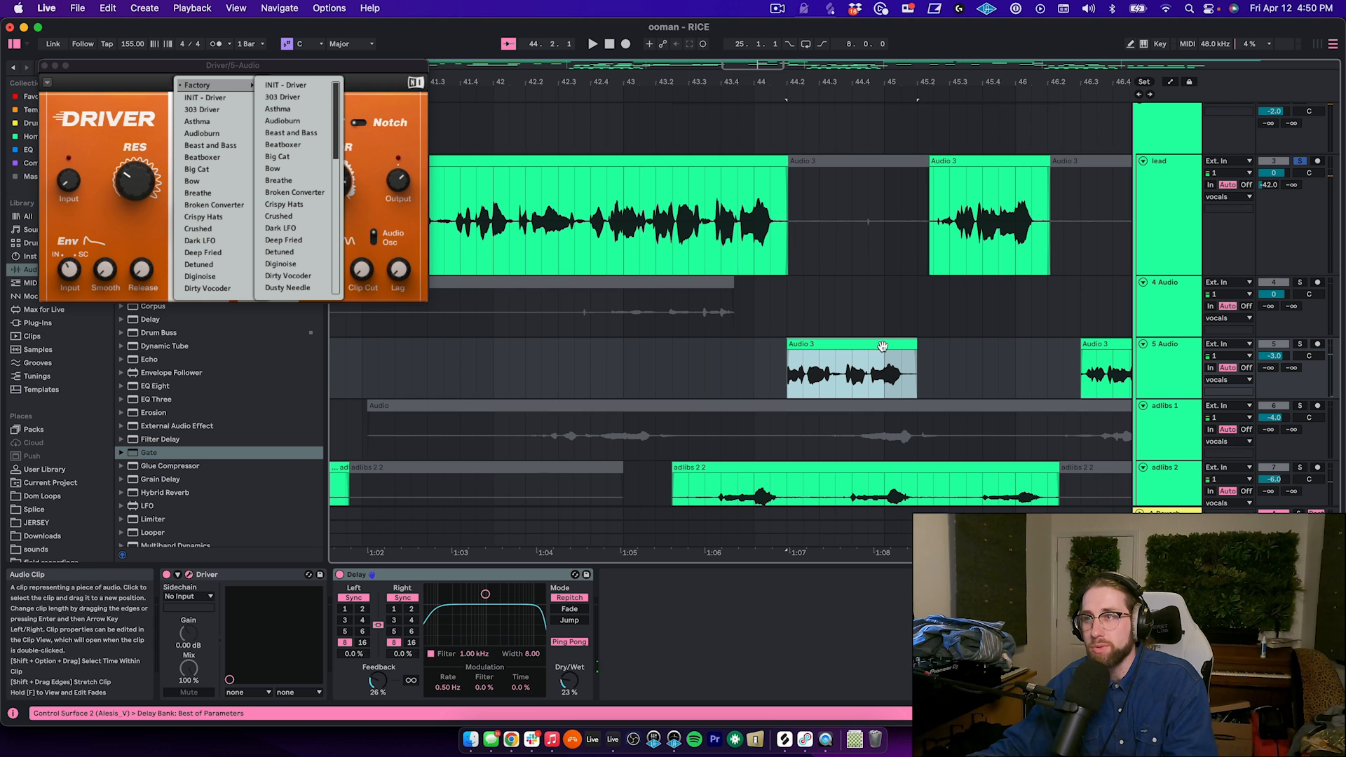
double_click(864, 344)
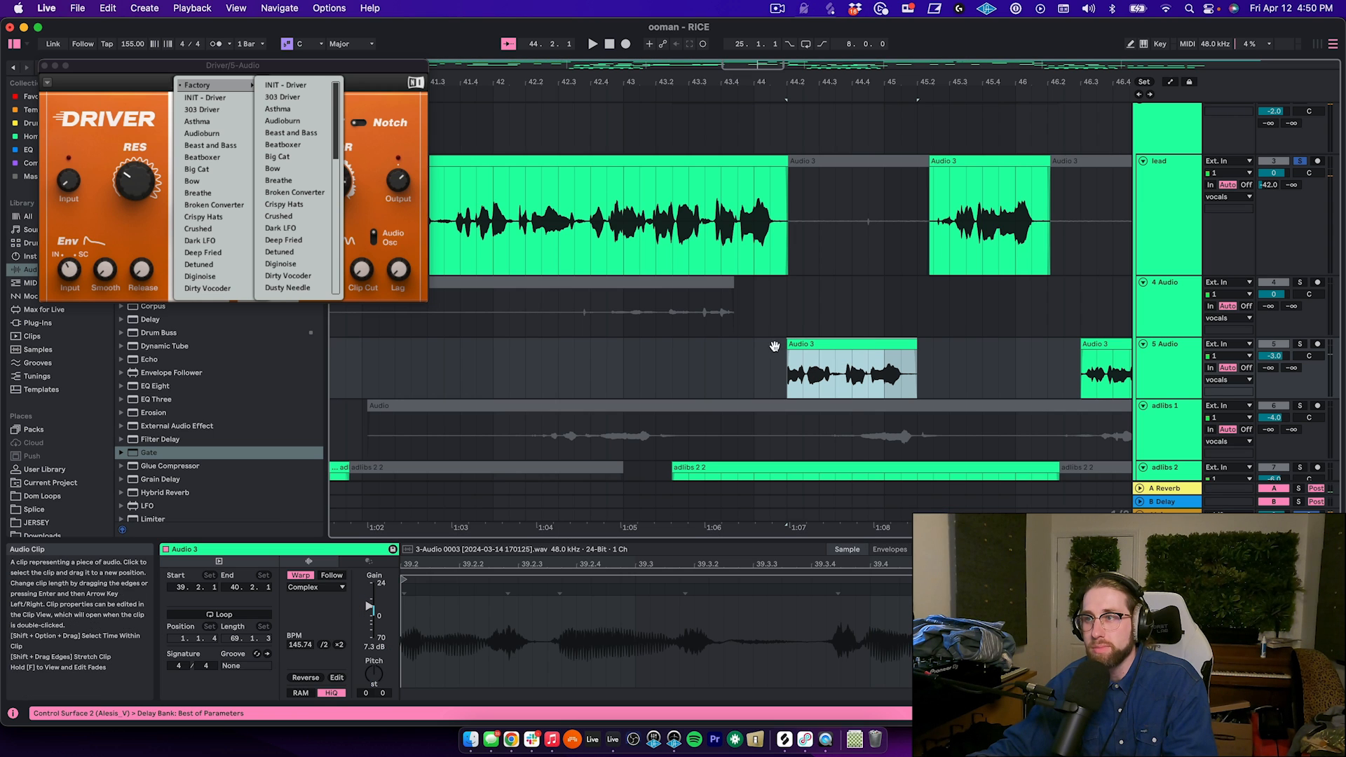
Unsolo the lead track and play the full mix from 43.1.1 through the effect clips on 5 Audio.
left_click(1301, 161)
left_click(625, 134)
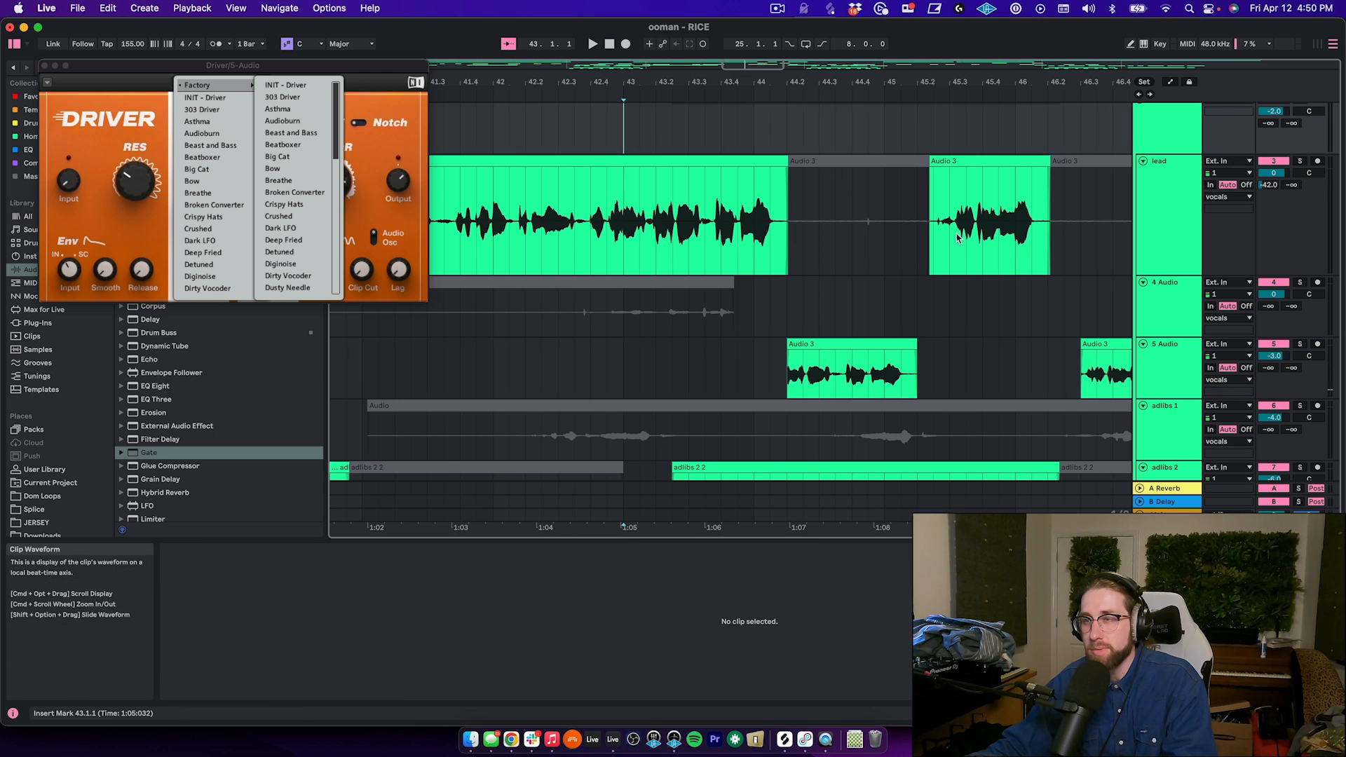
key("space")
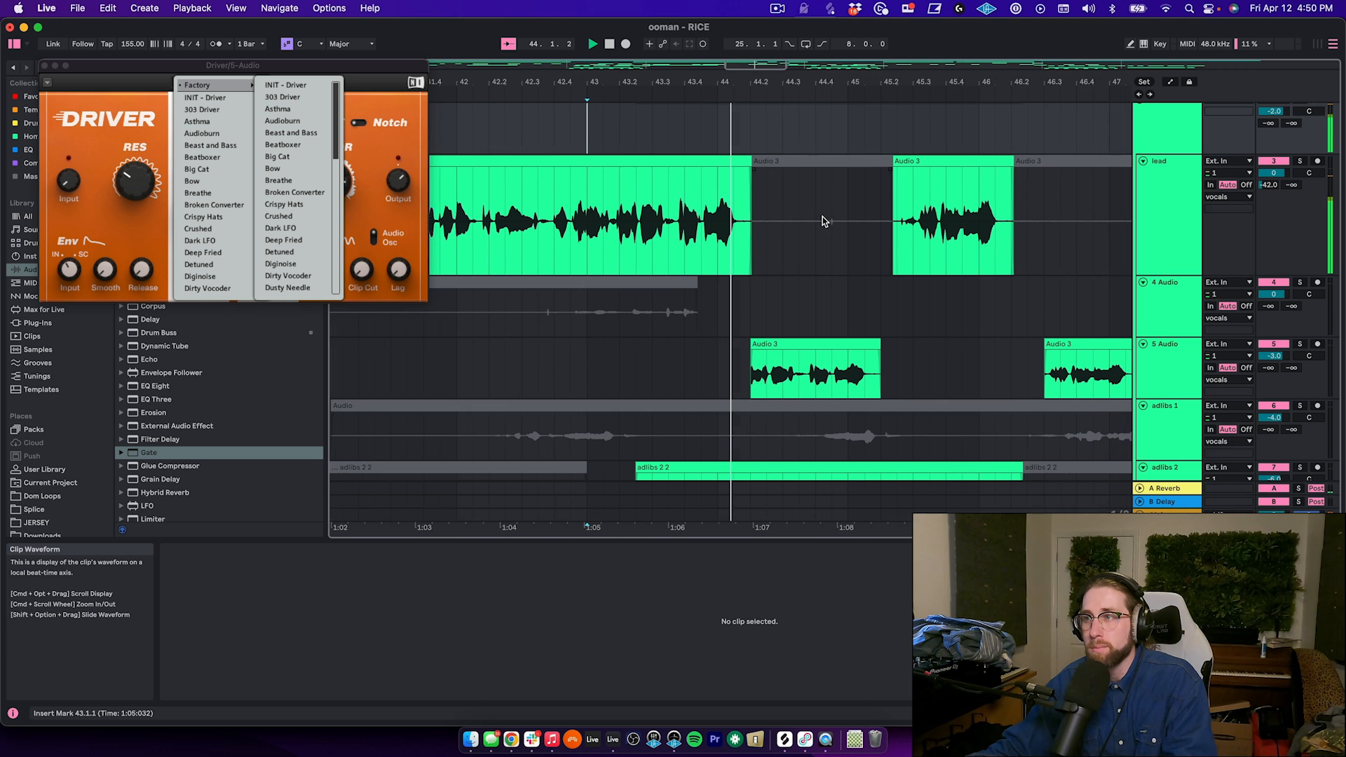
left_click(828, 188)
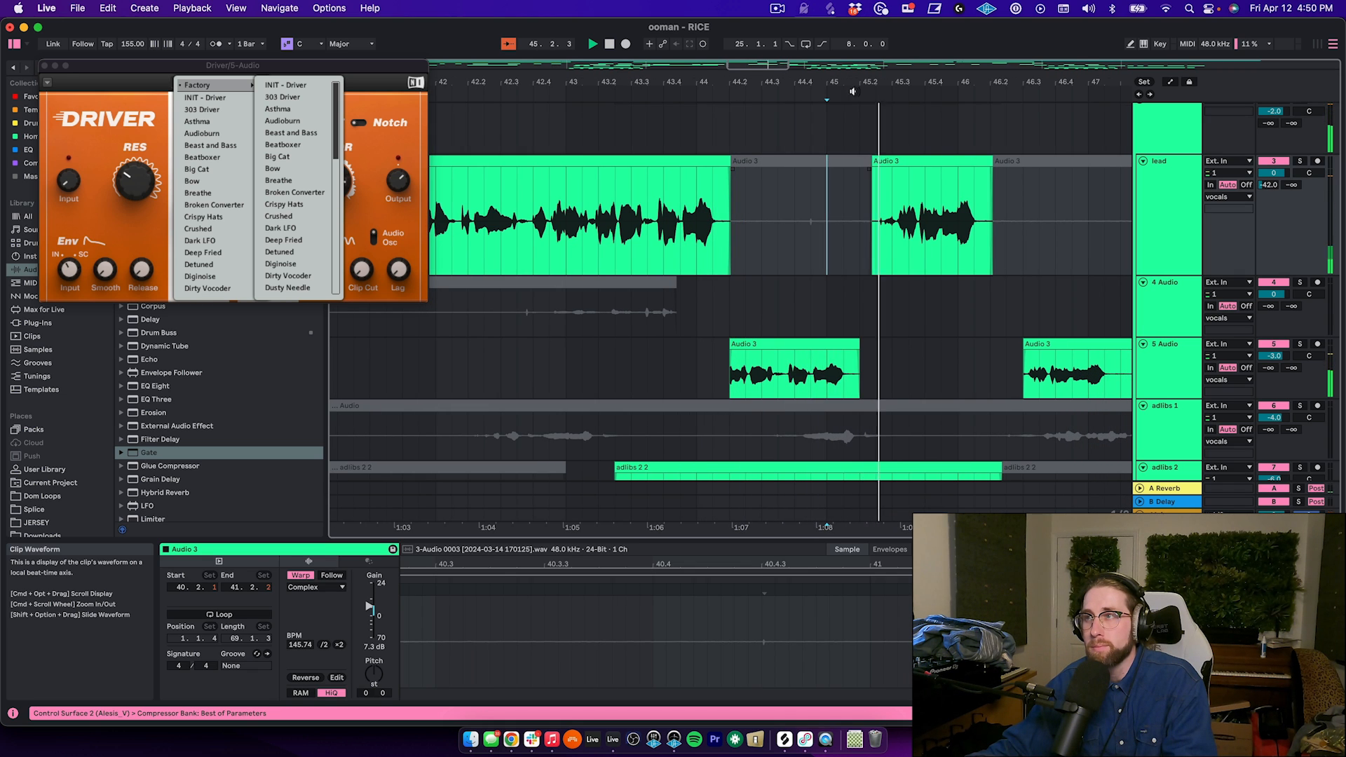
left_click_drag(855, 83, 635, 55)
Close the Driver window and move the last verse 2 lead phrase, from 48.3.1 to its end, onto 5 Audio.
left_click(127, 68)
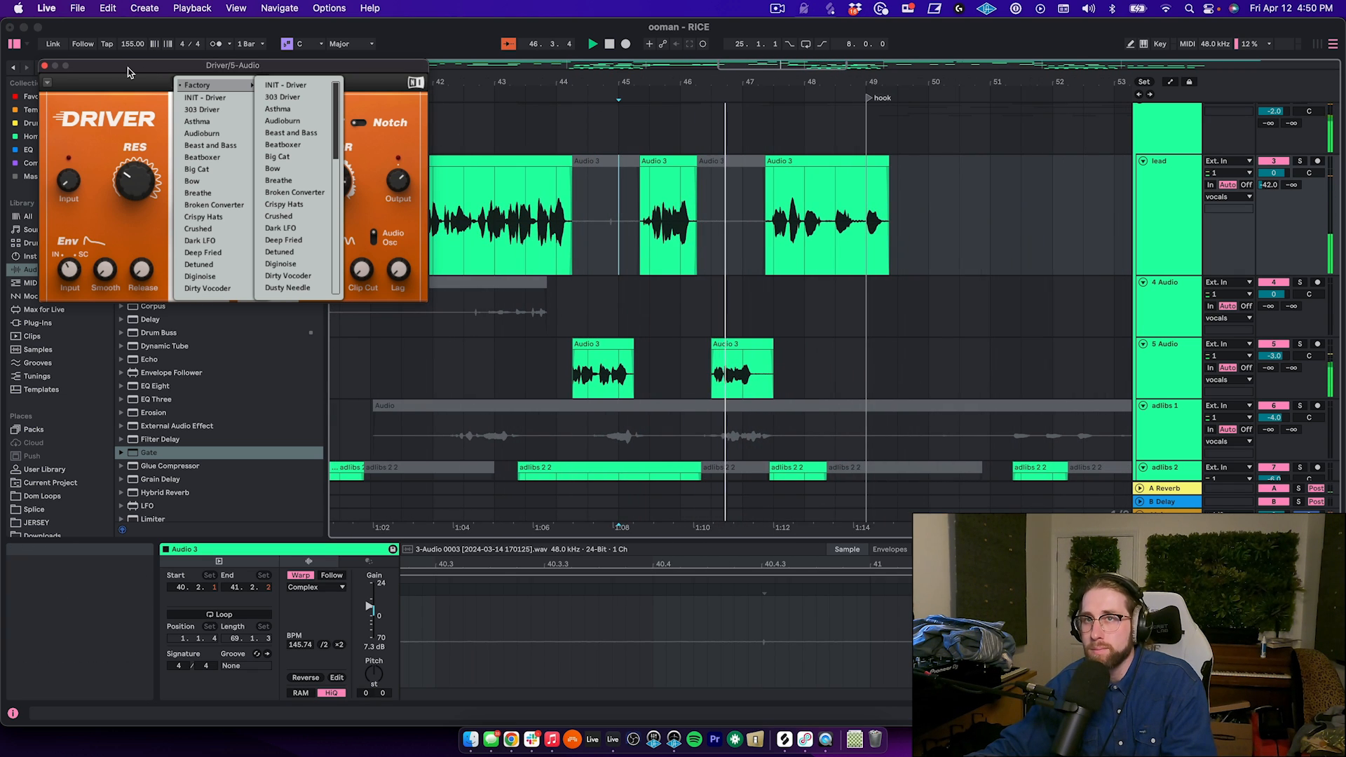
left_click(45, 66)
scroll(907, 294, "down", 1)
left_click_drag(836, 210, 872, 359)
key("space")
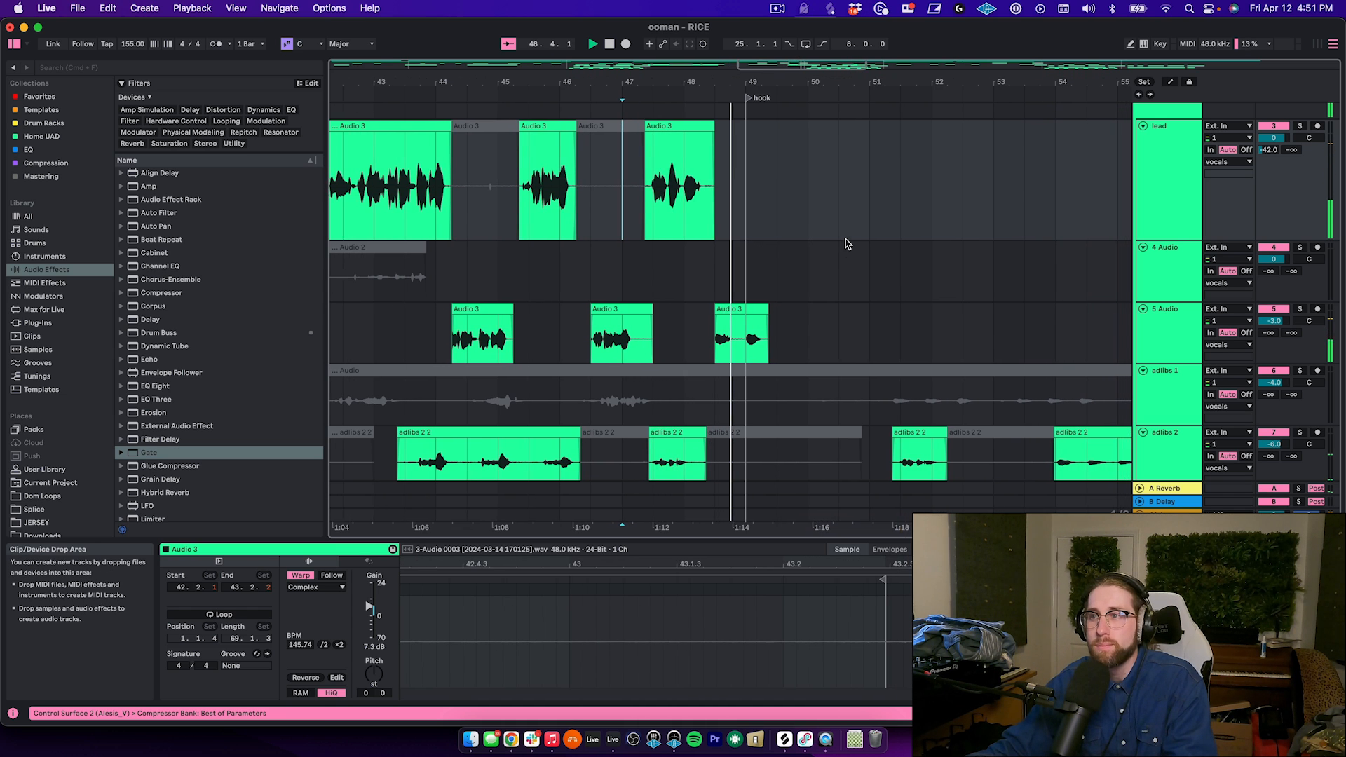
Copy the 5 Audio clip at 48.3.1 back onto the lead track at the same position and play the transition into the hook.
left_click_drag(699, 309, 700, 225)
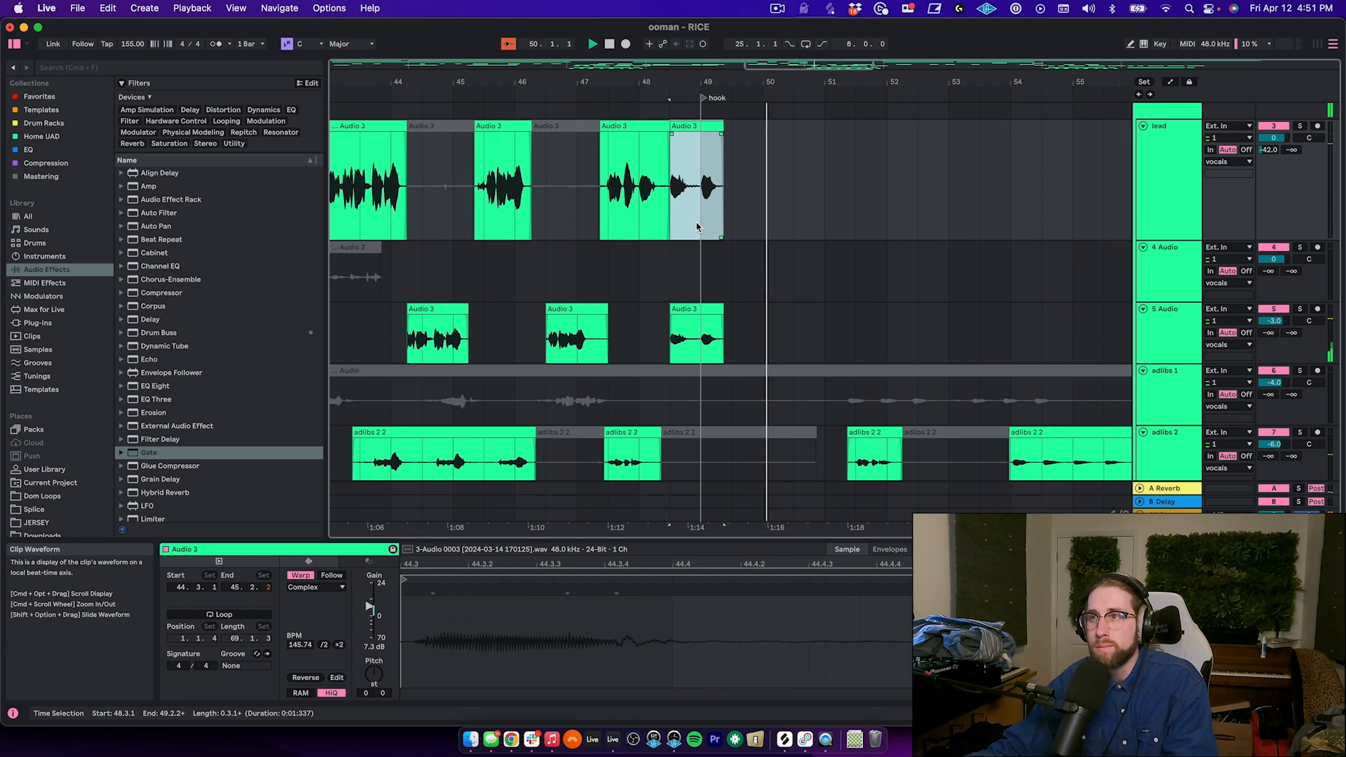
left_click(608, 213)
key("space")
key("space")
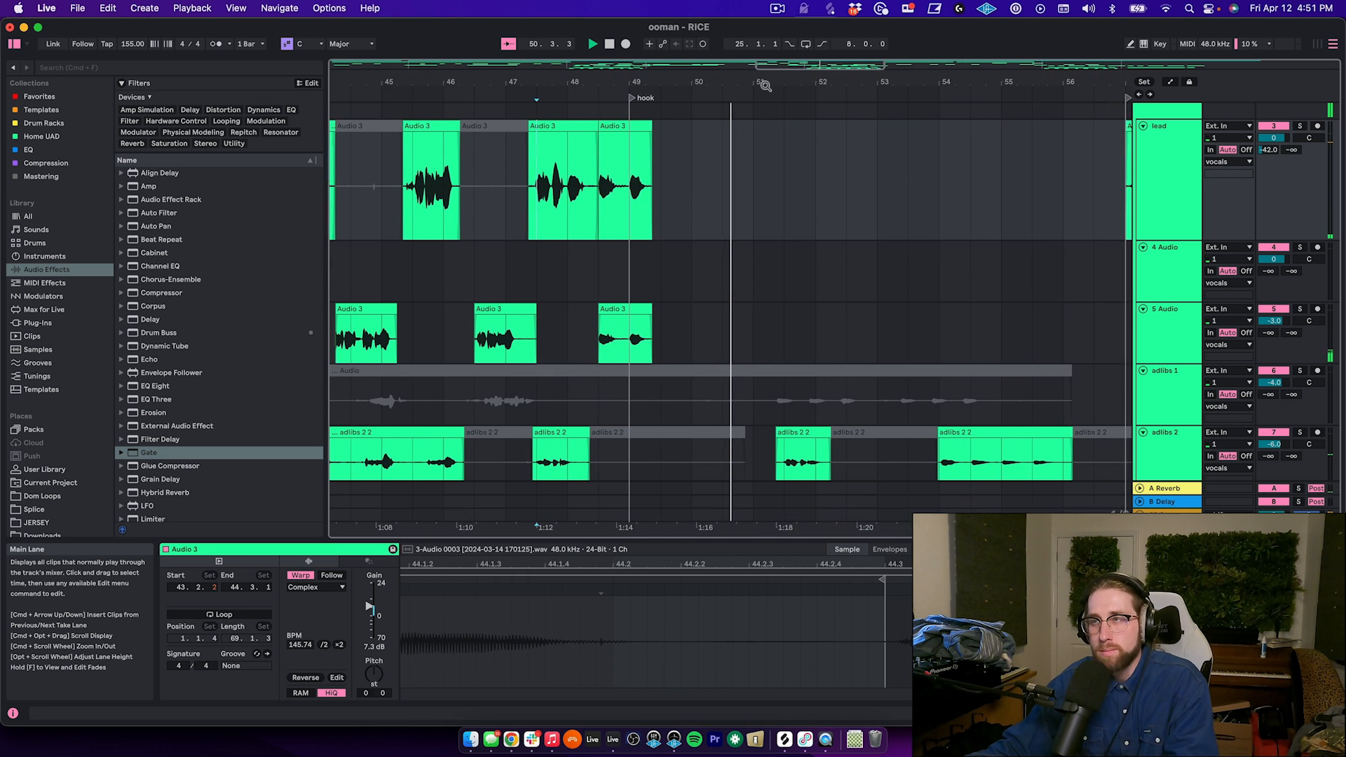
End the lead copy and start the 5 Audio clip at 49.1.1, and play the result from 47.3.1.
mouse_move(752, 85)
left_mouse_down()
mouse_move(682, 93)
mouse_move(707, 126)
mouse_move(685, 127)
left_mouse_up()
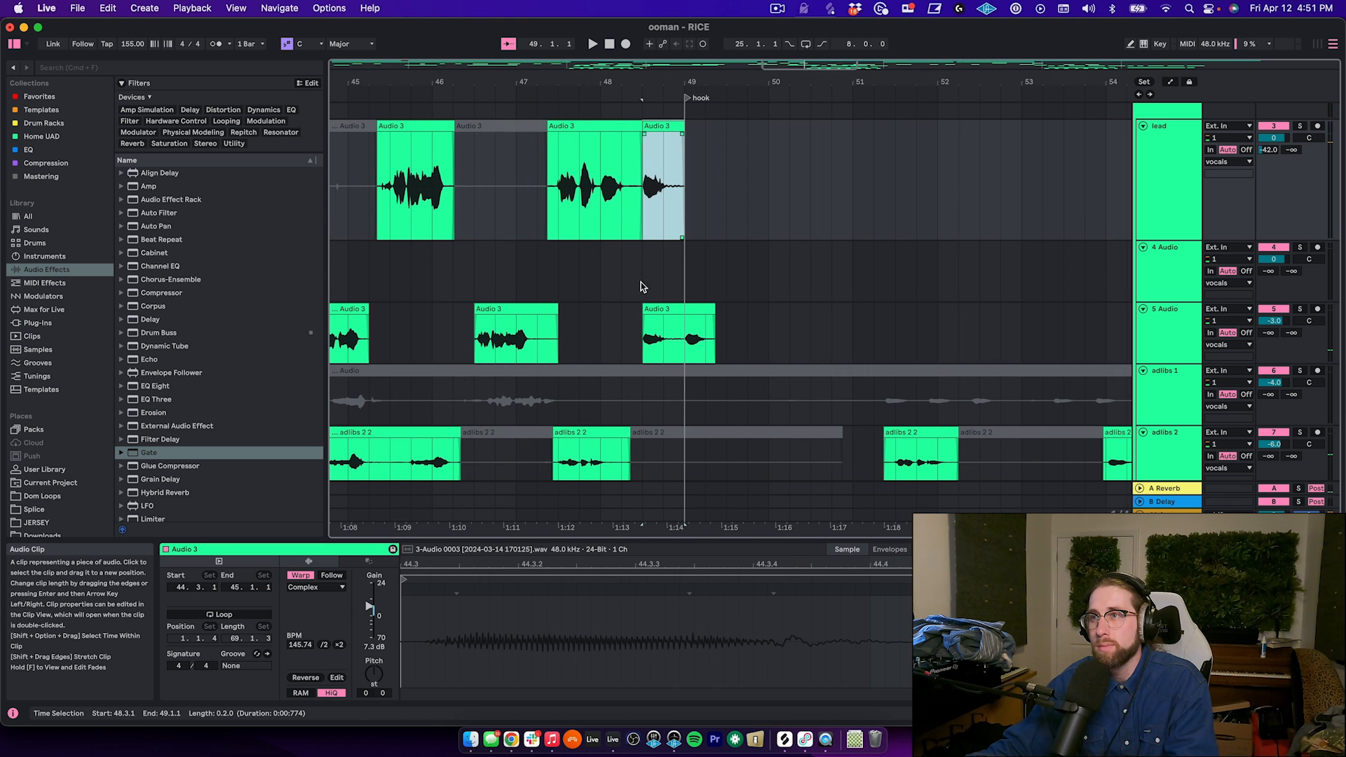
left_click_drag(644, 310, 679, 309)
left_click(571, 172)
key("space")
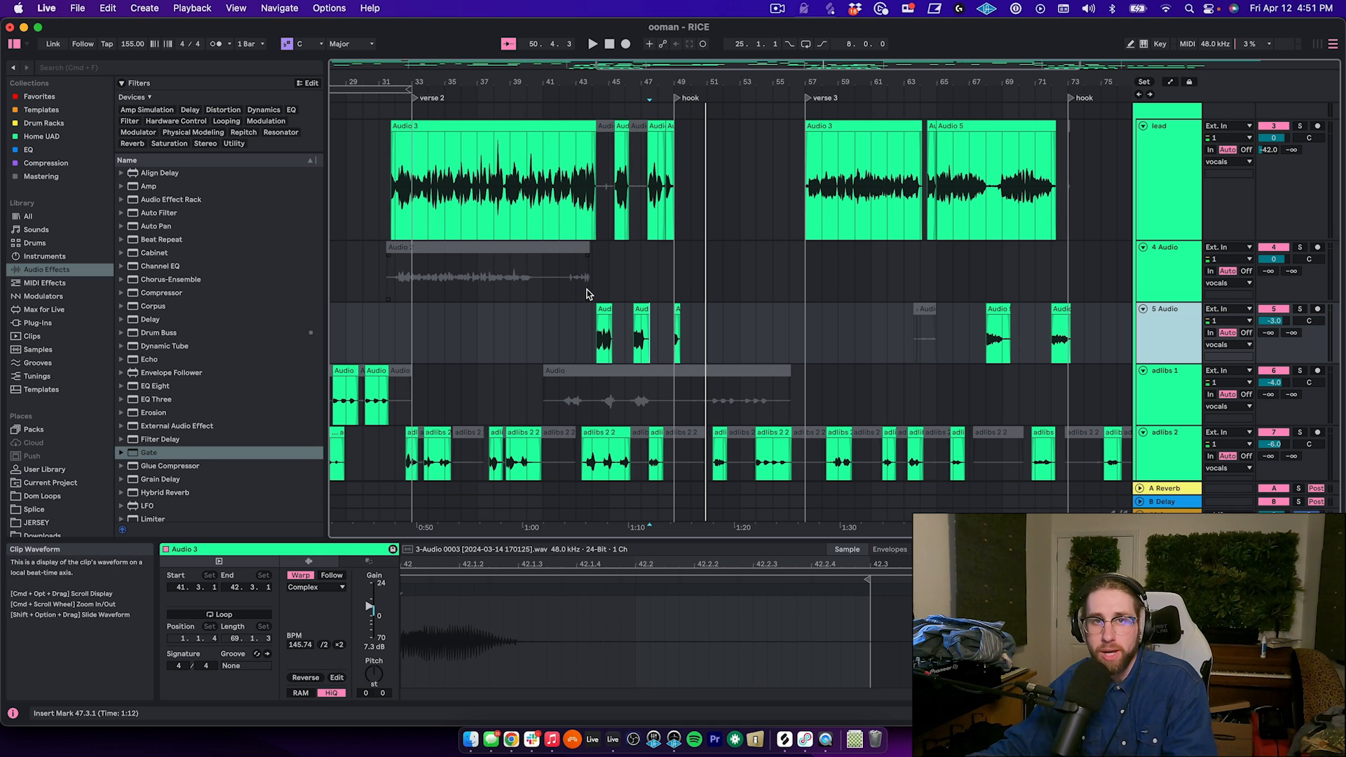
Select the range 44.1.1 to 50.1.1 across 4 Audio and 5 Audio to point out the three effect clips.
left_click_drag(586, 295, 692, 312)
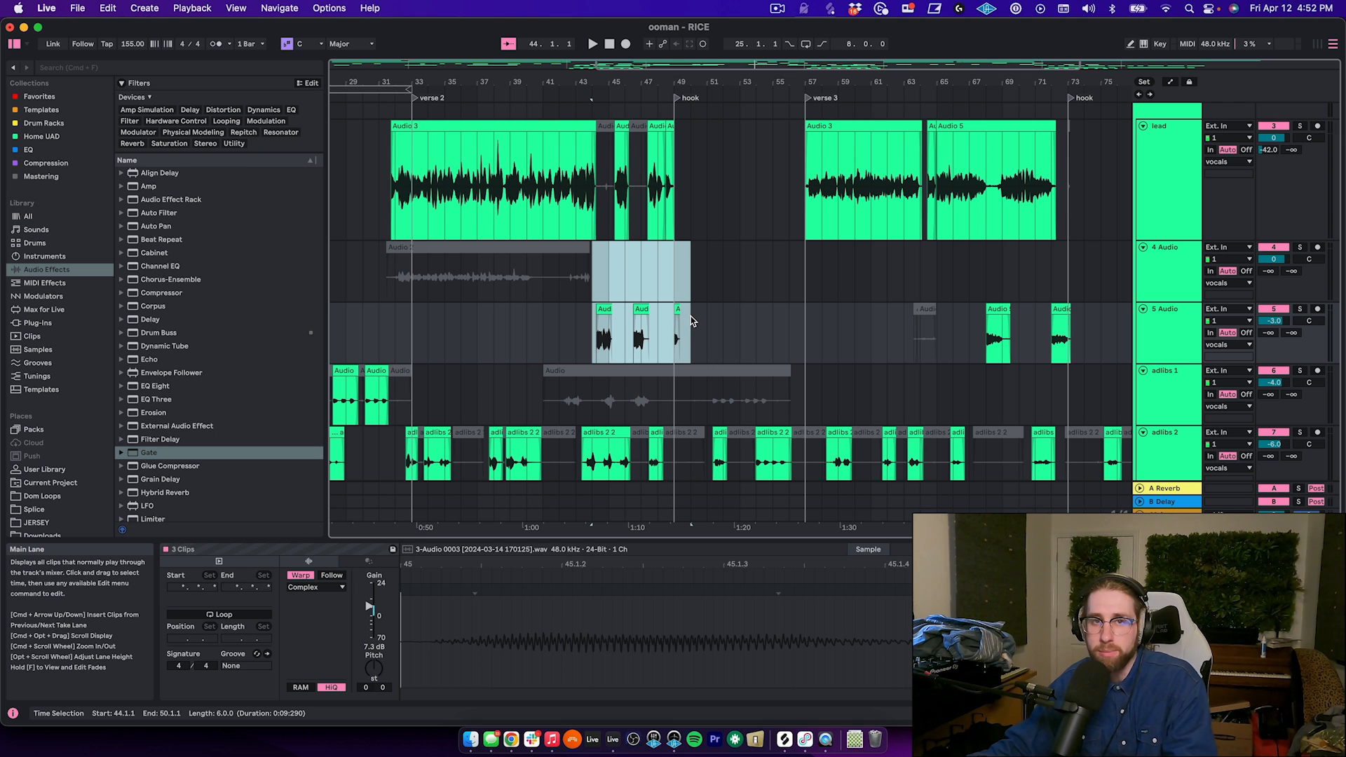
left_click_drag(691, 322, 596, 338)
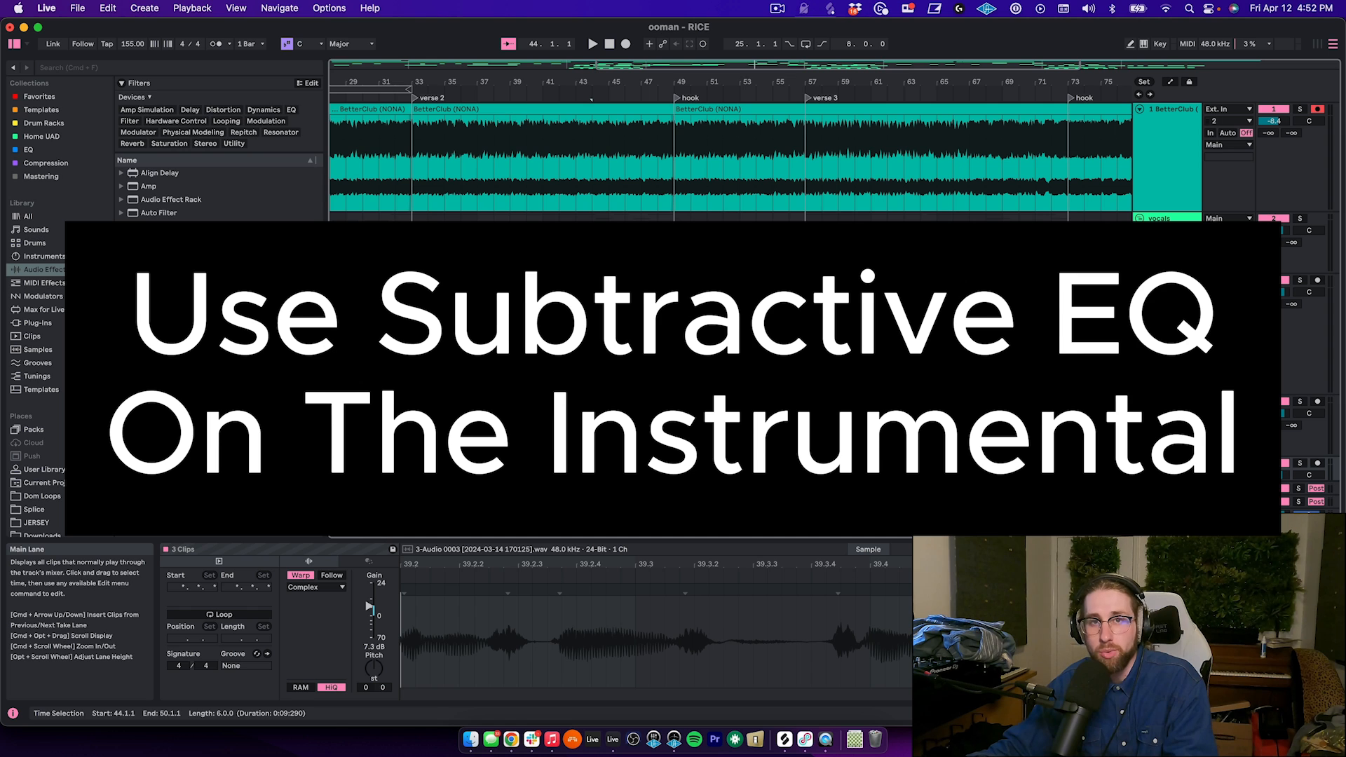
Solo the BetterClub instrumental and play it from the first hook at 25.1.1, stopping after a few bars.
left_click_drag(535, 85, 641, 85)
left_click(510, 178)
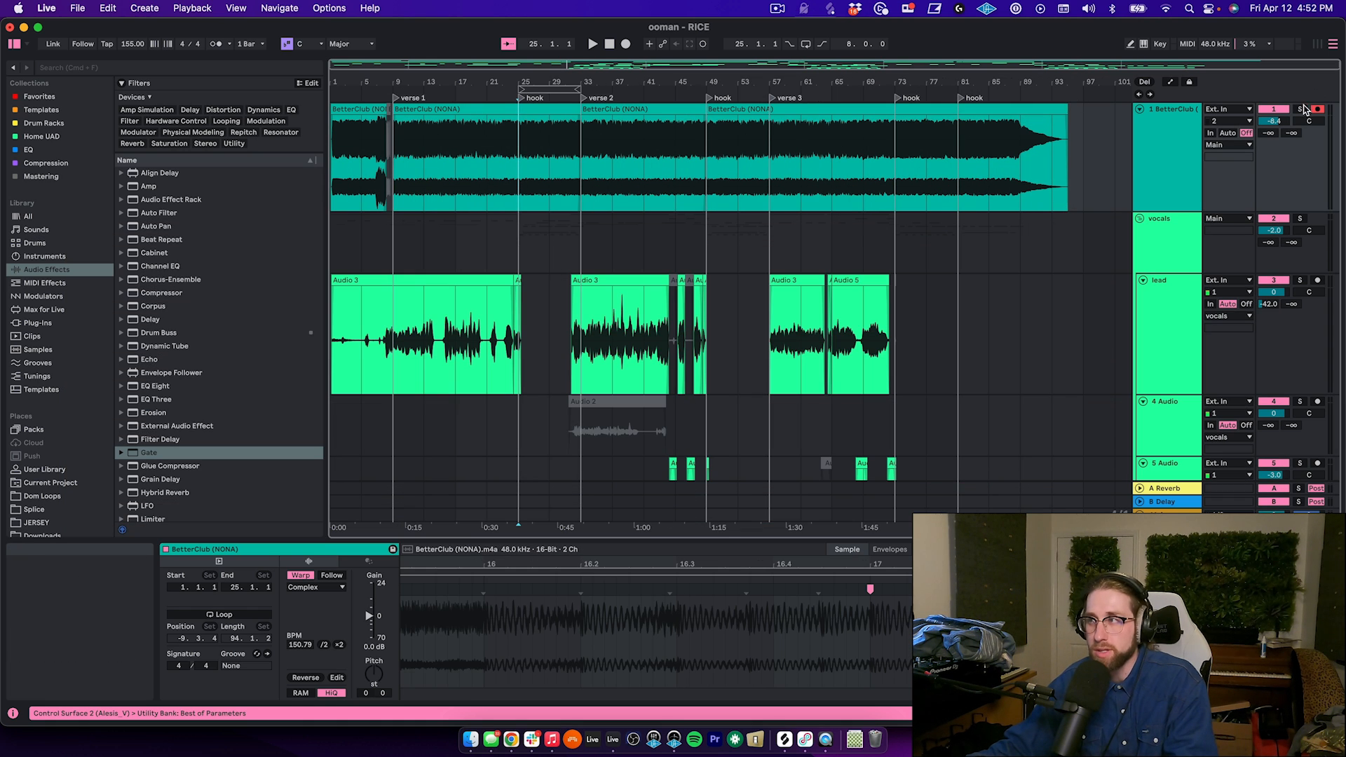
key("space")
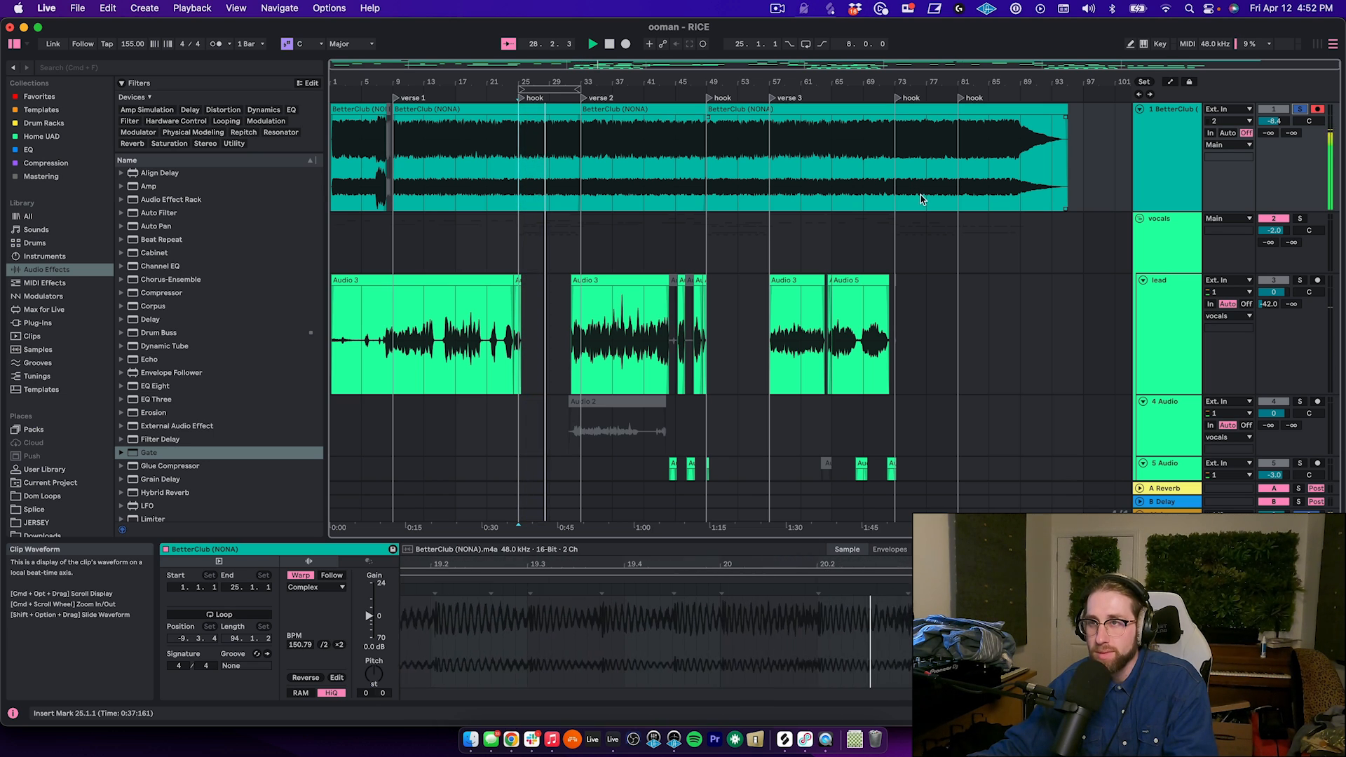
key("space")
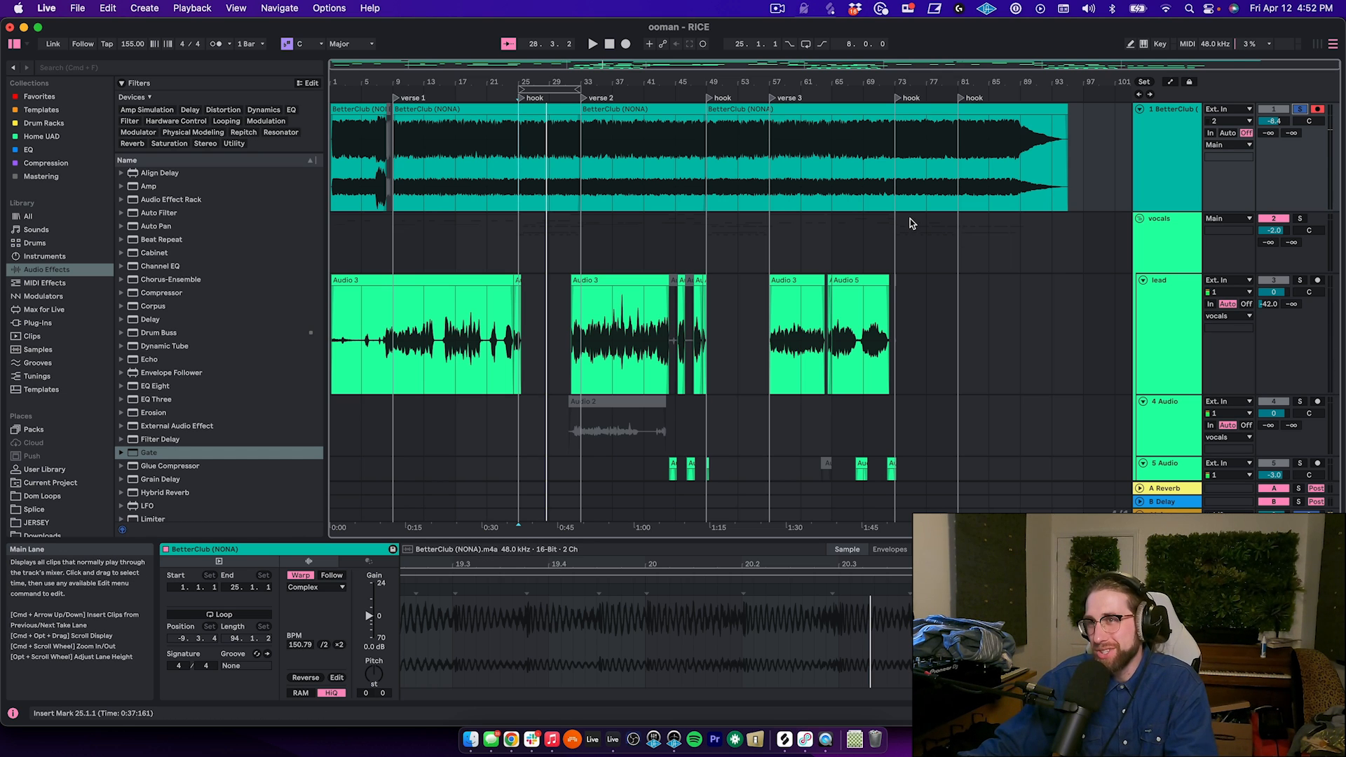
Open the instrumental track's Pro-Q 3 and delete its wide midrange bell cut, leaving only the high shelf band.
left_click(1165, 136)
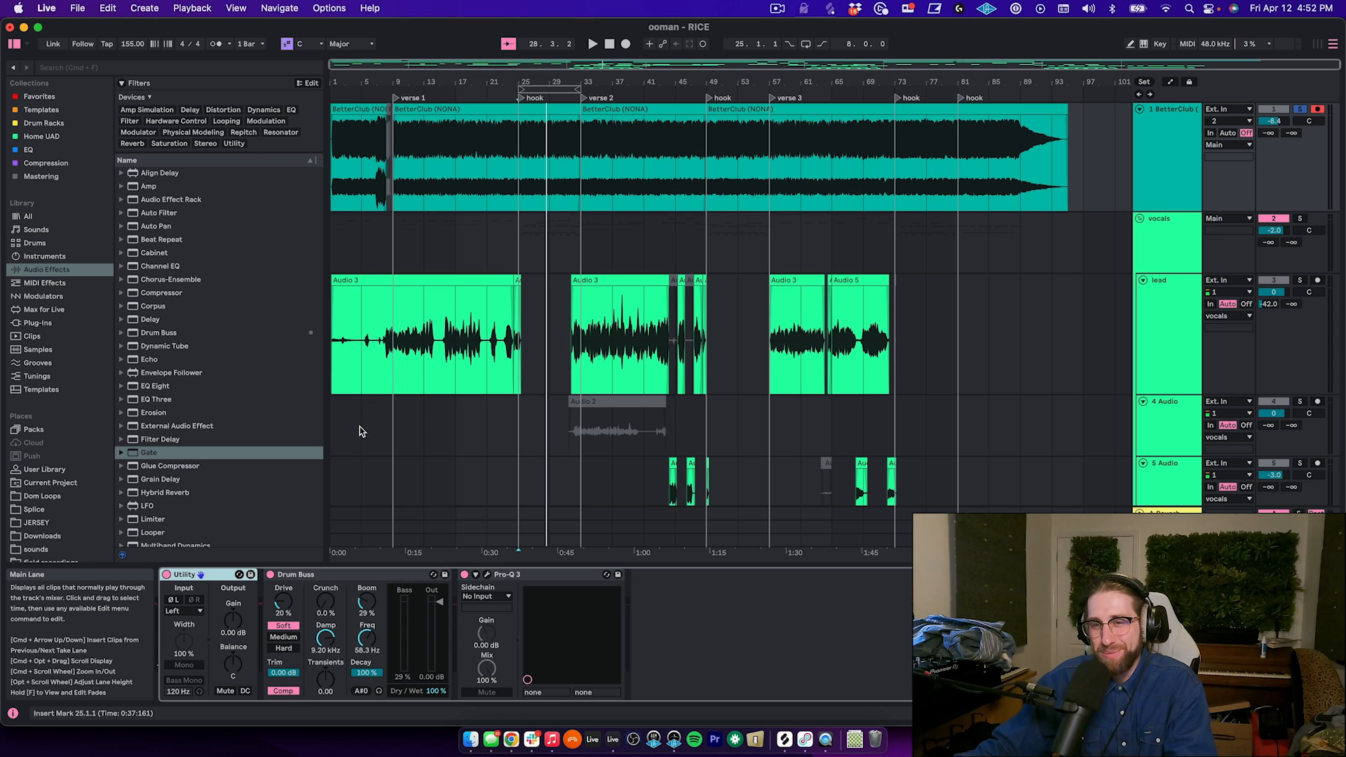
left_click(310, 574)
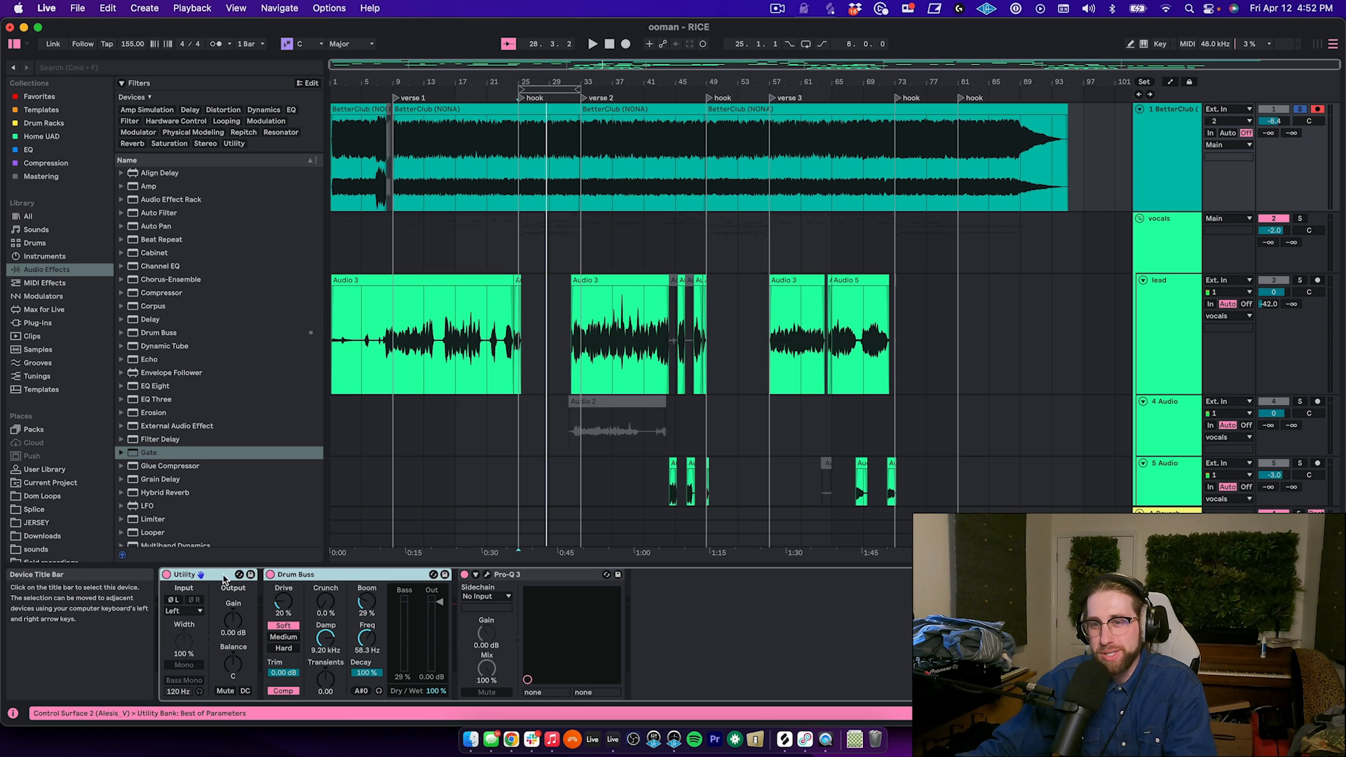
left_click(342, 580)
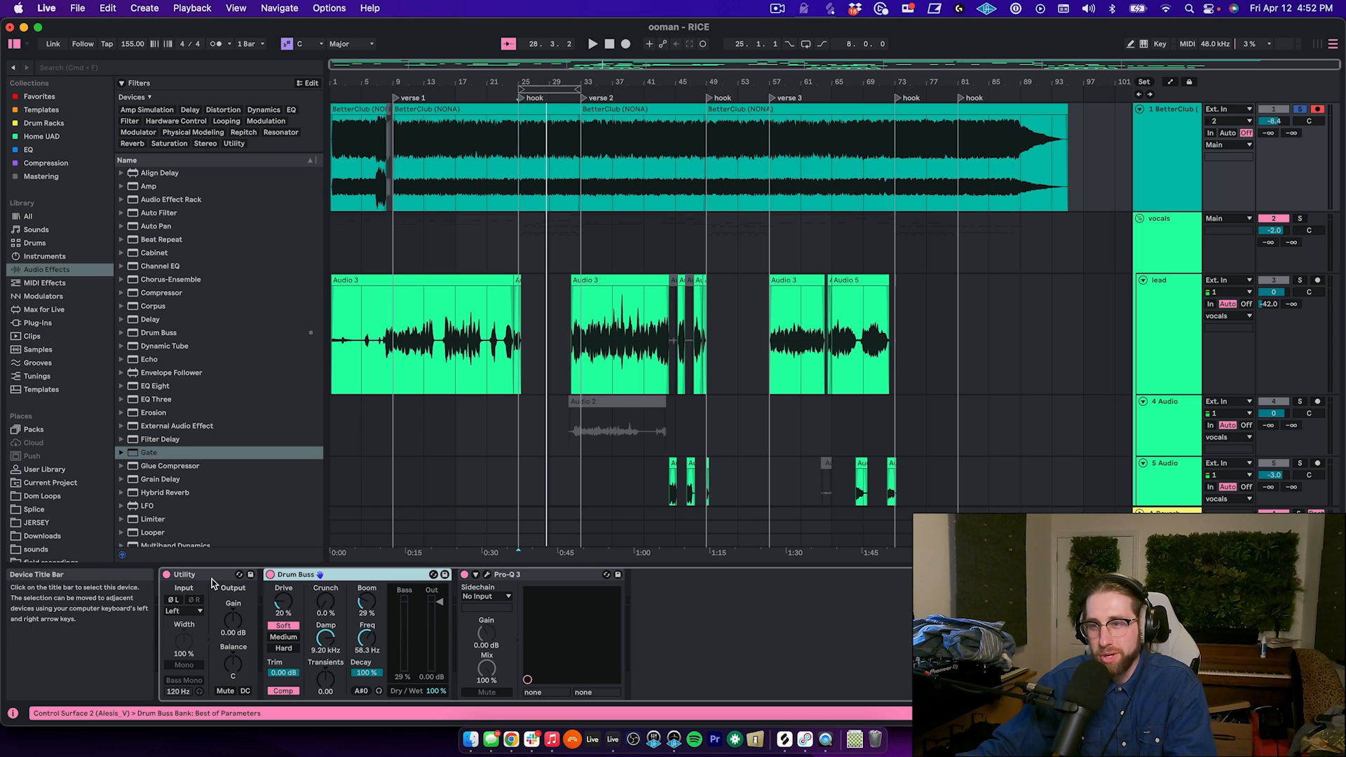
left_click(487, 574)
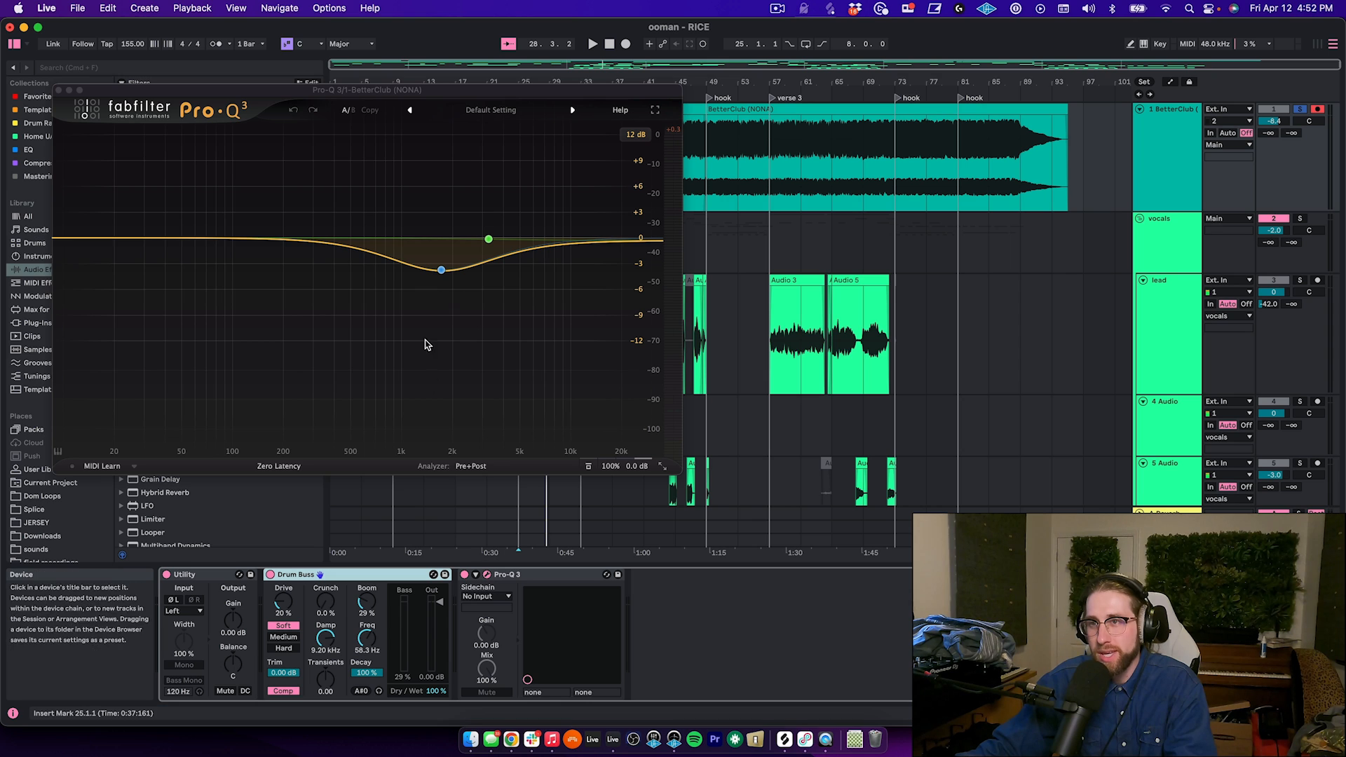
left_click(442, 272)
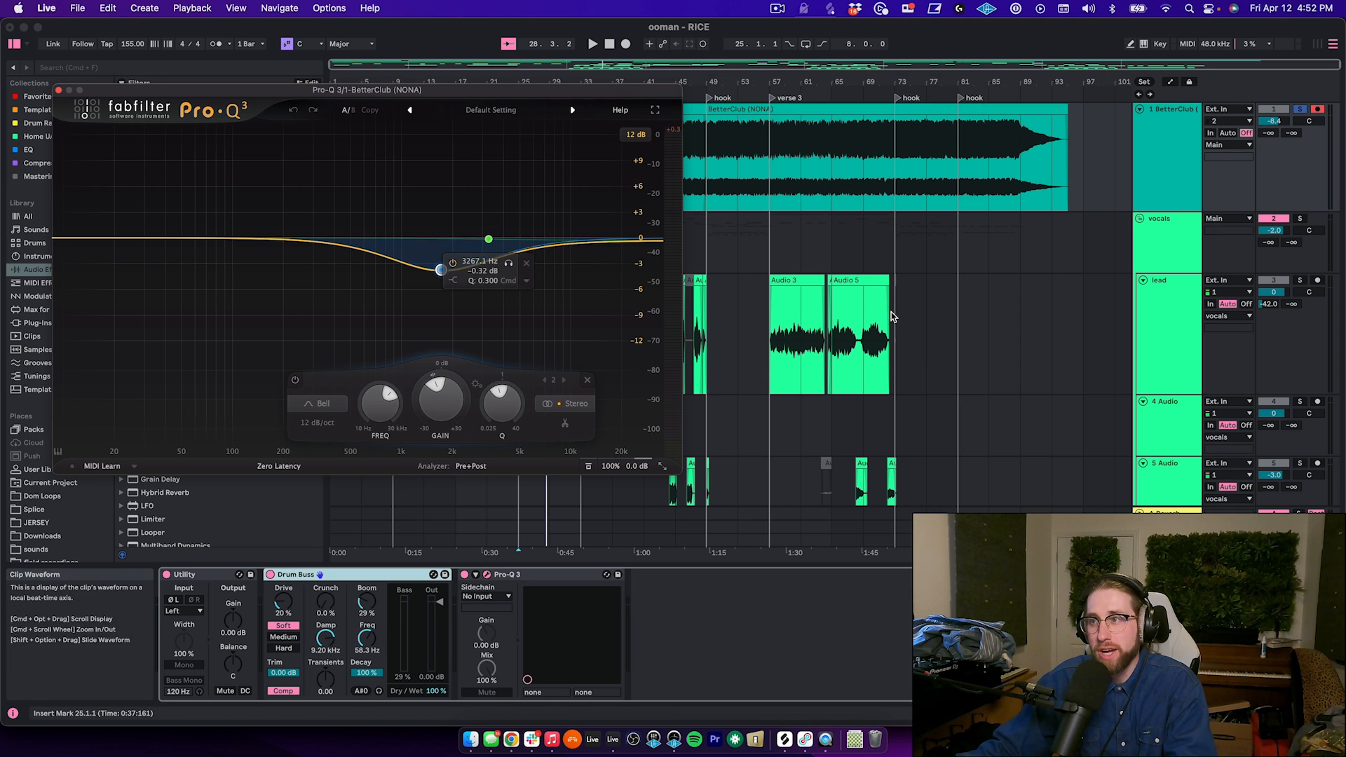
left_click(1180, 314)
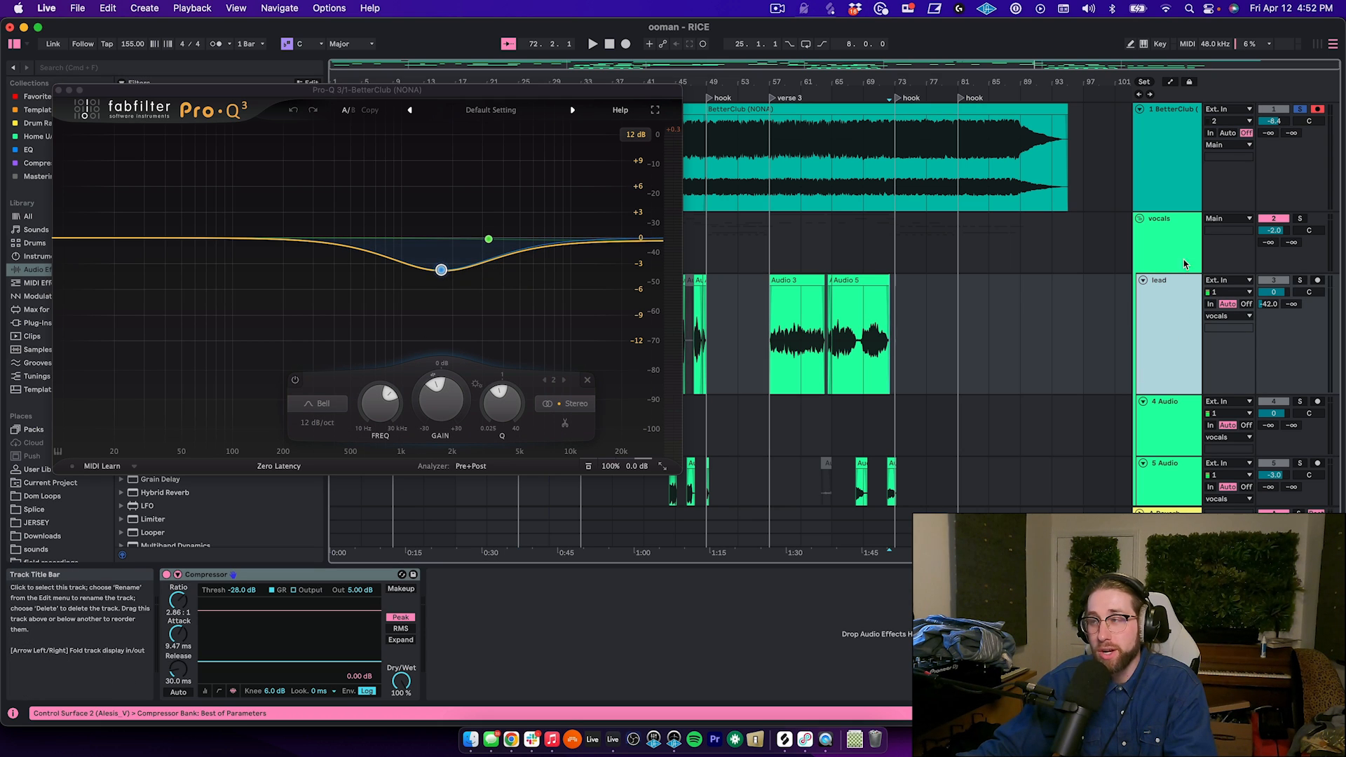
left_click(490, 240)
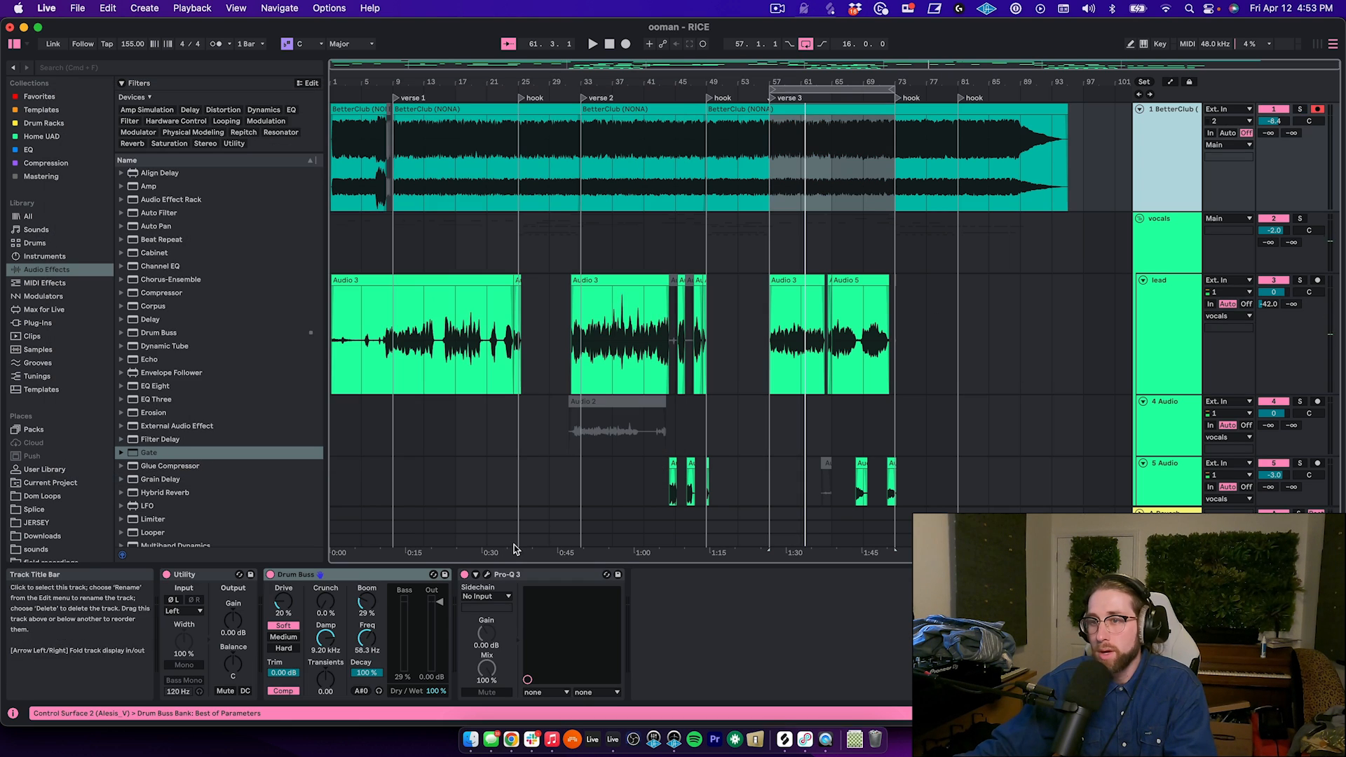
Open the Pro-Q 3 windows of the instrumental track and the vocals group side by side.
left_click(487, 575)
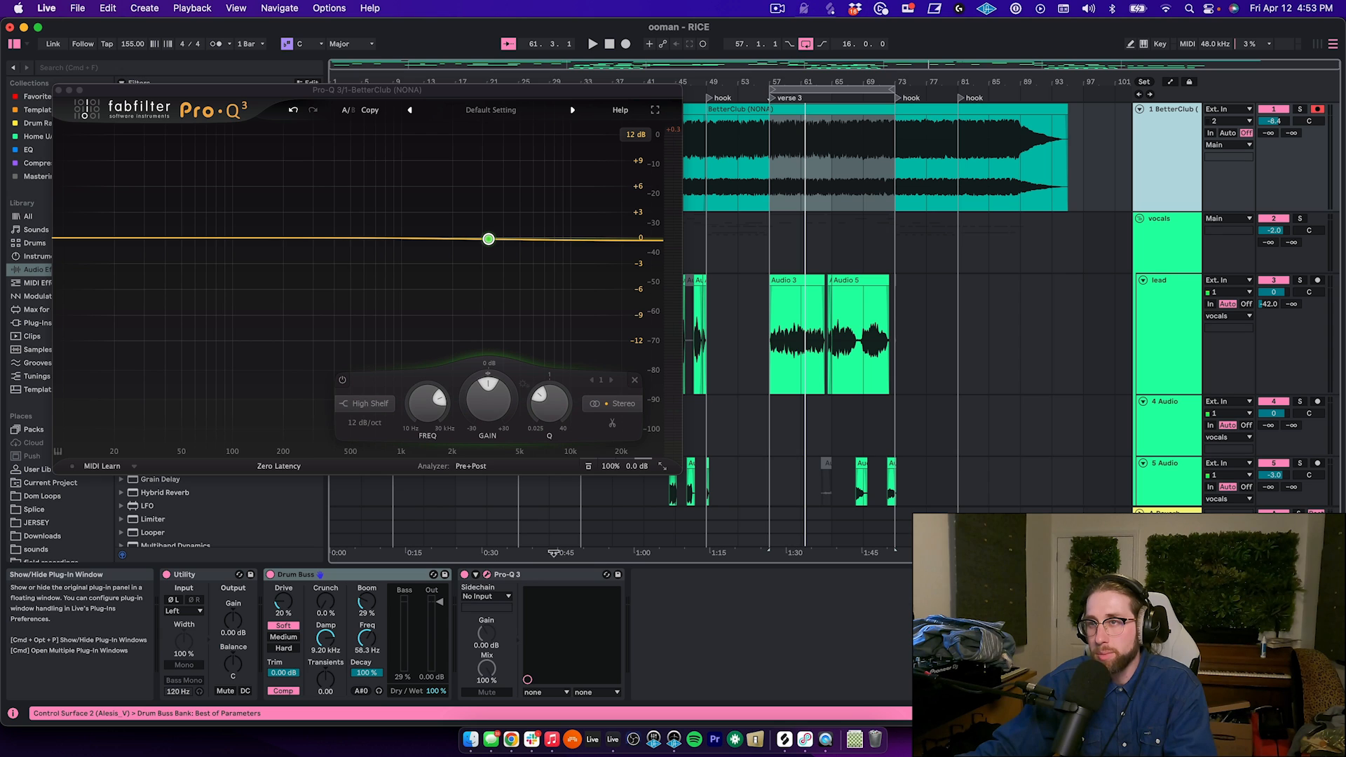
key("Down")
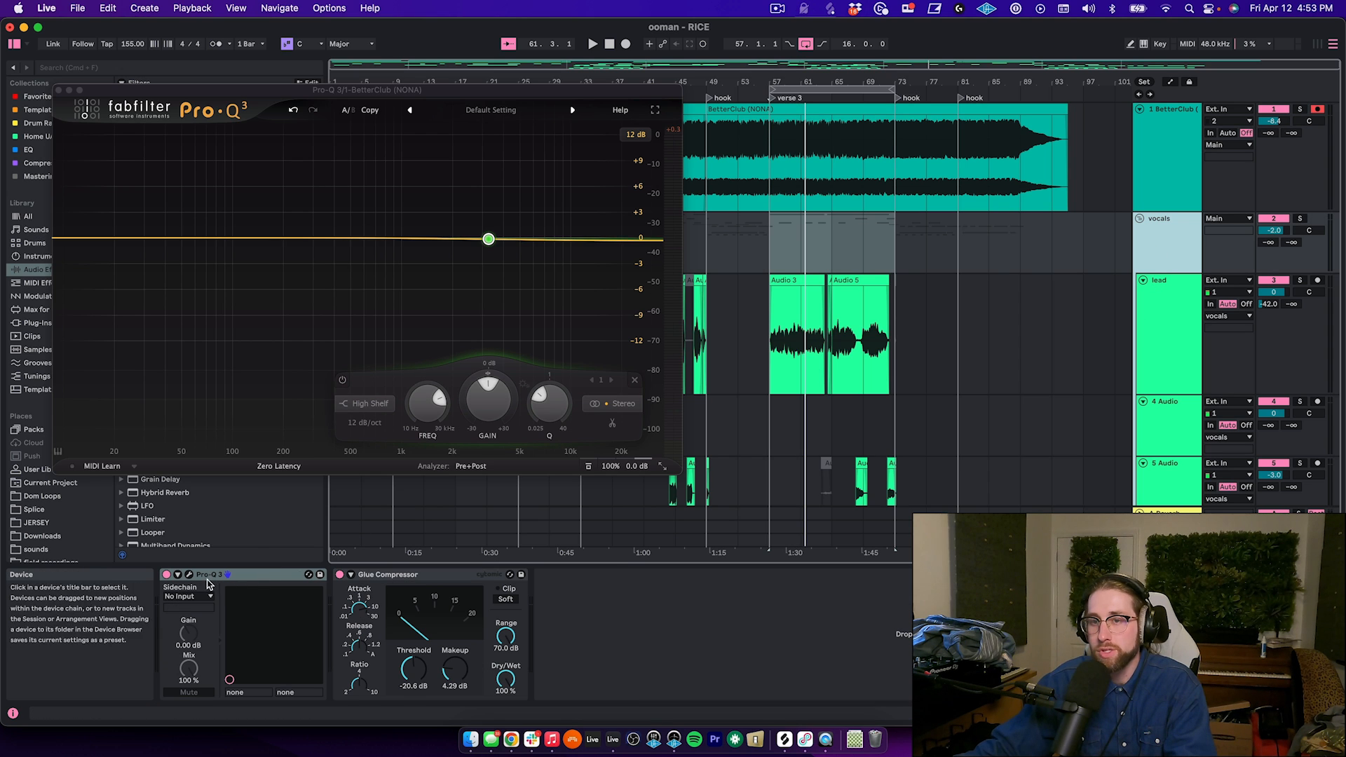
left_click(189, 574)
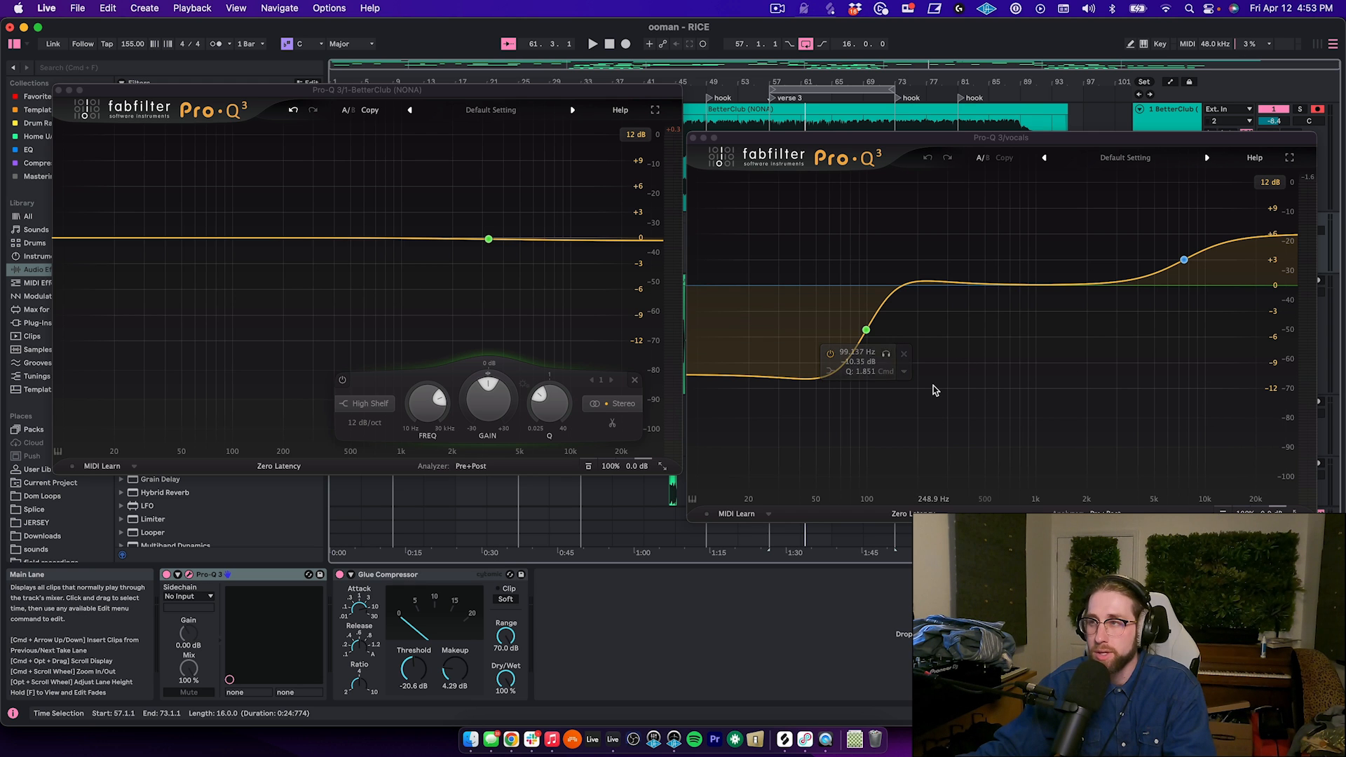
Play the looped verse 3 and compare the frequency spectrums of the instrumental and the vocals in both Pro-Q 3 windows.
key("space")
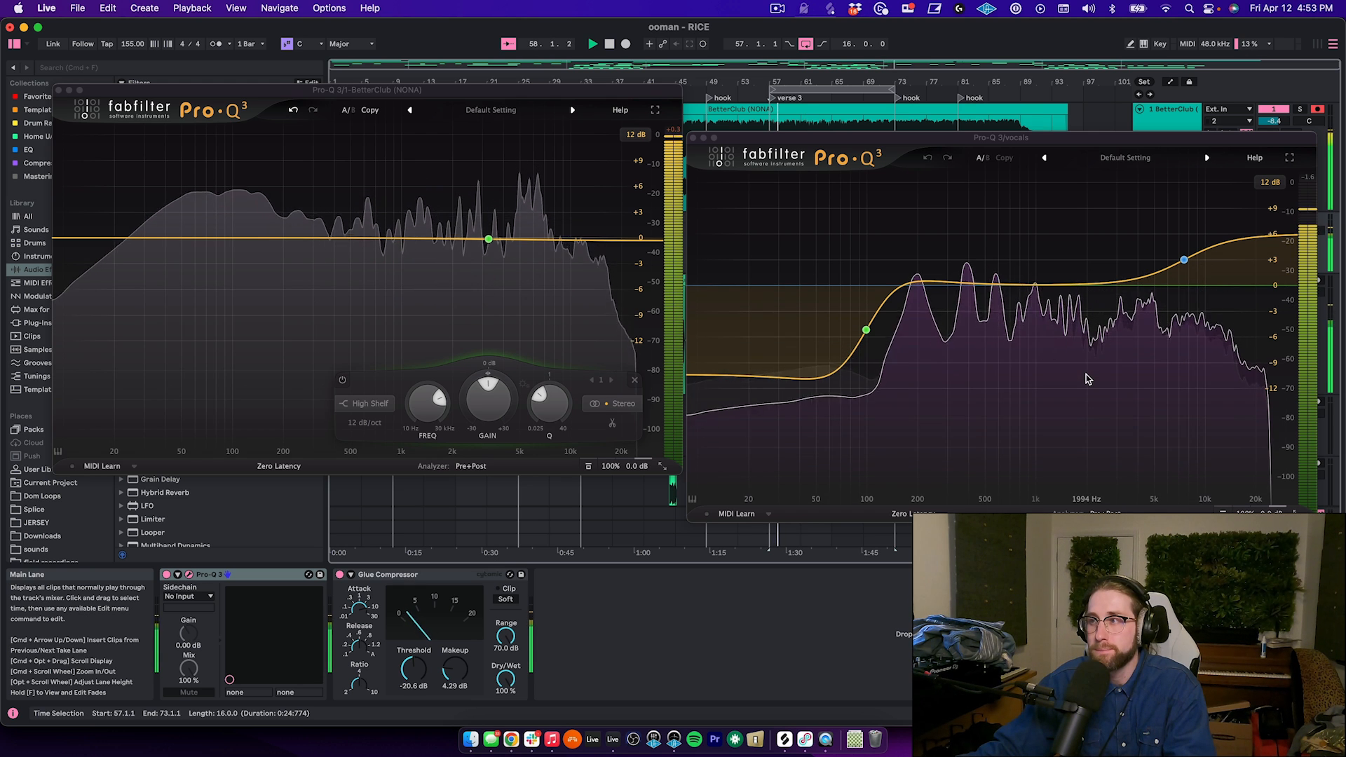
mouse_move(1087, 380)
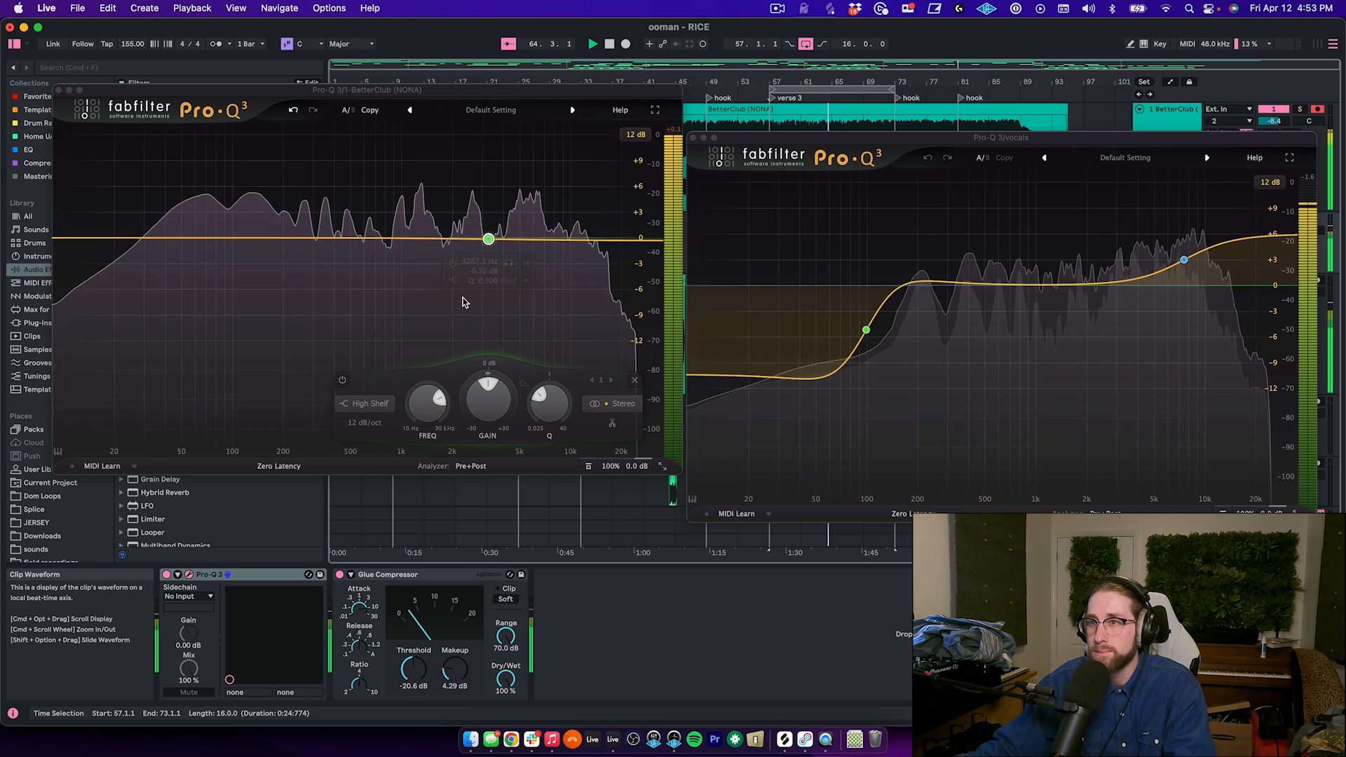
mouse_move(449, 304)
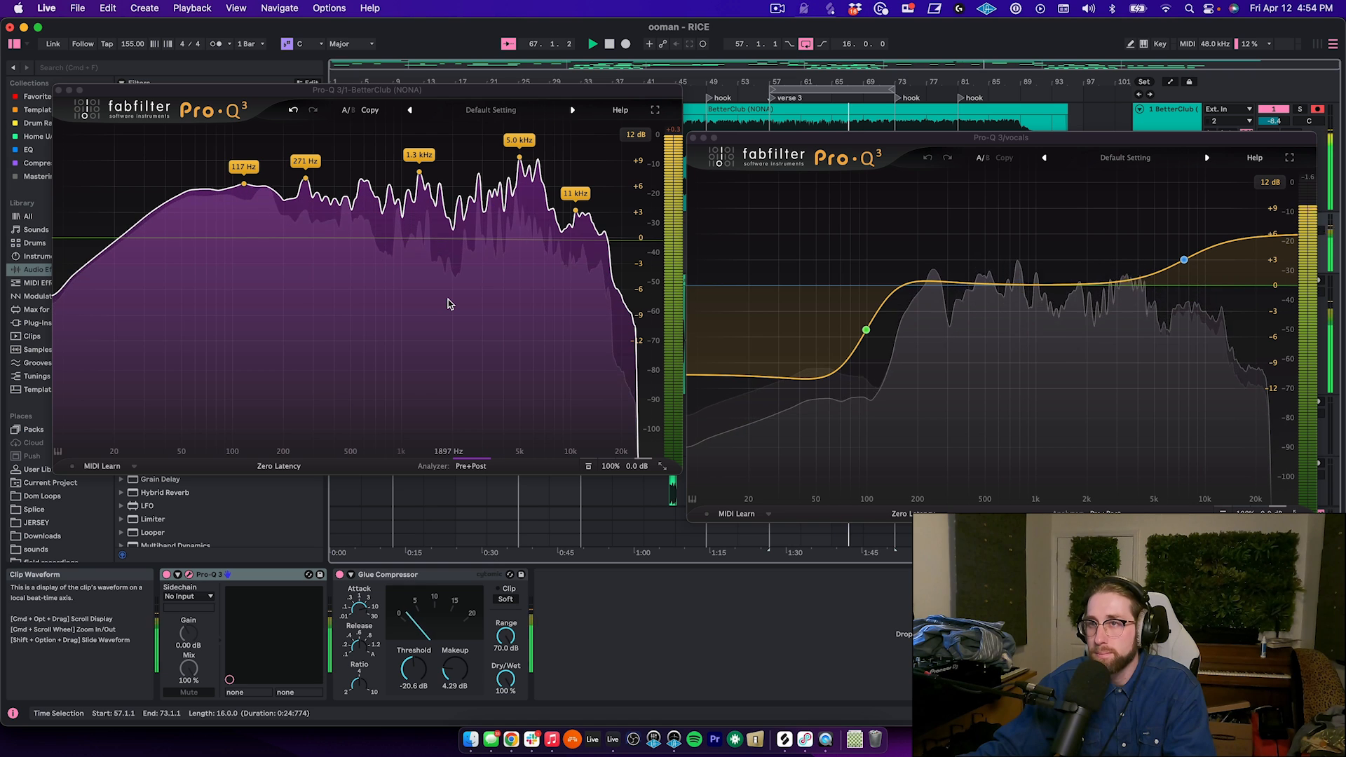
key("space")
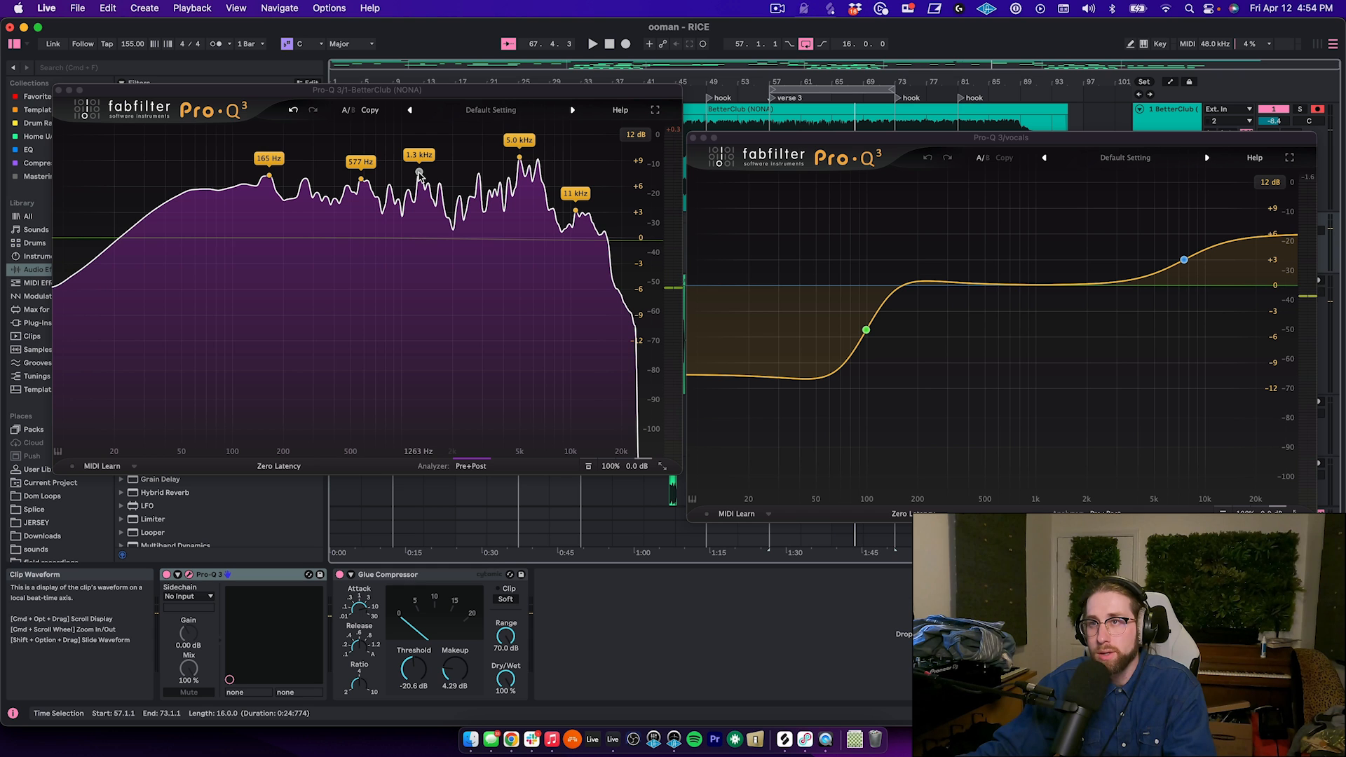
key("space")
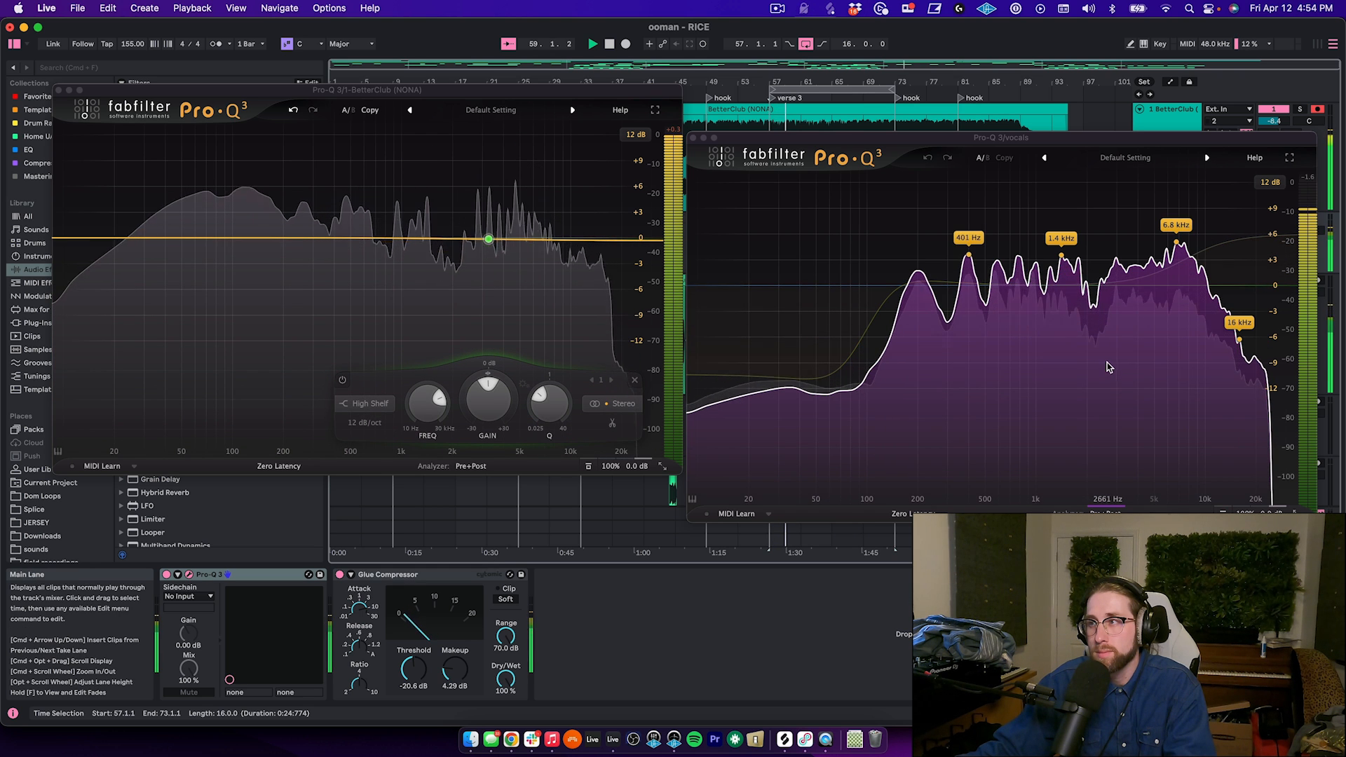
key("space")
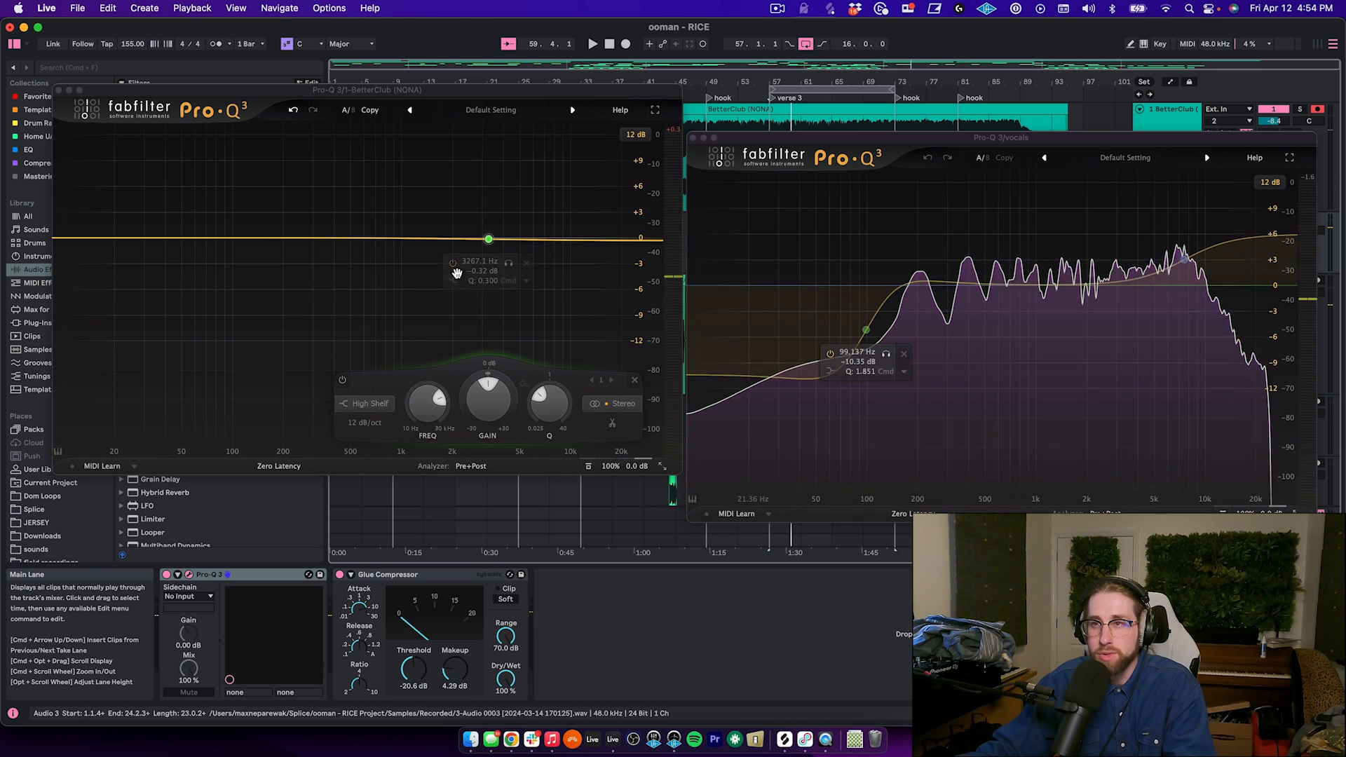
Move the instrumental's high shelf to about 5715 Hz at +0.06 dB and add a bell cut near 1256 Hz, slightly under 3 dB deep.
left_click_drag(489, 239, 530, 238)
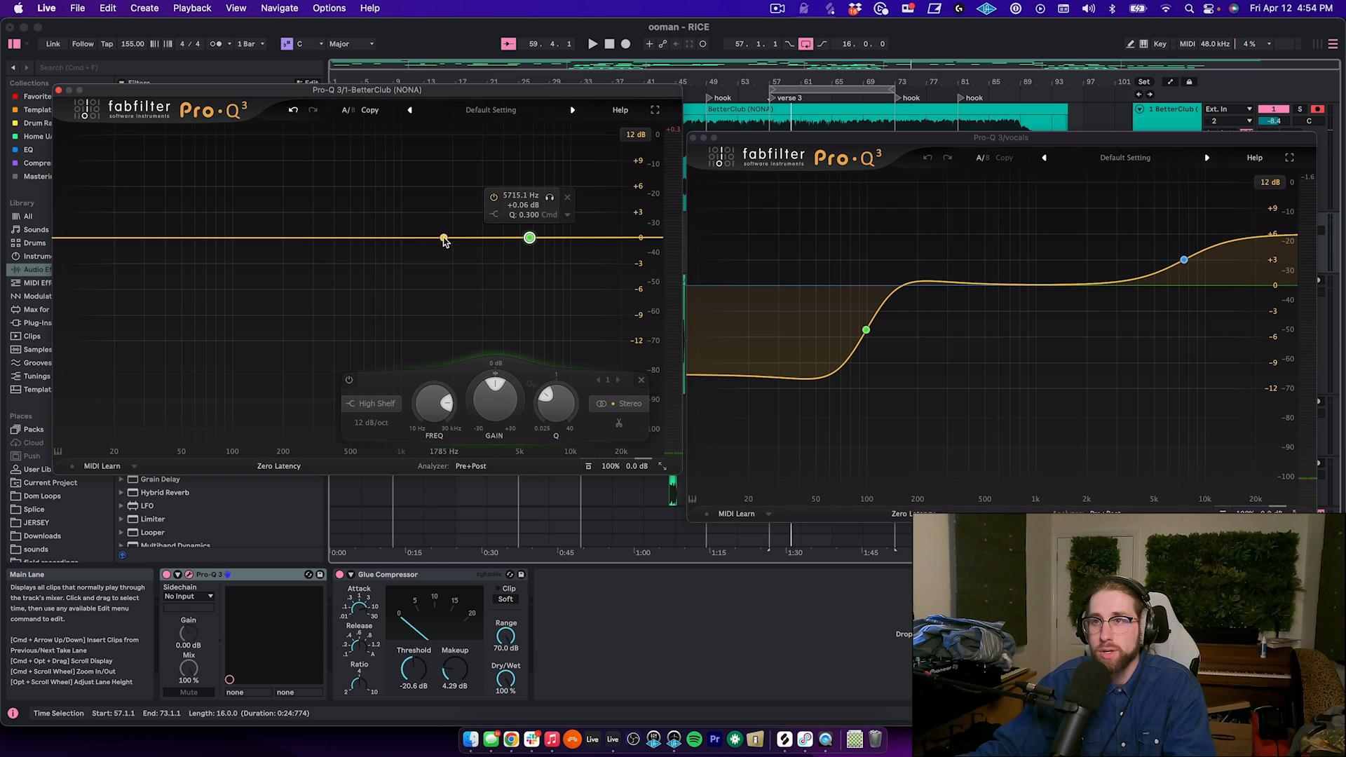
left_click_drag(443, 241, 420, 264)
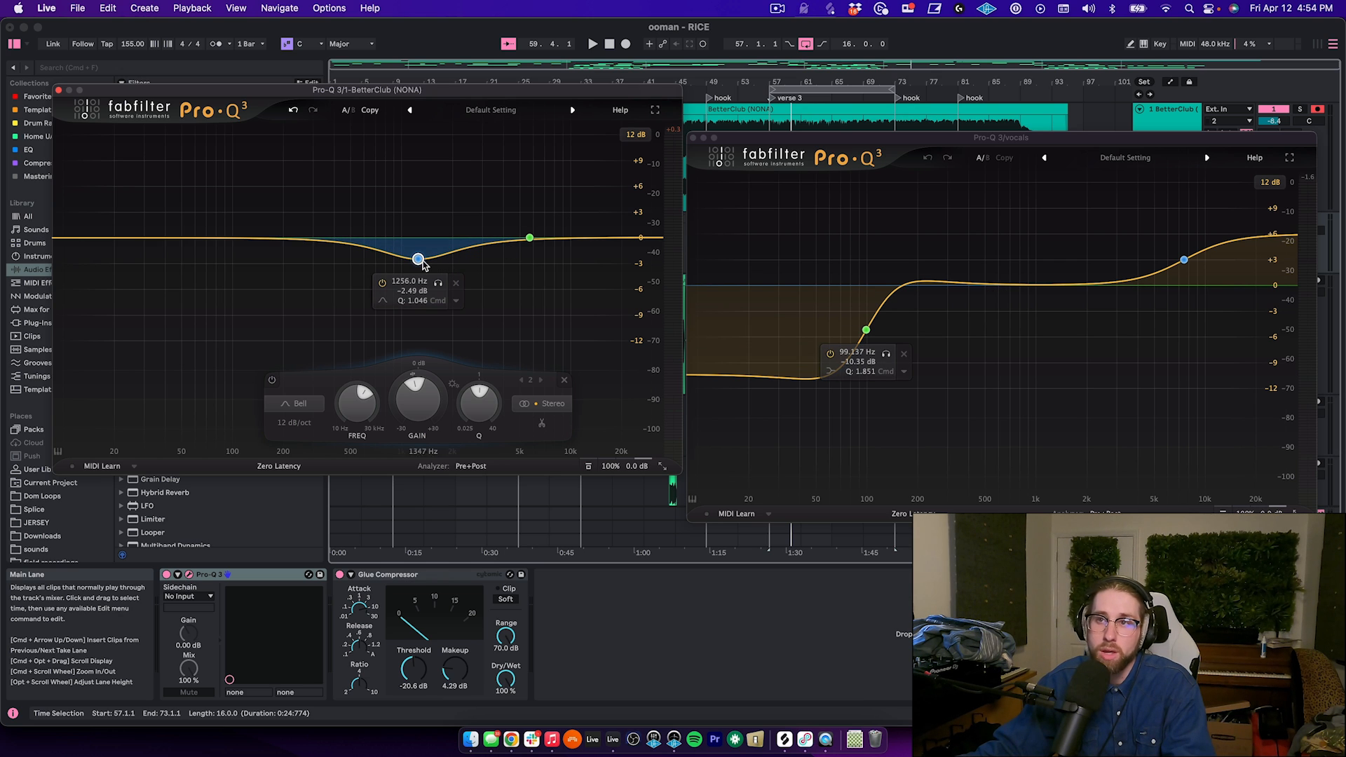
left_click_drag(423, 261, 419, 264)
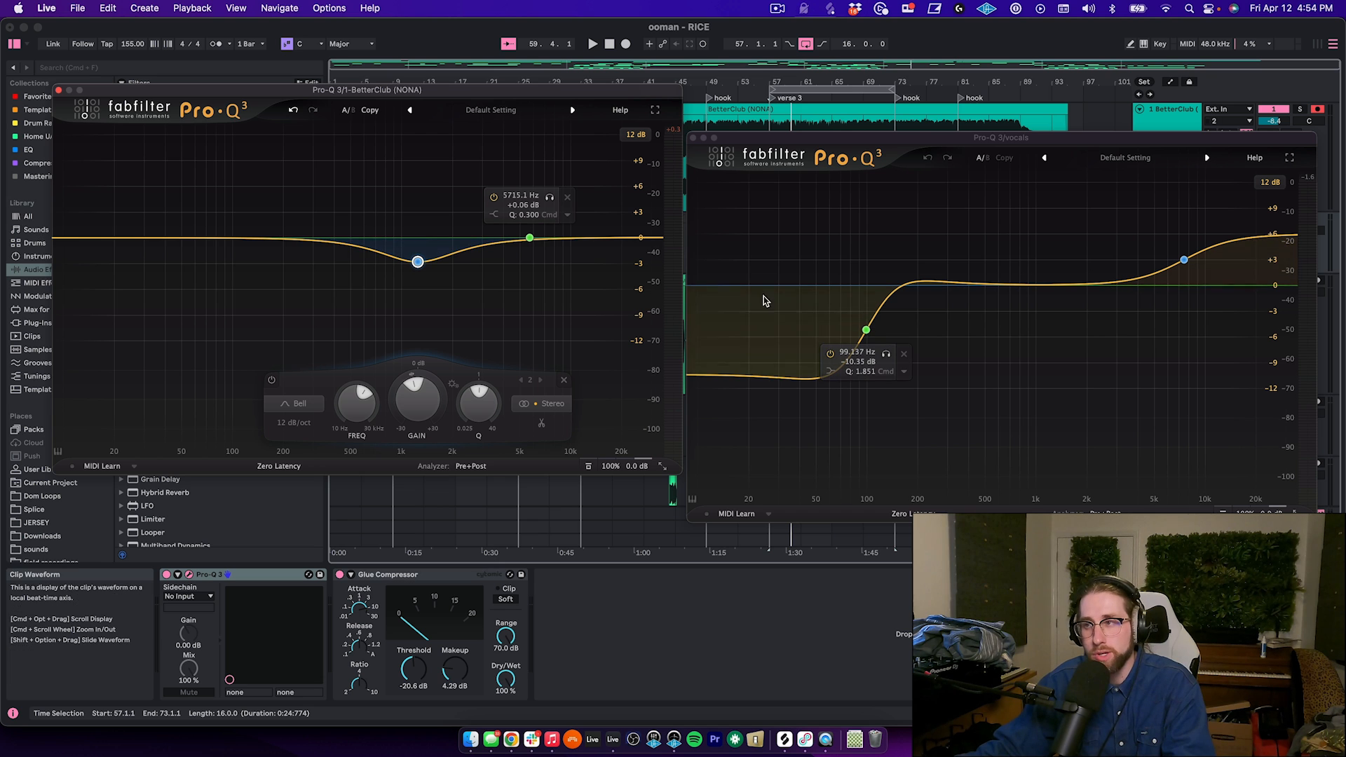
Nudge the instrumental's bell cut to about 1268 Hz at -2.81 dB while verse 3 plays, and solo the band.
key("space")
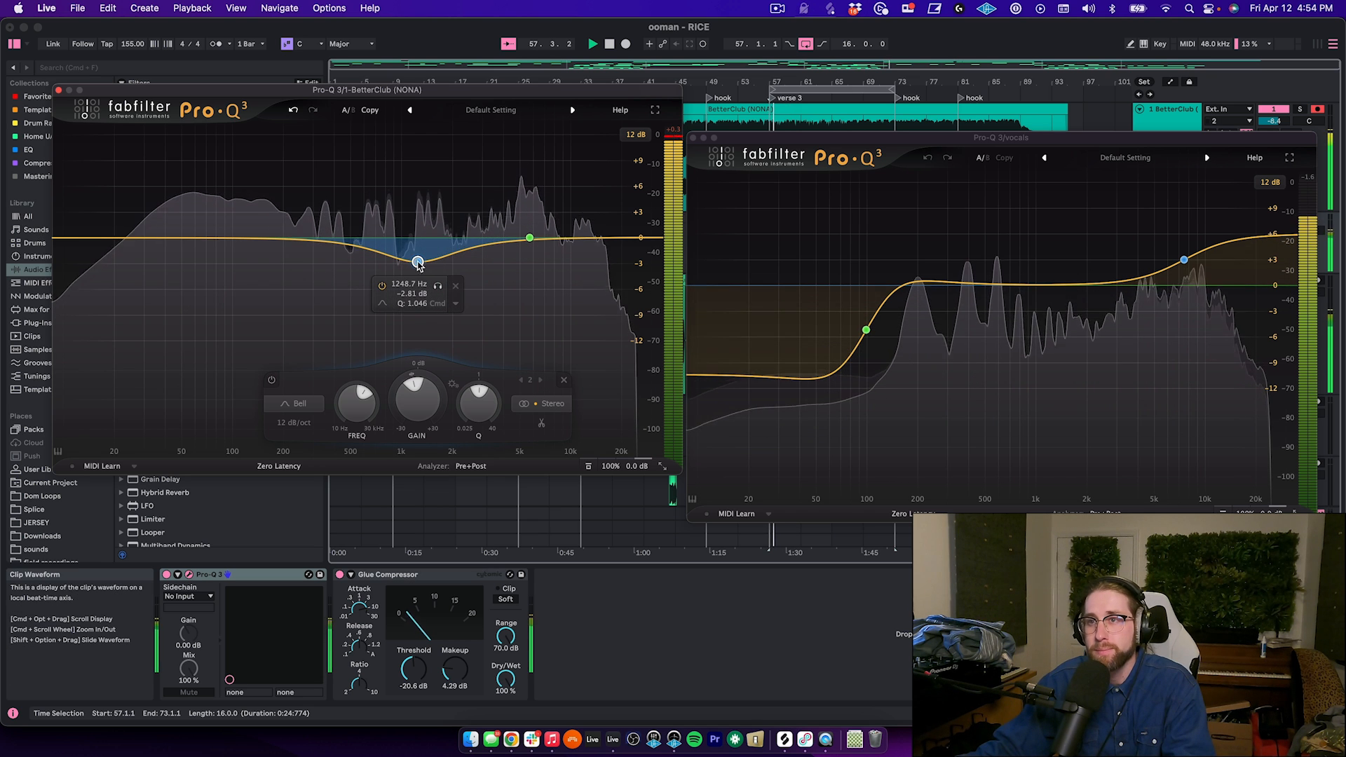
left_click_drag(418, 262, 421, 264)
left_click(439, 286)
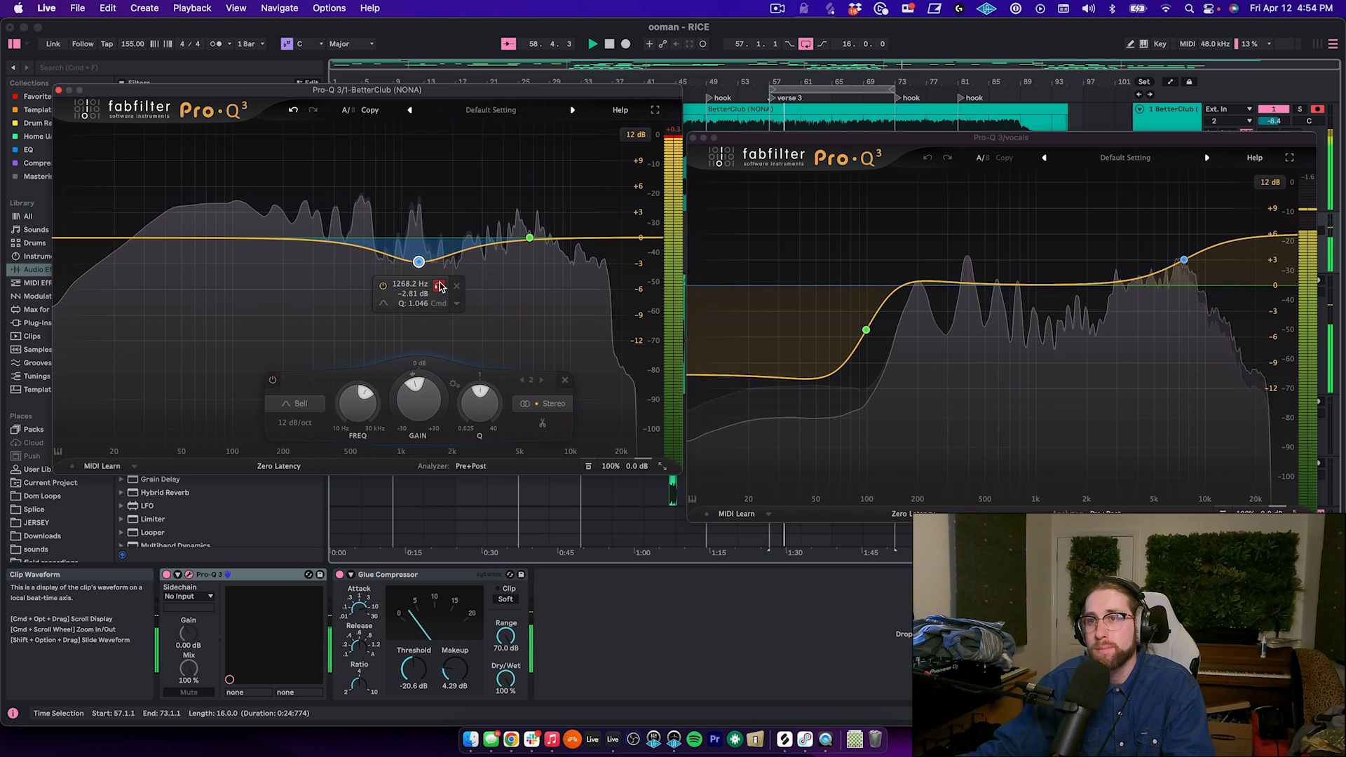
key("space")
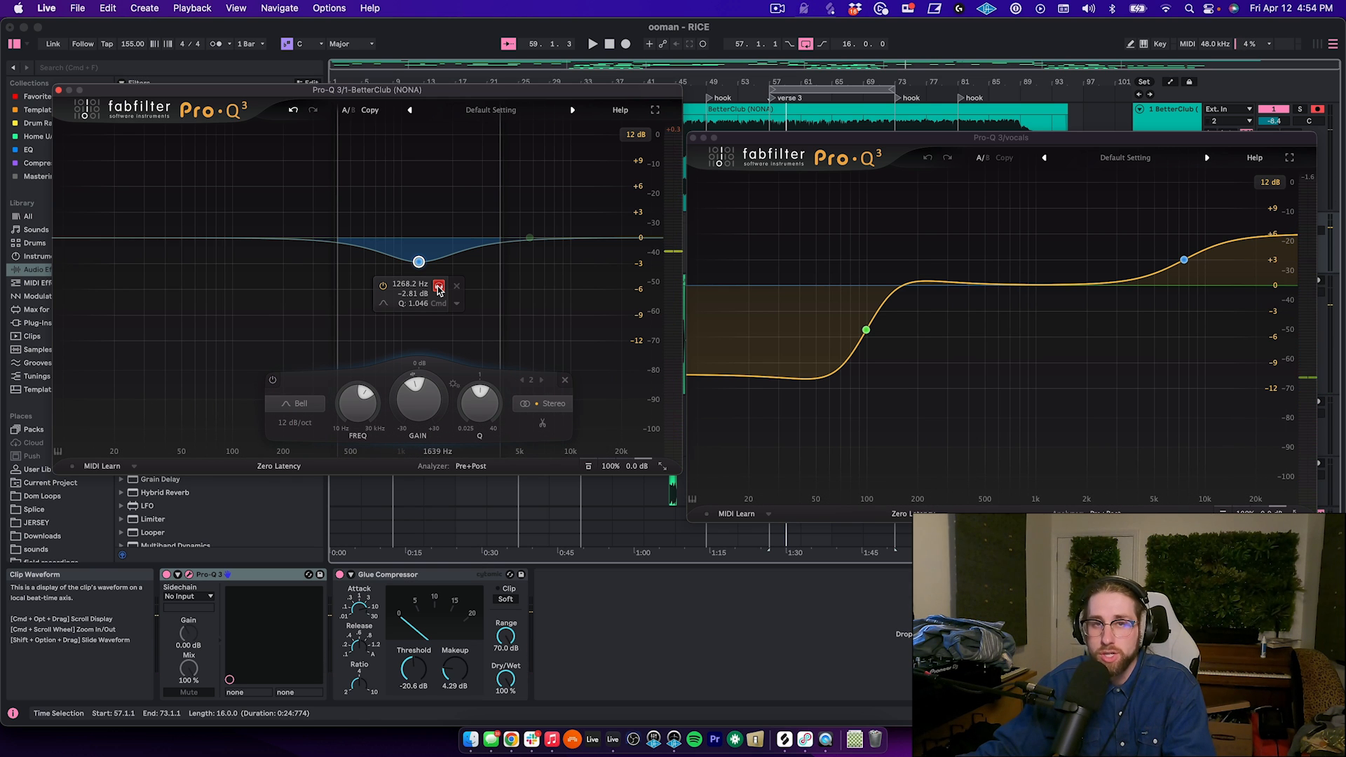
Audition the instrumental's soloed bell band over verse 3 and deepen its cut to slightly more than 3 dB.
key("space")
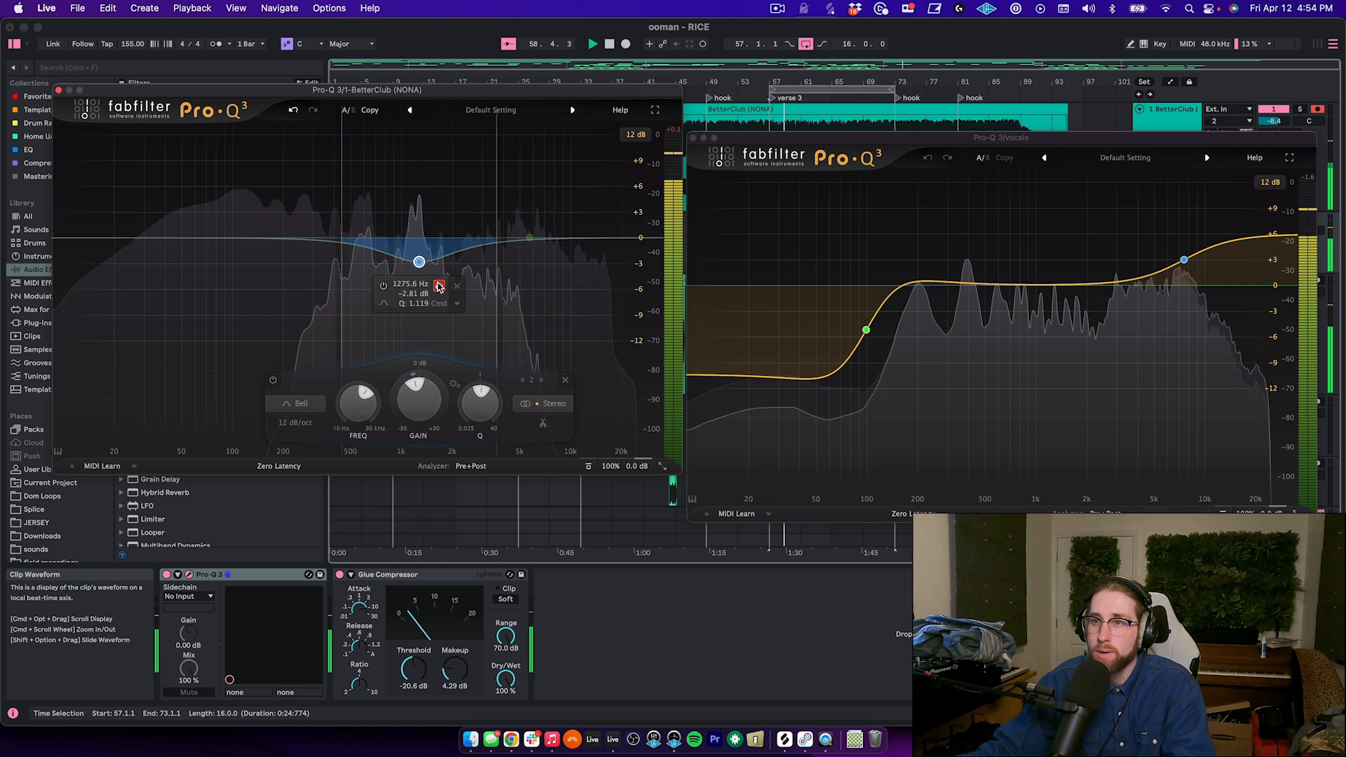
left_click_drag(439, 287, 440, 290)
key("space")
key("space")
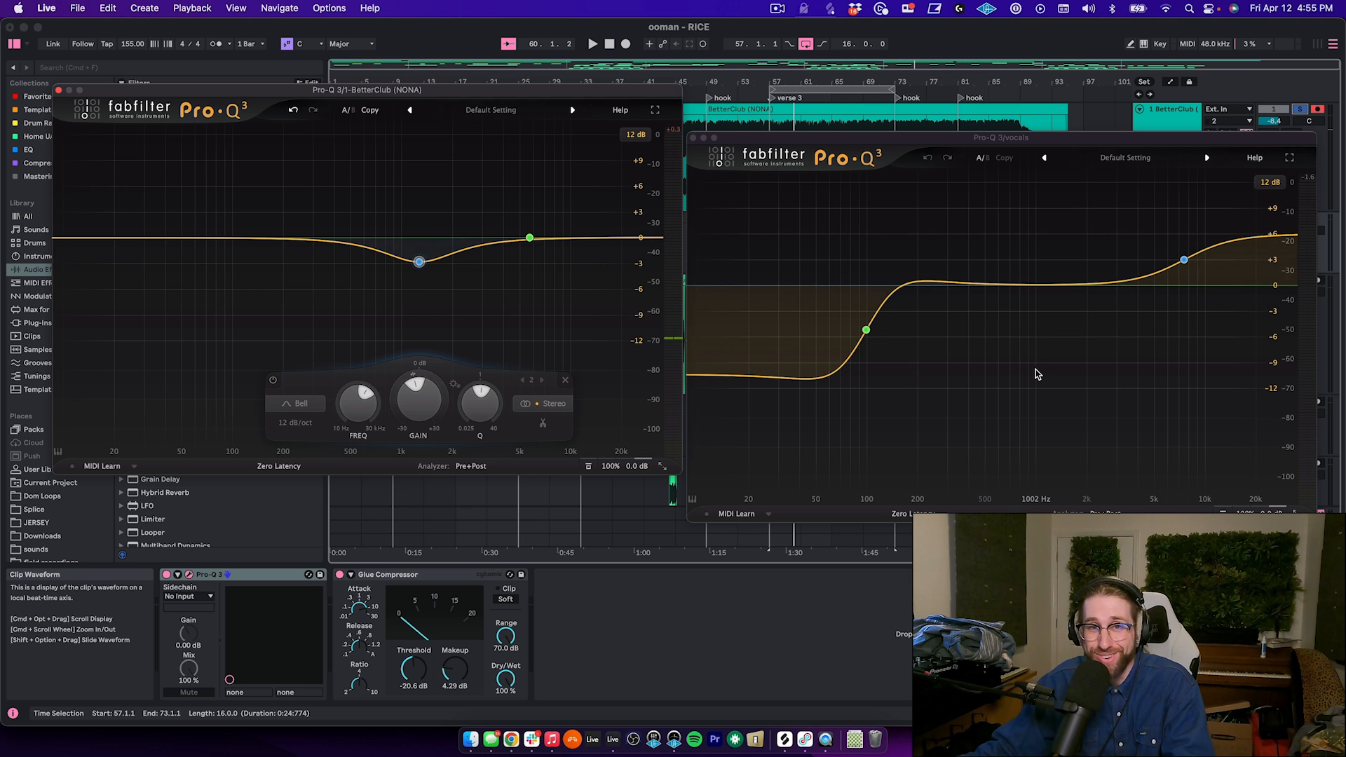
left_click_drag(419, 260, 422, 267)
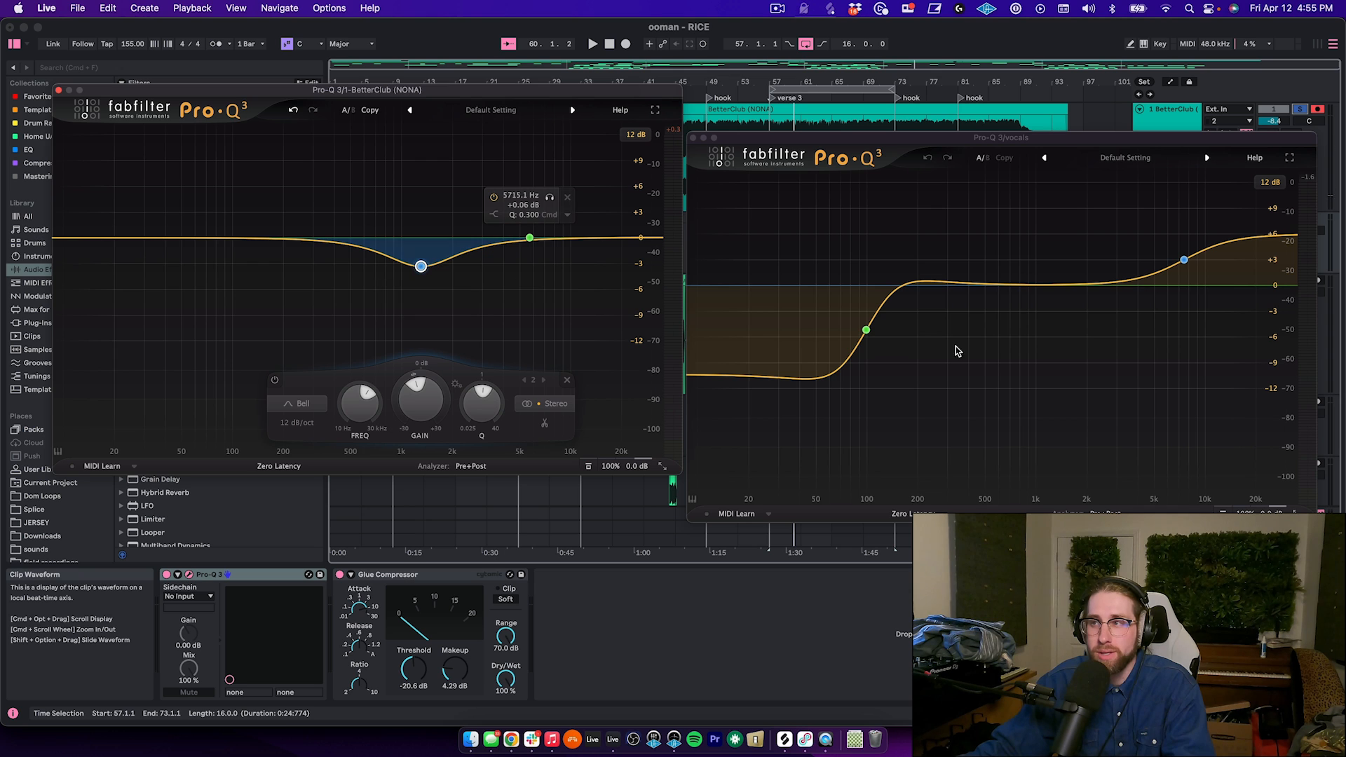
Close the vocals group's Pro-Q 3 window and turn off solo on the instrumental track.
left_click(1064, 369)
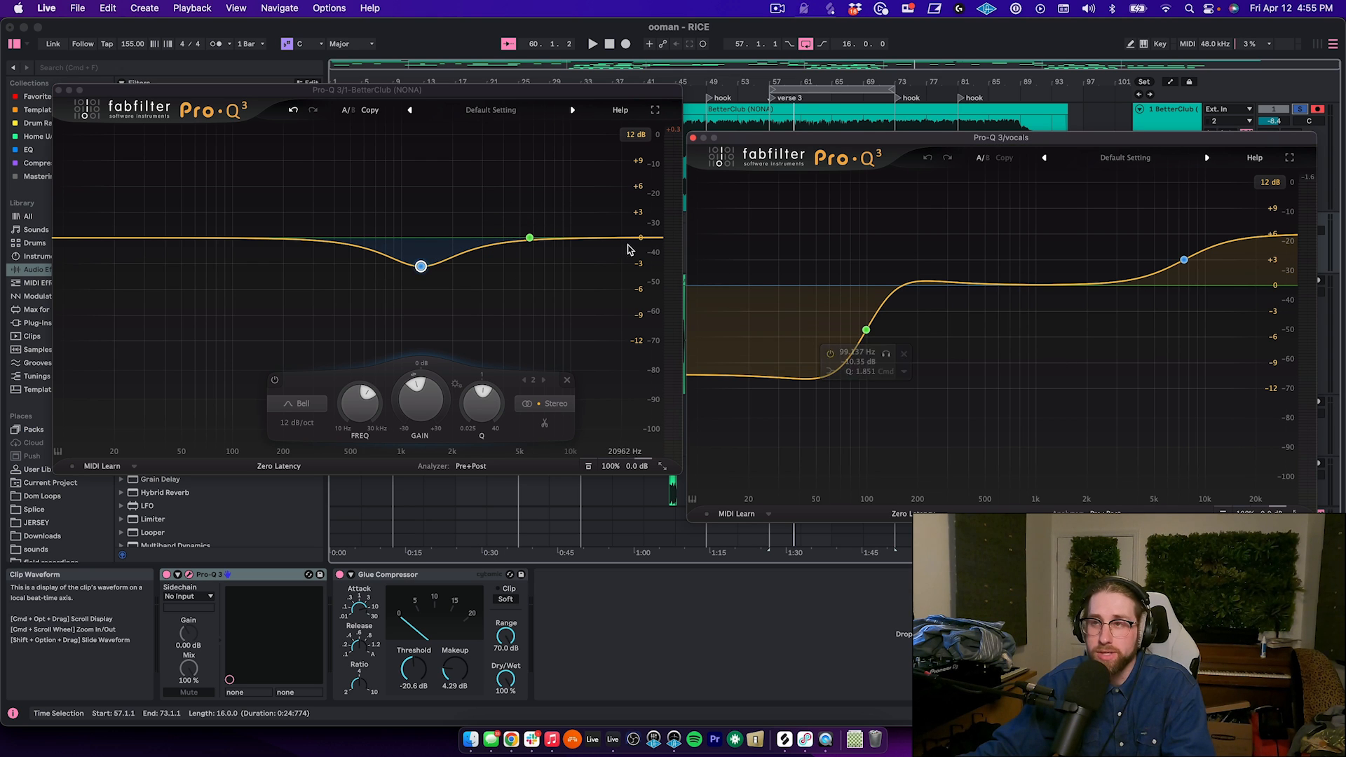
left_click(693, 137)
left_click(1300, 109)
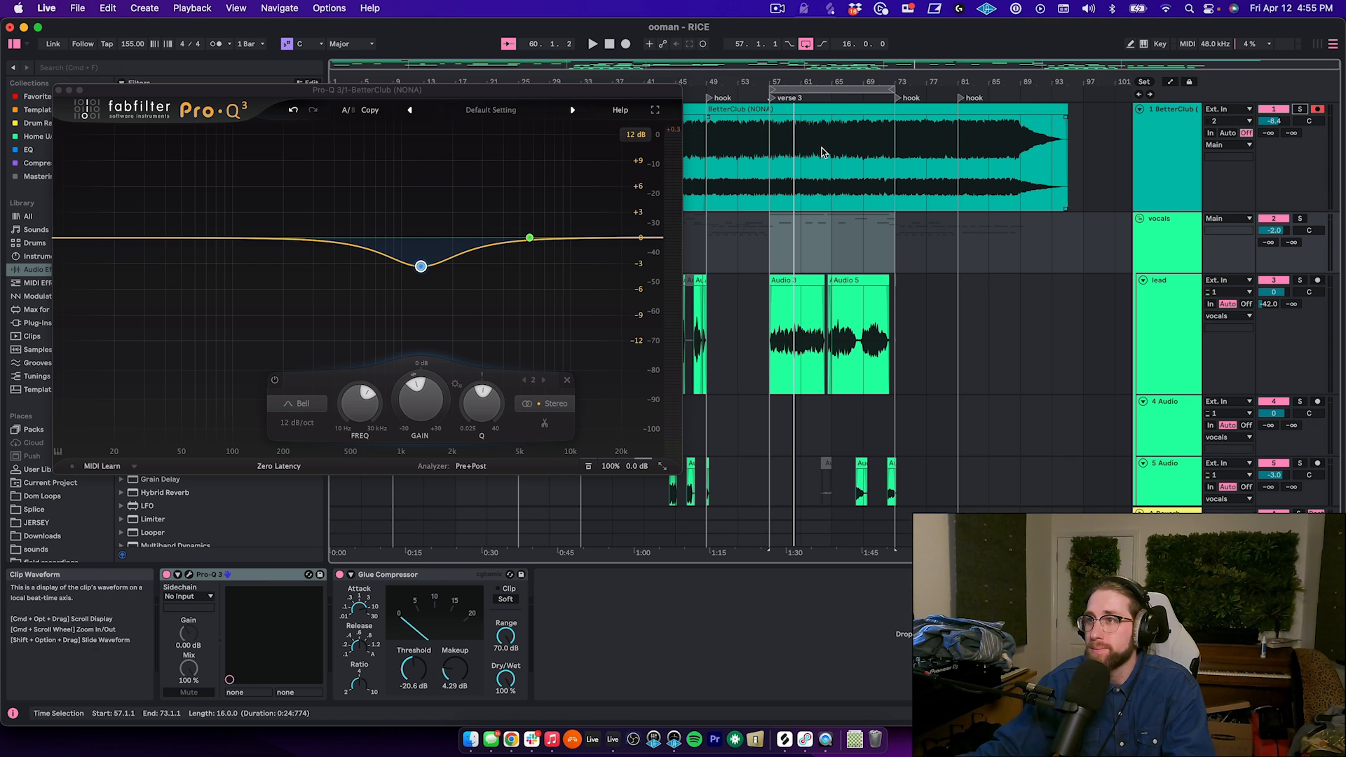
Play verse 3 from bar 57 and compare the mix with the instrumental's Pro-Q 3 bypassed and active, leaving it enabled.
left_click(773, 169)
key("space")
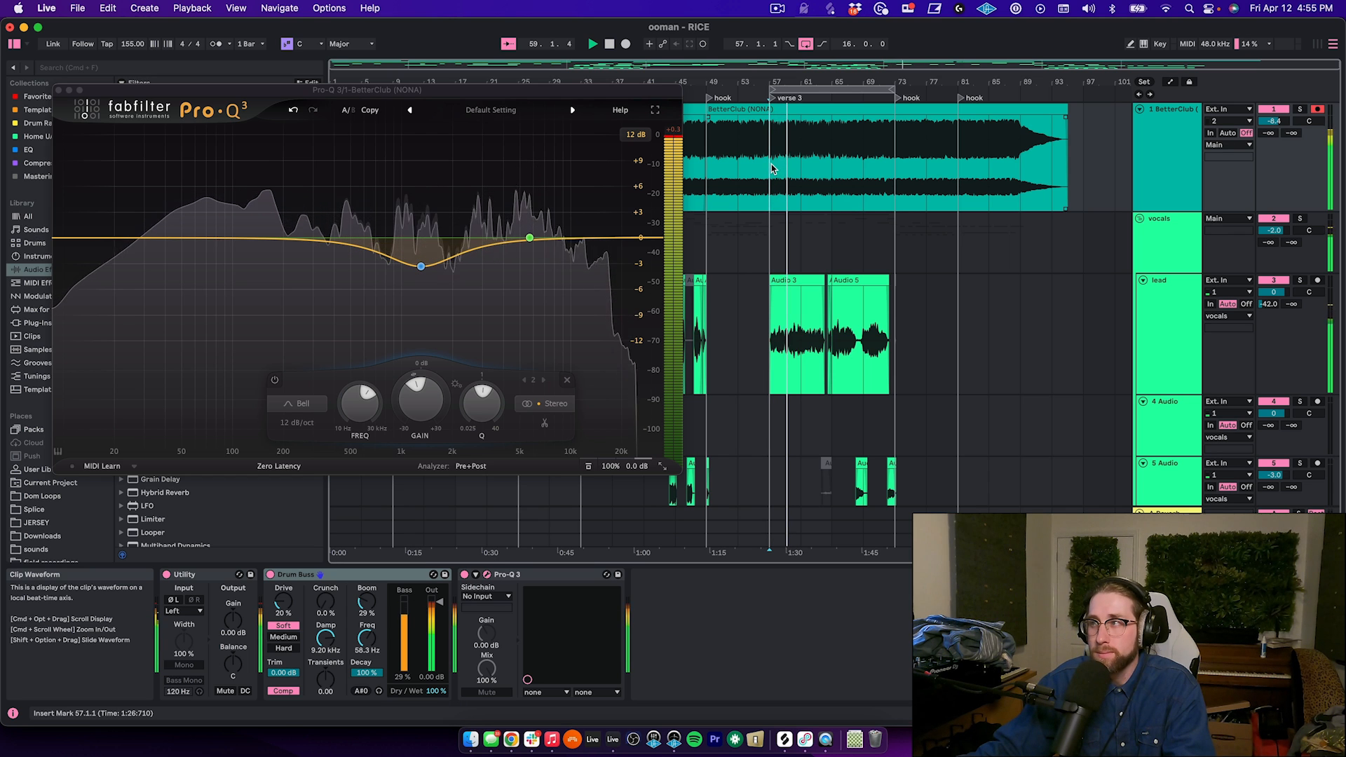
left_click(465, 575)
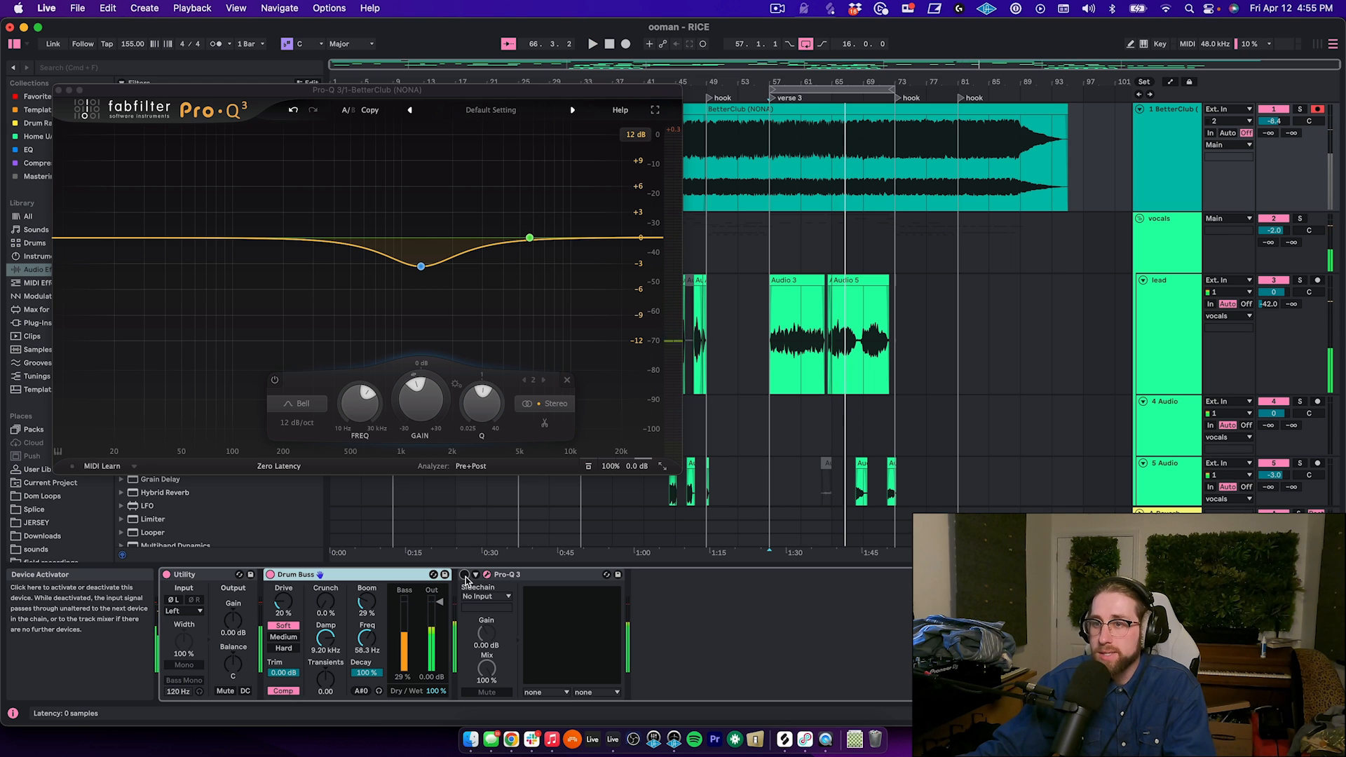
left_click(465, 575)
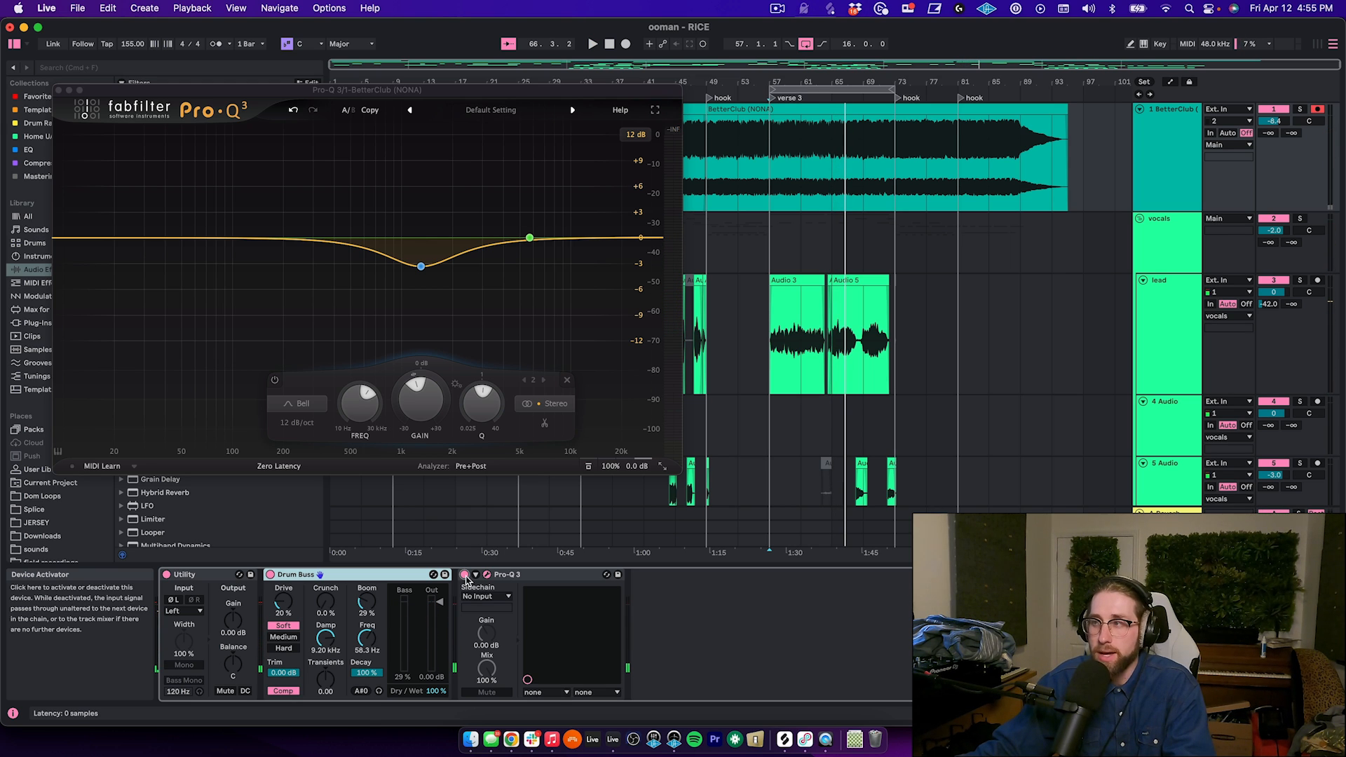
View the effect chains of the lead track and the vocals group.
left_click(1173, 339)
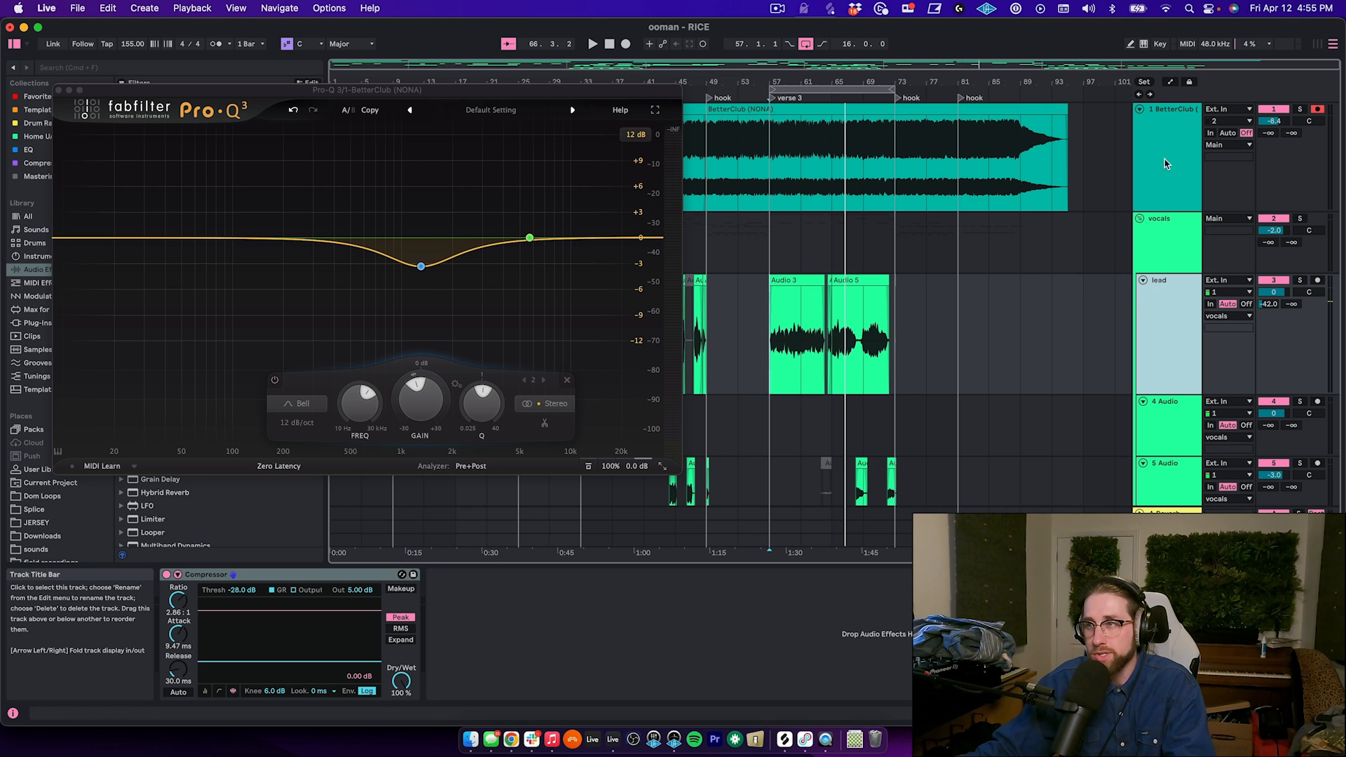
left_click(1166, 245)
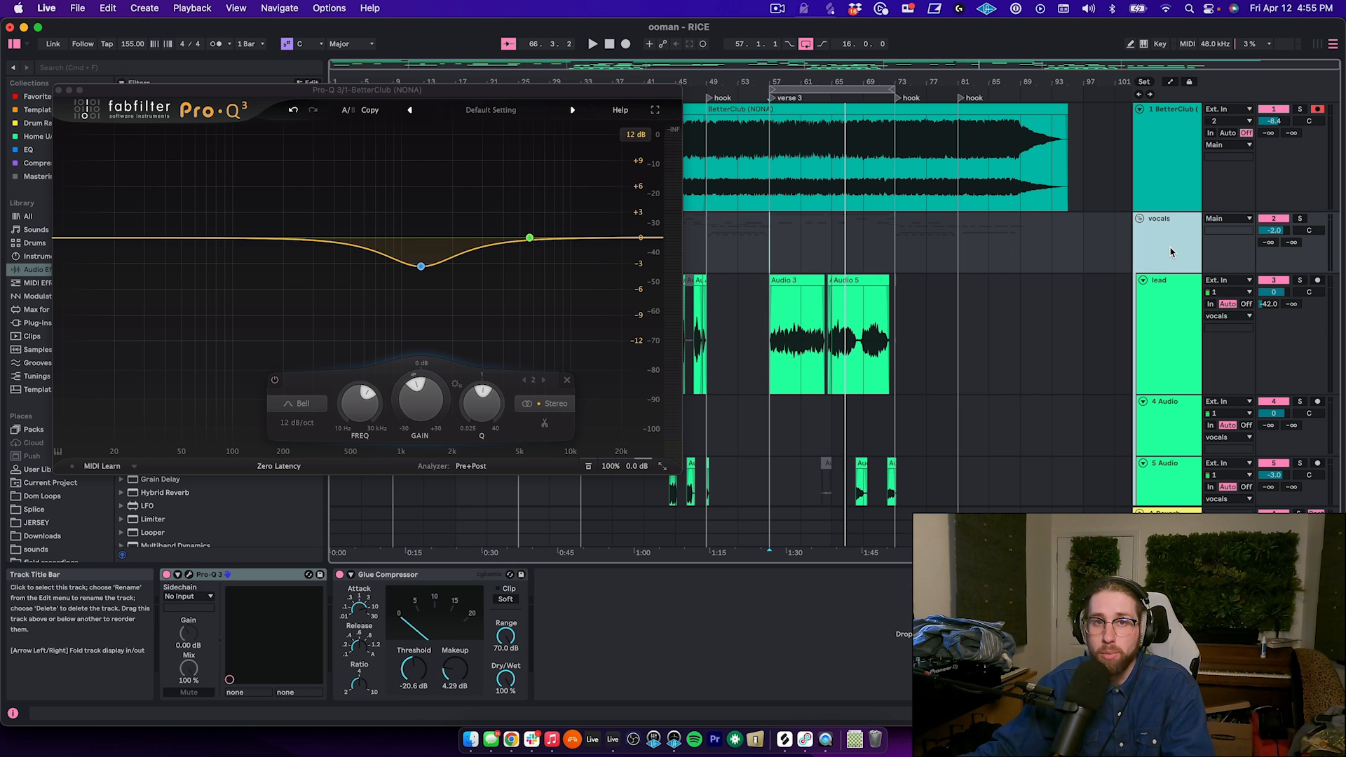